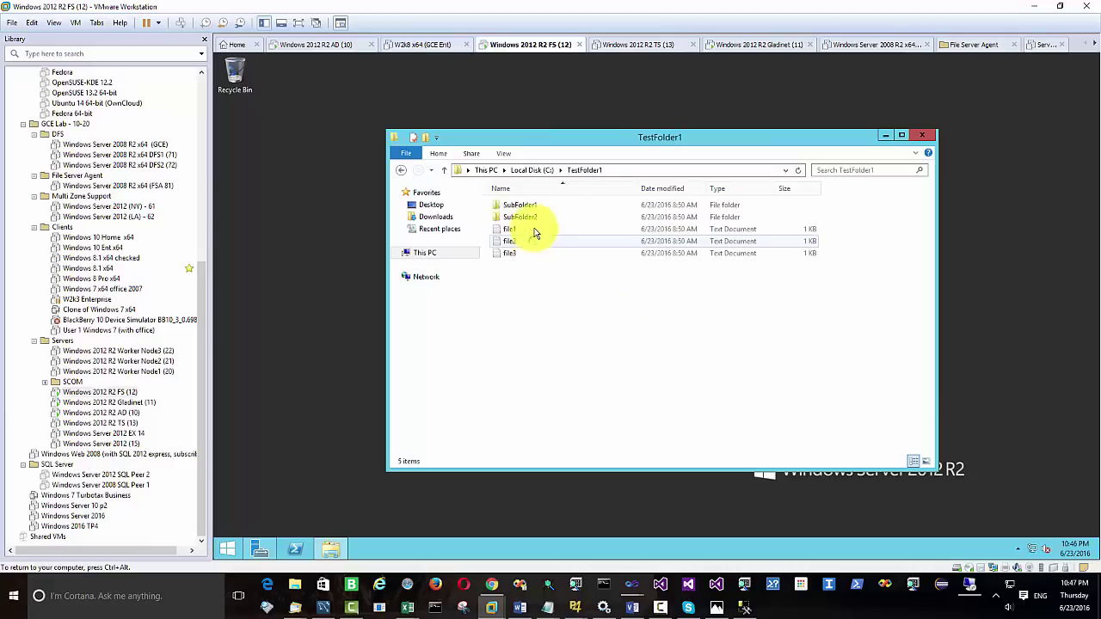
Look through the contents of TestFolder2 on drive C and return to the drive's folder list
{"action": "left_click", "coordinate": [401, 170]}
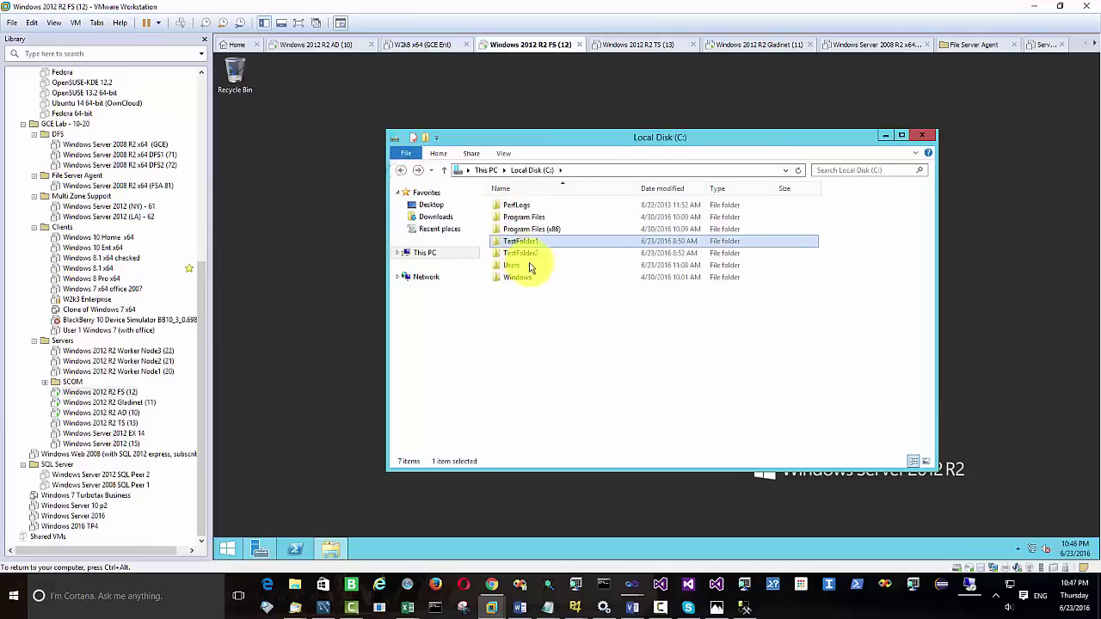
{"action": "left_click", "coordinate": [532, 253]}
{"action": "double_click", "coordinate": [534, 255]}
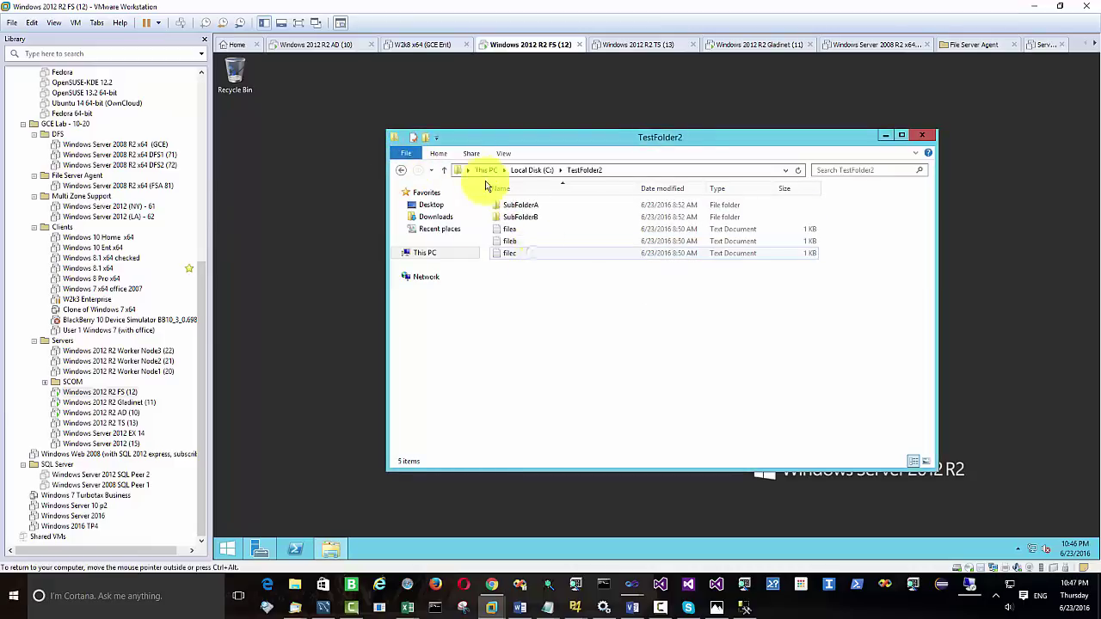
{"action": "left_click", "coordinate": [400, 170]}
Open the share permissions of TestFolder2 from its advanced sharing settings
{"action": "right_click", "coordinate": [560, 260]}
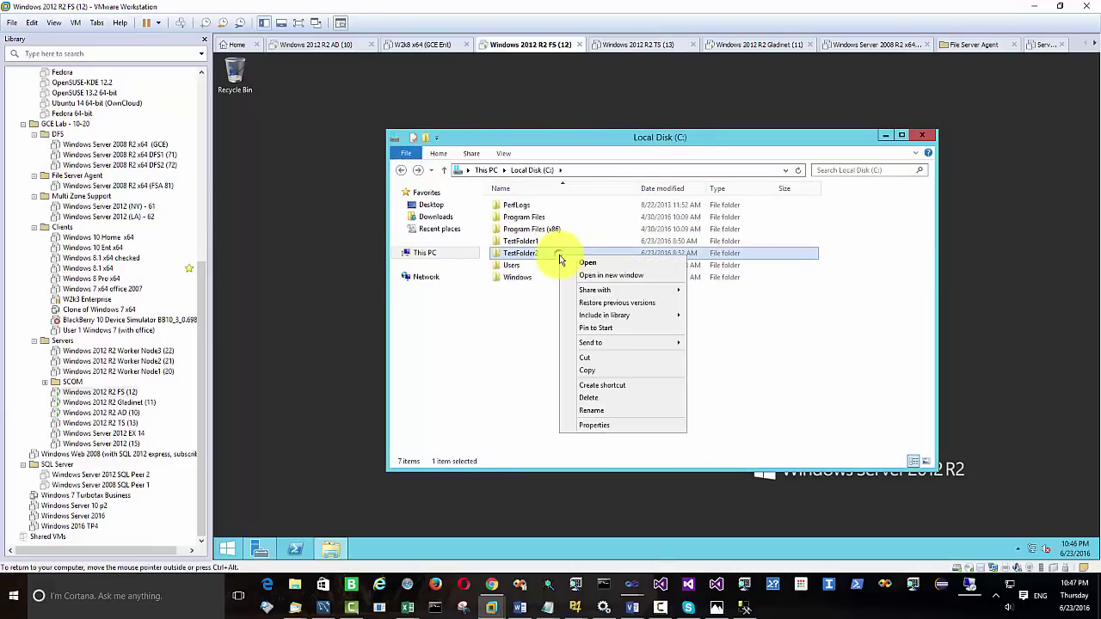
{"action": "left_click", "coordinate": [615, 423]}
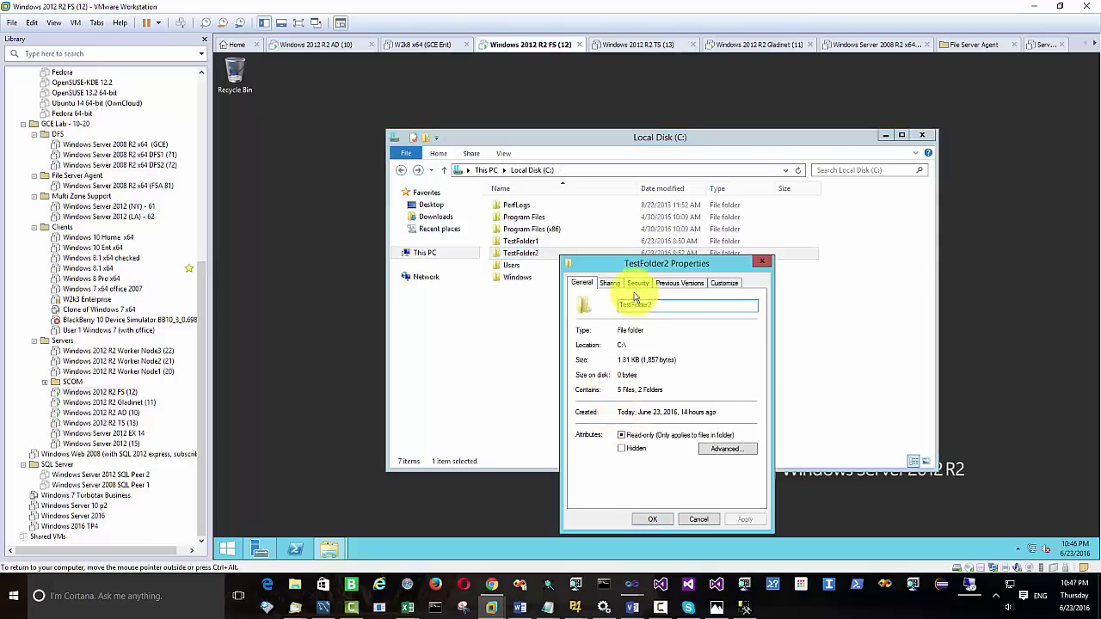
{"action": "left_click", "coordinate": [610, 282]}
{"action": "left_click", "coordinate": [631, 419]}
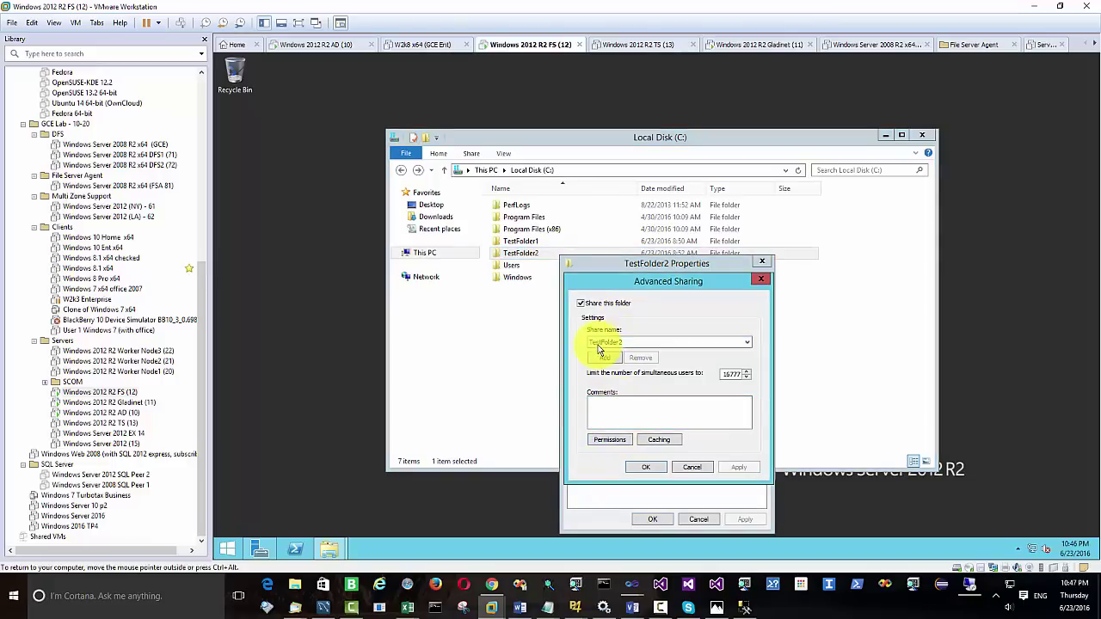
{"action": "left_click", "coordinate": [613, 440]}
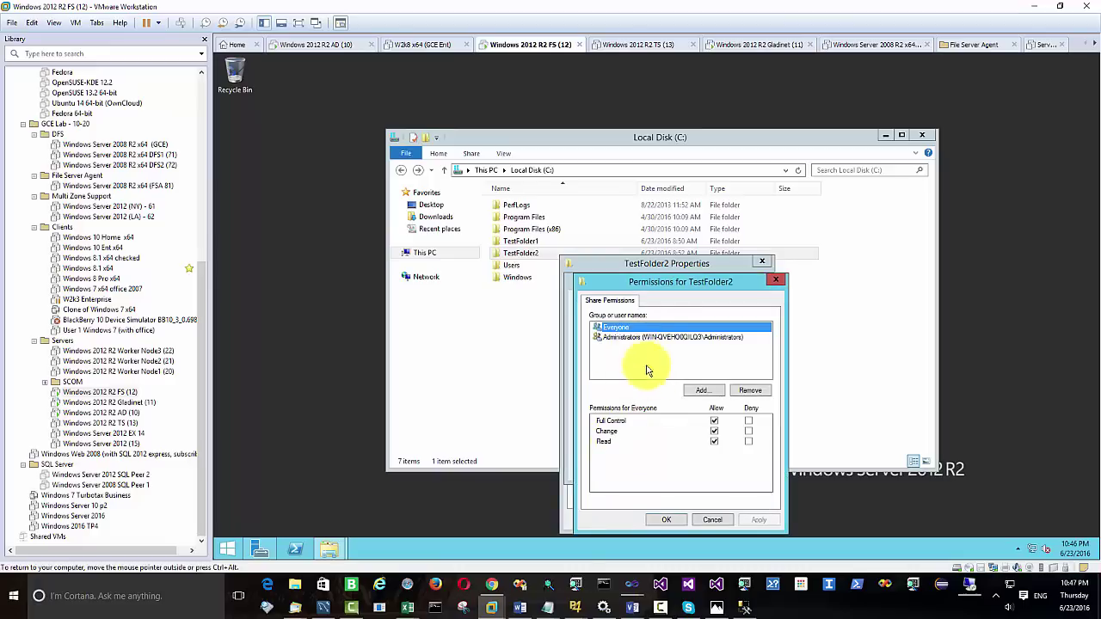
Add the domain user t1e1 to TestFolder2's share permissions and allow Full Control
{"action": "left_click", "coordinate": [703, 391]}
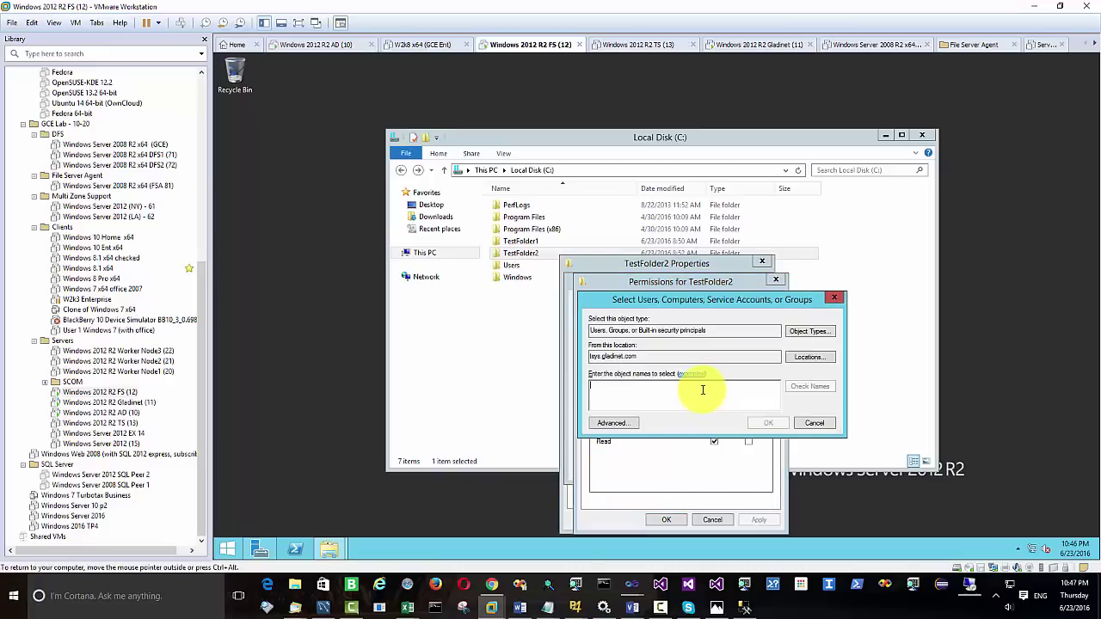
{"action": "type", "text": "l"}
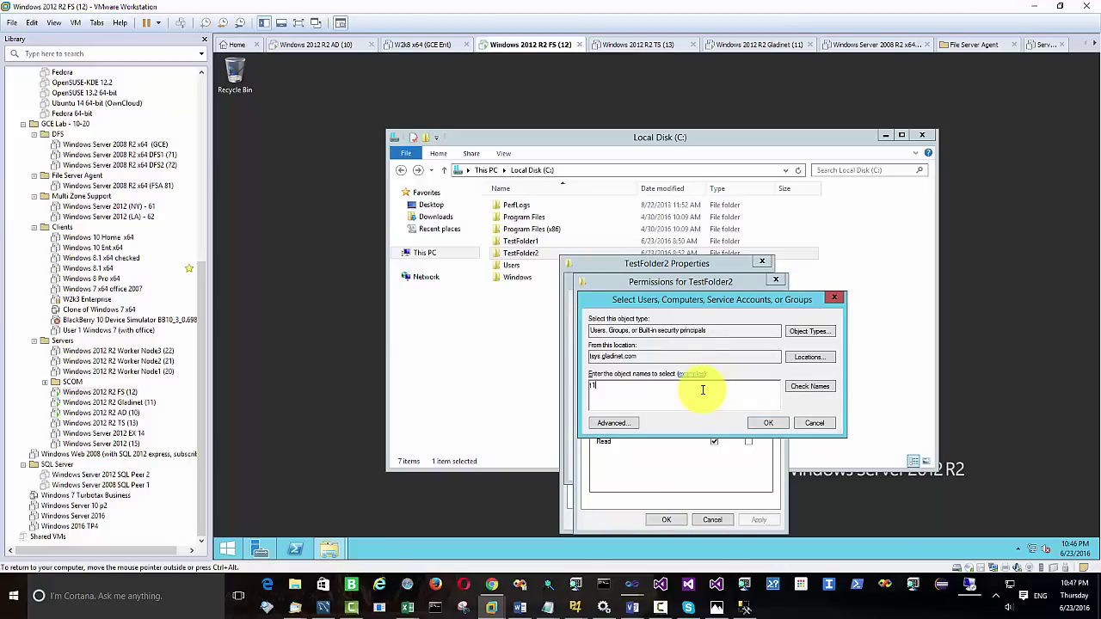
{"action": "type", "text": "1e1"}
{"action": "left_click", "coordinate": [823, 388]}
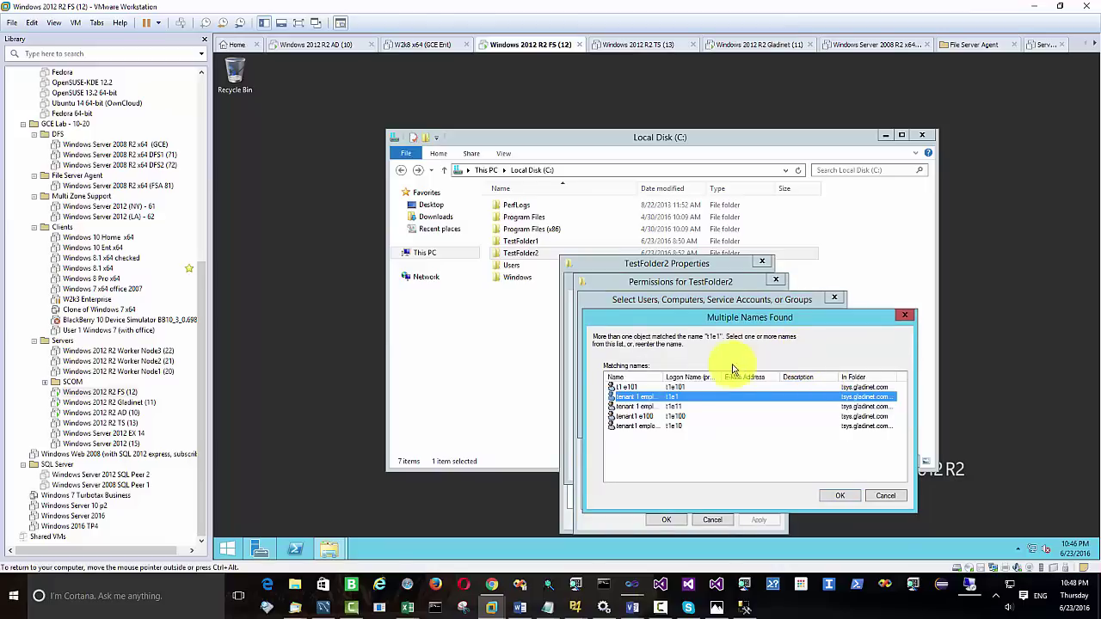
{"action": "left_click_drag", "start_coordinate": [662, 372], "coordinate": [720, 373]}
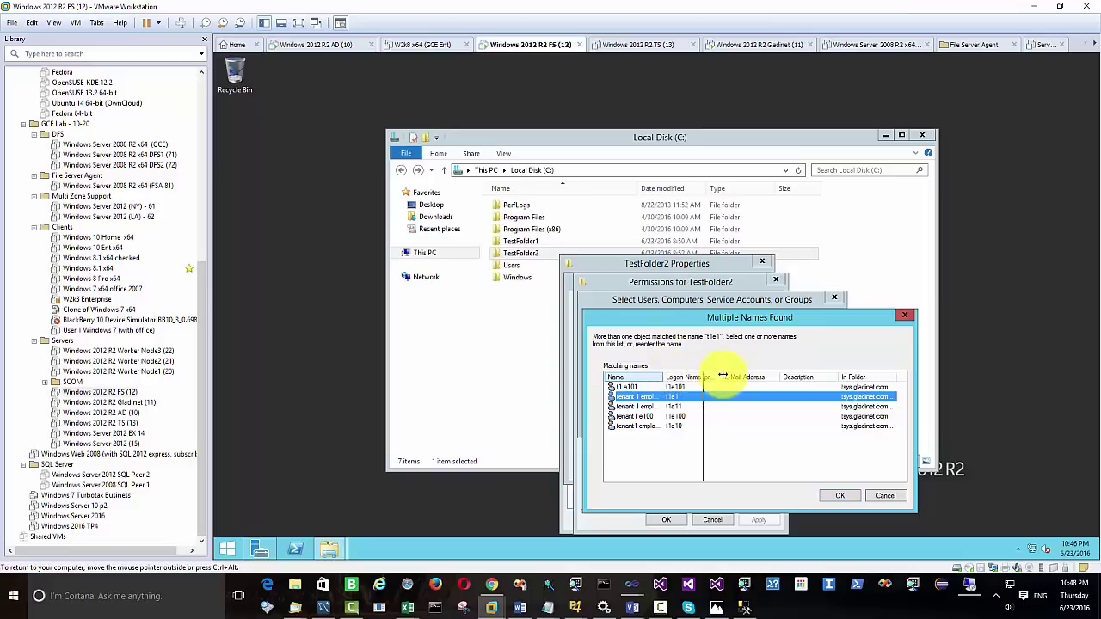
{"action": "left_click", "coordinate": [839, 495]}
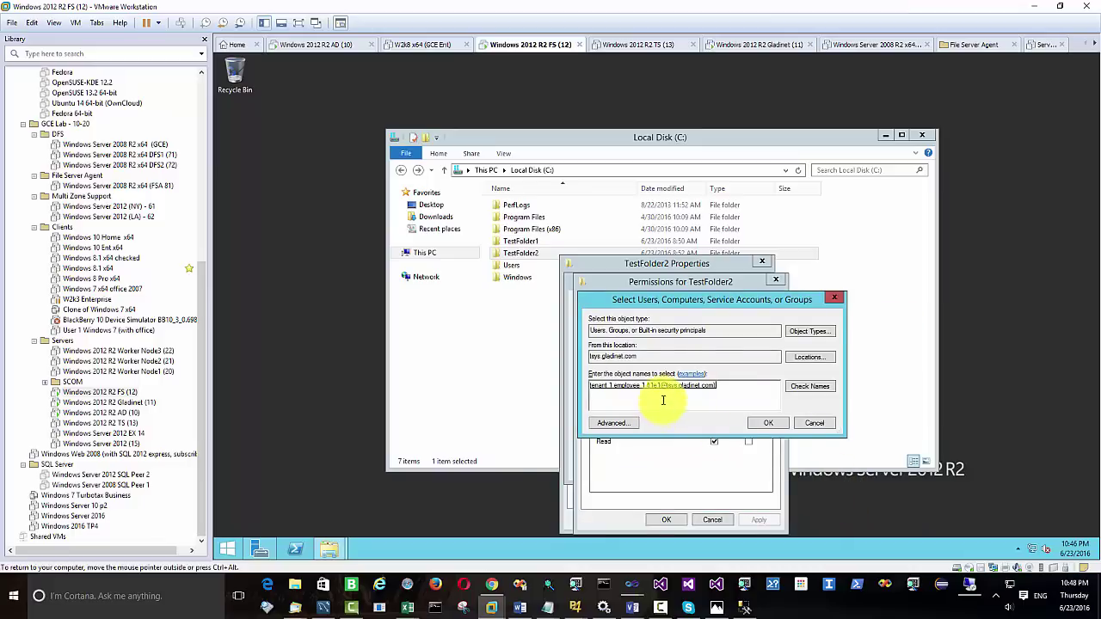
{"action": "left_click", "coordinate": [768, 425]}
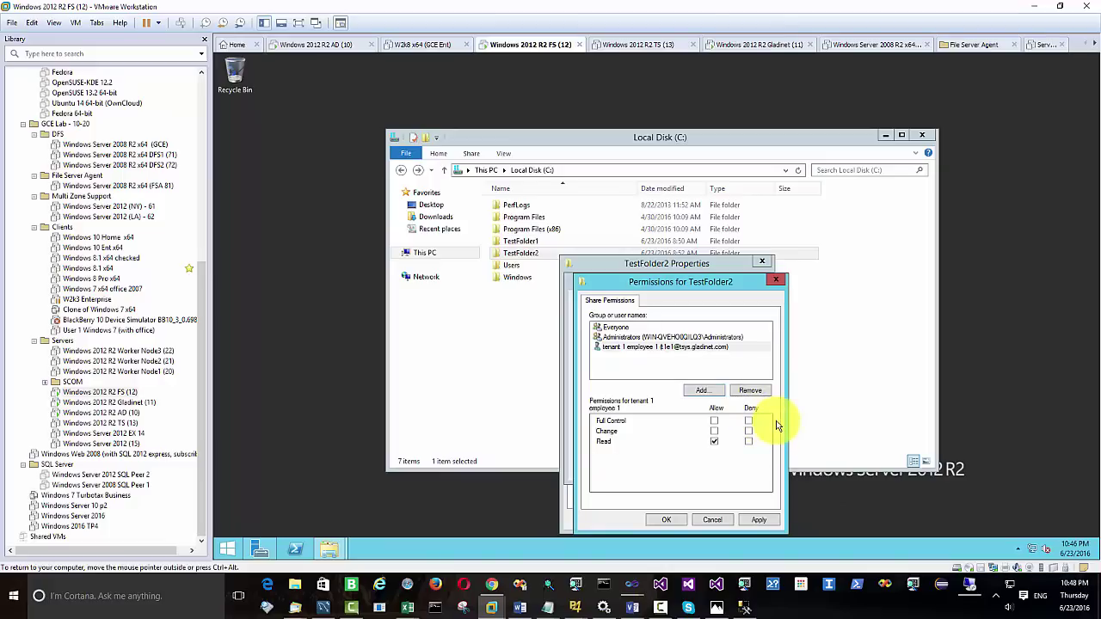
{"action": "left_click", "coordinate": [714, 421]}
Add the domain user t1e2 to TestFolder2's share permissions with Full Control allowed, and save the sharing settings
{"action": "left_click", "coordinate": [703, 389]}
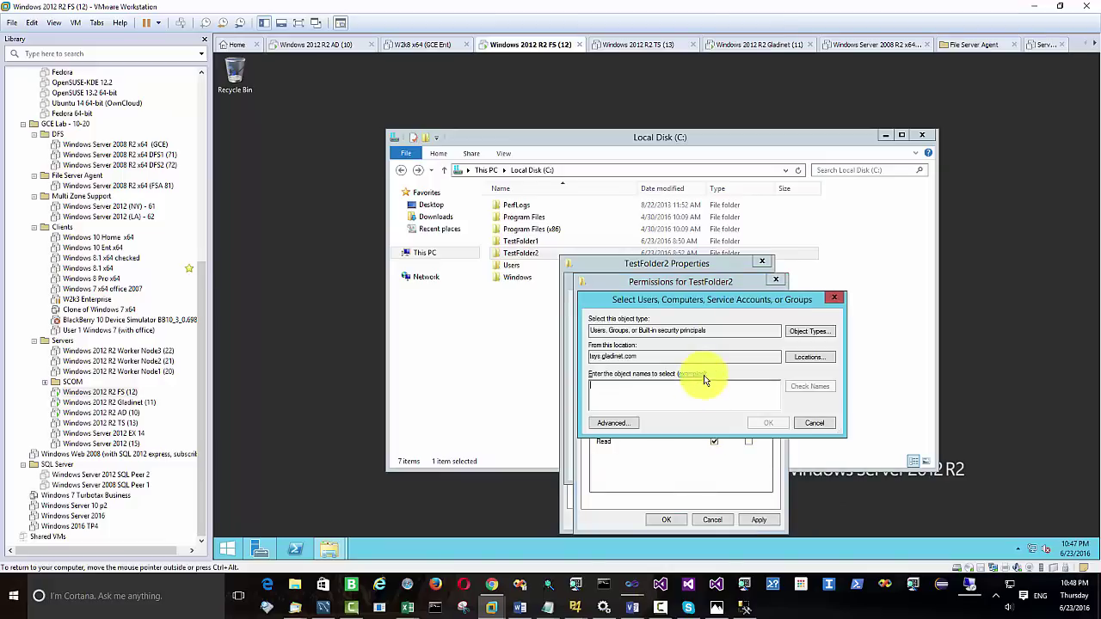
{"action": "type", "text": "t1e2"}
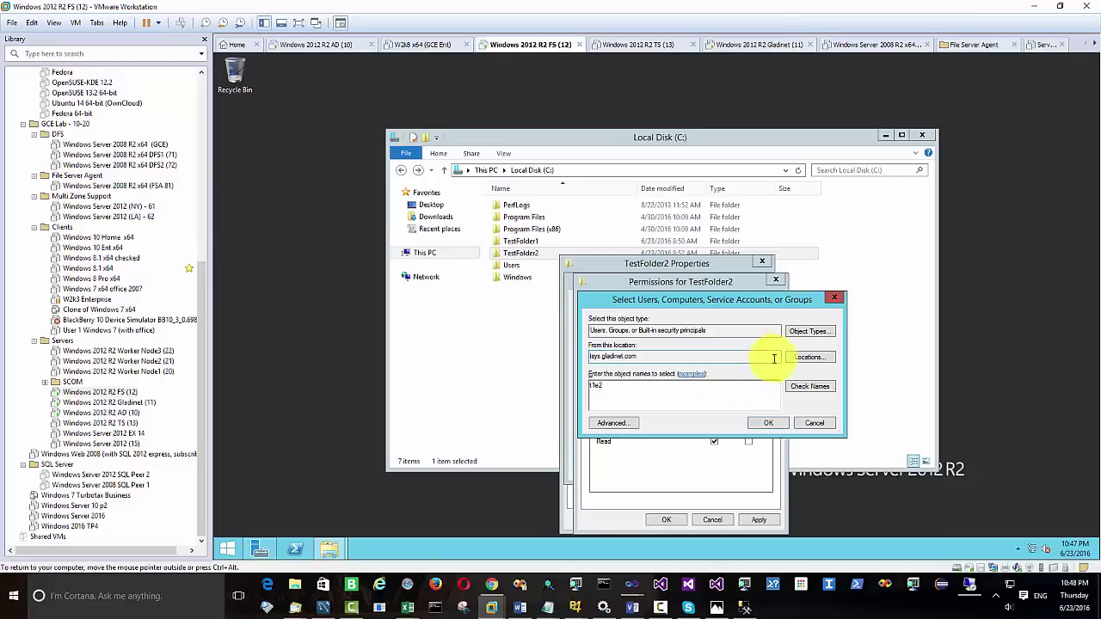
{"action": "left_click", "coordinate": [809, 386]}
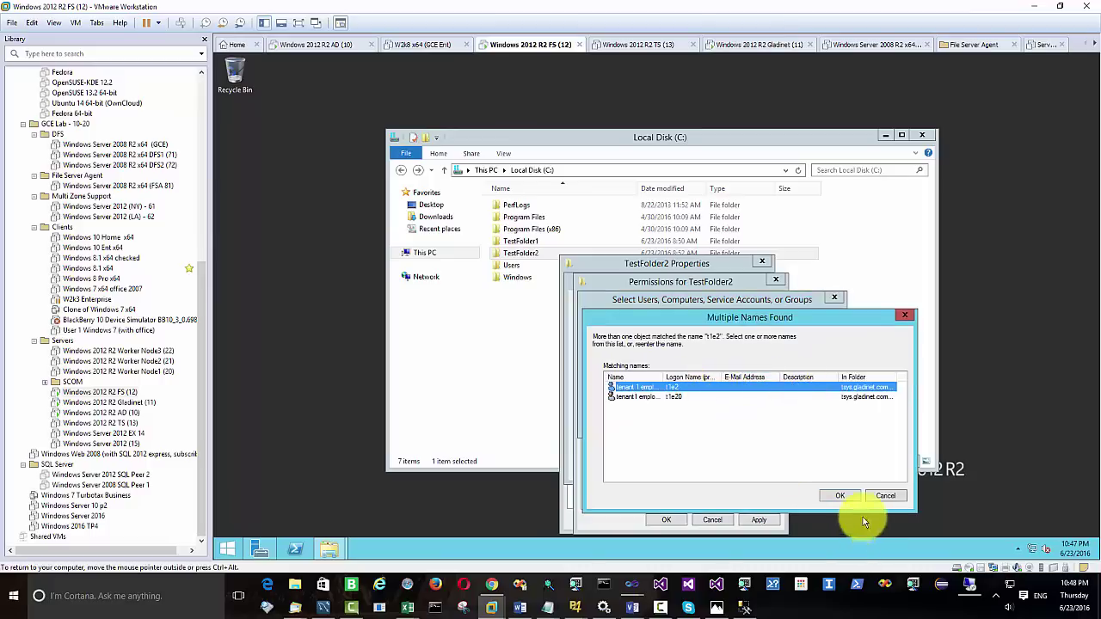
{"action": "left_click", "coordinate": [840, 495]}
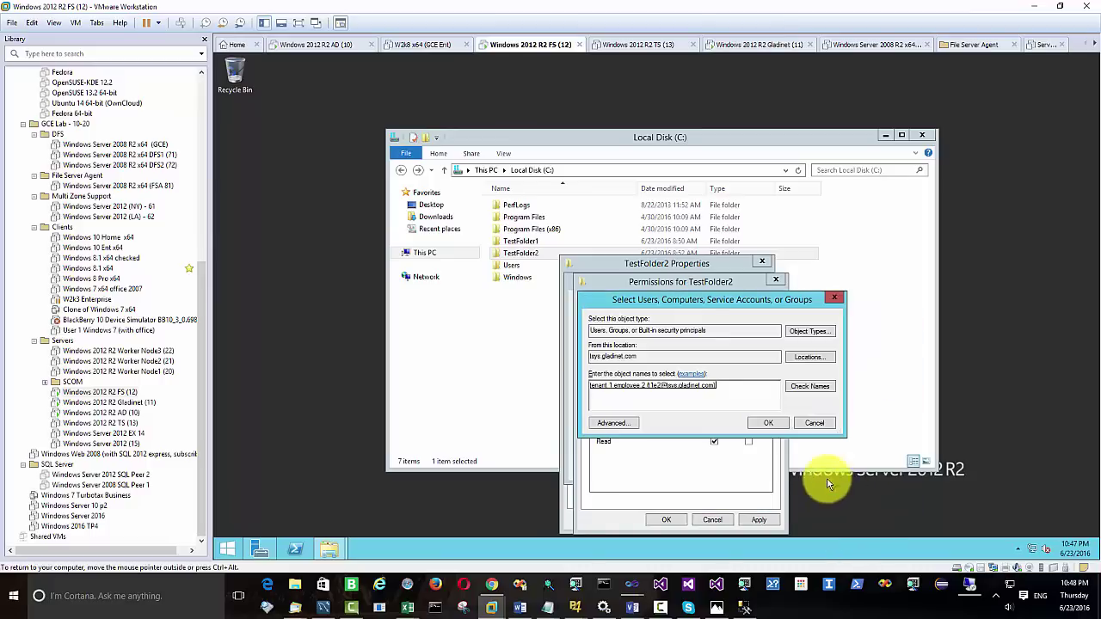
{"action": "left_click", "coordinate": [769, 425]}
{"action": "left_click", "coordinate": [713, 421]}
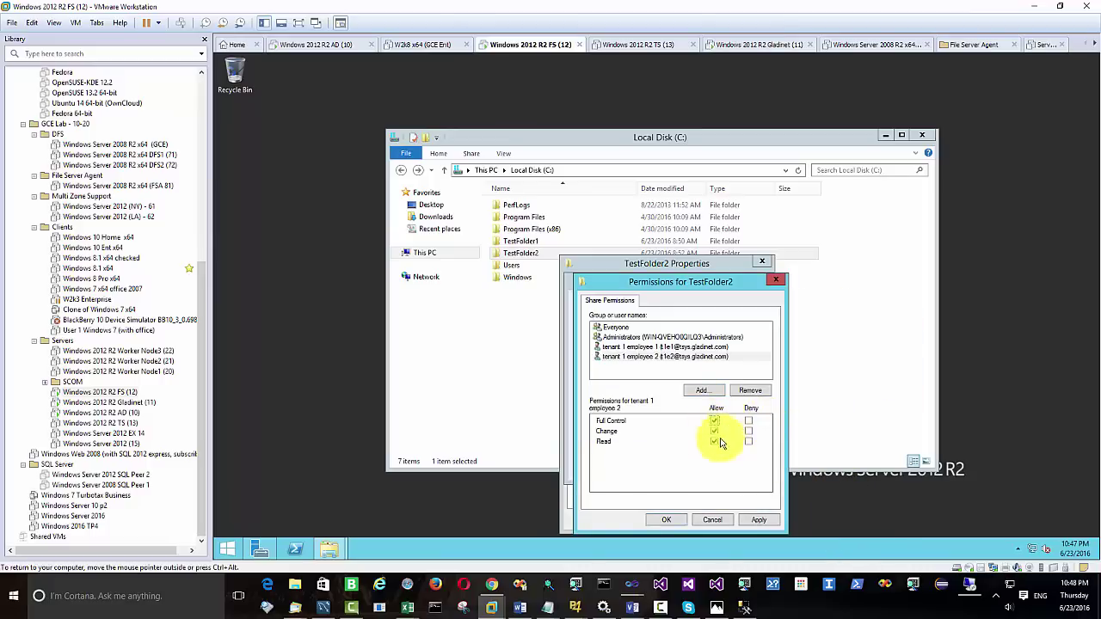
{"action": "left_click", "coordinate": [665, 520]}
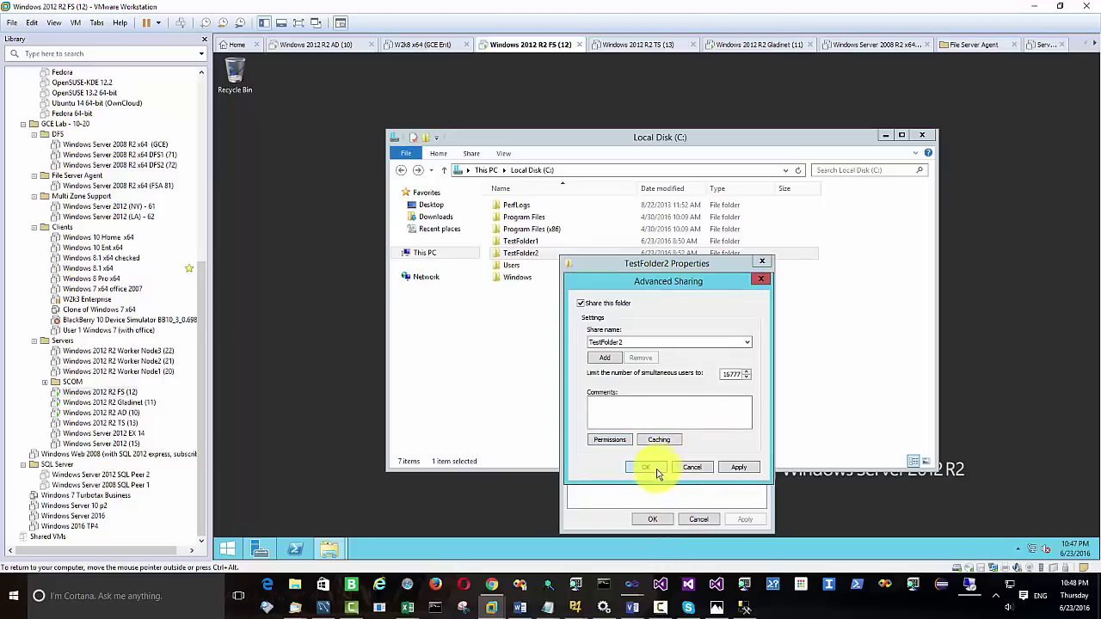
{"action": "left_click", "coordinate": [650, 469]}
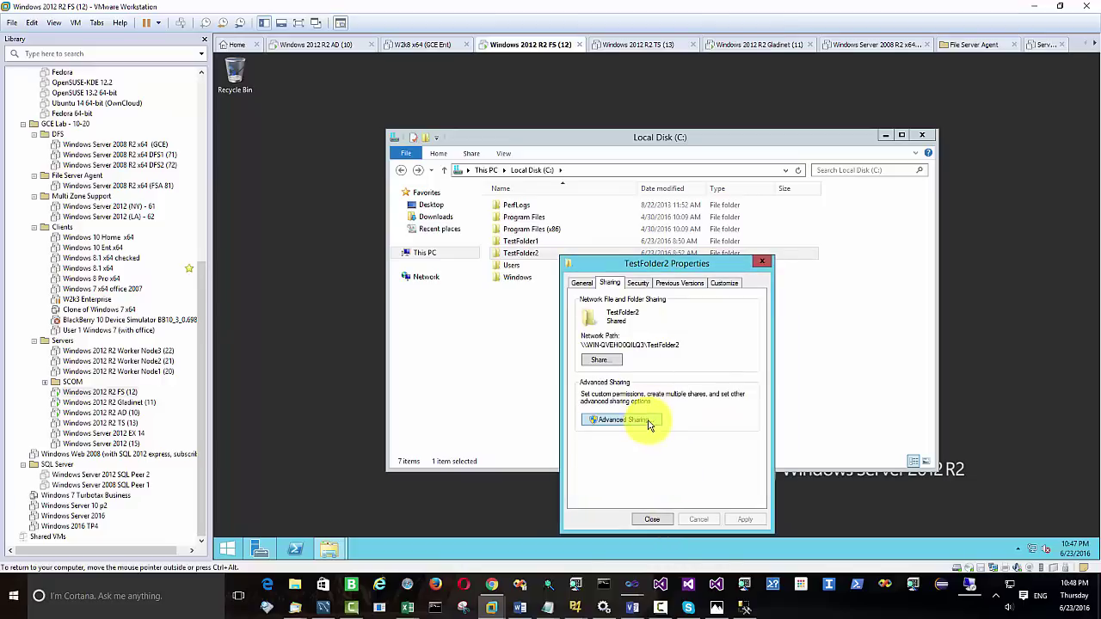
{"action": "left_click", "coordinate": [654, 519]}
Examine the security permissions of SubFolderA inside TestFolder2 without changing them
{"action": "double_click", "coordinate": [548, 259]}
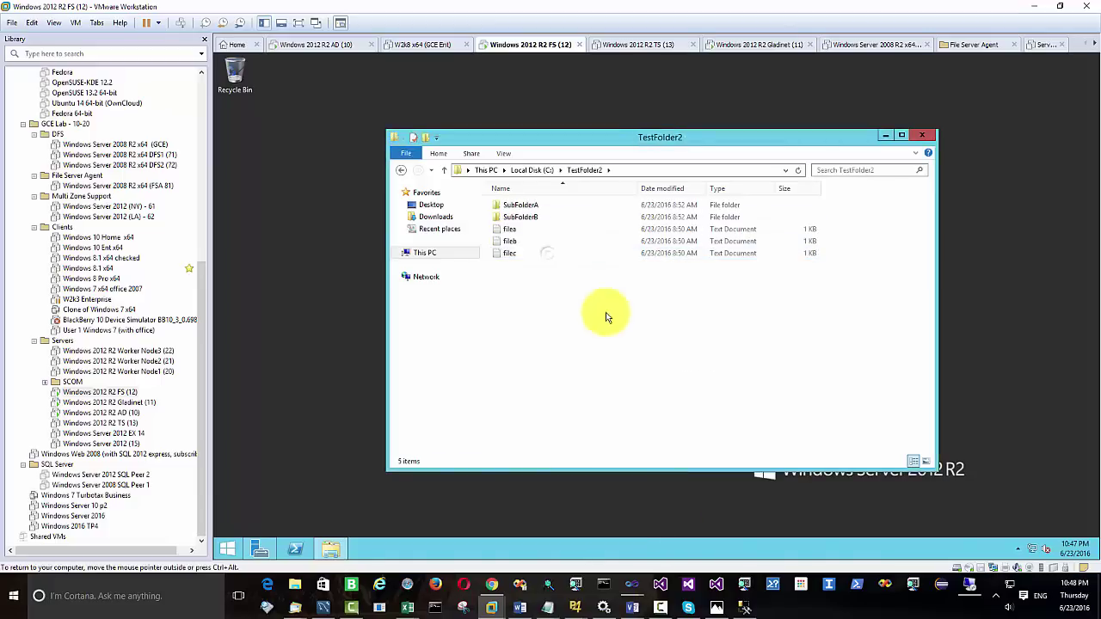
{"action": "right_click", "coordinate": [540, 208]}
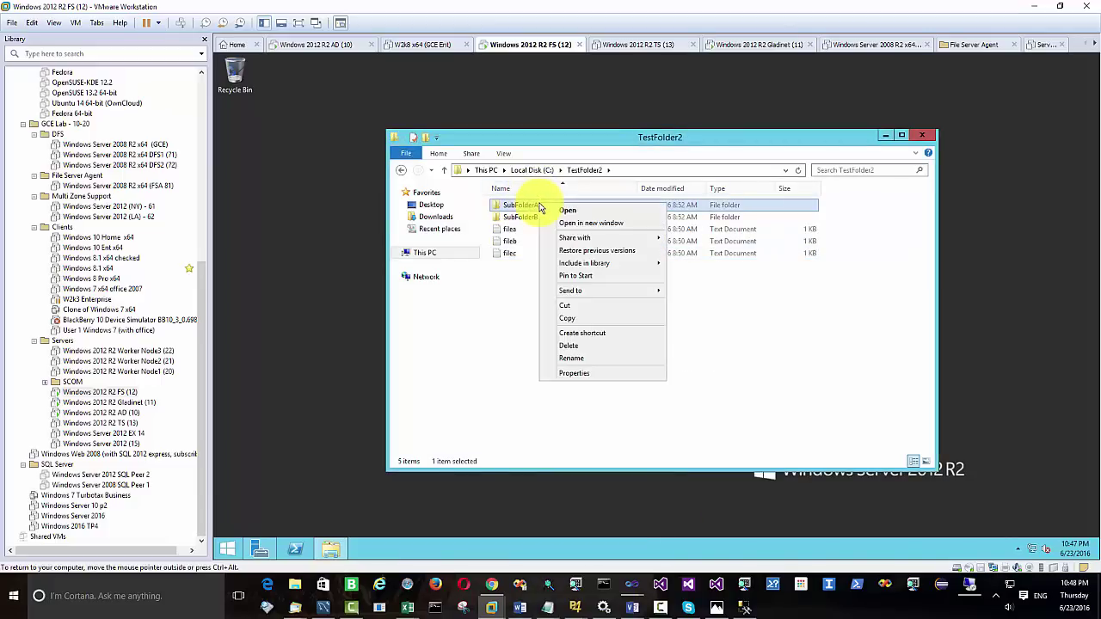
{"action": "left_click", "coordinate": [581, 373]}
{"action": "left_click", "coordinate": [617, 231]}
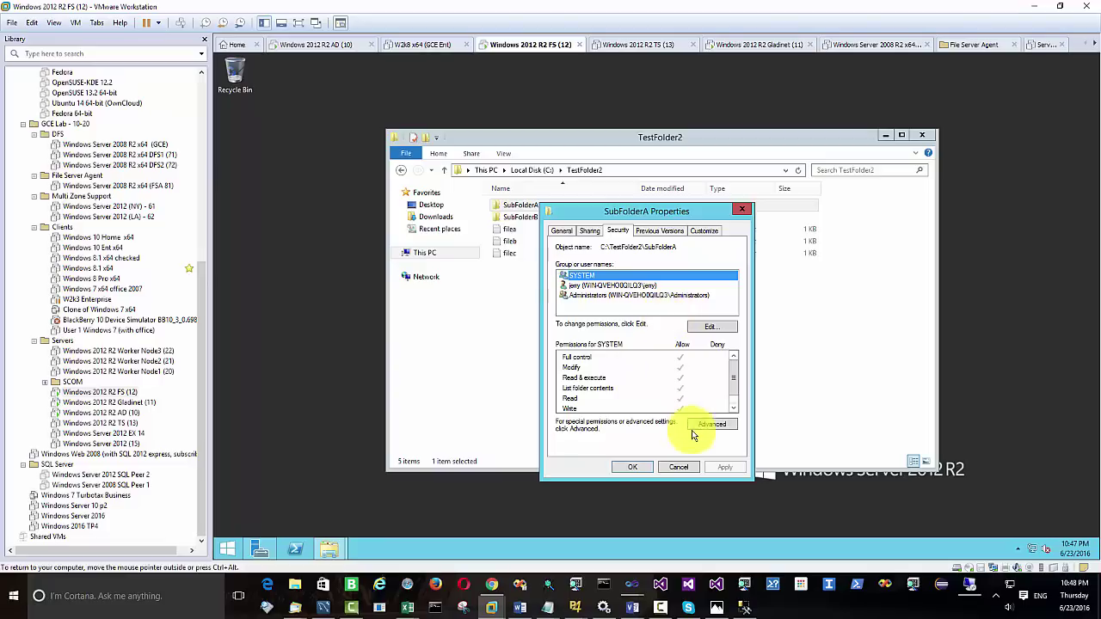
{"action": "left_click", "coordinate": [679, 467]}
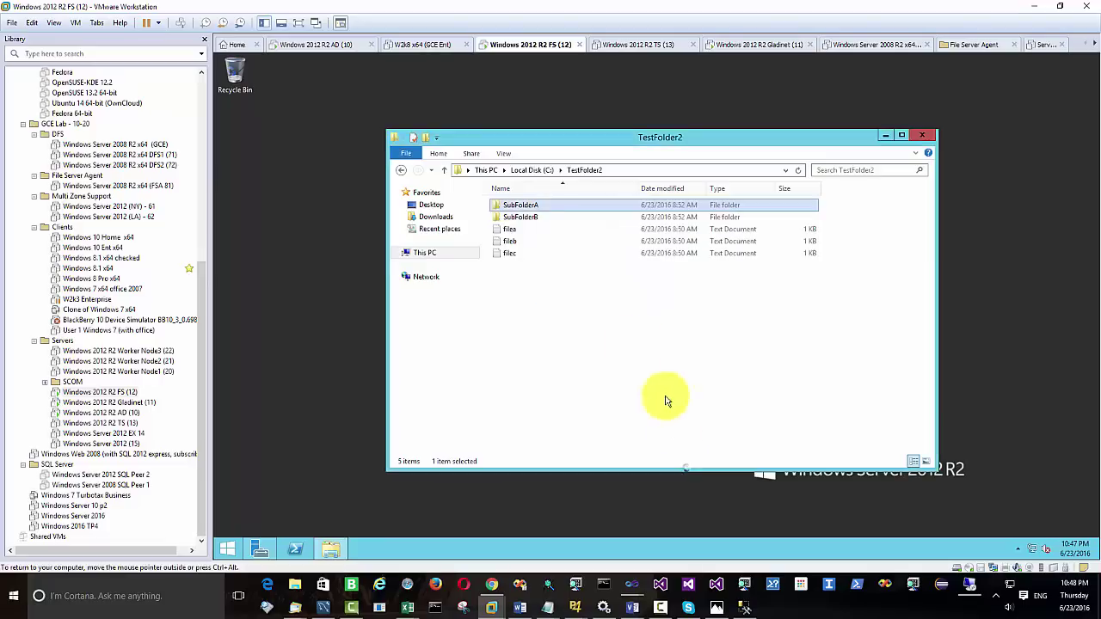
{"action": "right_click", "coordinate": [541, 204]}
{"action": "left_click", "coordinate": [773, 311]}
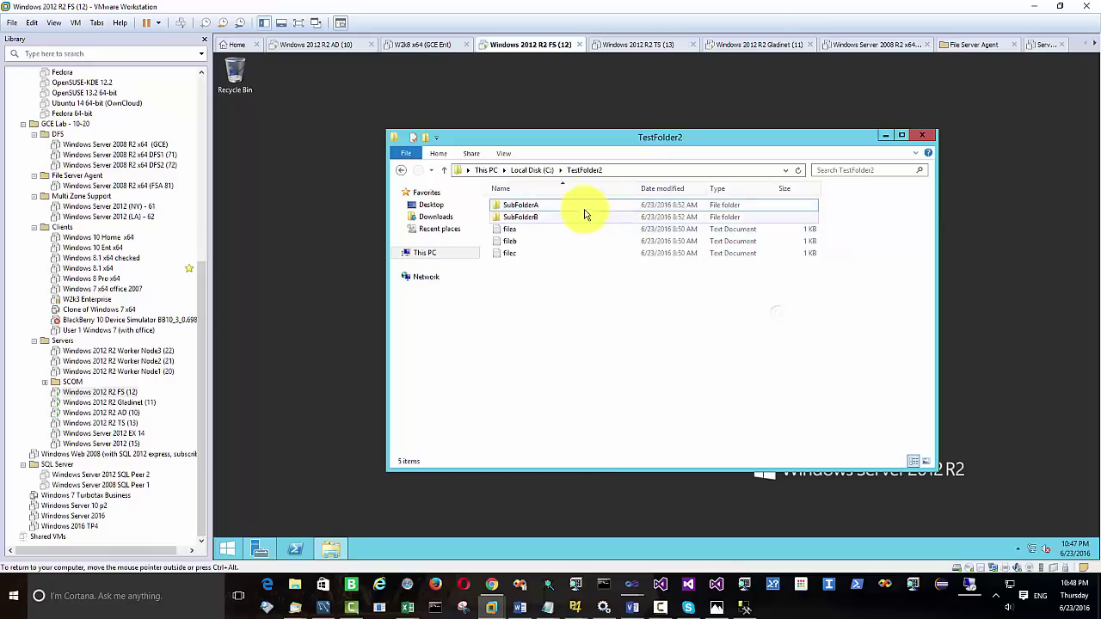
Return to drive C and open TestFolder2's security permissions for editing
{"action": "left_click", "coordinate": [533, 171]}
{"action": "right_click", "coordinate": [545, 255]}
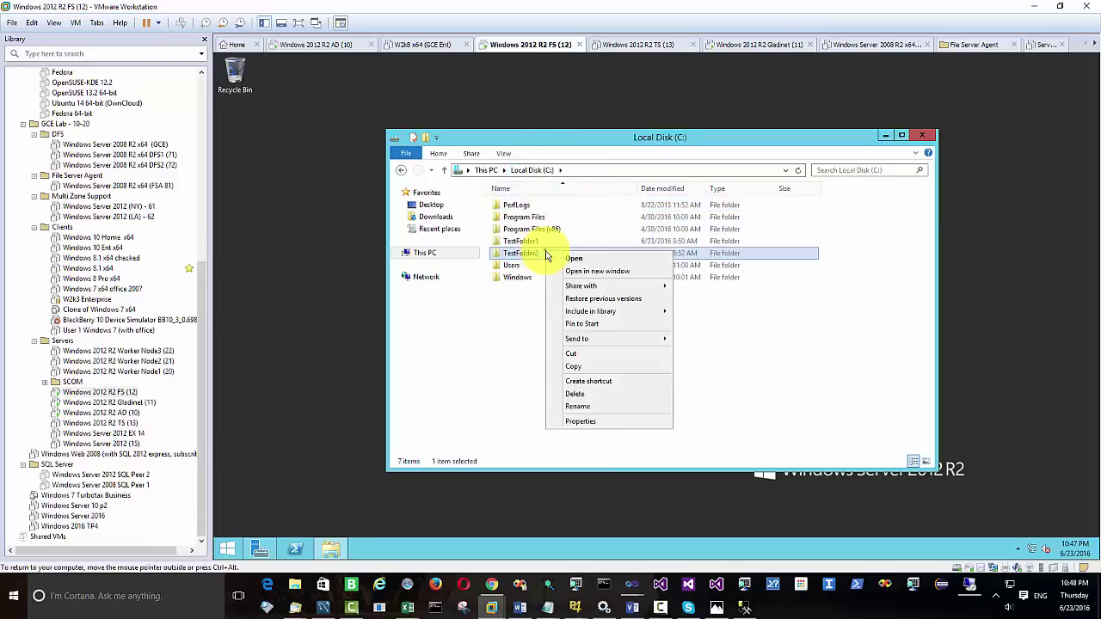
{"action": "left_click", "coordinate": [600, 422]}
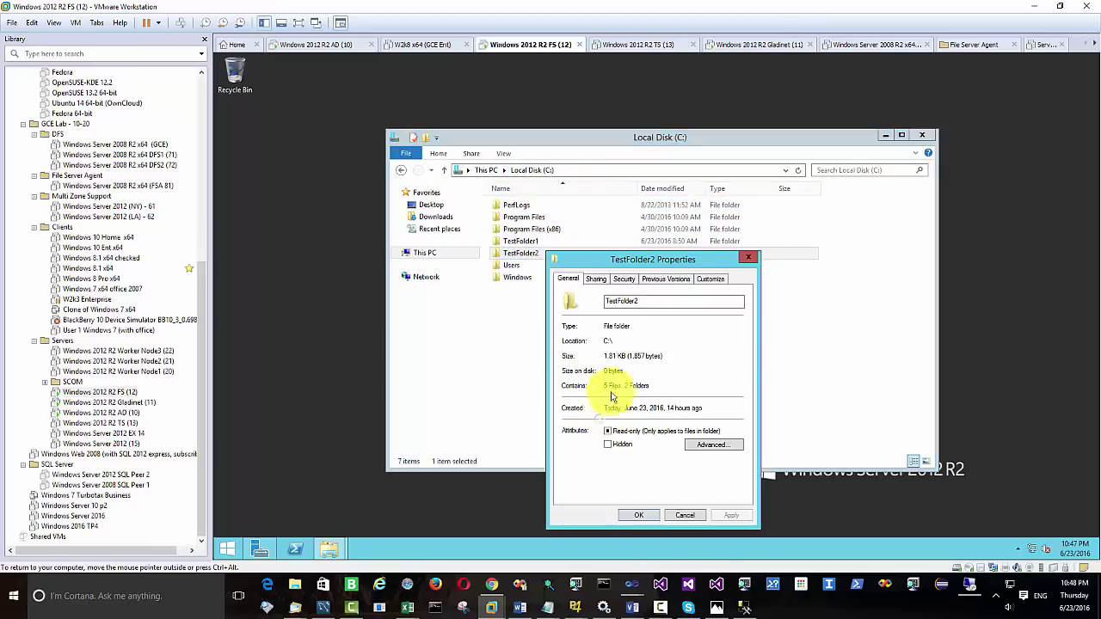
{"action": "left_click", "coordinate": [624, 280]}
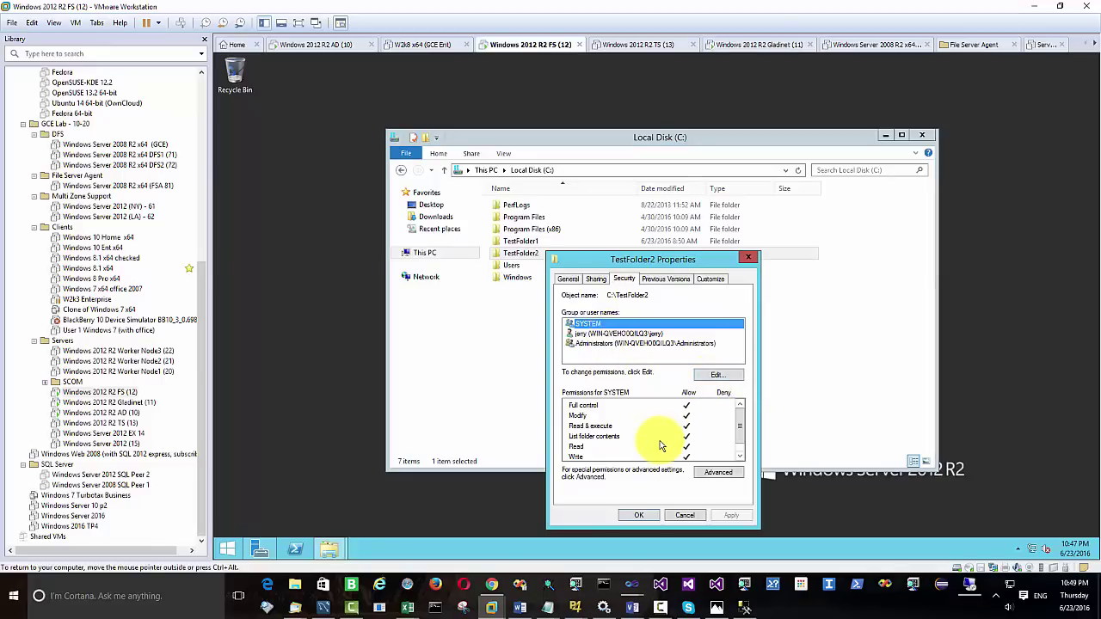
{"action": "left_click", "coordinate": [717, 376]}
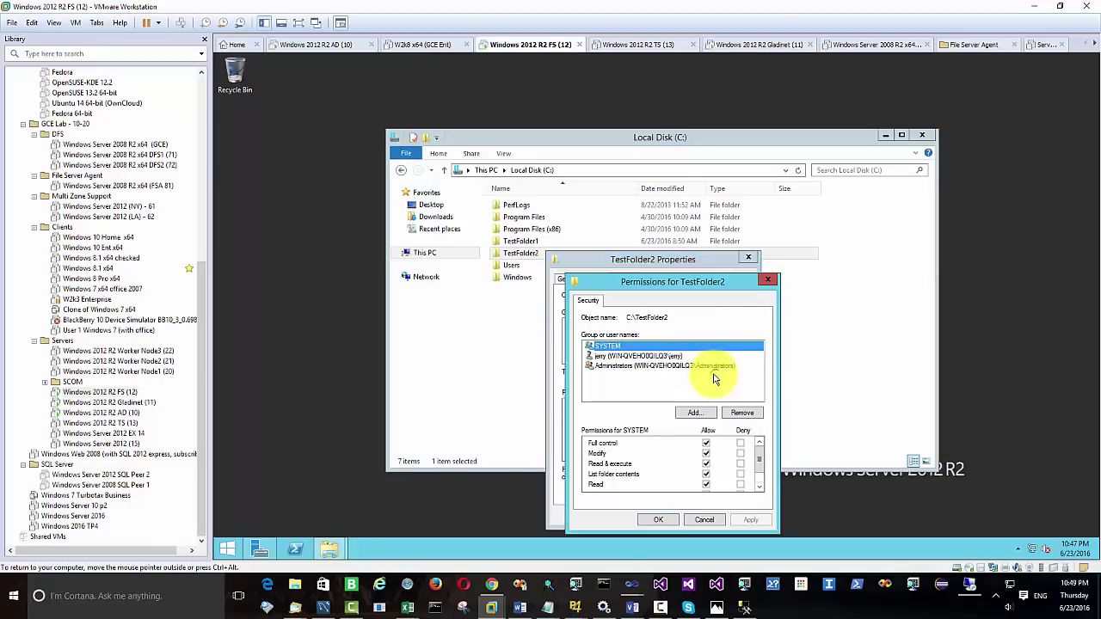
Add the Domain Users group to TestFolder2's security permissions
{"action": "left_click", "coordinate": [693, 412]}
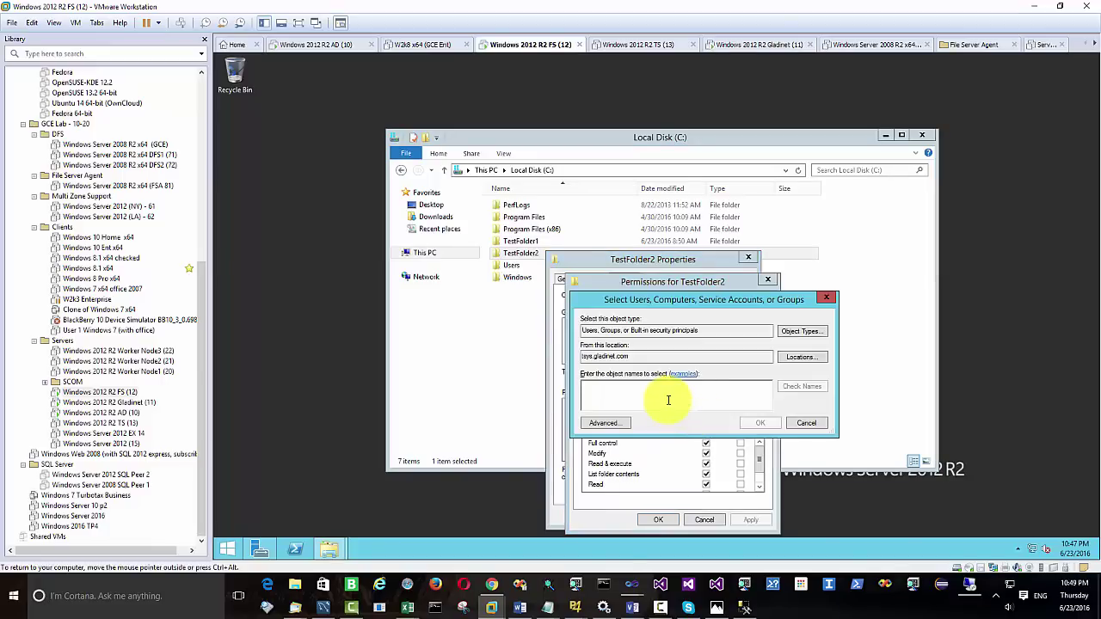
{"action": "type", "text": "t"}
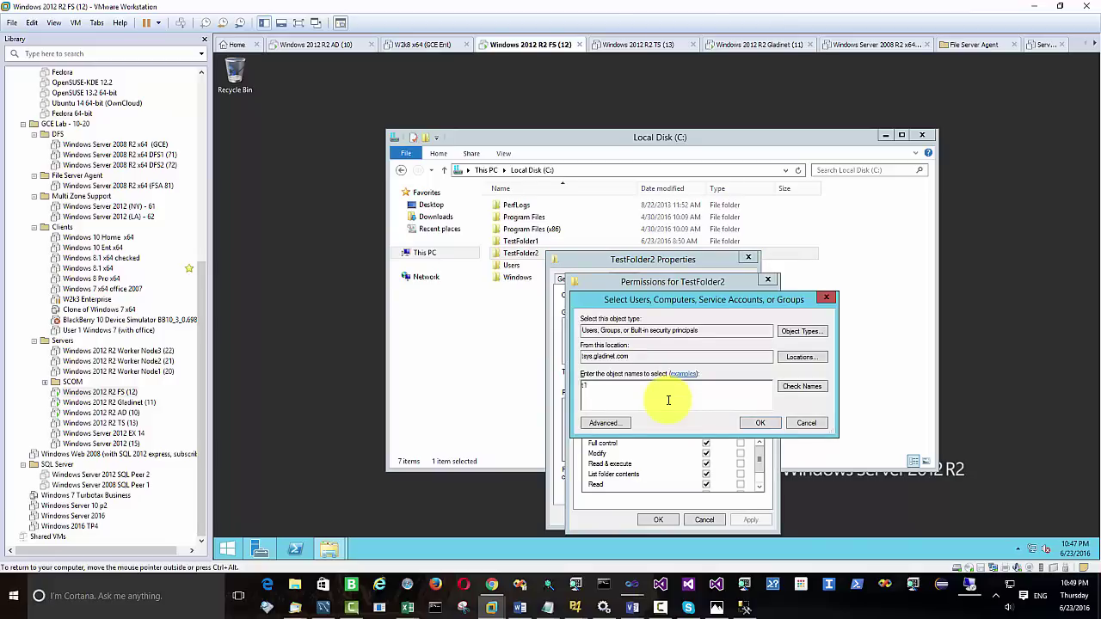
{"action": "key", "text": "BackSpace"}
{"action": "type", "text": "domain users"}
{"action": "left_click", "coordinate": [808, 390]}
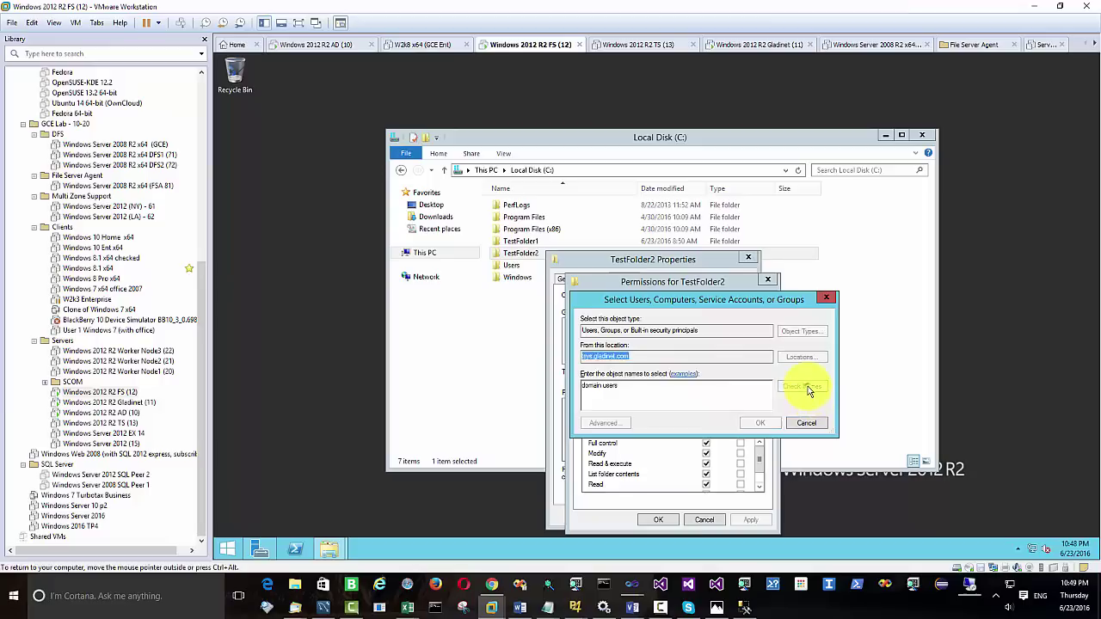
{"action": "left_click", "coordinate": [761, 423]}
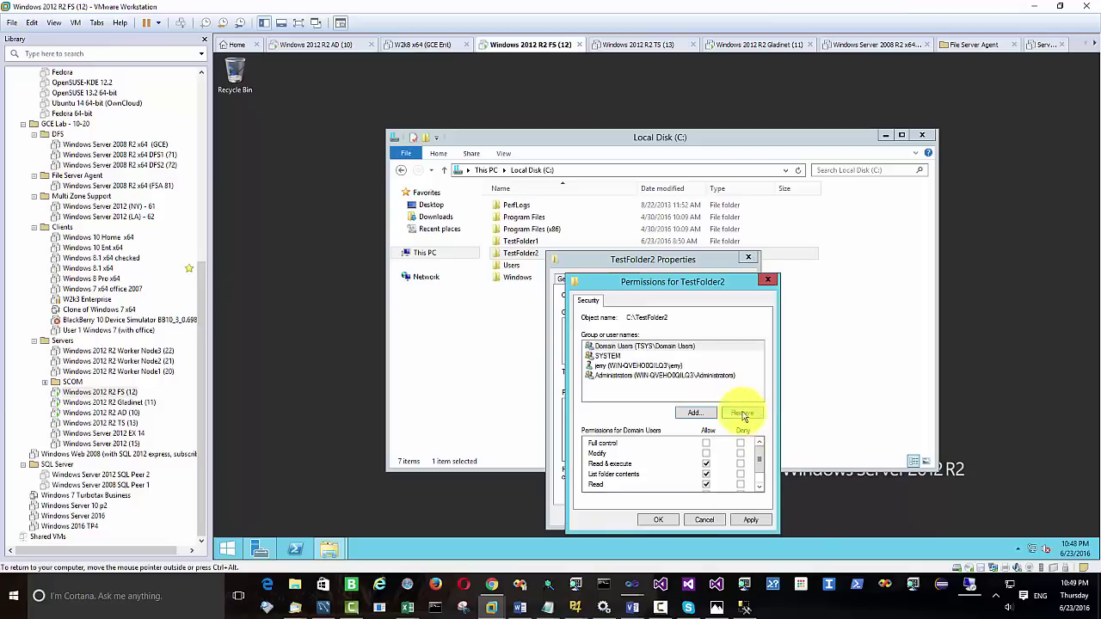
Allow Full control for Domain Users on TestFolder2 and save the folder's properties
{"action": "left_click", "coordinate": [653, 348]}
{"action": "left_click", "coordinate": [705, 444]}
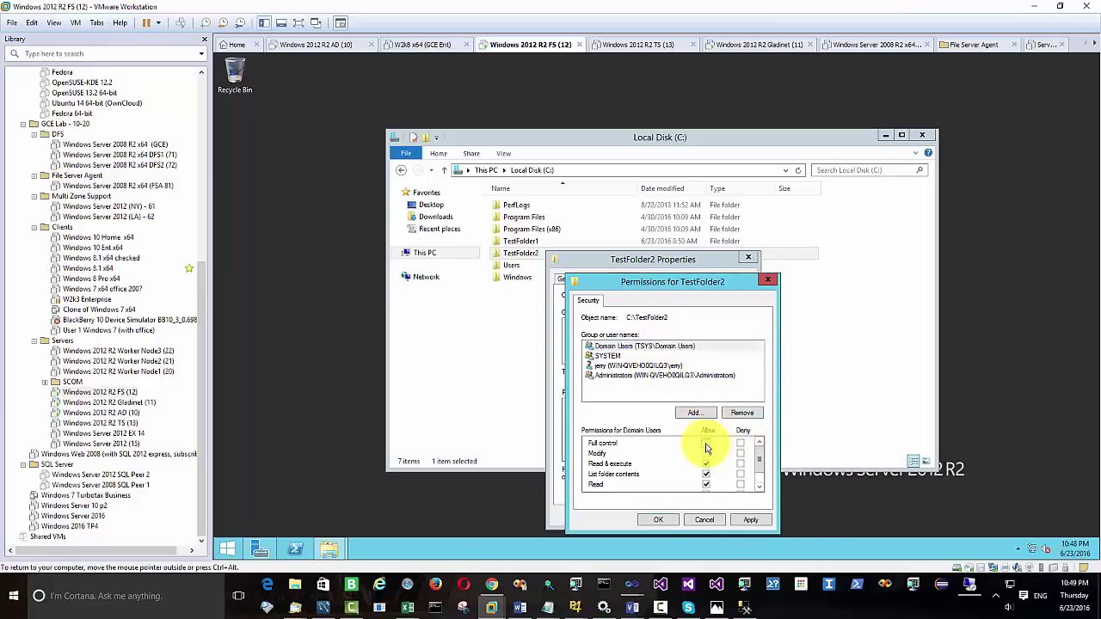
{"action": "left_click", "coordinate": [660, 519]}
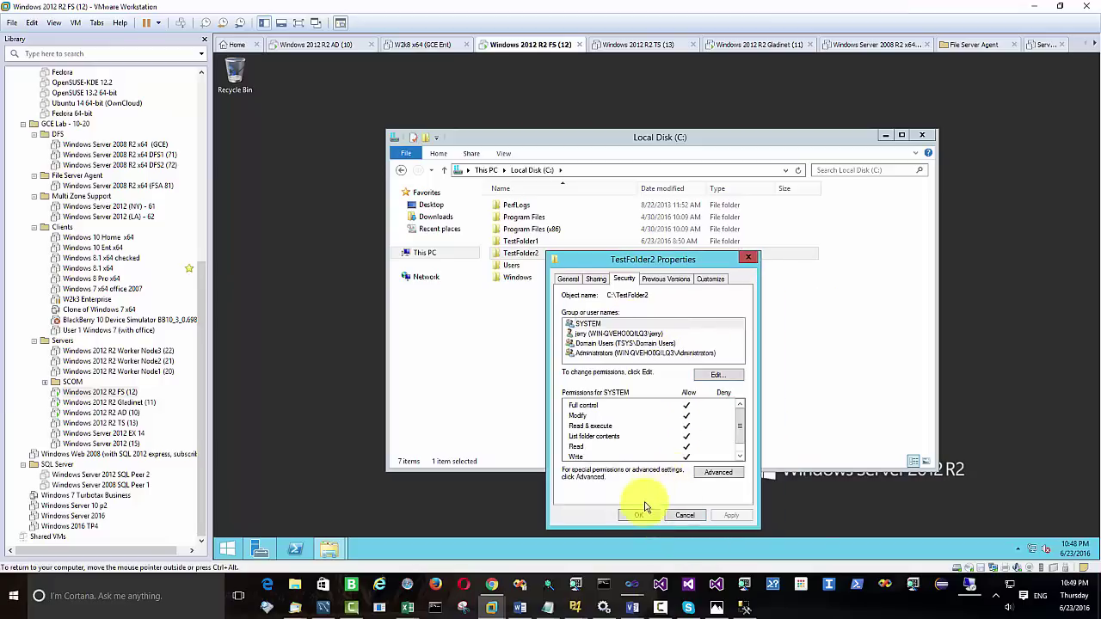
{"action": "left_click", "coordinate": [639, 514]}
Open TestFolder2 and display the security permissions that Domain Users has on SubFolderA
{"action": "right_click", "coordinate": [568, 255]}
{"action": "left_click", "coordinate": [531, 258]}
{"action": "double_click", "coordinate": [559, 254]}
{"action": "left_click", "coordinate": [552, 210]}
{"action": "right_click", "coordinate": [550, 204]}
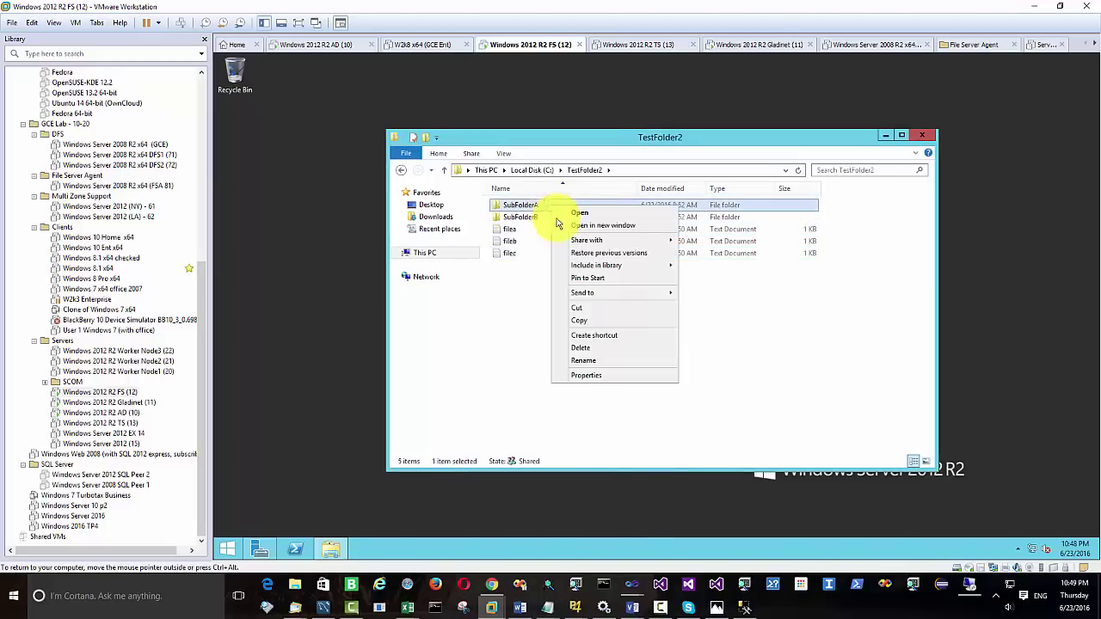
{"action": "left_click", "coordinate": [605, 376]}
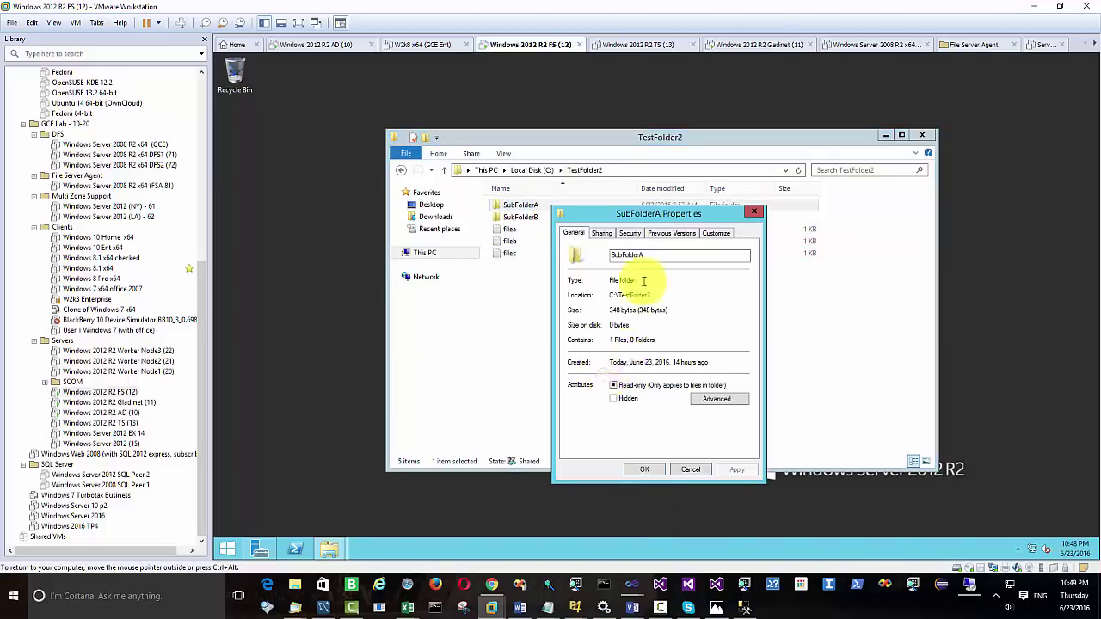
{"action": "left_click", "coordinate": [629, 233]}
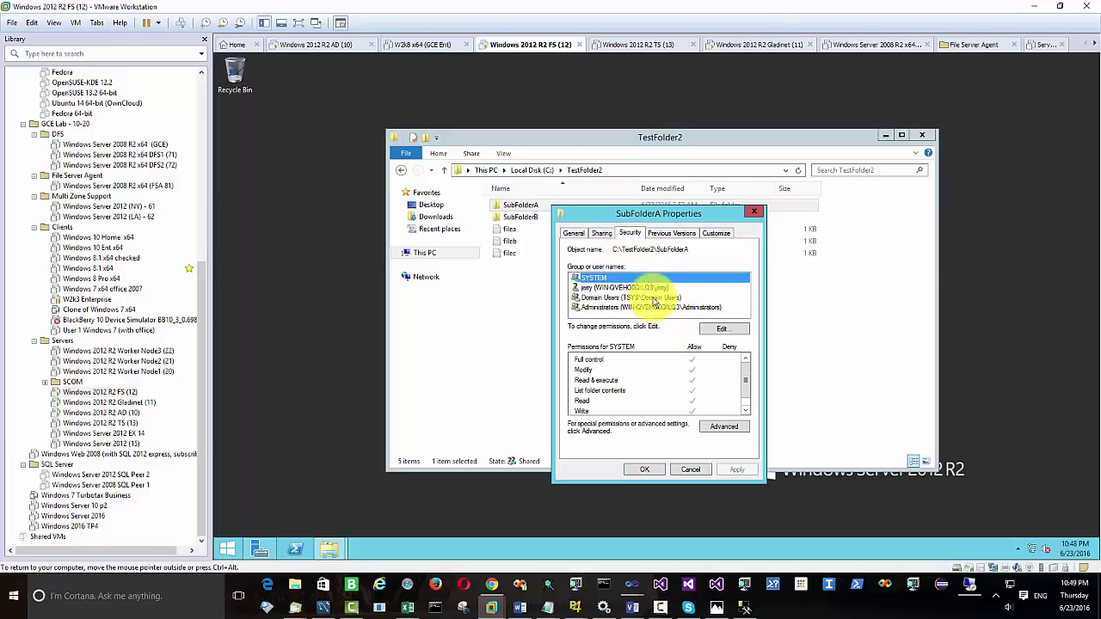
{"action": "left_click", "coordinate": [636, 298]}
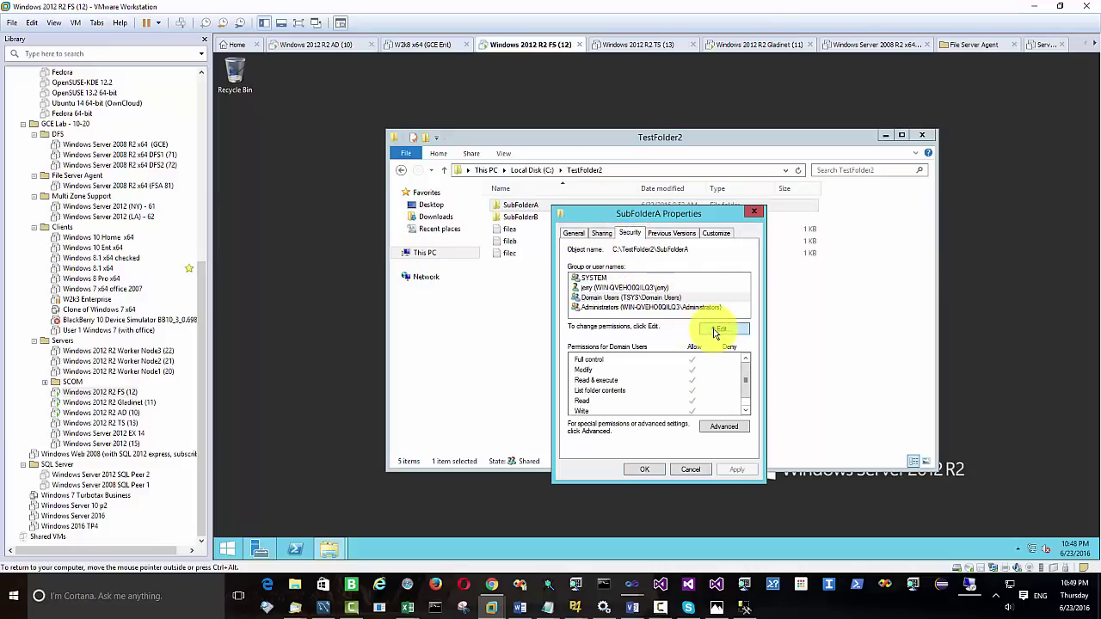
Add the domain user t1e2 to SubFolderA's security permissions and allow that user Full control
{"action": "left_click", "coordinate": [713, 331]}
{"action": "left_click", "coordinate": [701, 389]}
{"action": "type", "text": "e"}
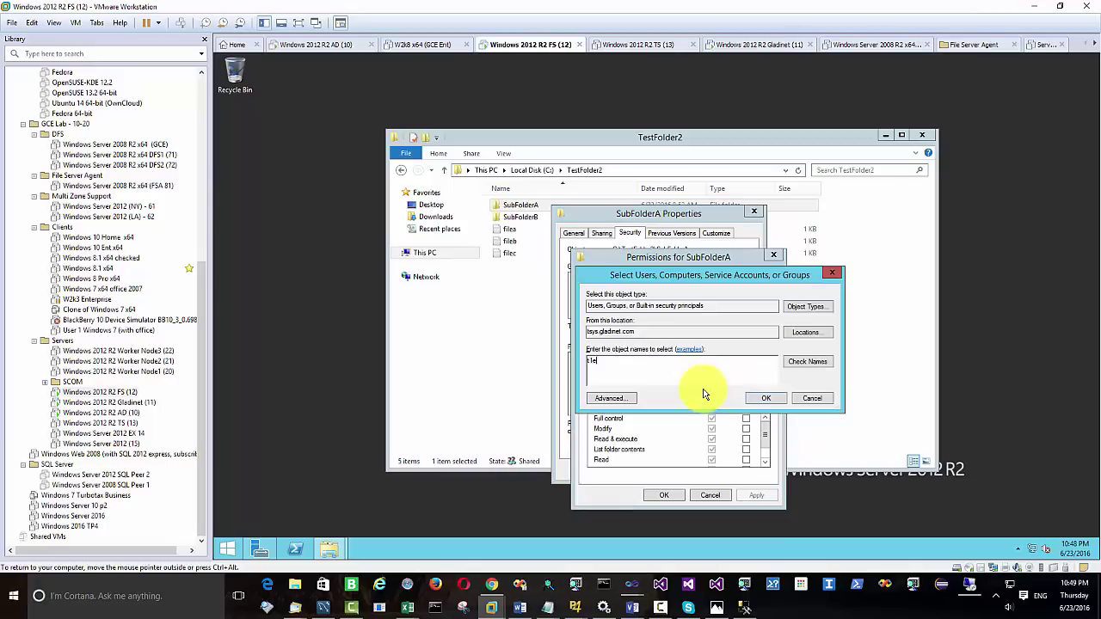
{"action": "type", "text": "e2"}
{"action": "left_click", "coordinate": [812, 361]}
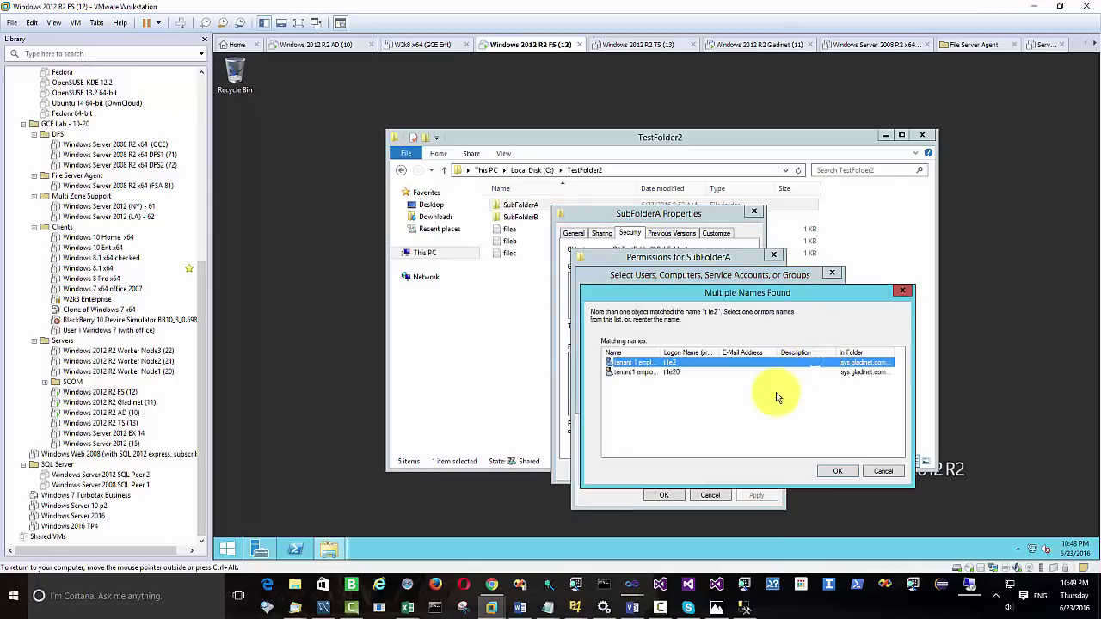
{"action": "left_click", "coordinate": [839, 472]}
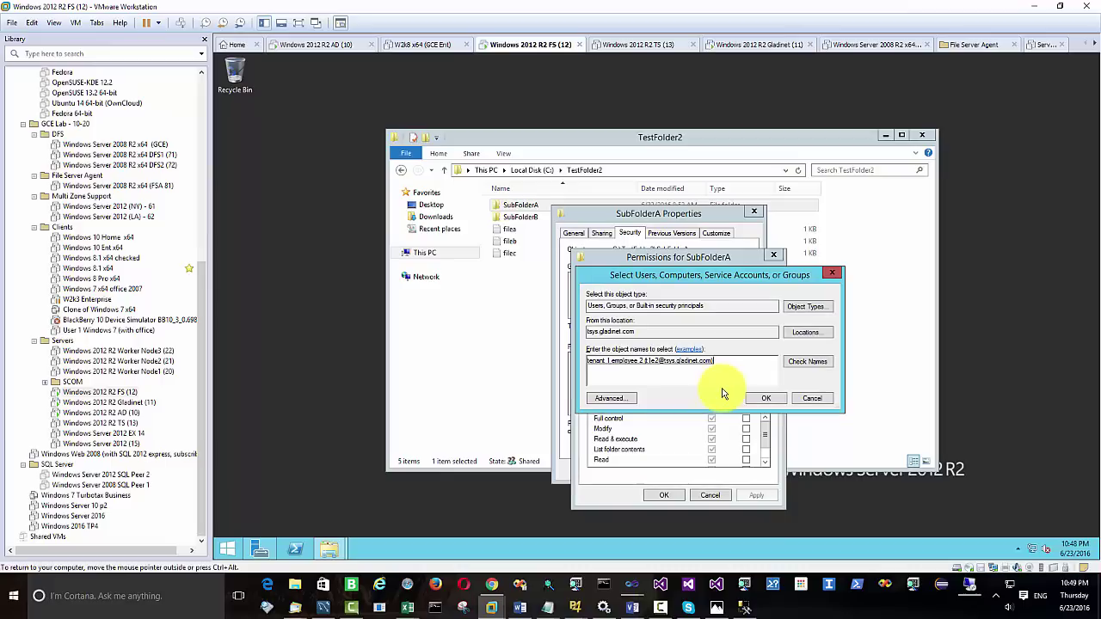
{"action": "left_click", "coordinate": [765, 398]}
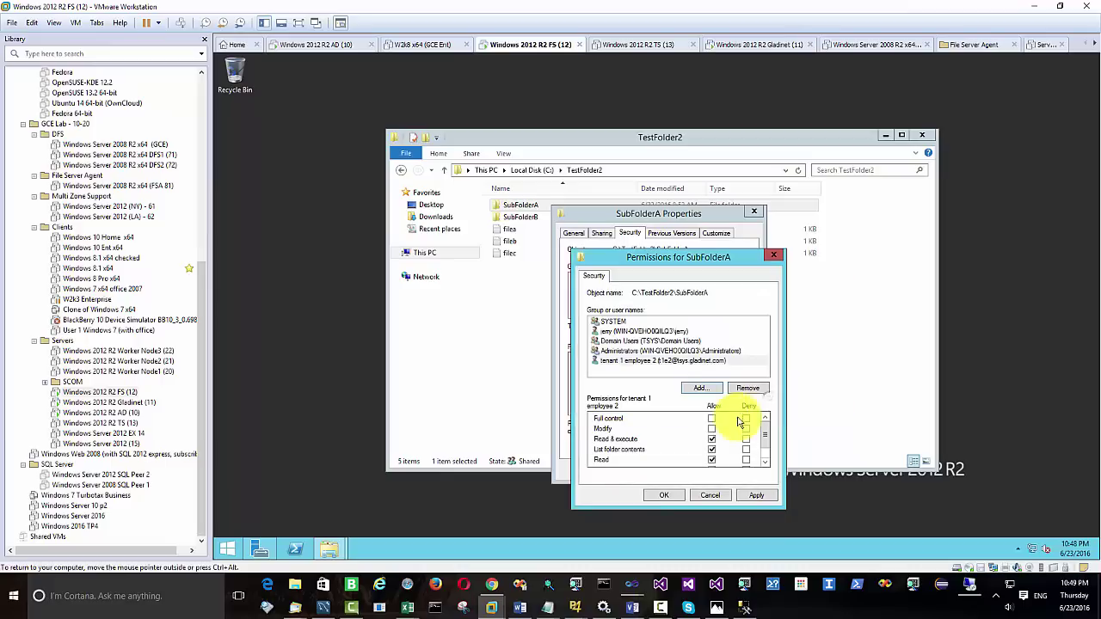
{"action": "left_click", "coordinate": [711, 429]}
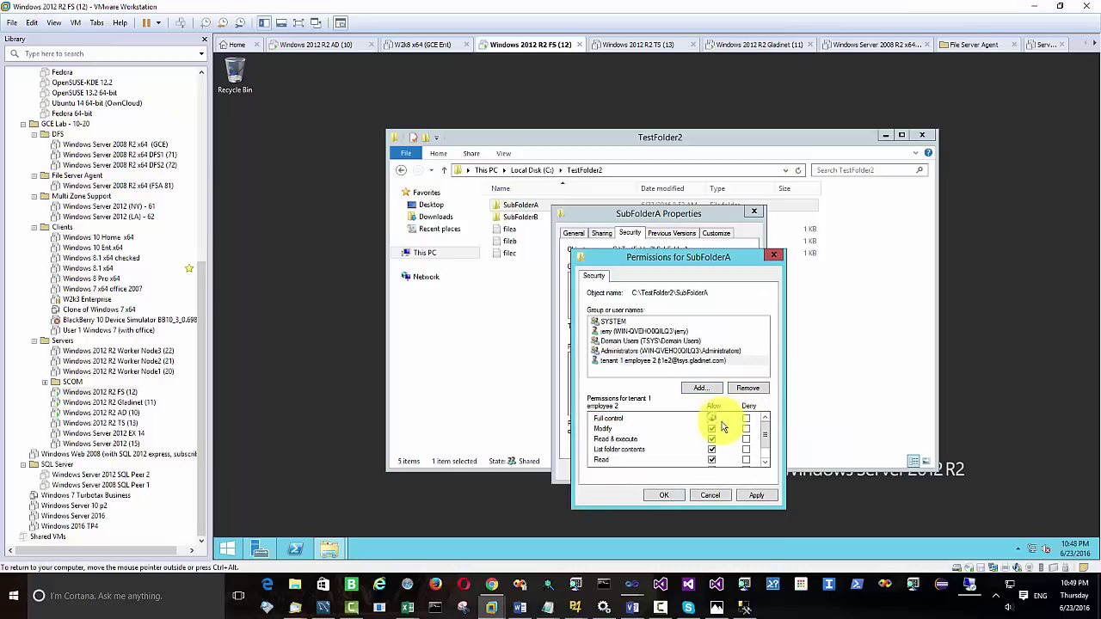
Try to remove Domain Users from SubFolderA's permissions, and save the folder's permission changes
{"action": "left_click", "coordinate": [650, 342]}
{"action": "left_click", "coordinate": [753, 390]}
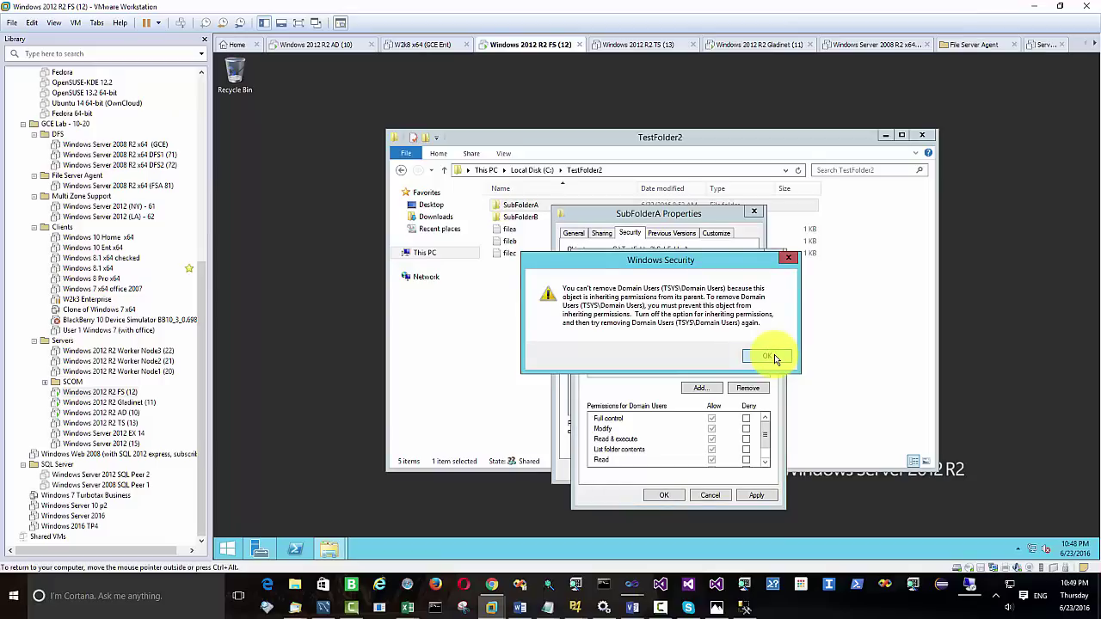
{"action": "left_click", "coordinate": [772, 356]}
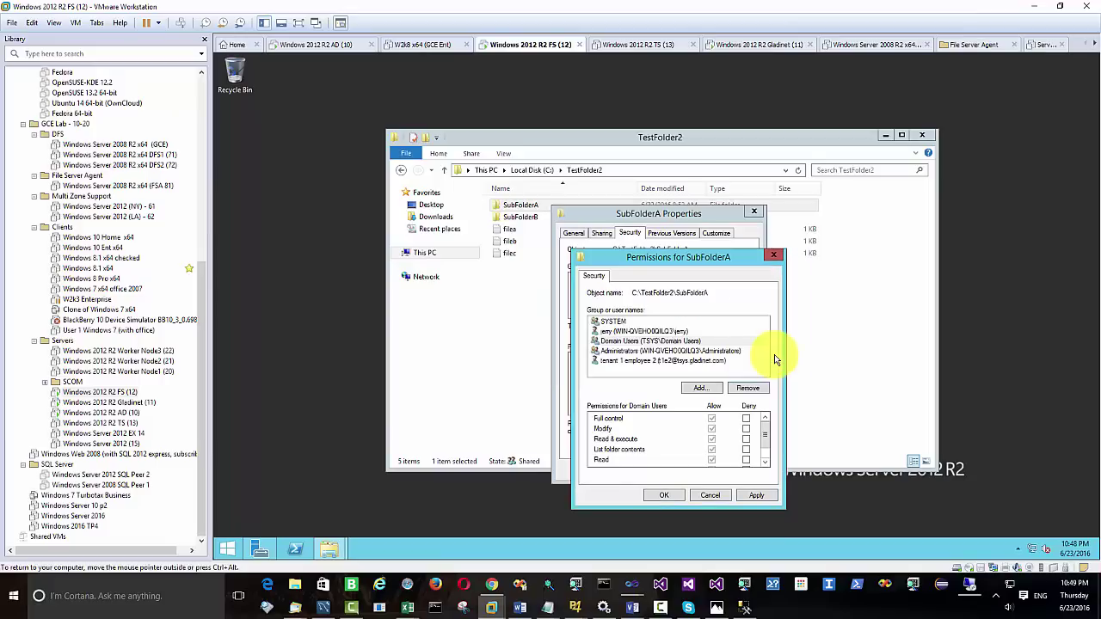
{"action": "left_click", "coordinate": [665, 495]}
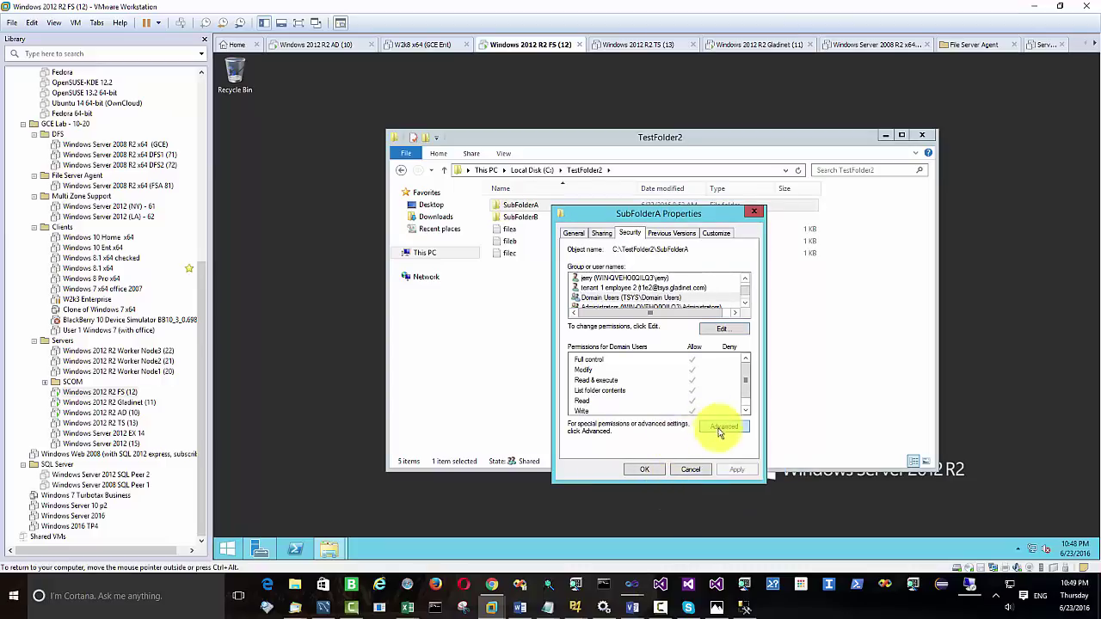
Disable inheritance on SubFolderA in its advanced security settings, converting the inherited permissions into explicit ones
{"action": "left_click", "coordinate": [721, 428]}
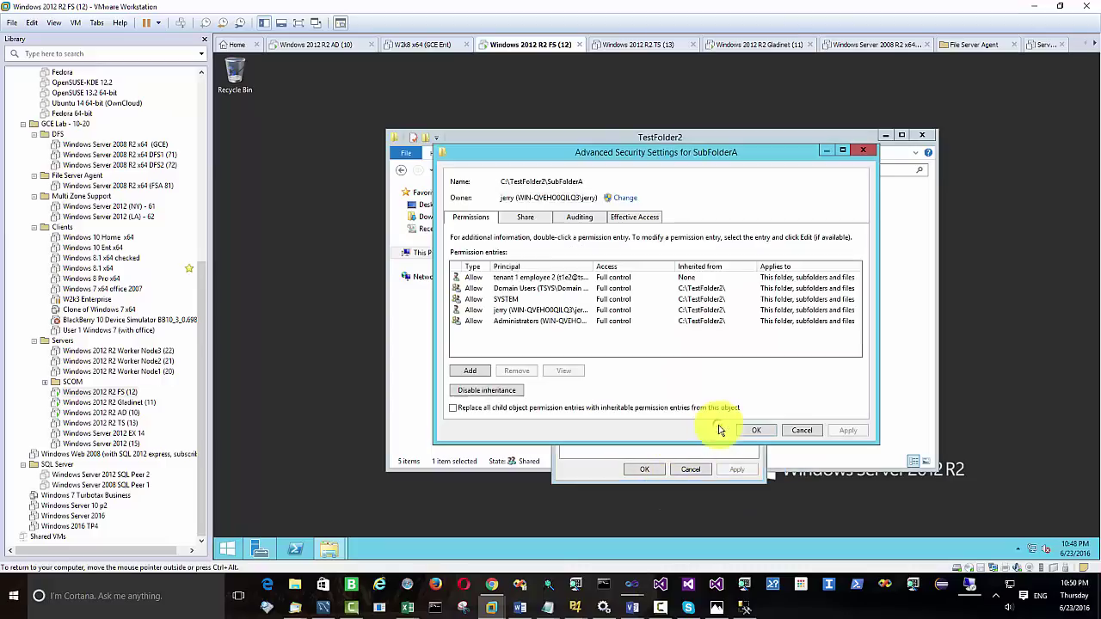
{"action": "left_click", "coordinate": [501, 392]}
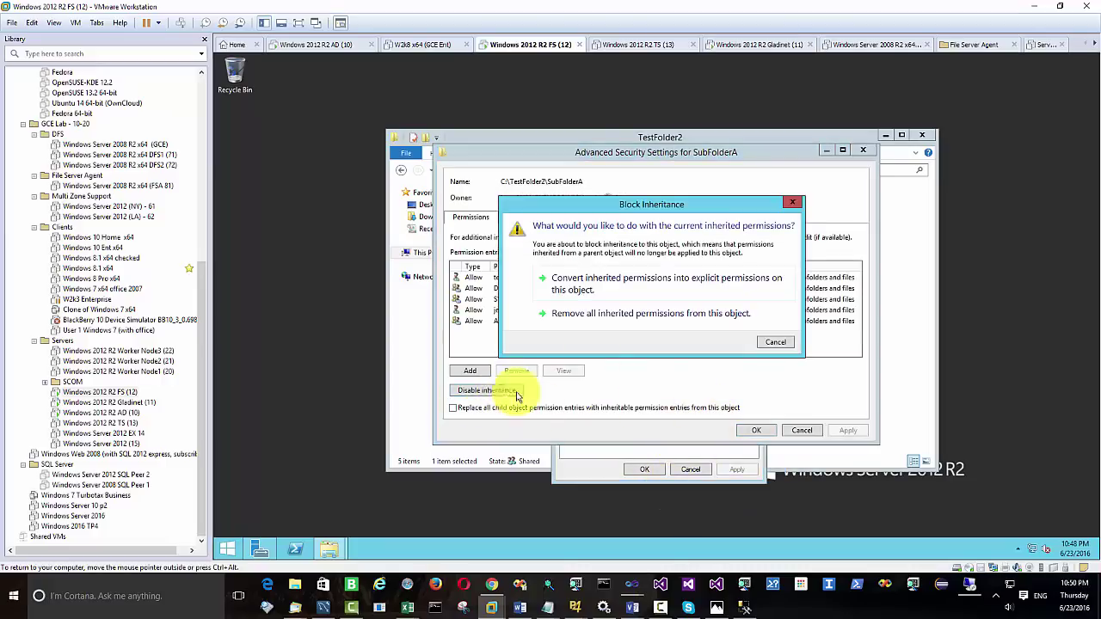
{"action": "left_click", "coordinate": [663, 294]}
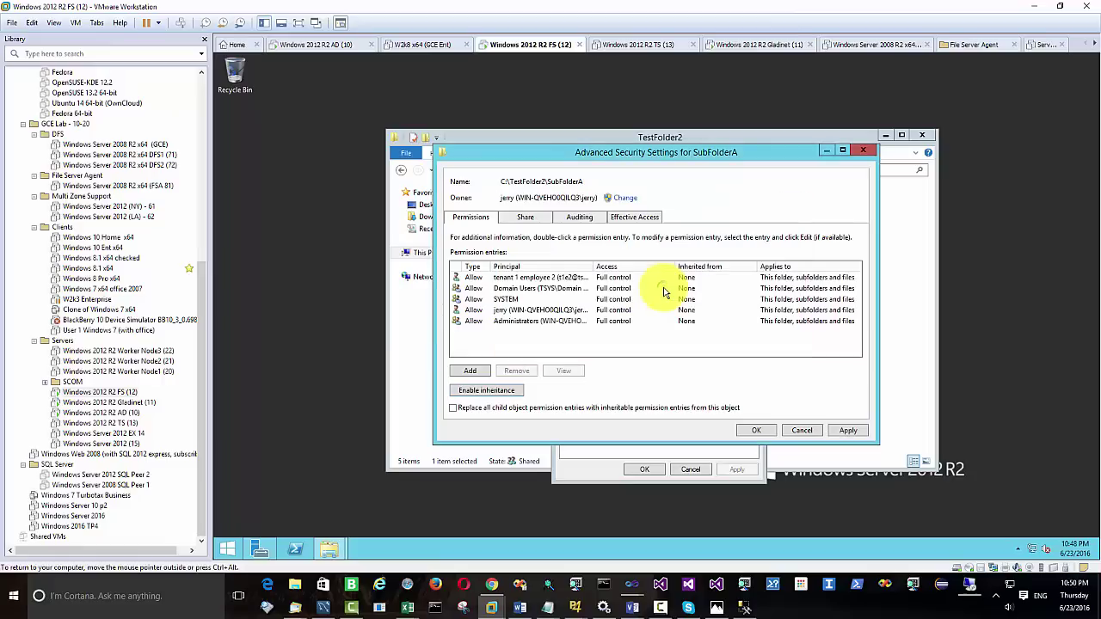
{"action": "left_click", "coordinate": [755, 431]}
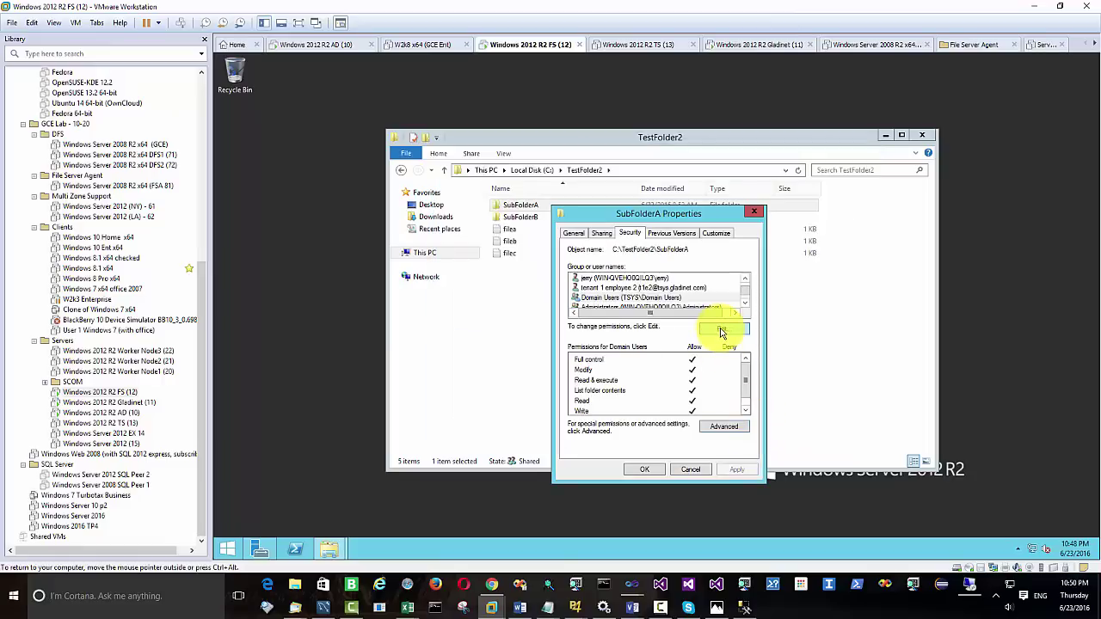
Remove Domain Users from SubFolderA's permissions and save the folder's properties
{"action": "left_click", "coordinate": [721, 333]}
{"action": "left_click", "coordinate": [649, 353]}
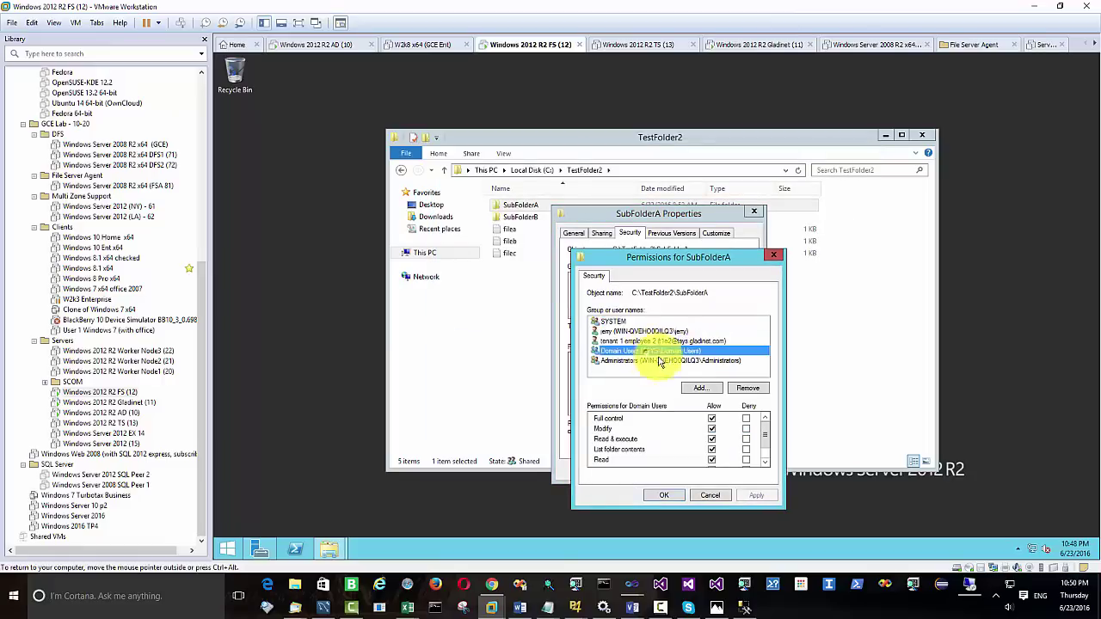
{"action": "left_click", "coordinate": [748, 388]}
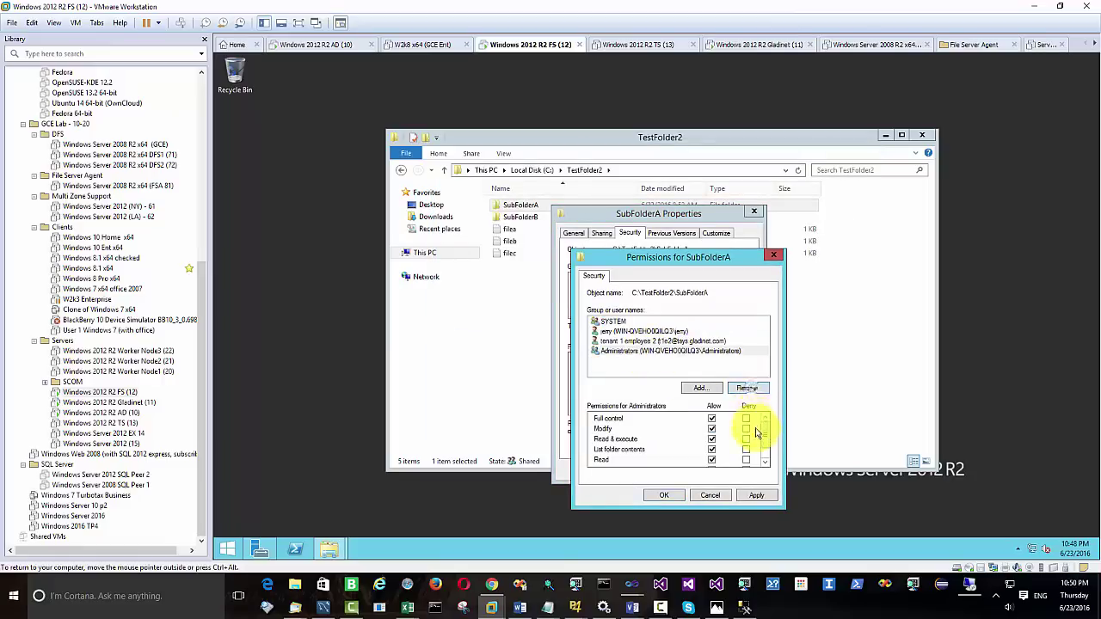
{"action": "left_click", "coordinate": [703, 341]}
{"action": "left_click", "coordinate": [665, 497]}
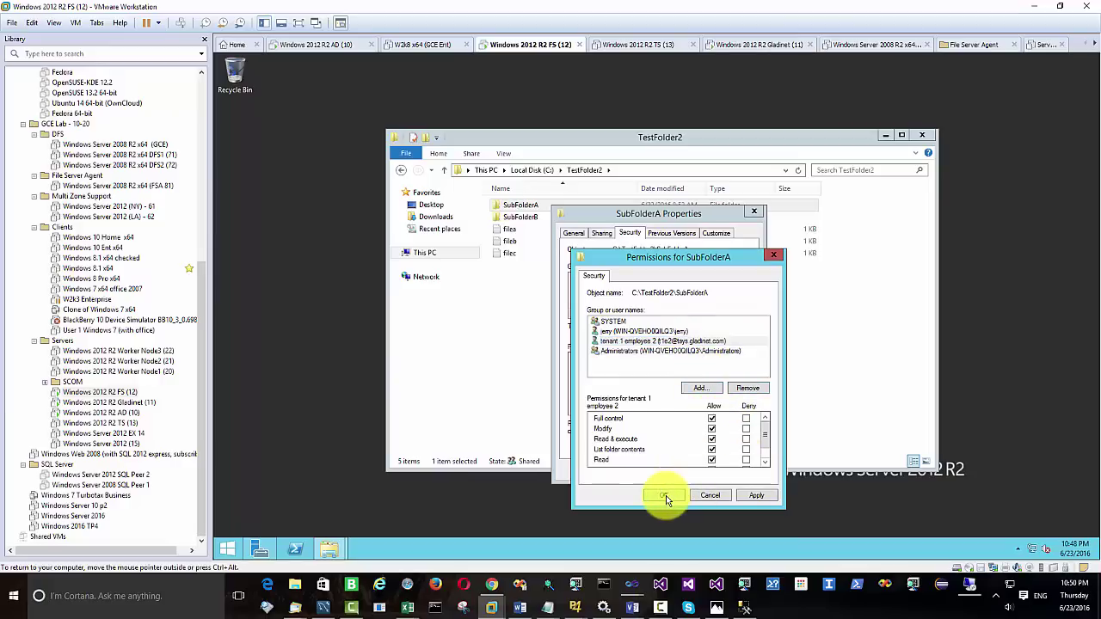
{"action": "left_click", "coordinate": [651, 469]}
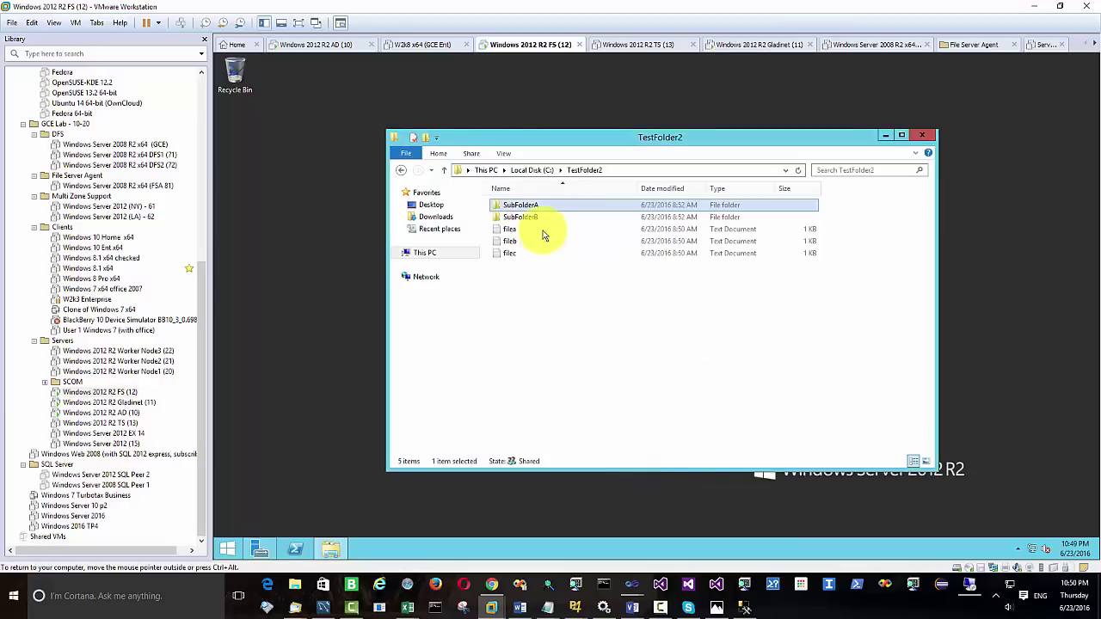
Disable inheritance on SubFolderB in its advanced security settings, converting the inherited permissions into explicit ones
{"action": "left_click", "coordinate": [542, 220]}
{"action": "right_click", "coordinate": [545, 218]}
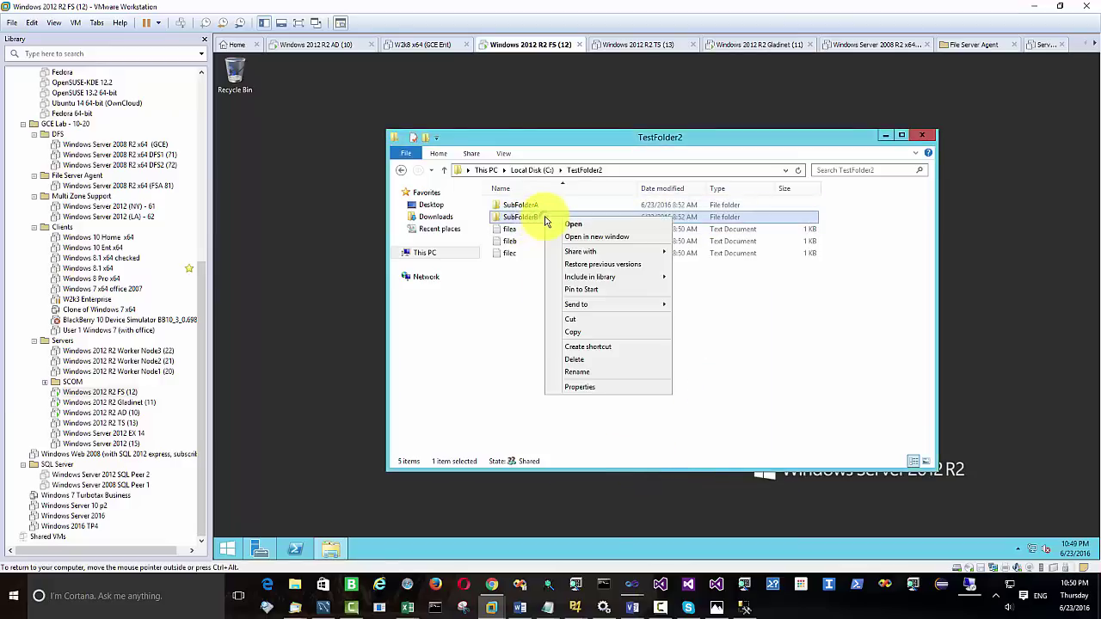
{"action": "left_click", "coordinate": [576, 387]}
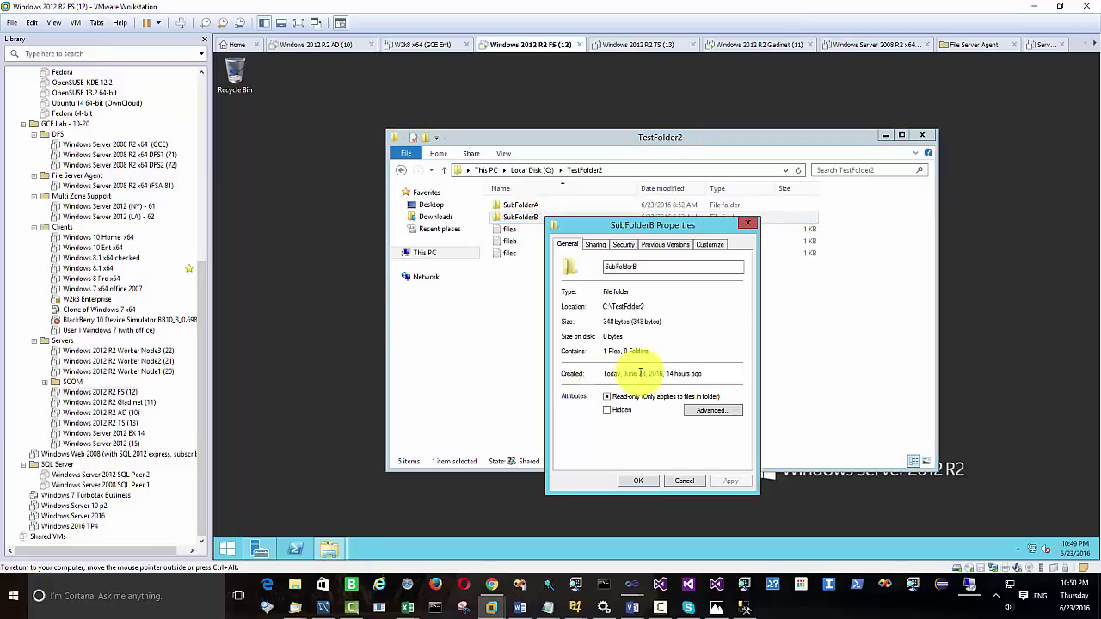
{"action": "left_click", "coordinate": [622, 244]}
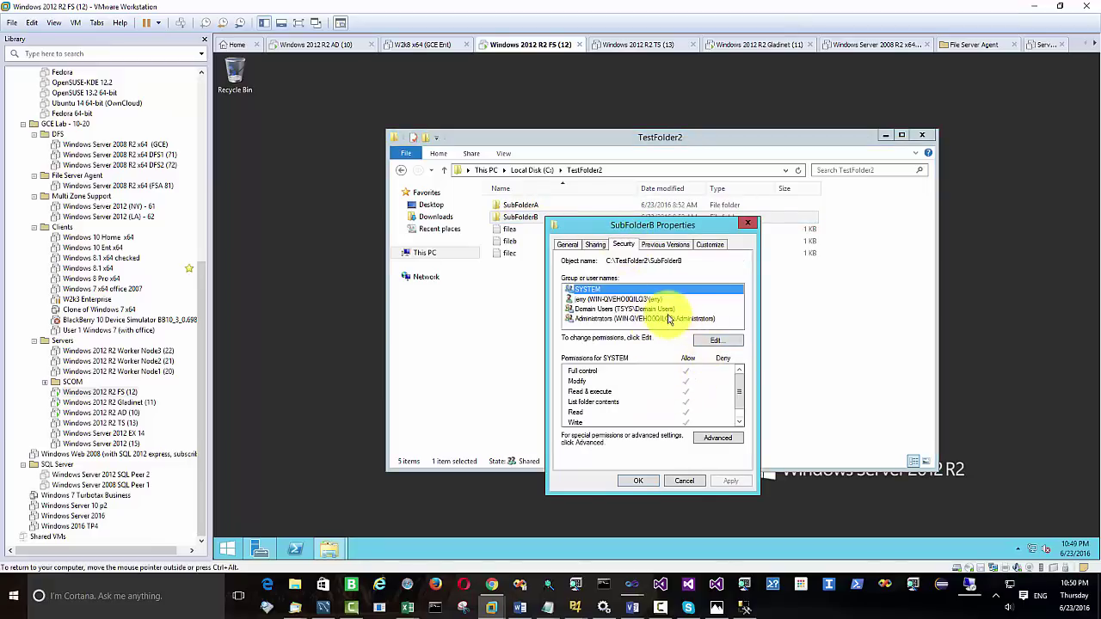
{"action": "left_click", "coordinate": [717, 438]}
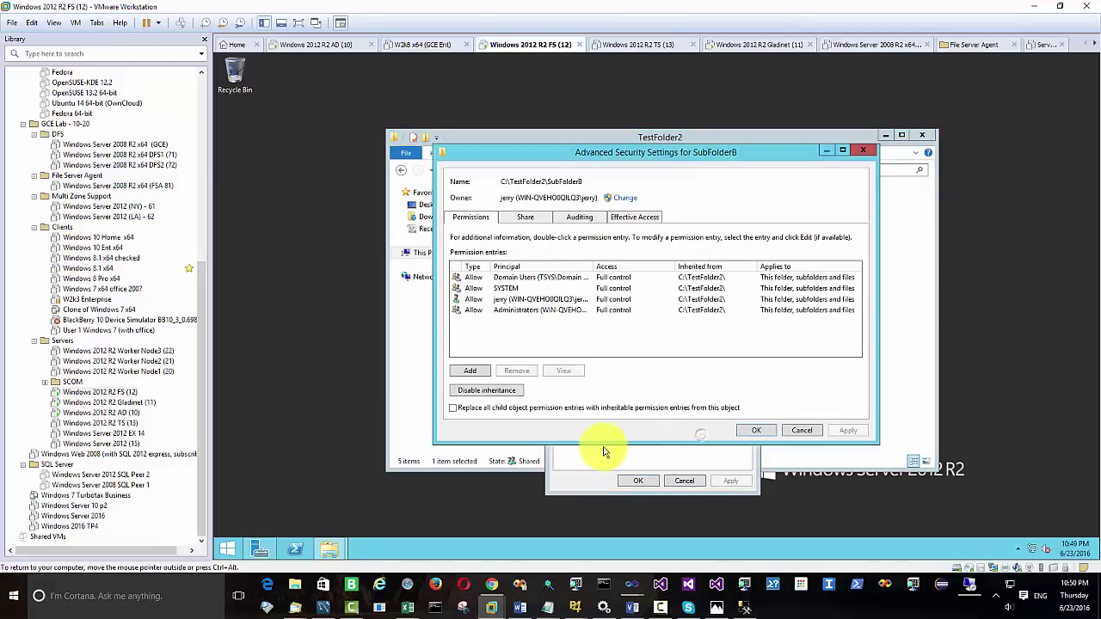
{"action": "left_click", "coordinate": [501, 390]}
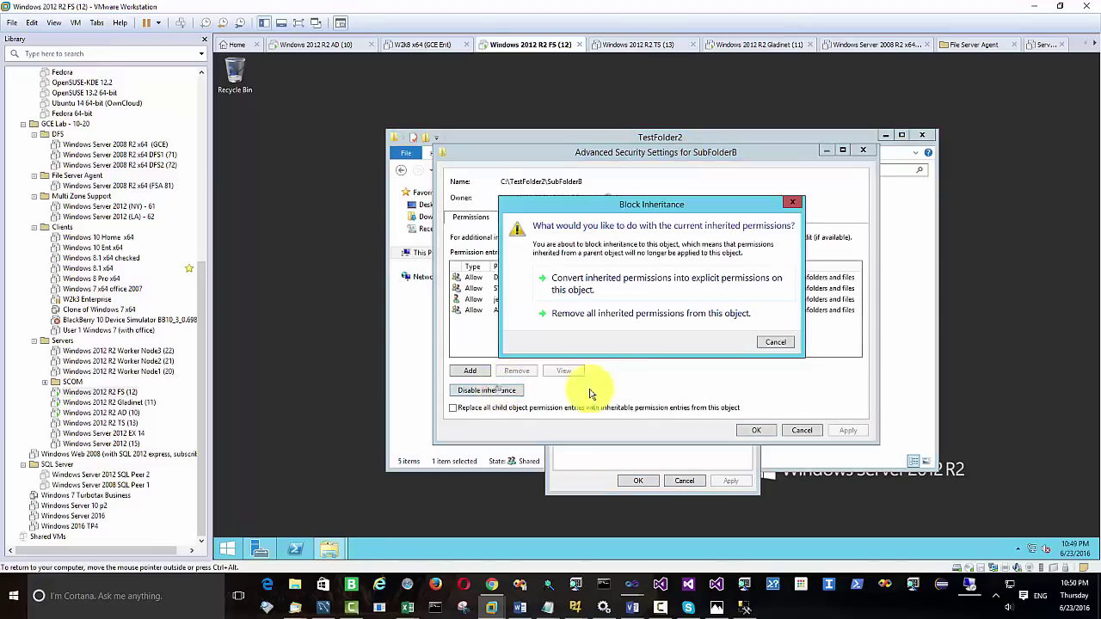
{"action": "left_click", "coordinate": [656, 286]}
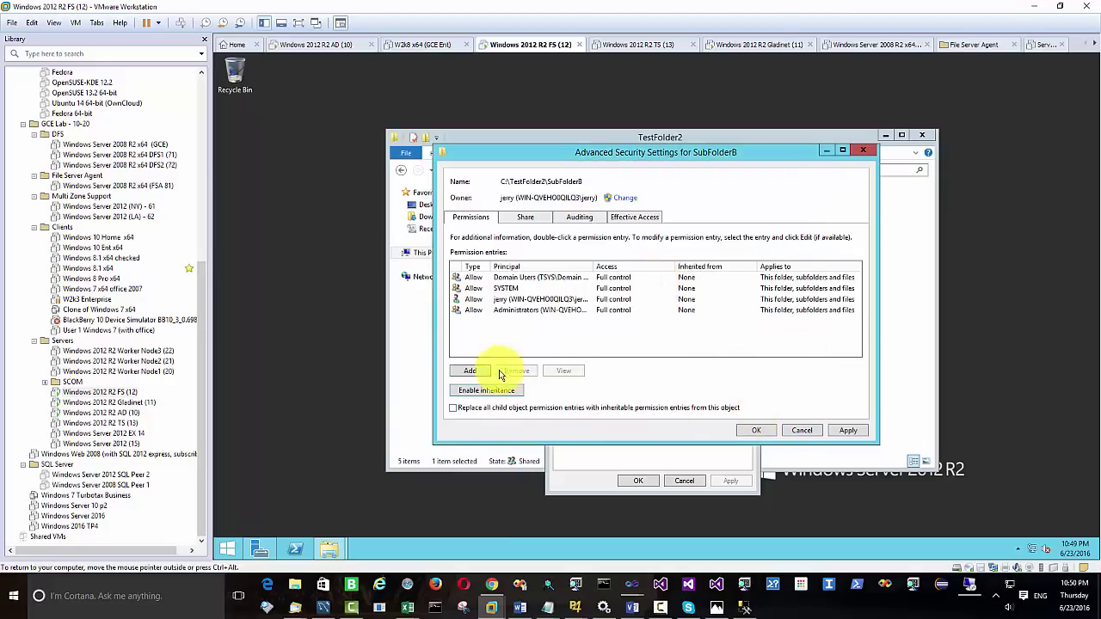
{"action": "left_click", "coordinate": [756, 429]}
Replace Domain Users with the domain user t1e1 in SubFolderB's security permissions
{"action": "left_click", "coordinate": [726, 337]}
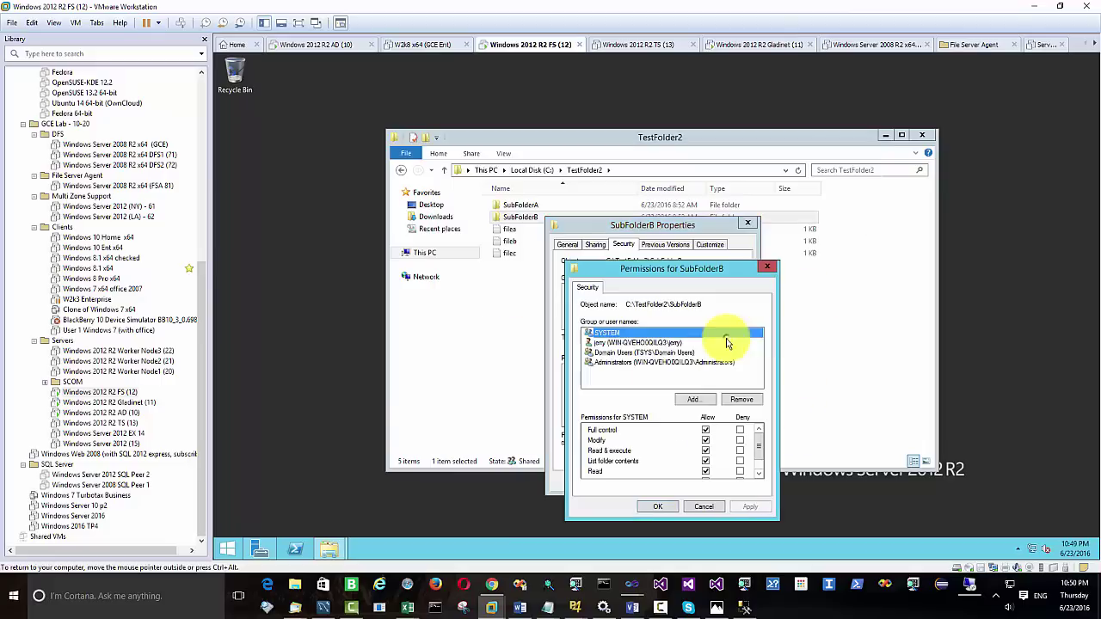
{"action": "left_click", "coordinate": [637, 353]}
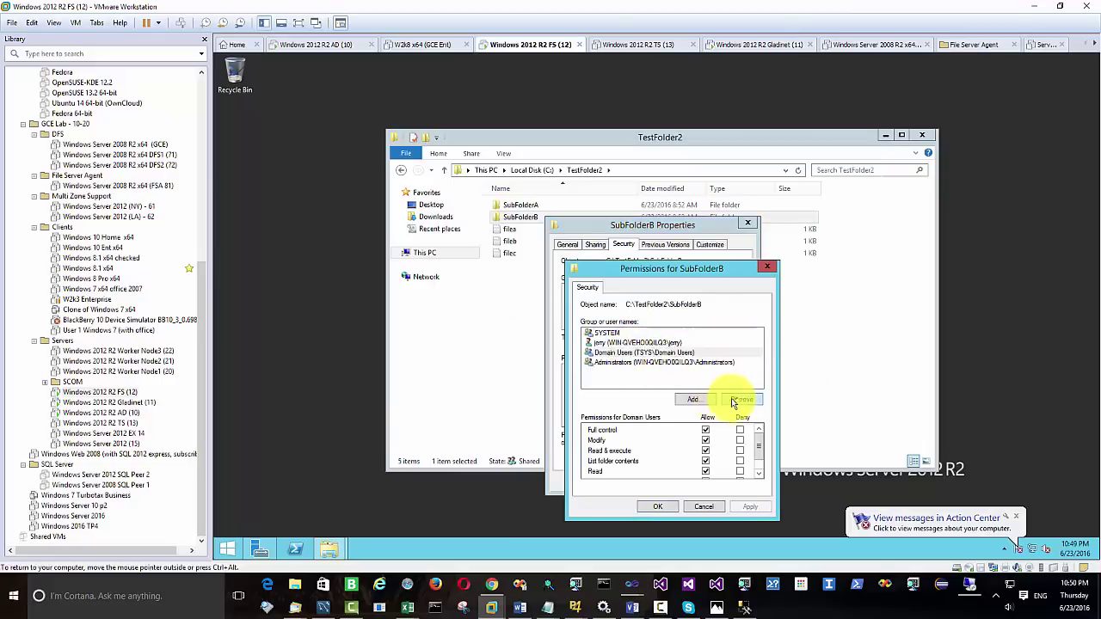
{"action": "left_click", "coordinate": [692, 399]}
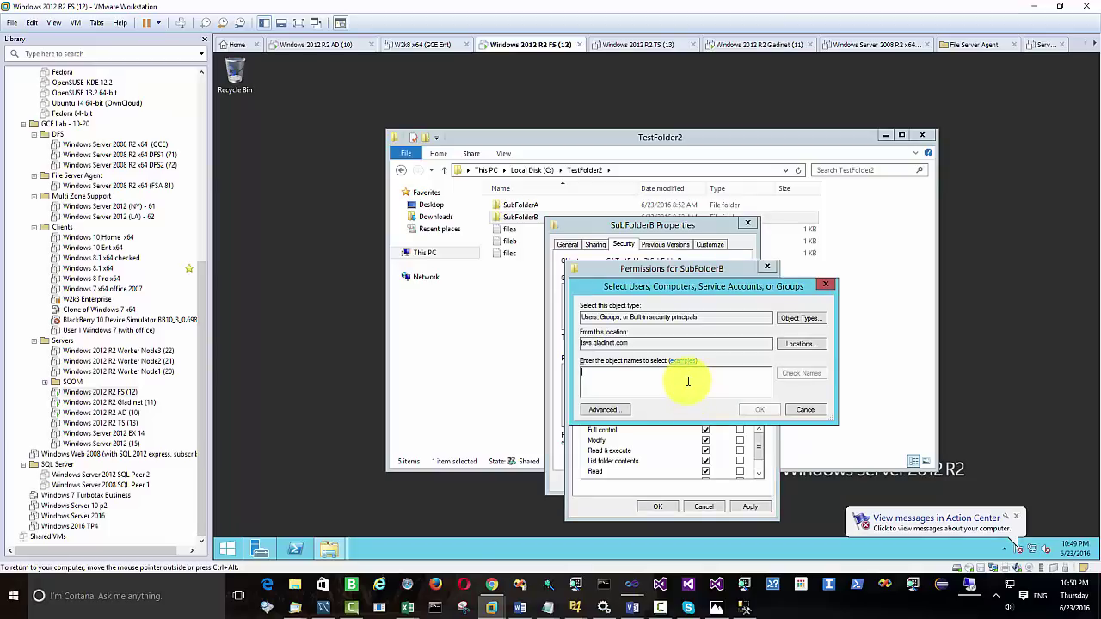
{"action": "type", "text": "t1e1"}
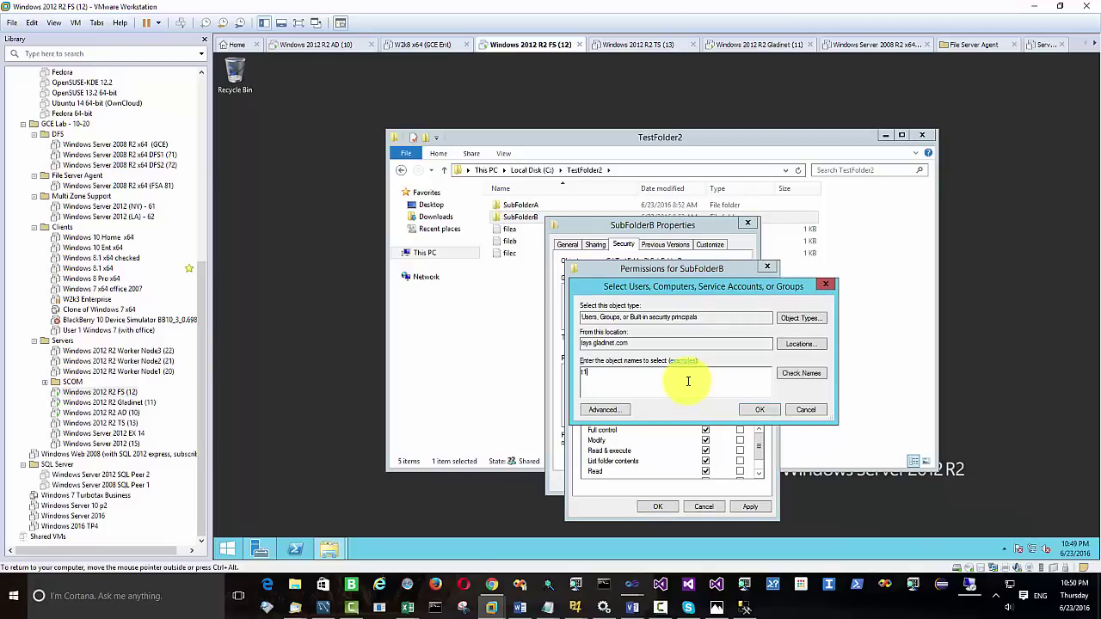
{"action": "left_click", "coordinate": [760, 410]}
{"action": "left_click", "coordinate": [658, 387]}
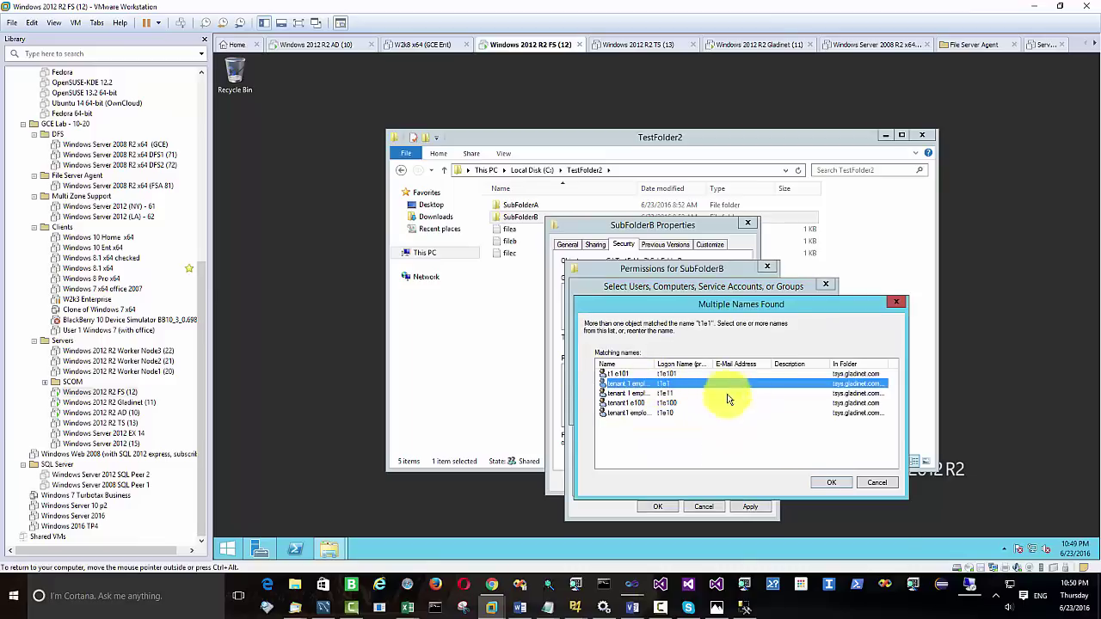
{"action": "left_click", "coordinate": [830, 482]}
Allow Full control for t1e1 on SubFolderB and save the folder's properties
{"action": "left_click", "coordinate": [705, 429]}
{"action": "left_click", "coordinate": [667, 506]}
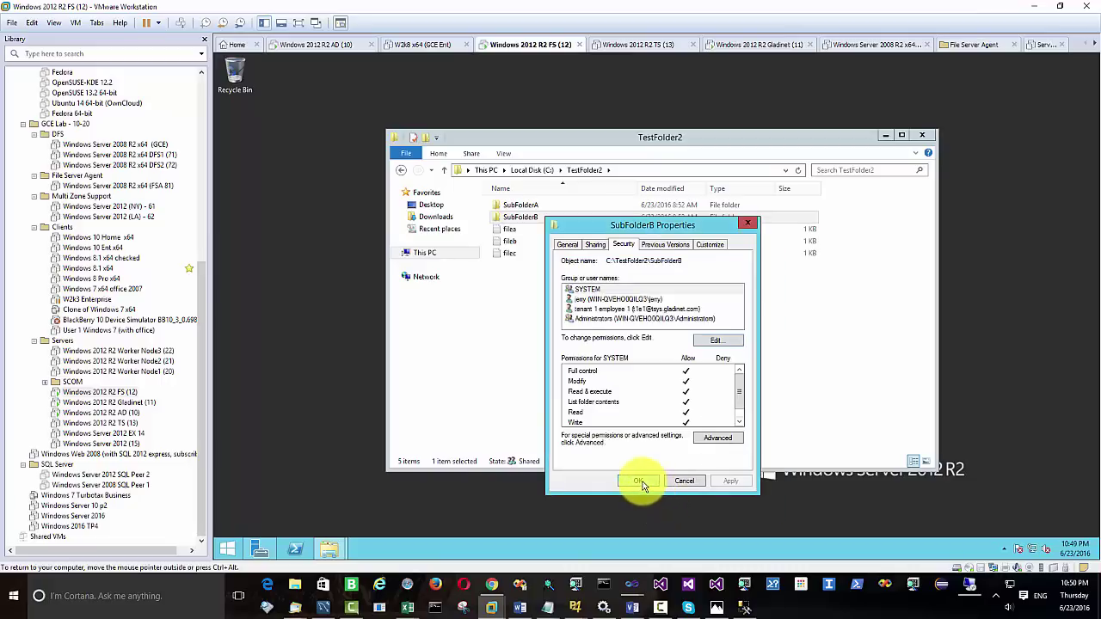
{"action": "left_click", "coordinate": [638, 482]}
Rename the SubFolderB folder inside TestFolder2, replacing the final letter of its name
{"action": "right_click", "coordinate": [548, 220]}
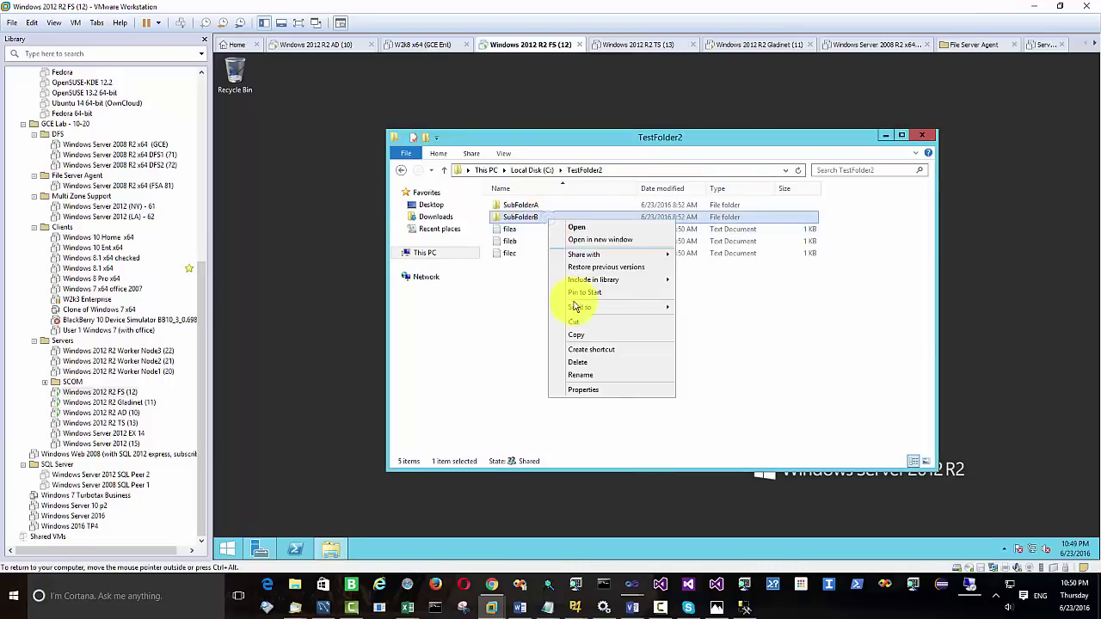
{"action": "left_click", "coordinate": [581, 375]}
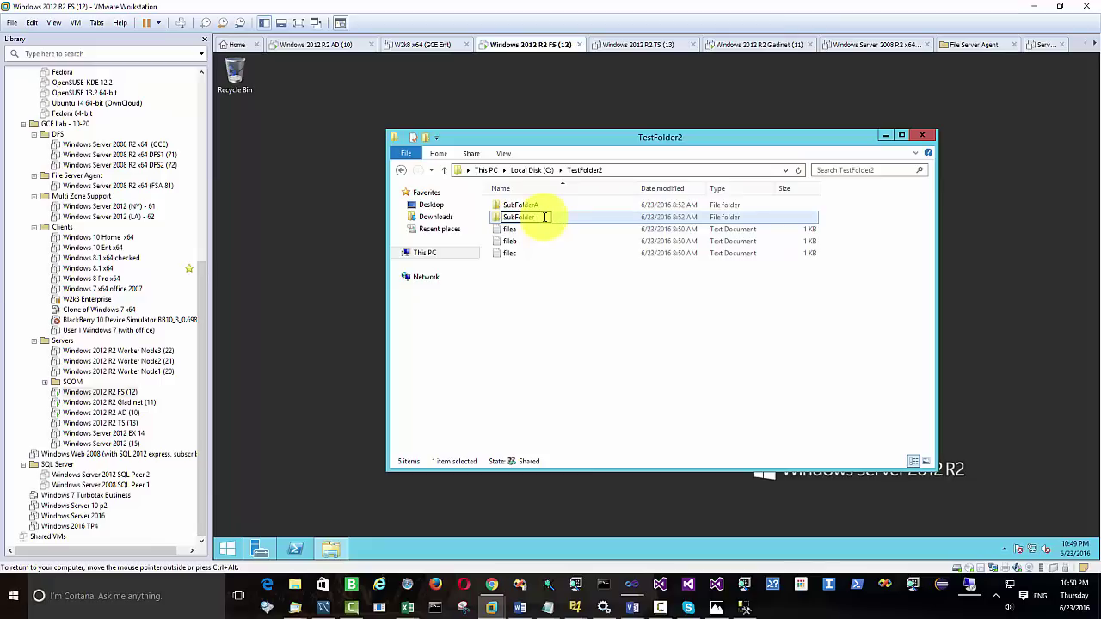
{"action": "key", "text": "Return"}
Rename the SubFolderA folder inside TestFolder2 as SubFolderE2
{"action": "right_click", "coordinate": [521, 206]}
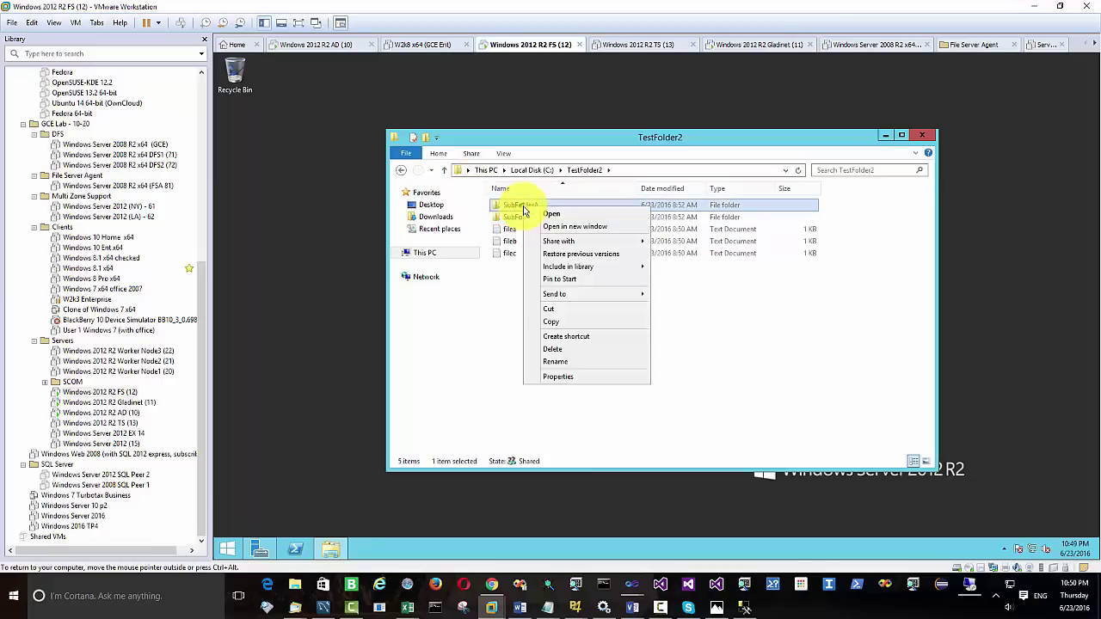
{"action": "left_click", "coordinate": [557, 361]}
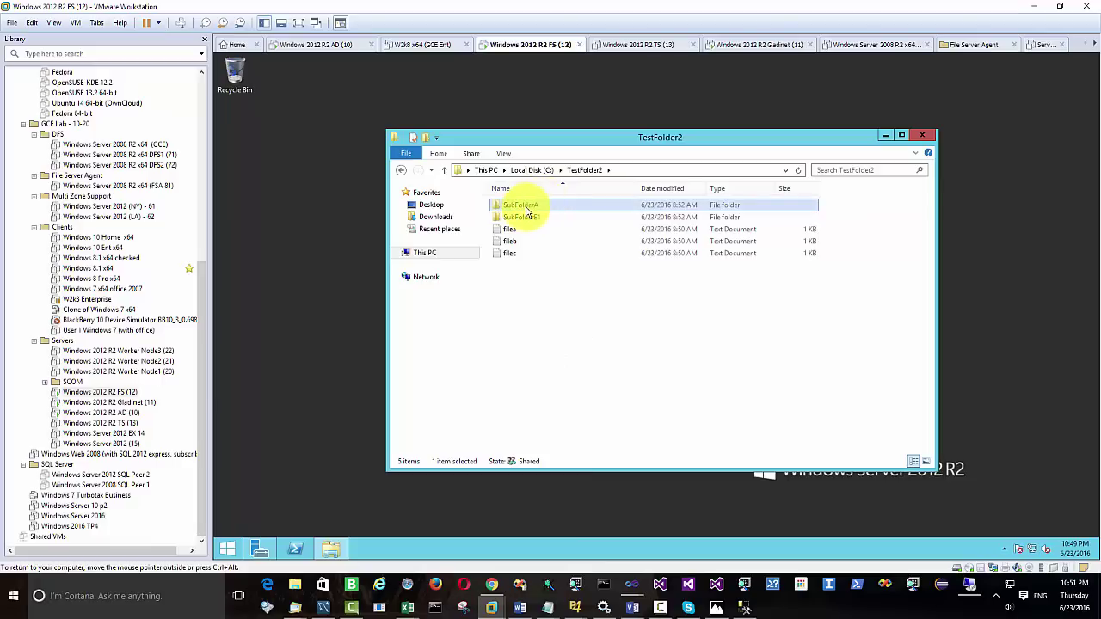
{"action": "right_click", "coordinate": [525, 208]}
{"action": "left_click", "coordinate": [564, 364]}
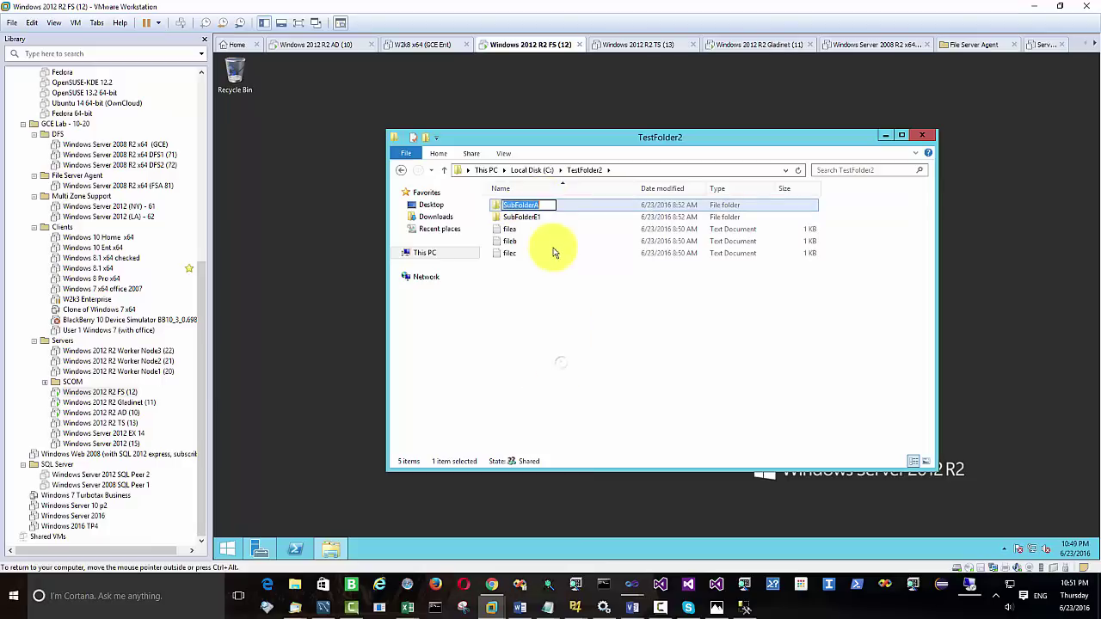
{"action": "key", "text": "BackSpace"}
{"action": "type", "text": "E1"}
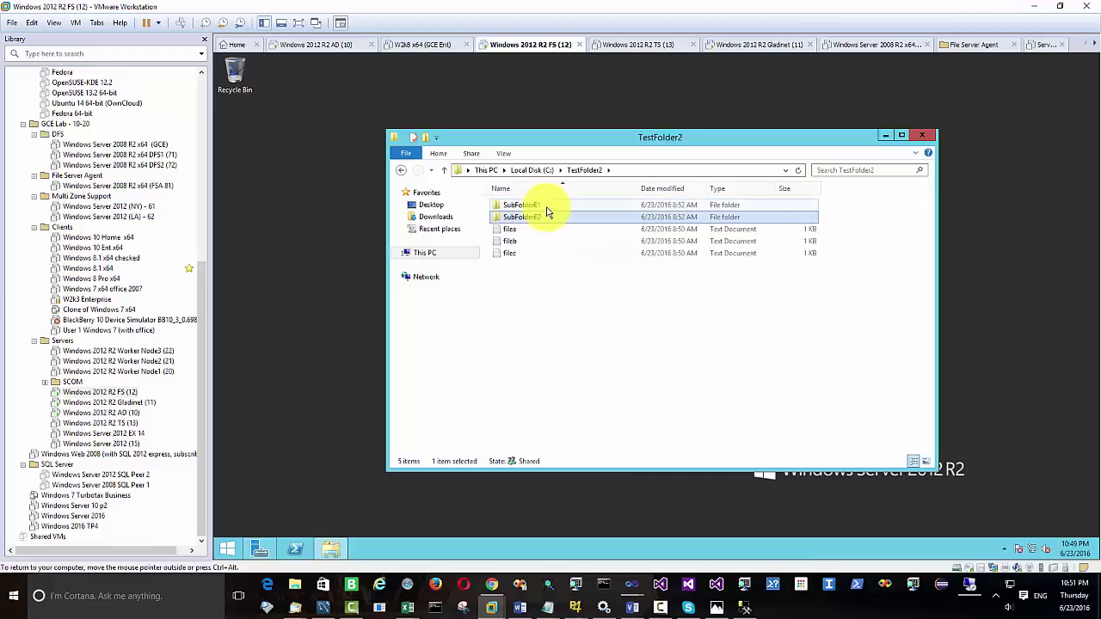
{"action": "key", "text": "Return"}
Review the permissions of the domain user t1e1 in SubFolderE1's security properties, leaving them as they are
{"action": "right_click", "coordinate": [546, 208]}
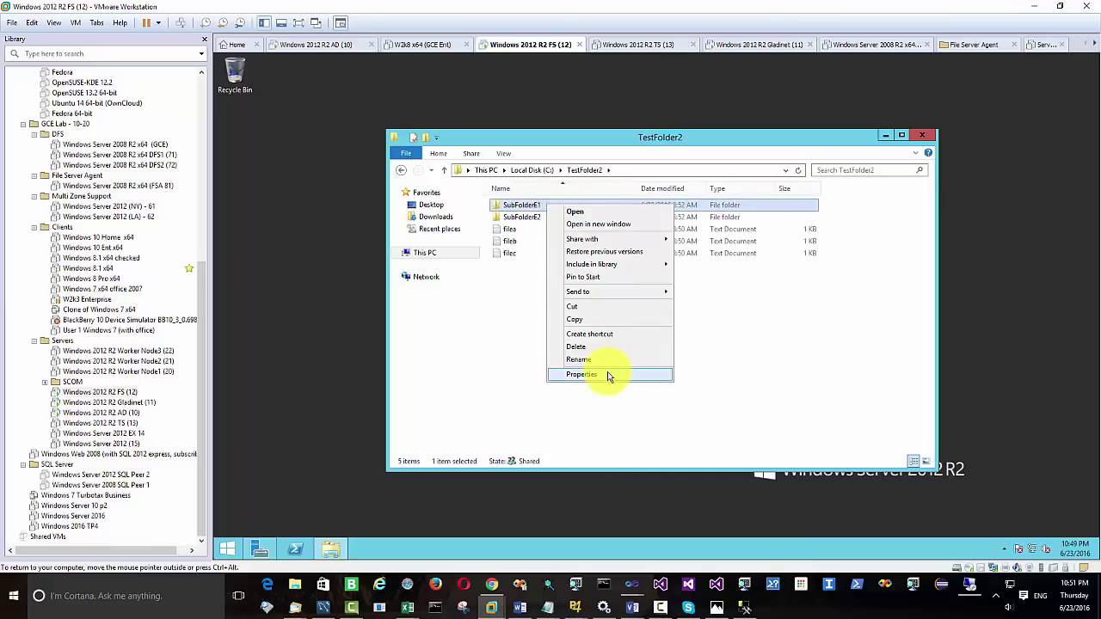
{"action": "left_click", "coordinate": [611, 375]}
{"action": "left_click", "coordinate": [630, 233]}
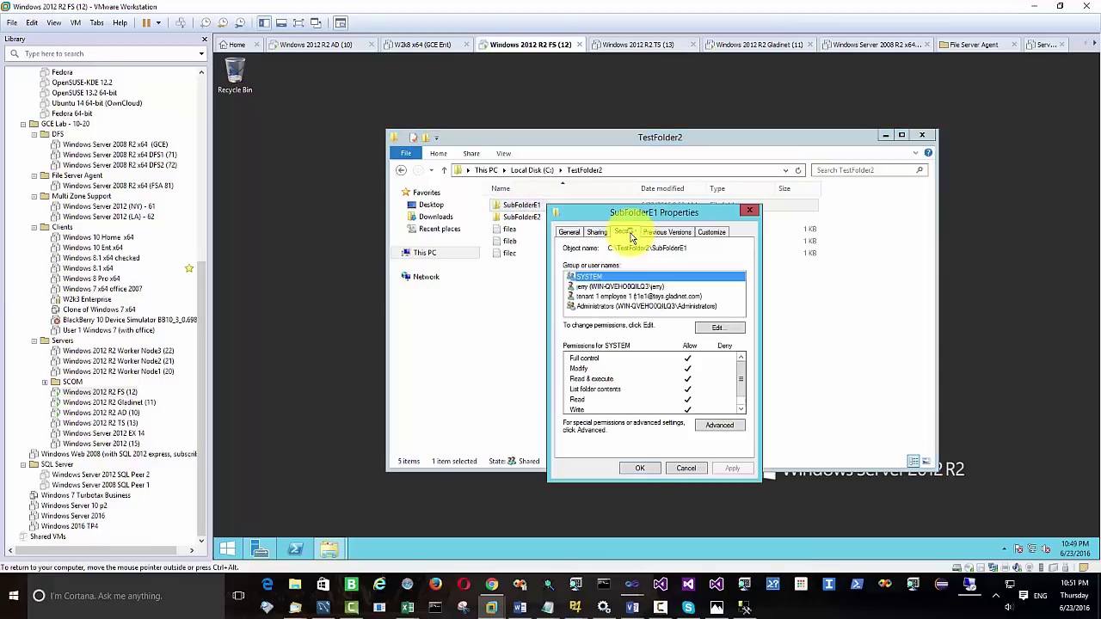
{"action": "left_click", "coordinate": [634, 296]}
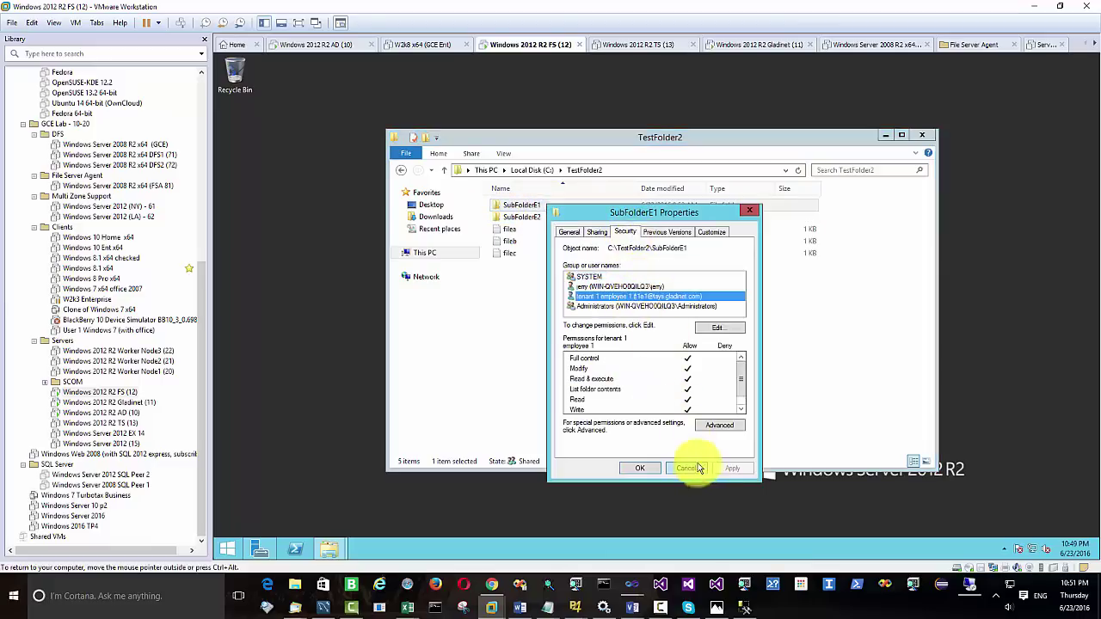
{"action": "left_click", "coordinate": [696, 469]}
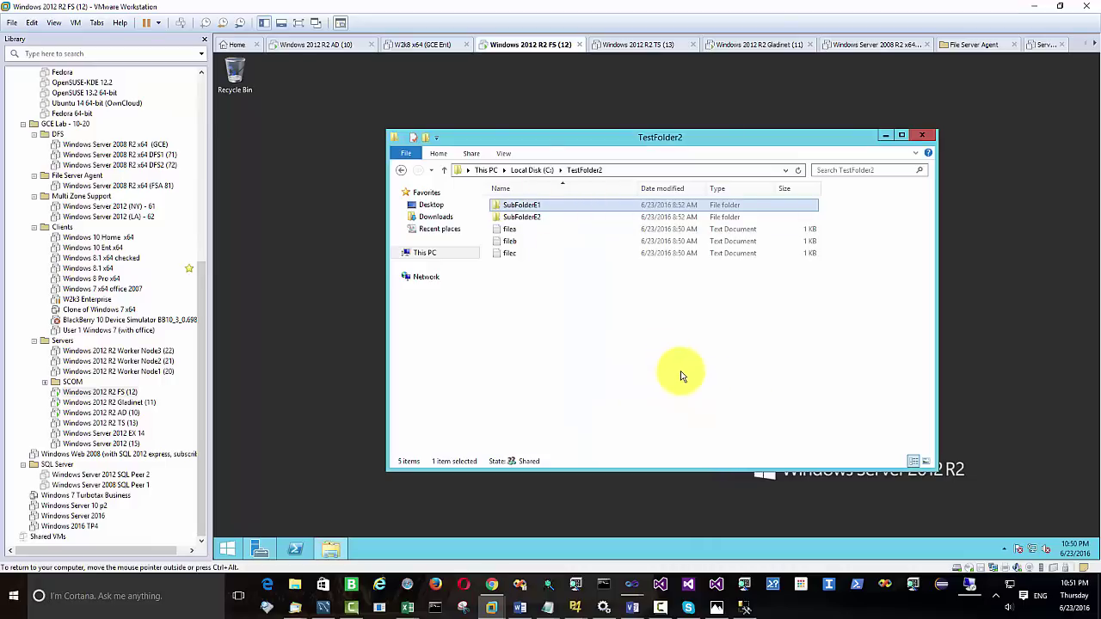
Open Internet Explorer on the file server and enlarge its window over the desktop
{"action": "left_click", "coordinate": [233, 546]}
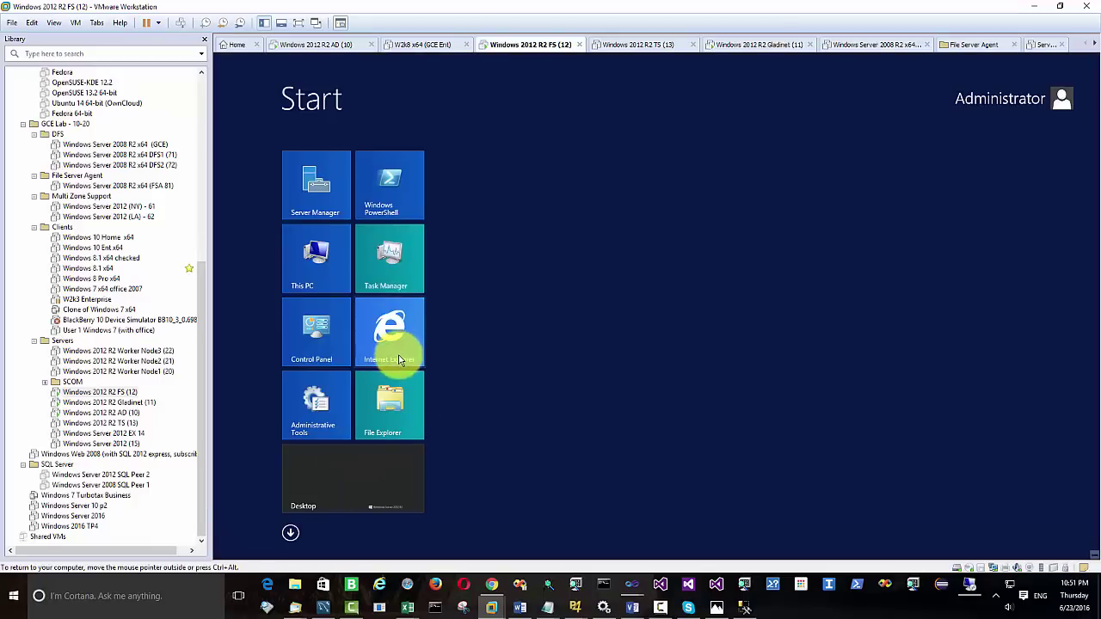
{"action": "left_click", "coordinate": [398, 359]}
{"action": "left_click_drag", "start_coordinate": [578, 92], "coordinate": [652, 136]}
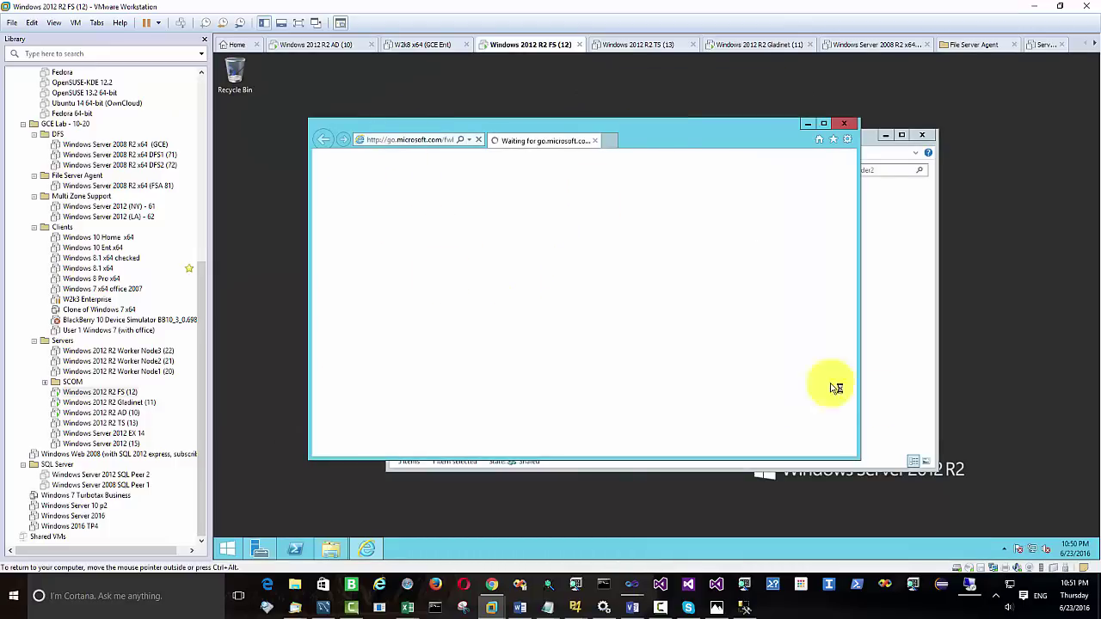
{"action": "left_click_drag", "start_coordinate": [859, 460], "coordinate": [1025, 507]}
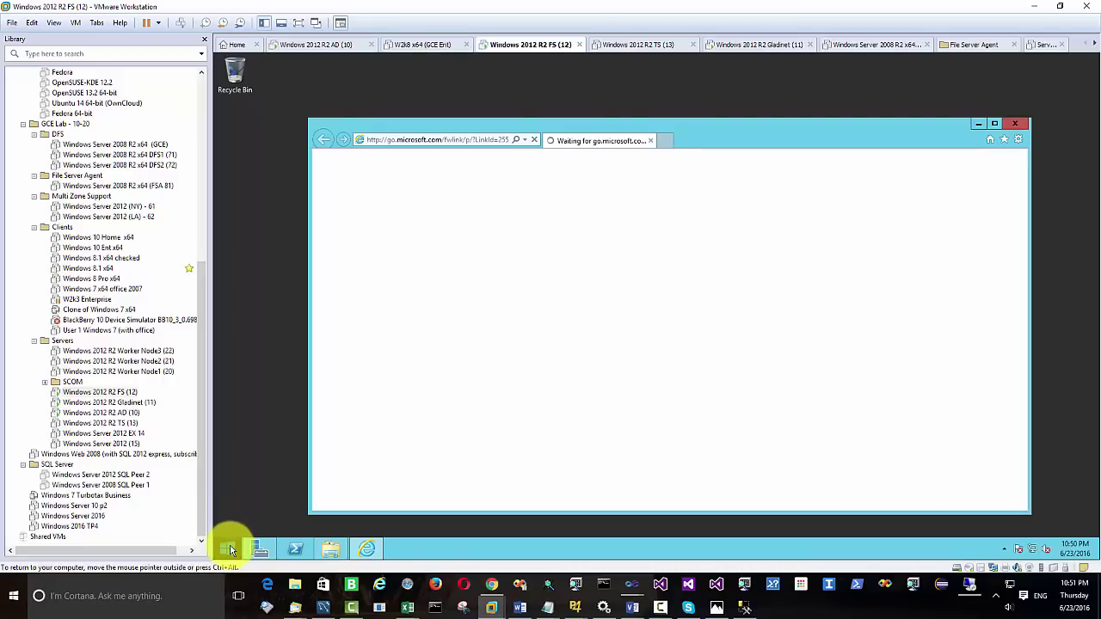
Open Notepad and write the heading "Goal:" followed by the line "Sync two folders to cloud."
{"action": "right_click", "coordinate": [230, 551]}
{"action": "left_click", "coordinate": [258, 502]}
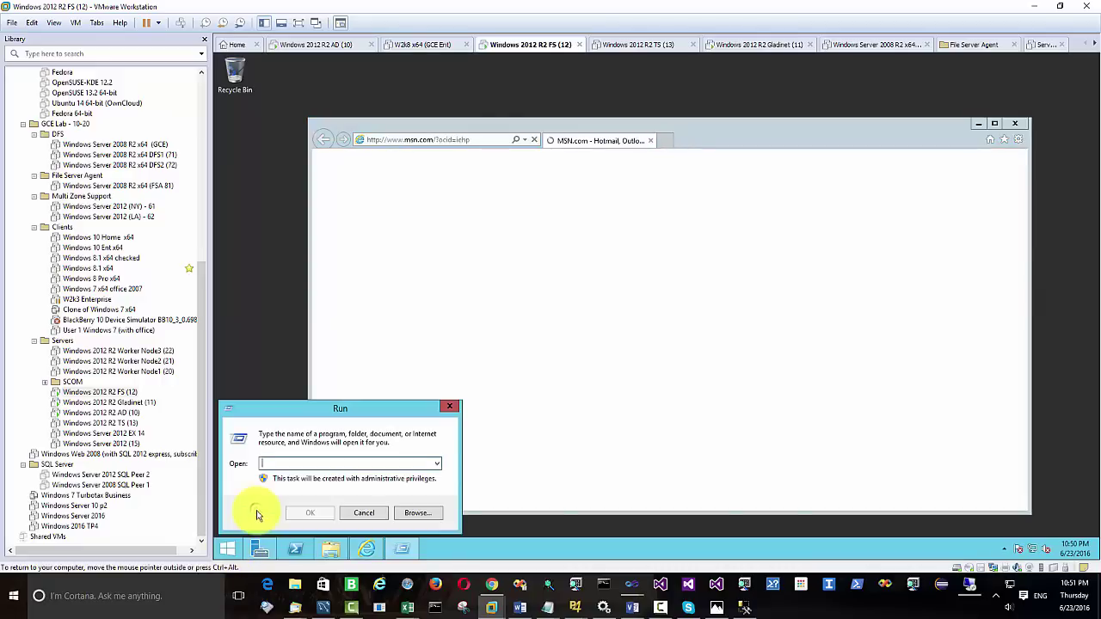
{"action": "type", "text": "rotepad"}
{"action": "key", "text": "Return"}
{"action": "type", "text": "Goal:  "}
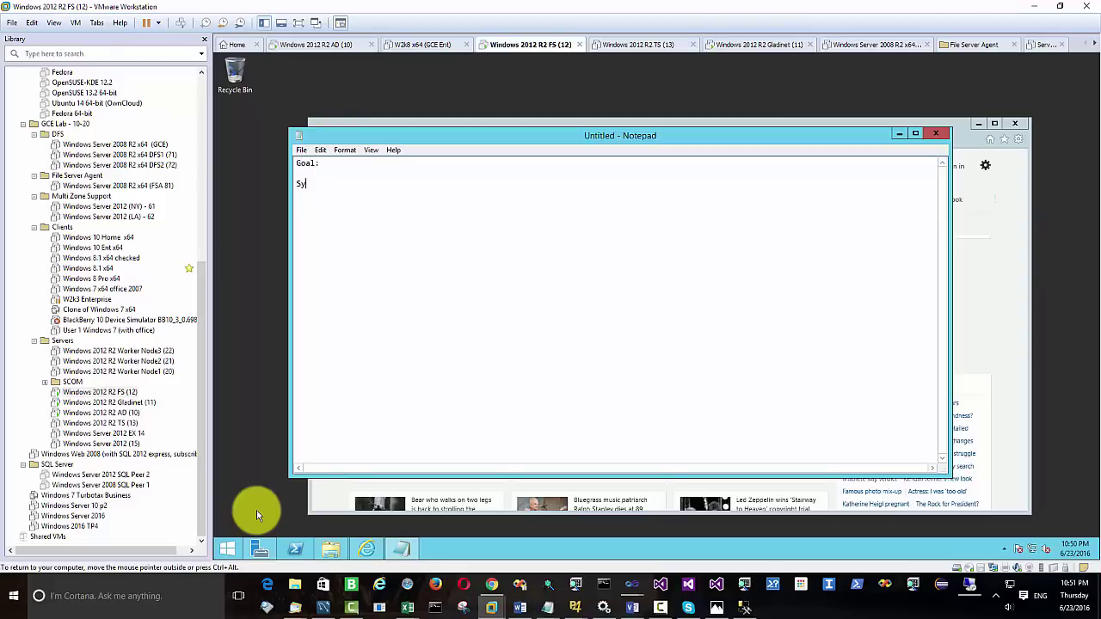
{"action": "type", "text": "Sync two folders to cloud."}
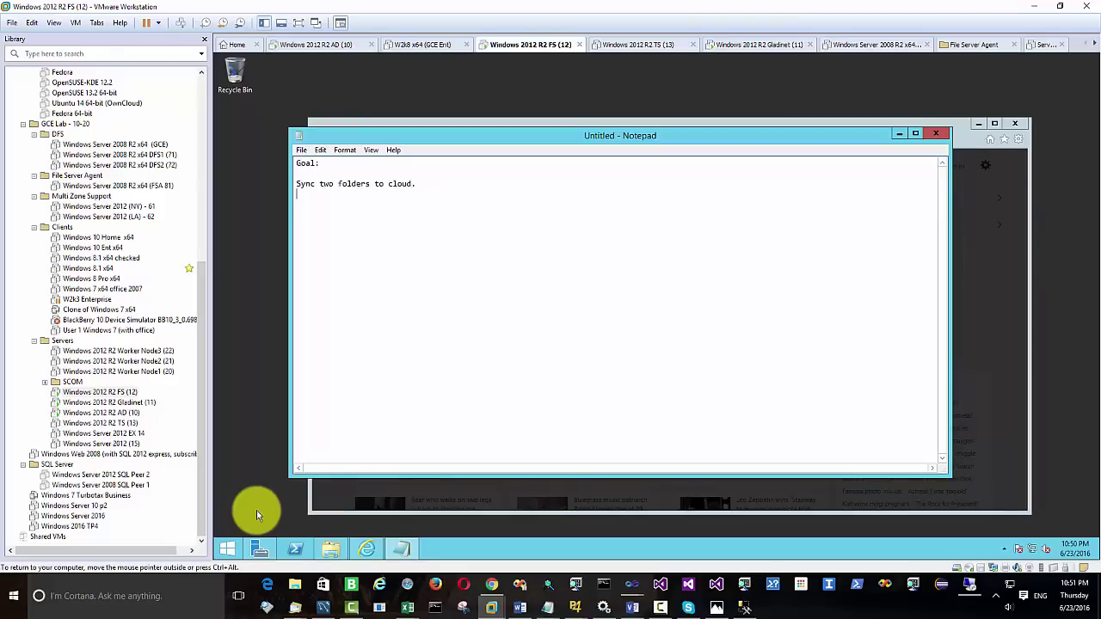
{"action": "key", "text": "Return"}
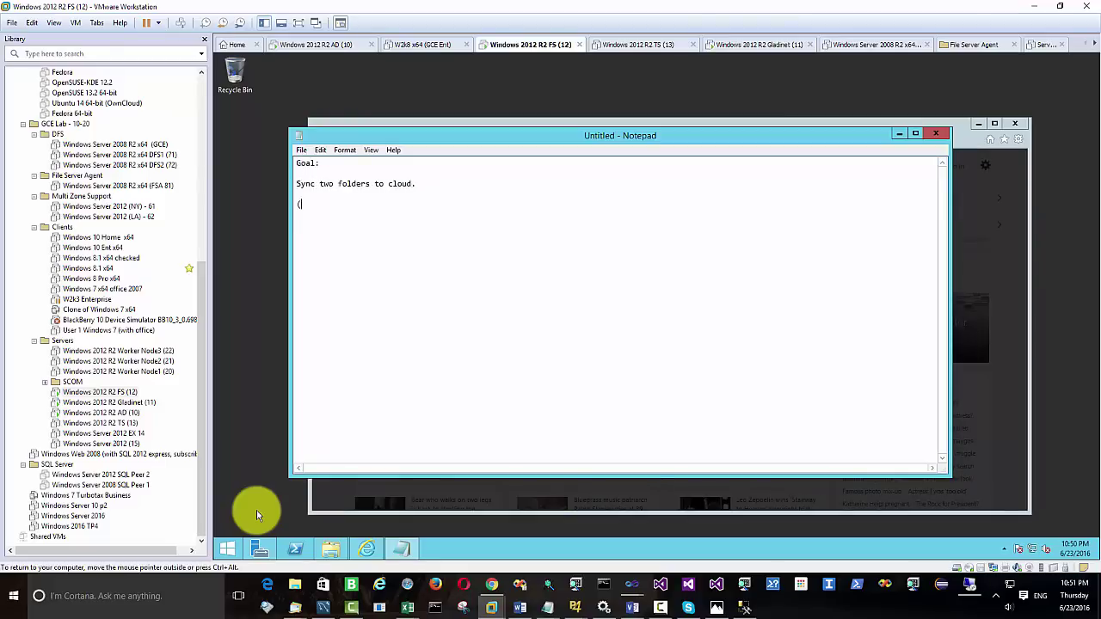
Add "(1) is just a folder, no permission required." and "(2) a network share, we want permission preserved.", and minimize Notepad
{"action": "type", "text": "(1) is just a folder, no permission "}
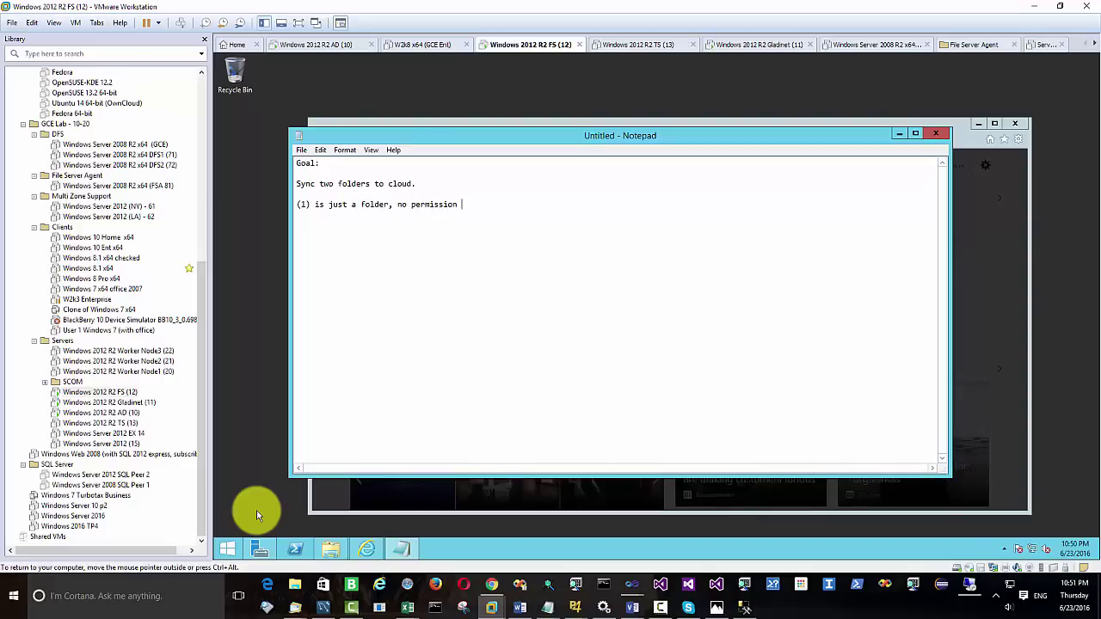
{"action": "type", "text": "required.  (2) a network share, we want permission preserved."}
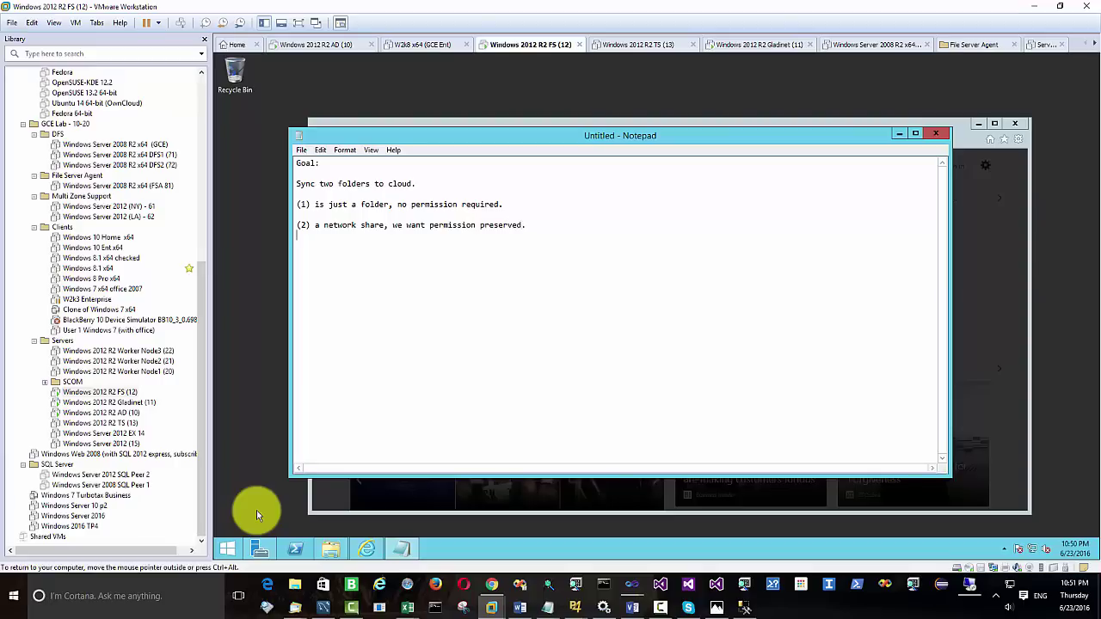
{"action": "left_click", "coordinate": [899, 136]}
{"action": "left_click", "coordinate": [750, 409]}
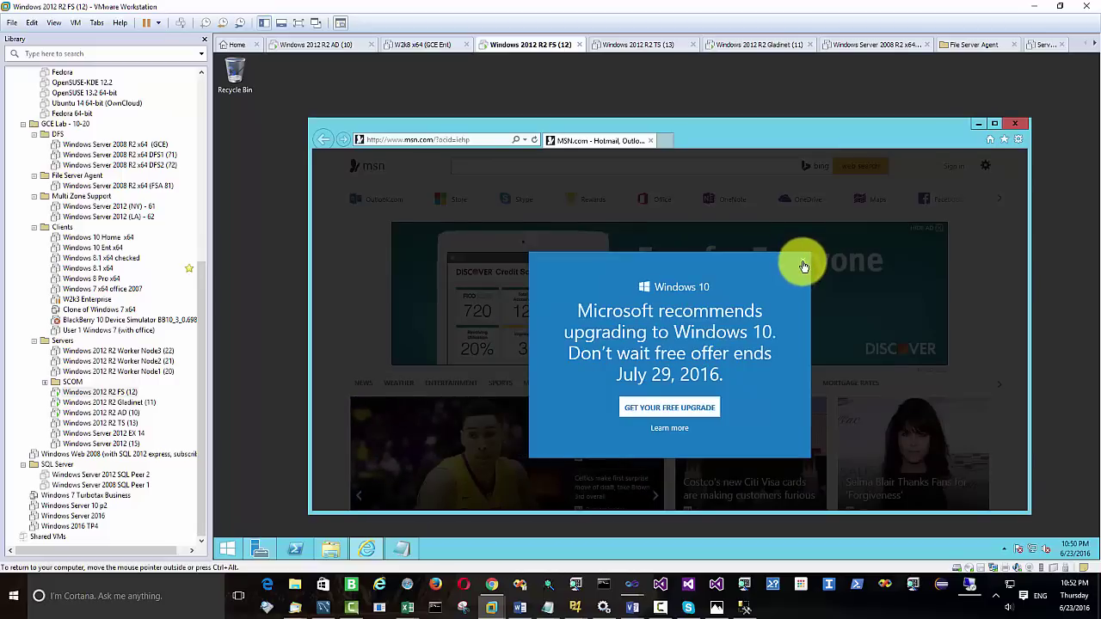
{"action": "left_click", "coordinate": [803, 266]}
{"action": "left_click", "coordinate": [469, 141]}
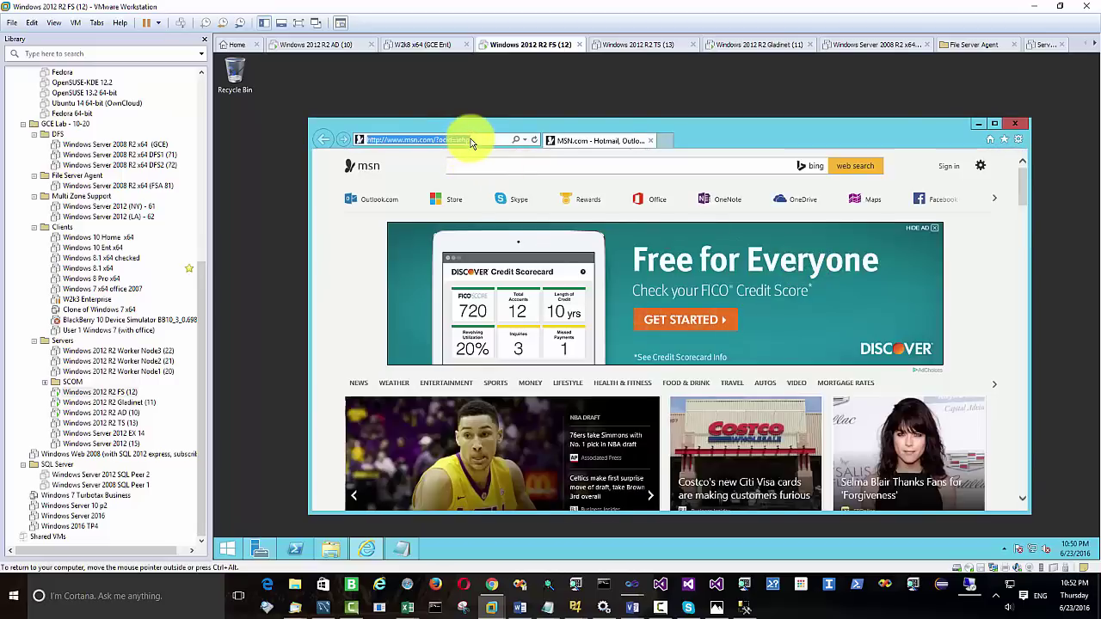
{"action": "type", "text": "http://"}
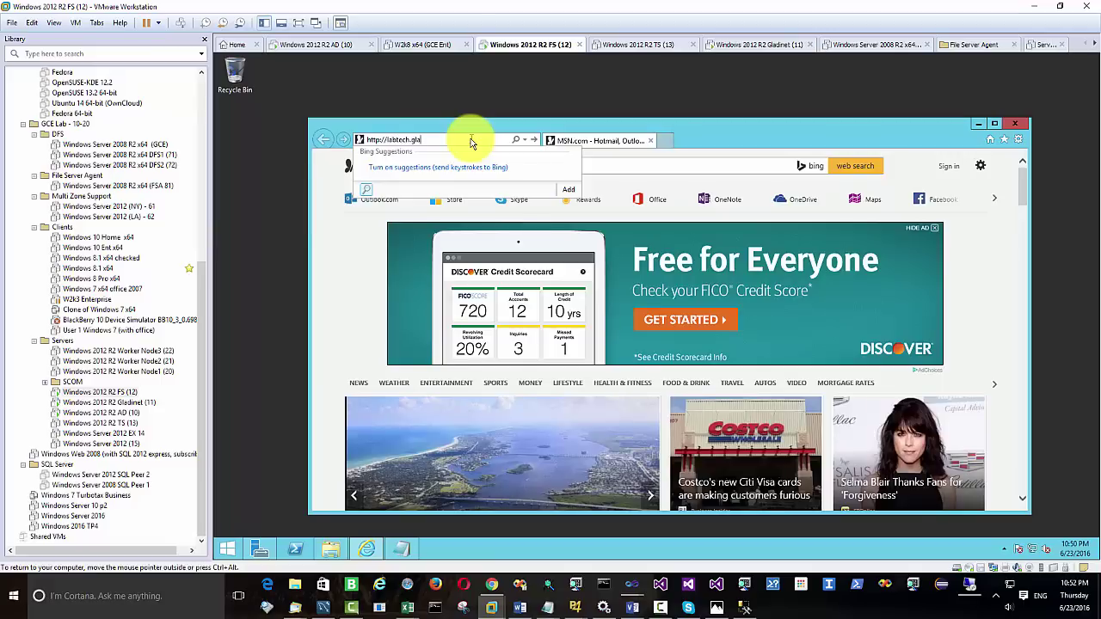
{"action": "type", "text": "labtech.centrestack"}
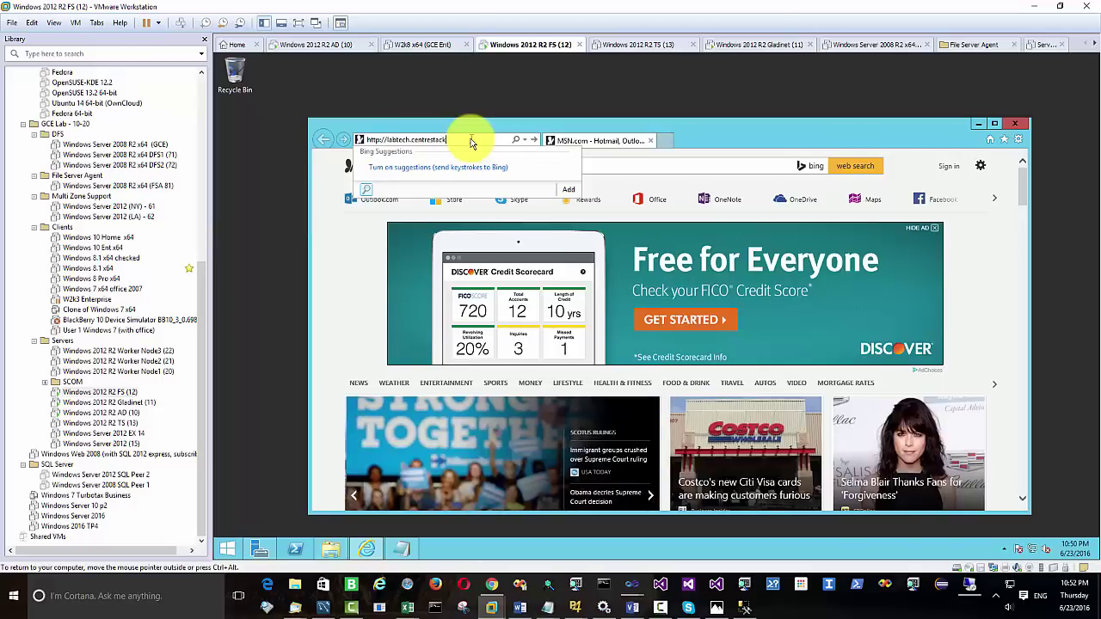
{"action": "type", "text": ".com/"}
{"action": "key", "text": "Return"}
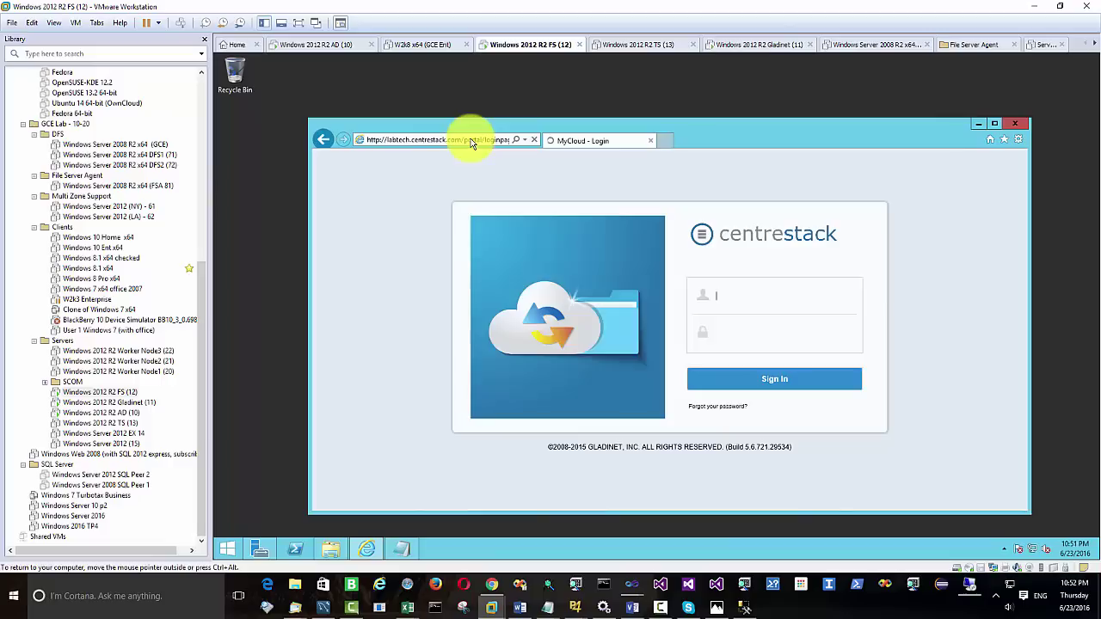
Sign in to the CentreStack portal with the local admin account name and its password
{"action": "left_click", "coordinate": [765, 279]}
{"action": "type", "text": "admin@local"}
{"action": "key", "text": "Tab"}
{"action": "type", "text": "•••••••"}
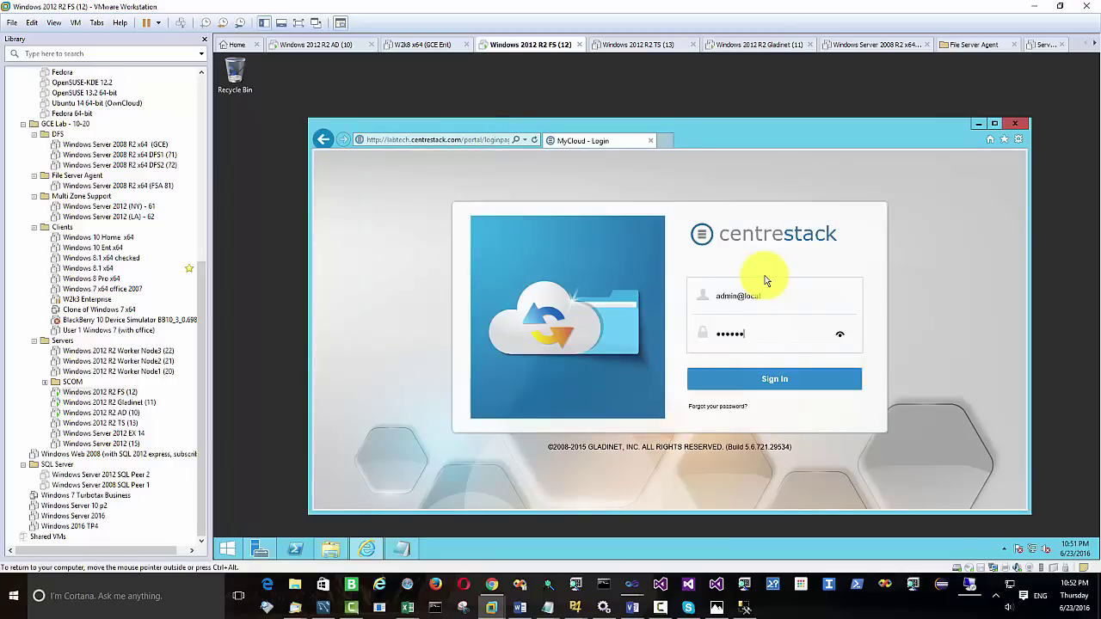
{"action": "type", "text": "•"}
{"action": "key", "text": "Return"}
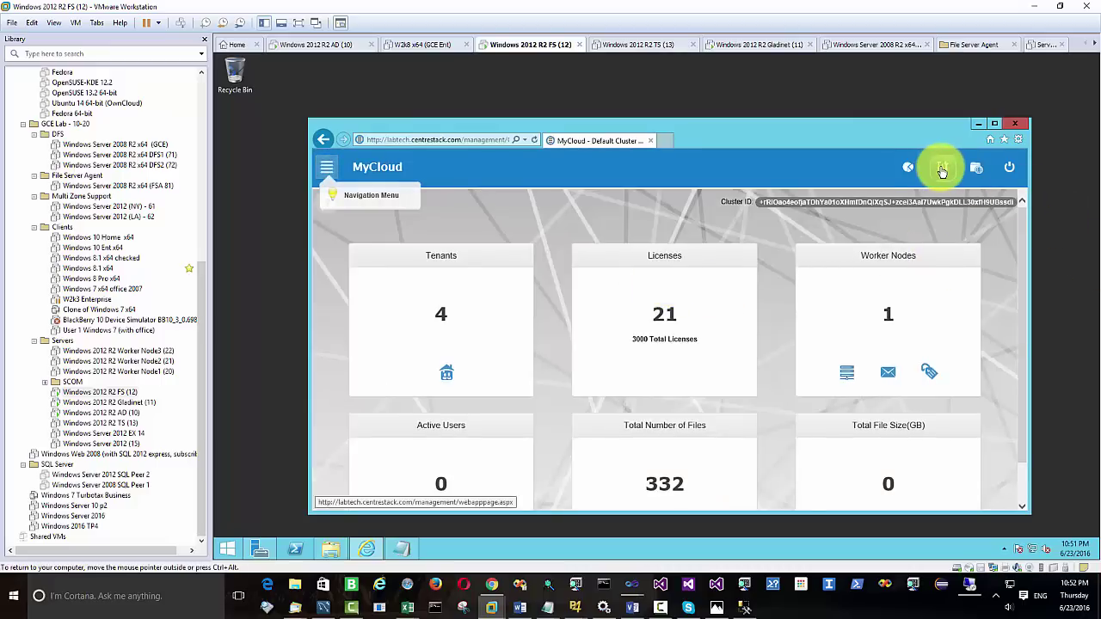
Download and save the 64-bit MyCloud Server Agent package 7.6.1879 from the portal's native client downloads
{"action": "left_click", "coordinate": [975, 170]}
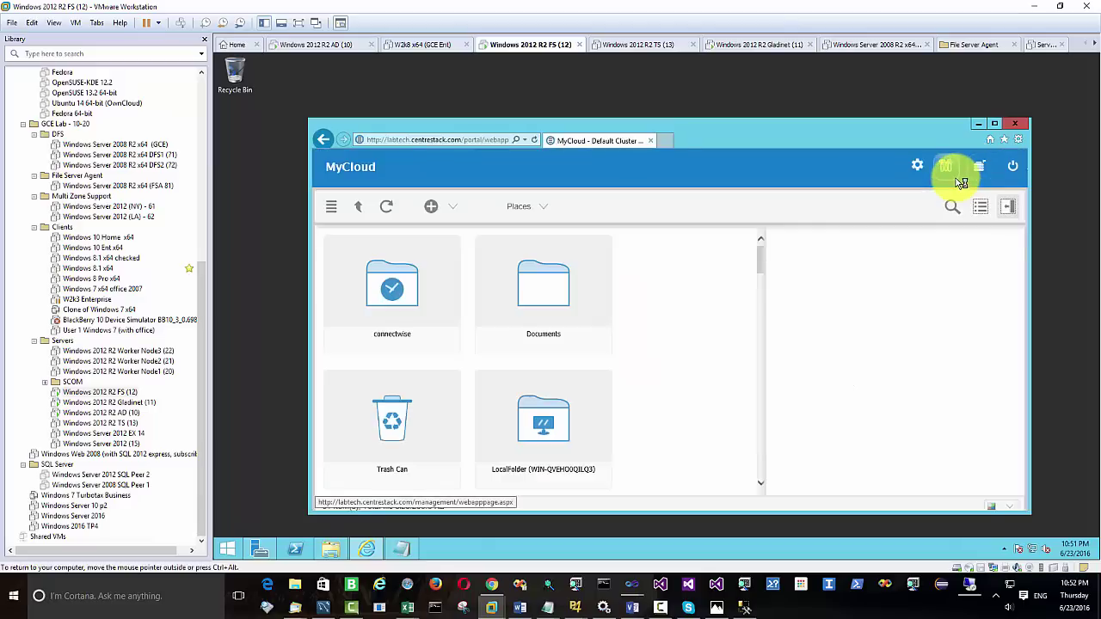
{"action": "left_click", "coordinate": [921, 164]}
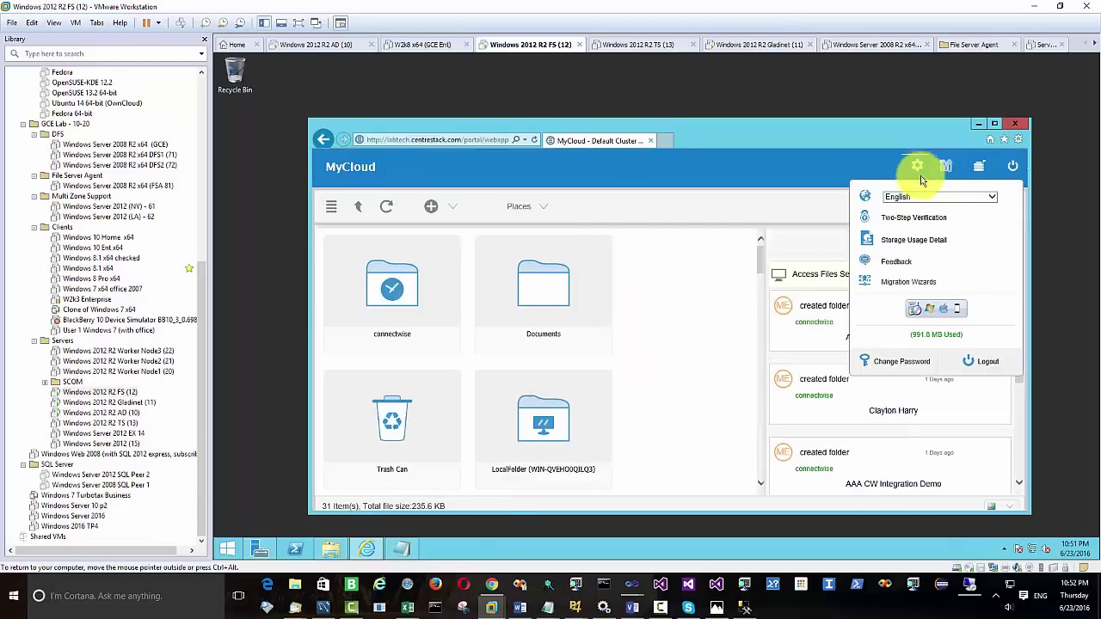
{"action": "left_click", "coordinate": [942, 309]}
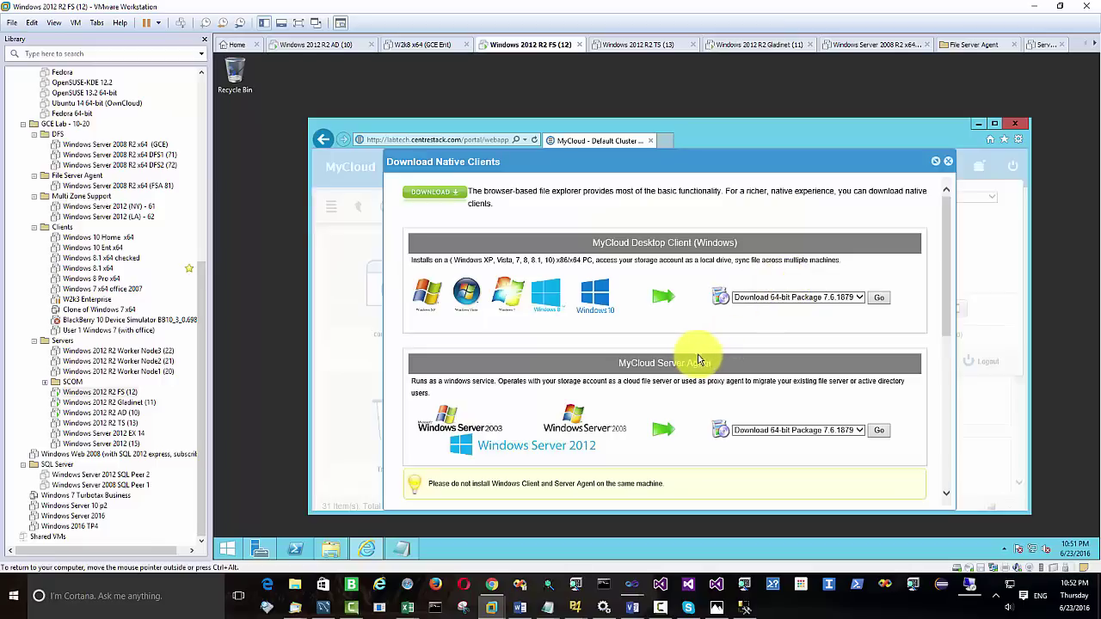
{"action": "left_click", "coordinate": [877, 431]}
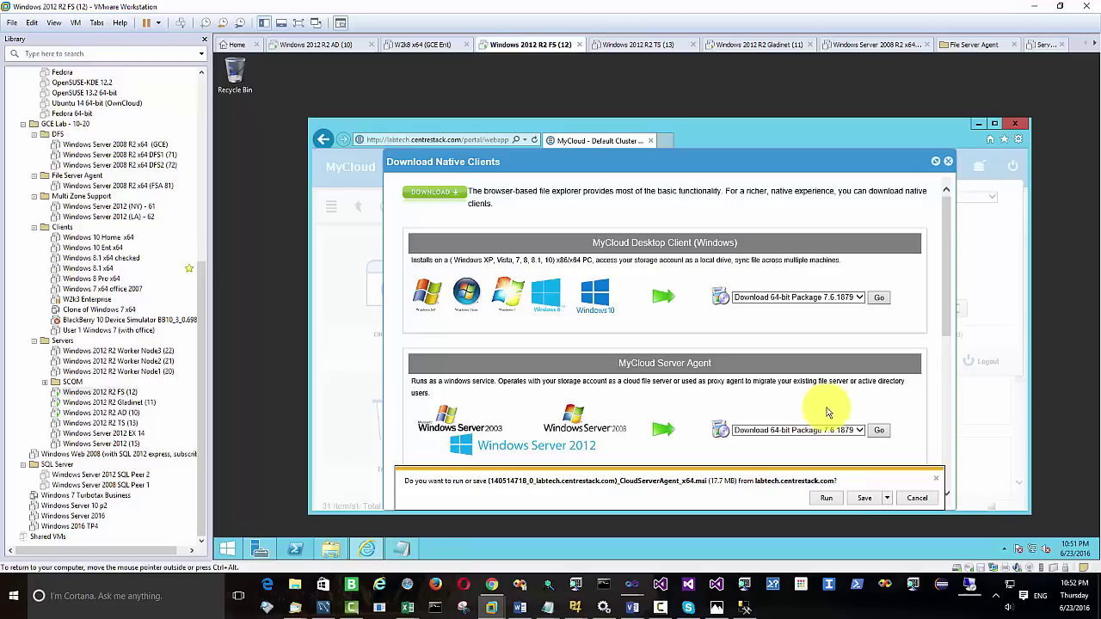
{"action": "left_click", "coordinate": [864, 499]}
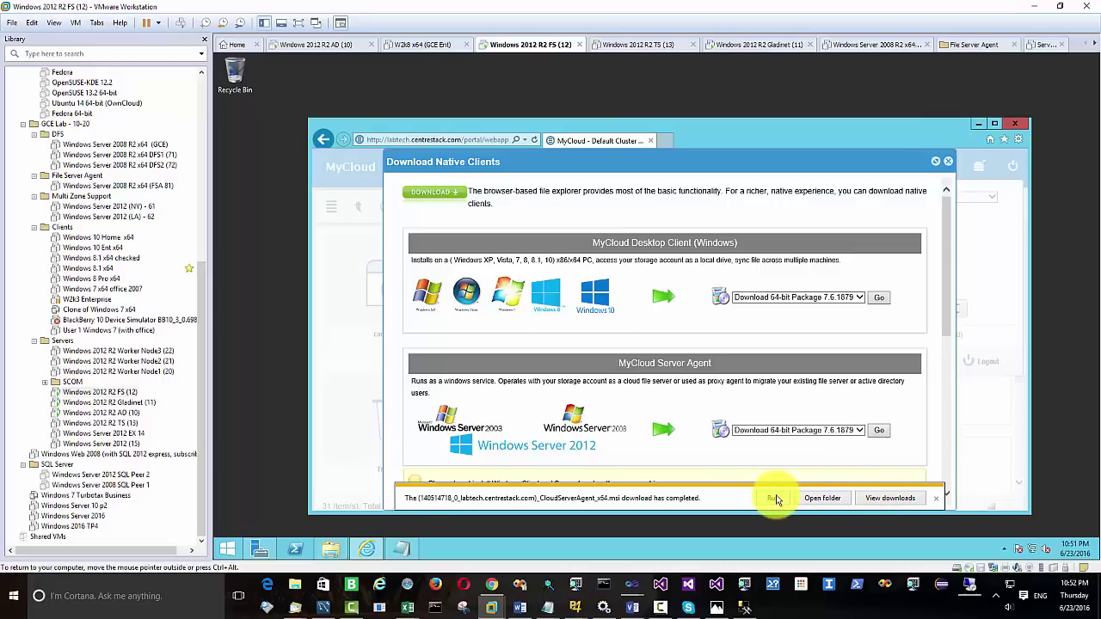
Run the downloaded Cloud Server Agent installer, agree to the license terms and complete the installation
{"action": "left_click", "coordinate": [776, 499]}
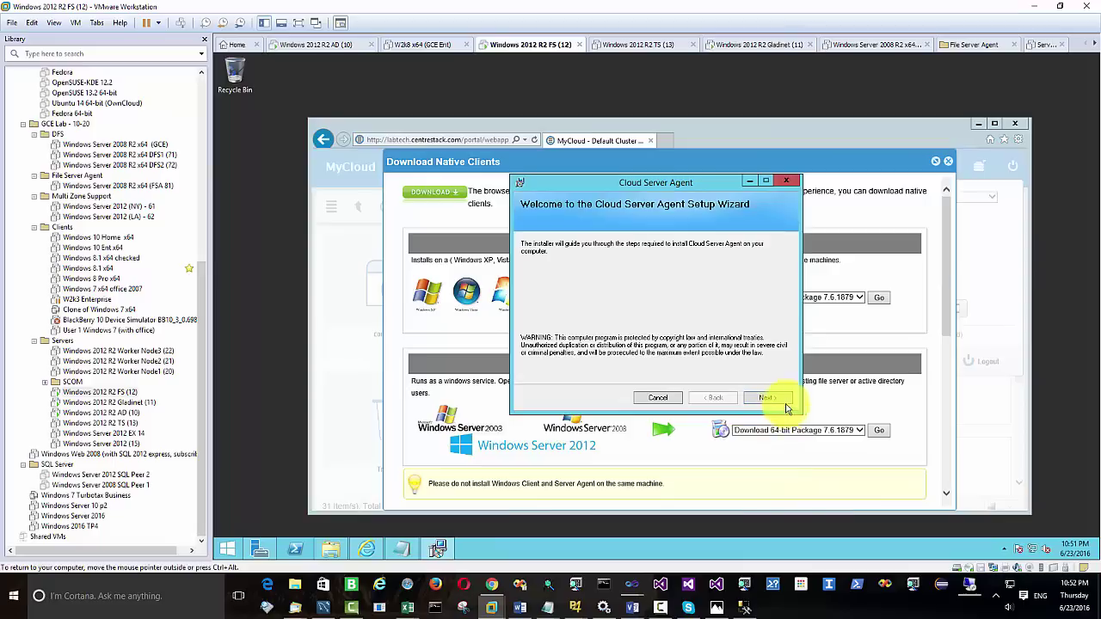
{"action": "left_click", "coordinate": [770, 398]}
{"action": "left_click", "coordinate": [638, 377]}
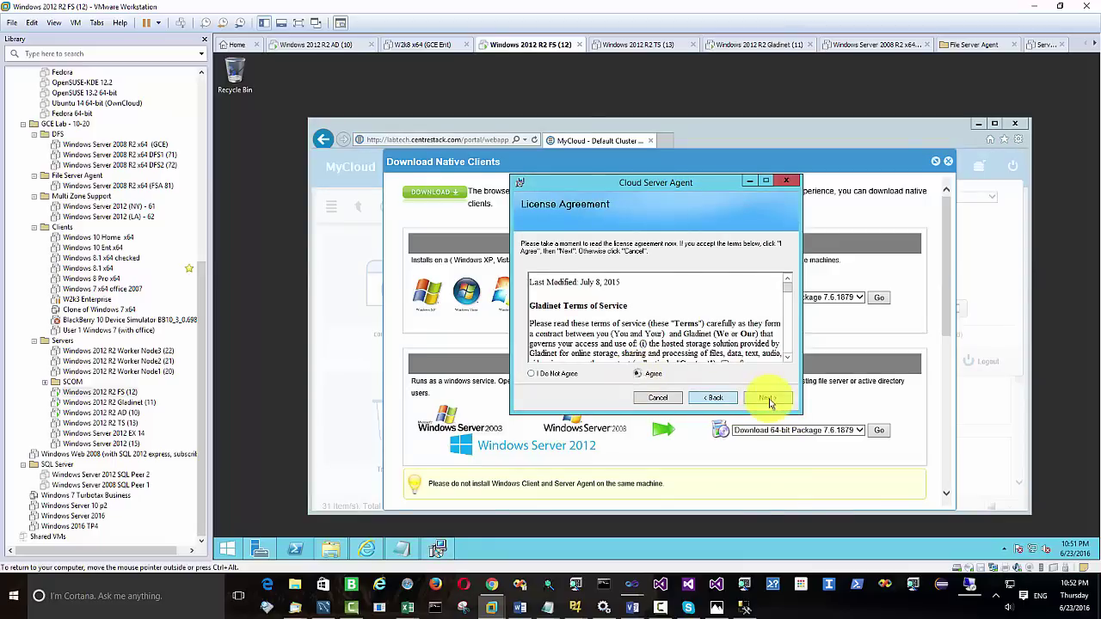
{"action": "left_click", "coordinate": [767, 398]}
{"action": "left_click", "coordinate": [777, 400]}
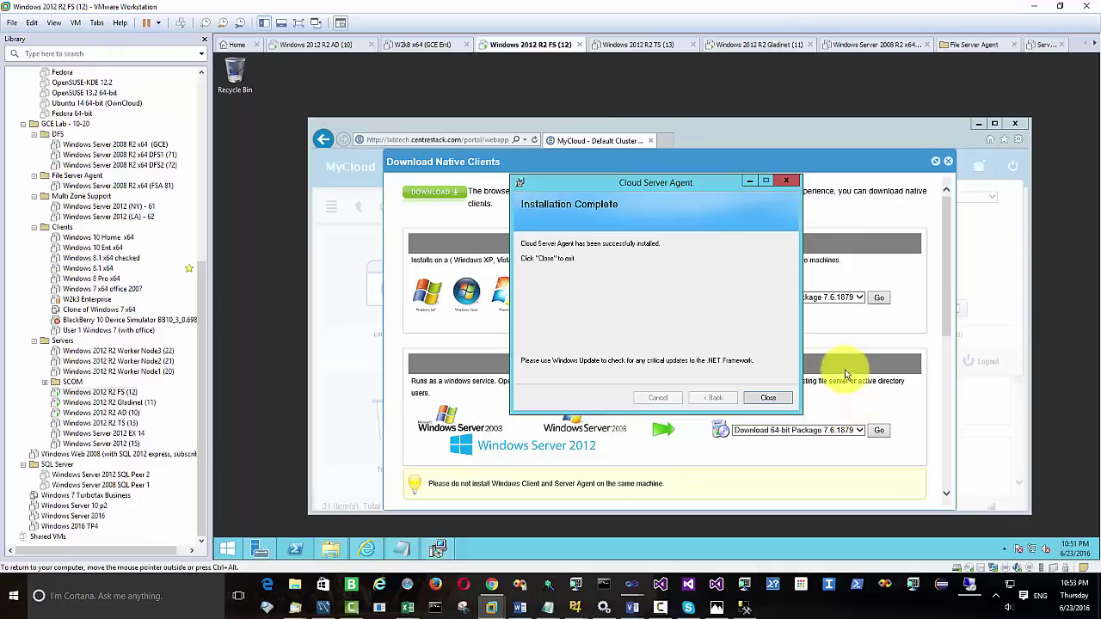
{"action": "left_click", "coordinate": [761, 399]}
Exit the agent installer, sign back in to the Windows 2012 R2 FS server as Administrator with the account password, and dismiss Server Manager
{"action": "left_click", "coordinate": [614, 326]}
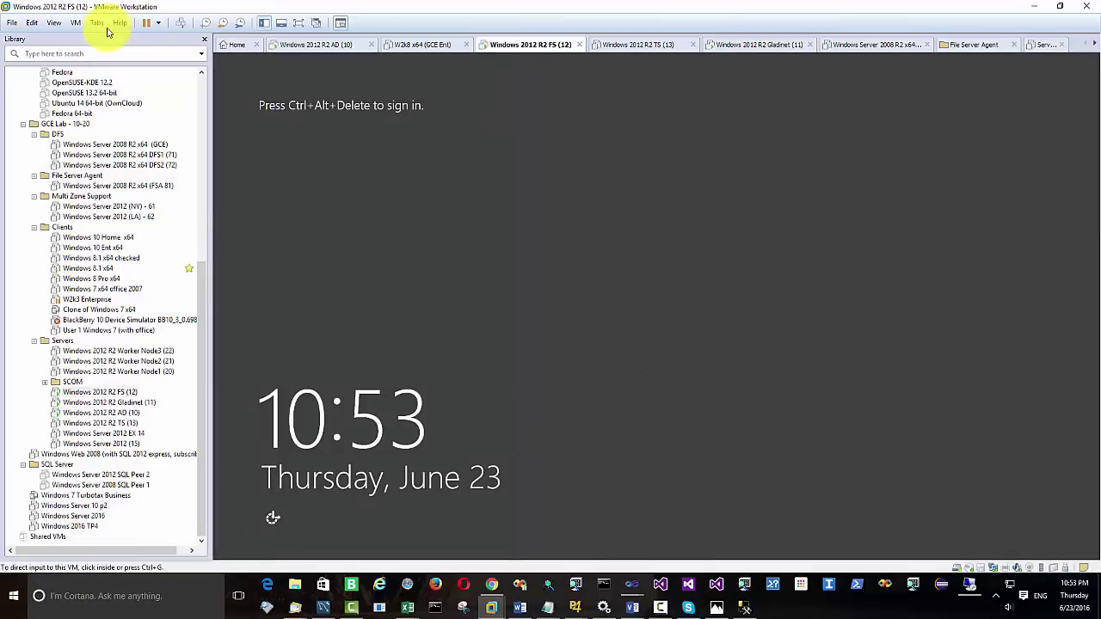
{"action": "left_click", "coordinate": [75, 22]}
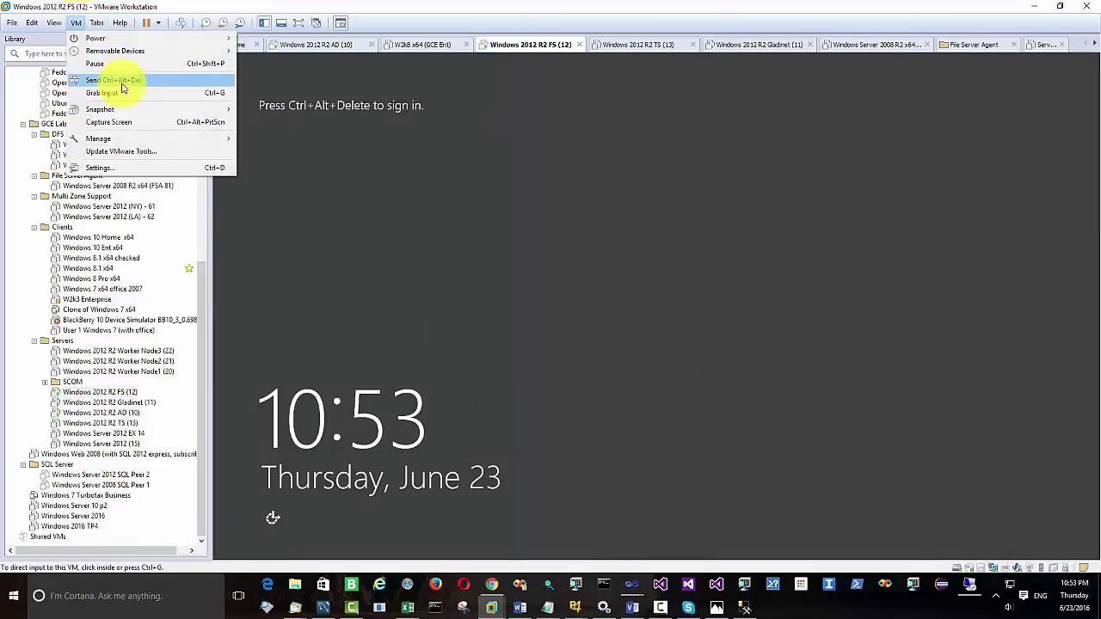
{"action": "left_click", "coordinate": [121, 83]}
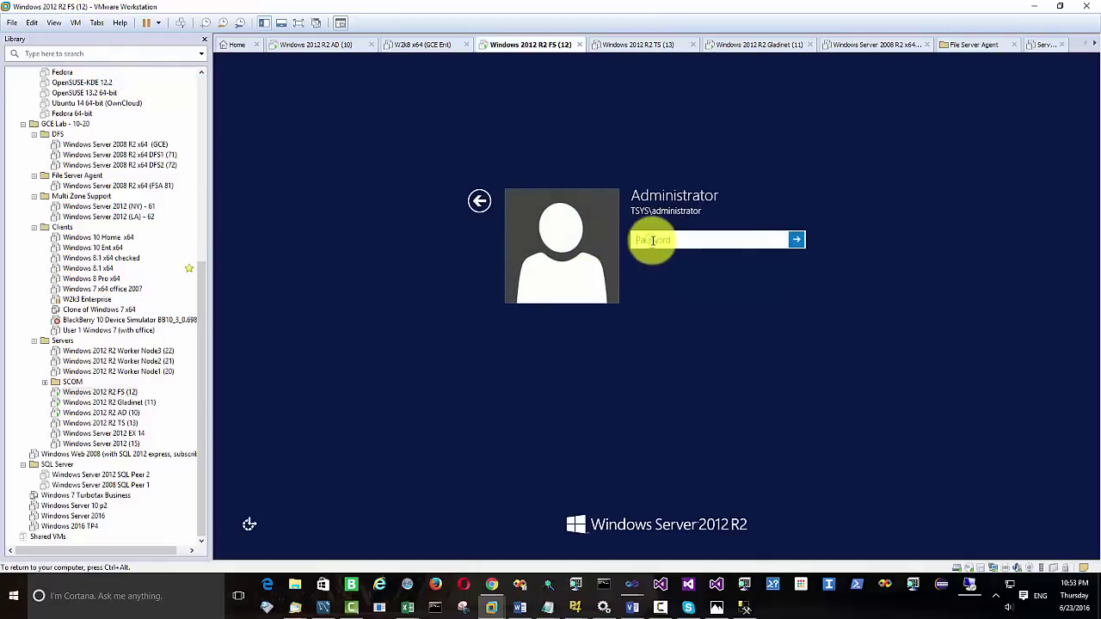
{"action": "type", "text": "**************"}
{"action": "key", "text": "Return"}
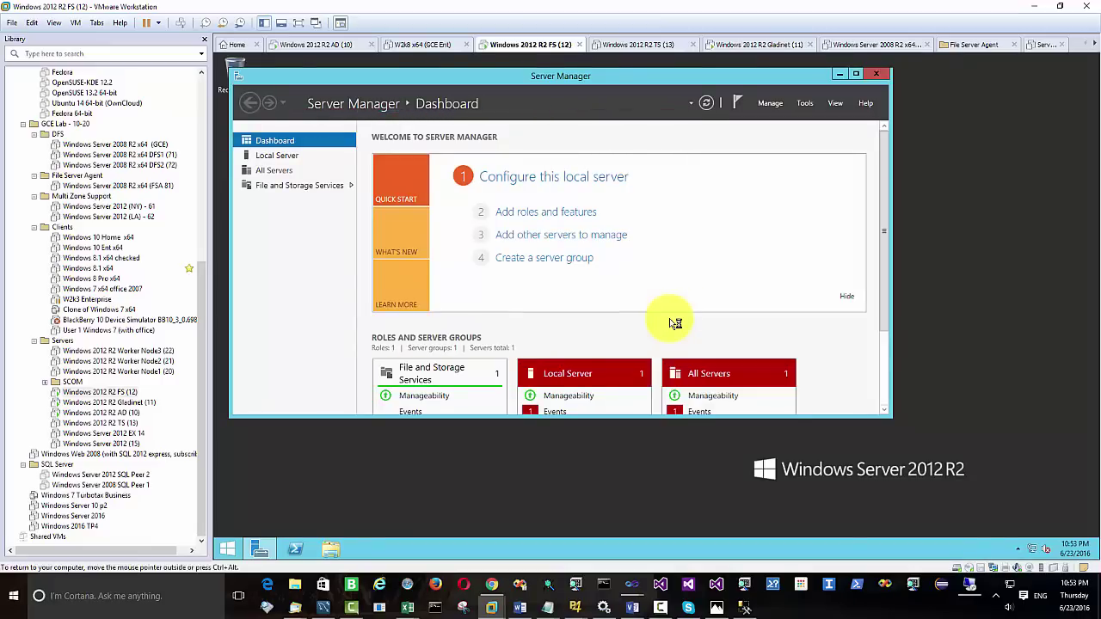
{"action": "left_click", "coordinate": [877, 75]}
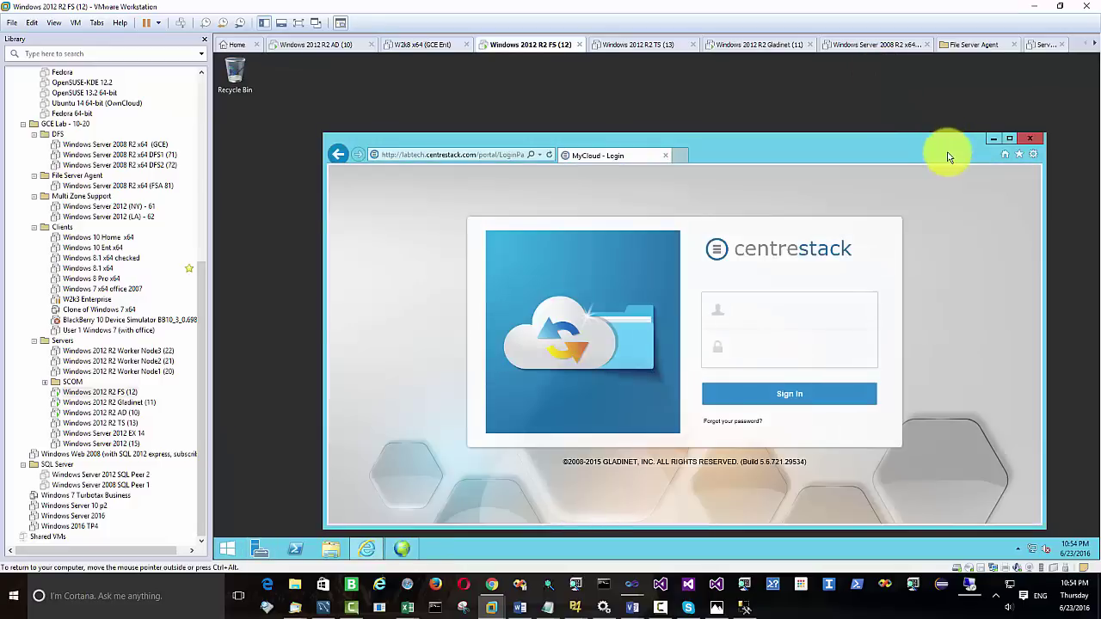
{"action": "left_click", "coordinate": [999, 139]}
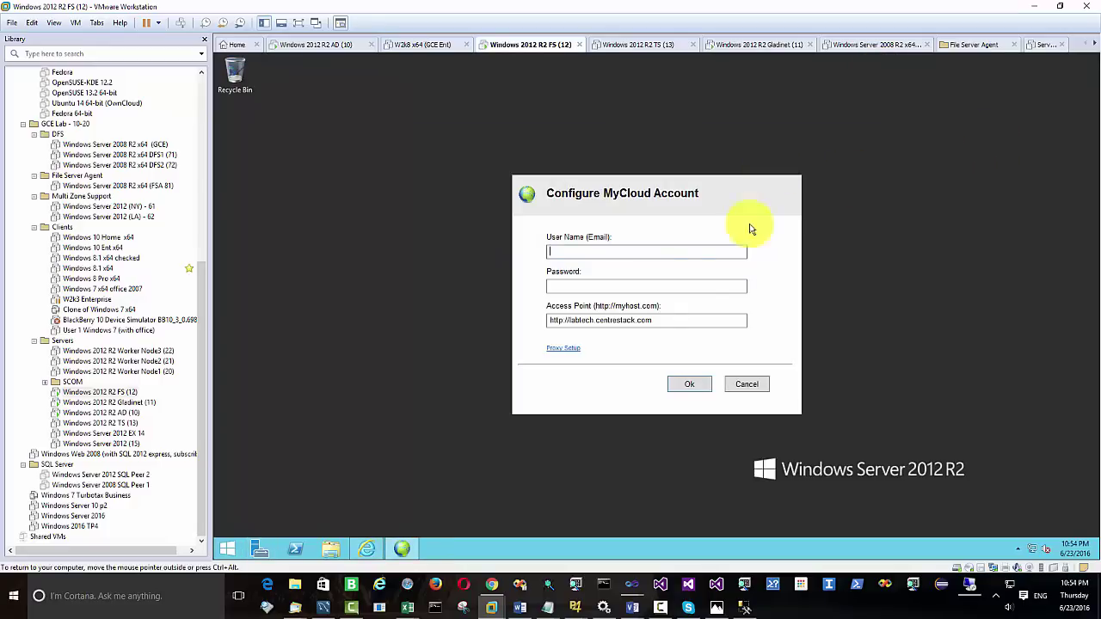
{"action": "type", "text": "admin@local"}
{"action": "key", "text": "Tab"}
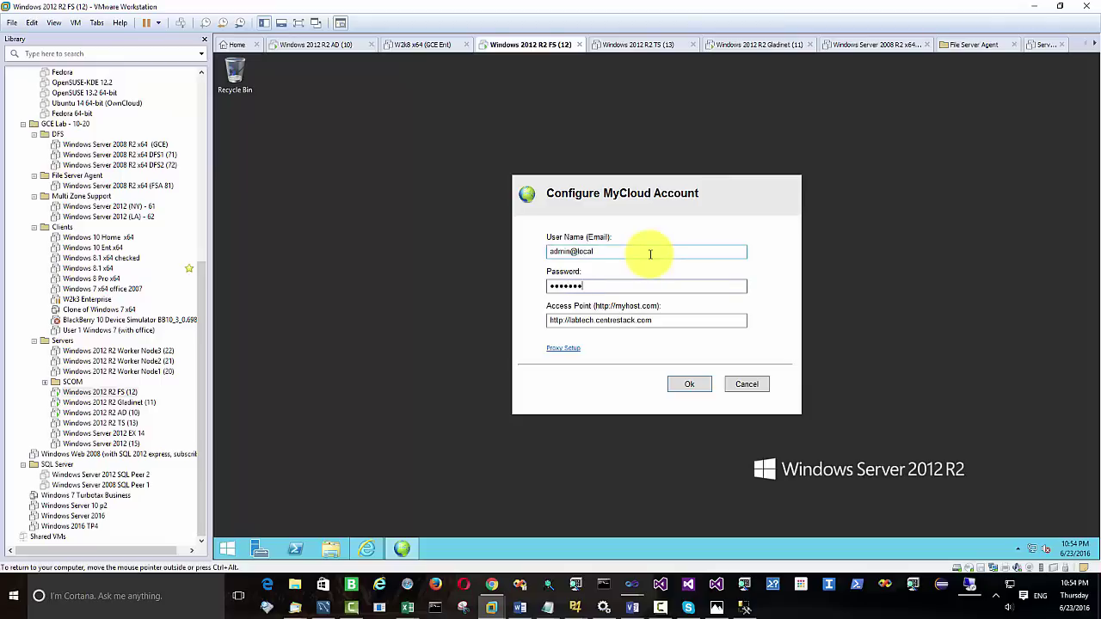
{"action": "left_click", "coordinate": [693, 387]}
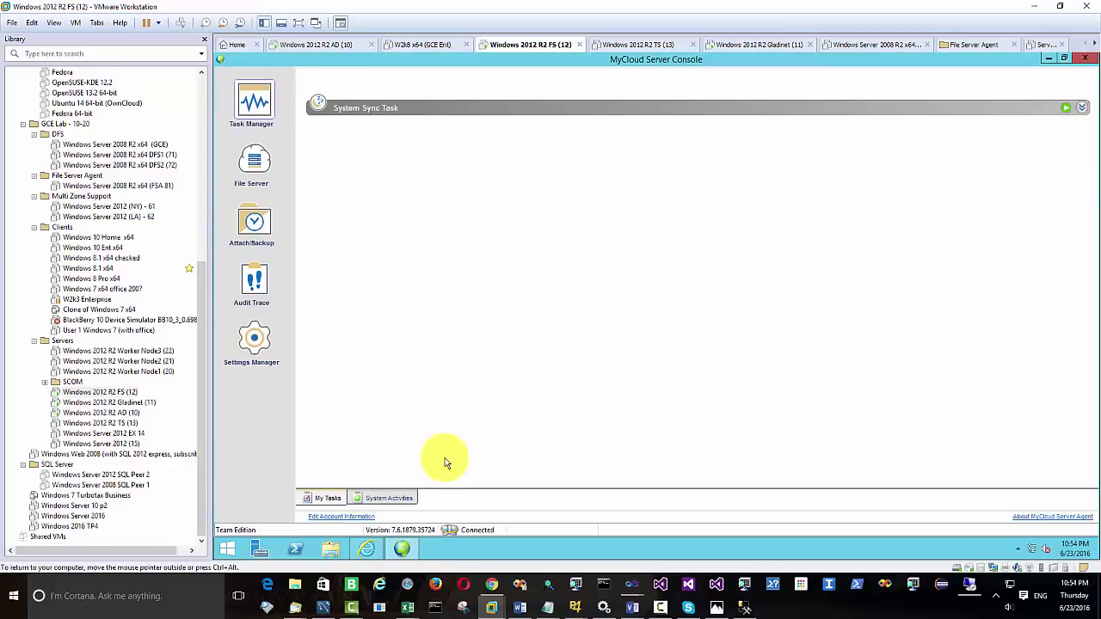
Attach the local folder C:\TestFolder1 for backup to the cloud, keeping the name TestFolder1 (WIN-QVEHO0QILQ3)
{"action": "left_click", "coordinate": [251, 225]}
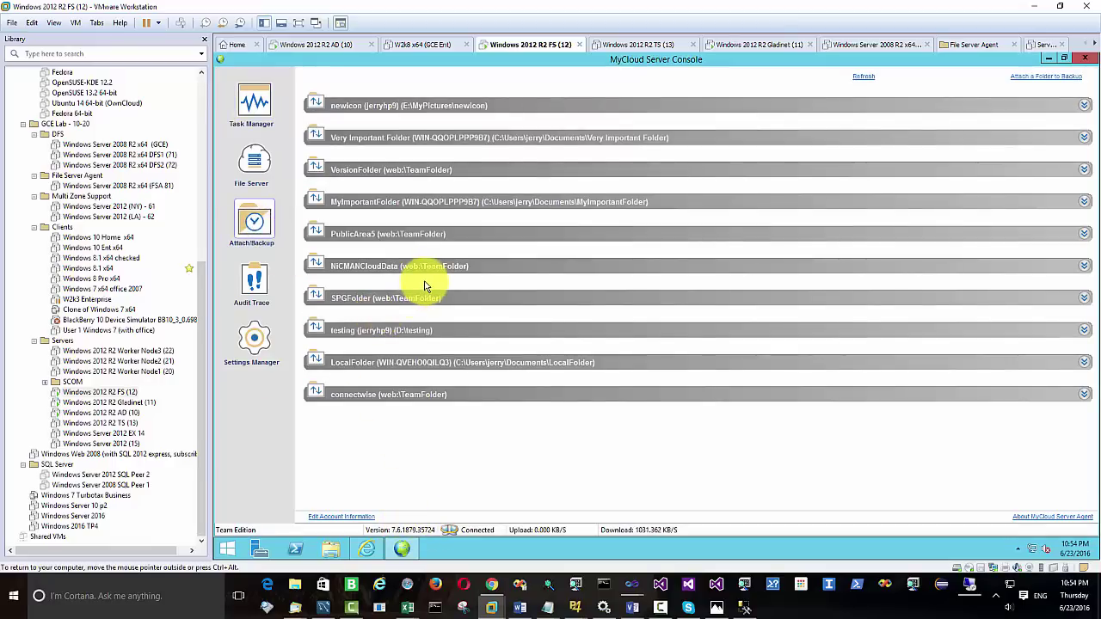
{"action": "left_click", "coordinate": [1035, 77]}
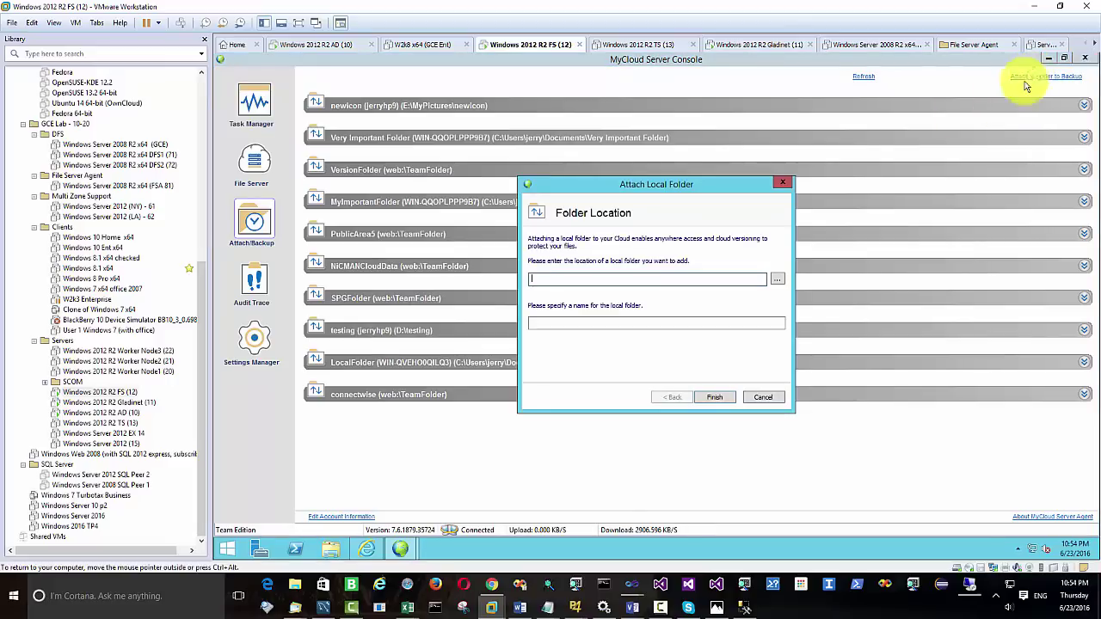
{"action": "left_click", "coordinate": [779, 281]}
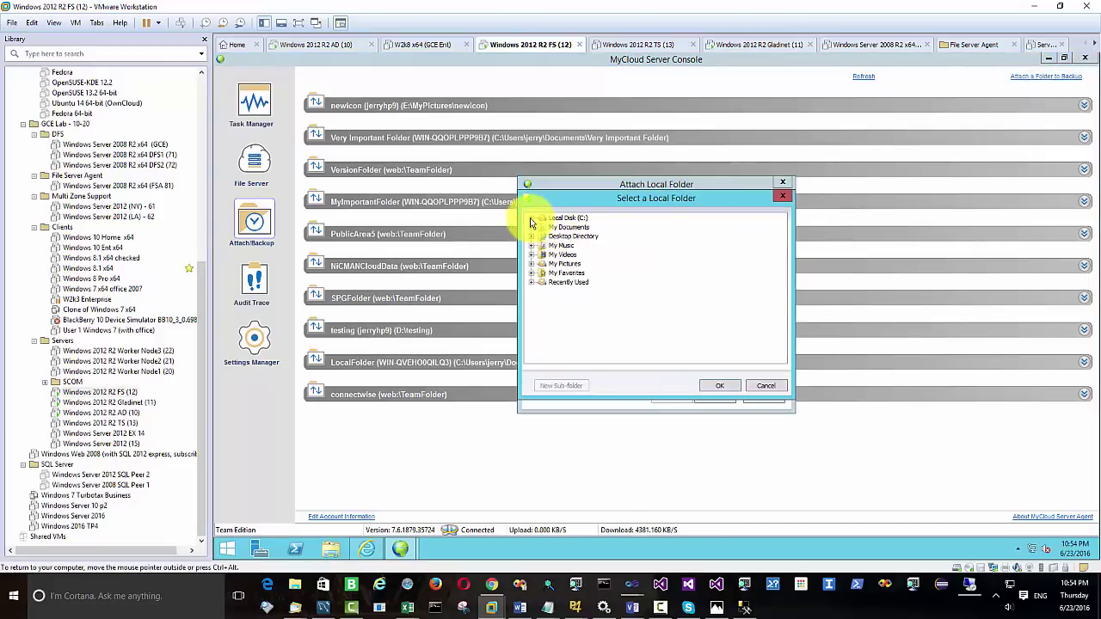
{"action": "left_click", "coordinate": [531, 218]}
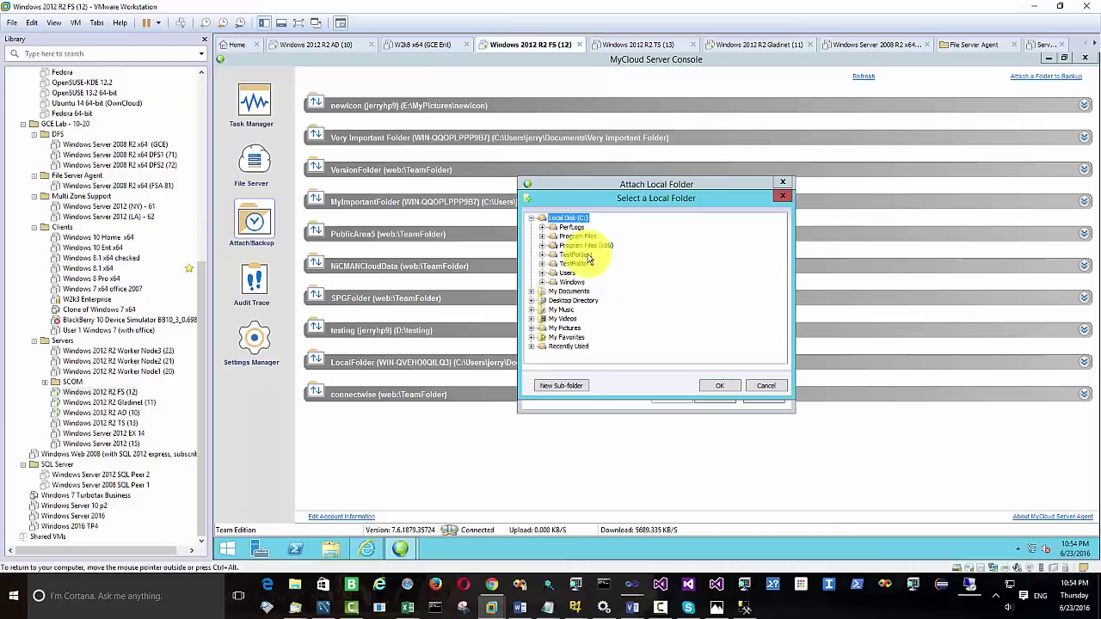
{"action": "left_click", "coordinate": [575, 255]}
{"action": "left_click", "coordinate": [720, 387]}
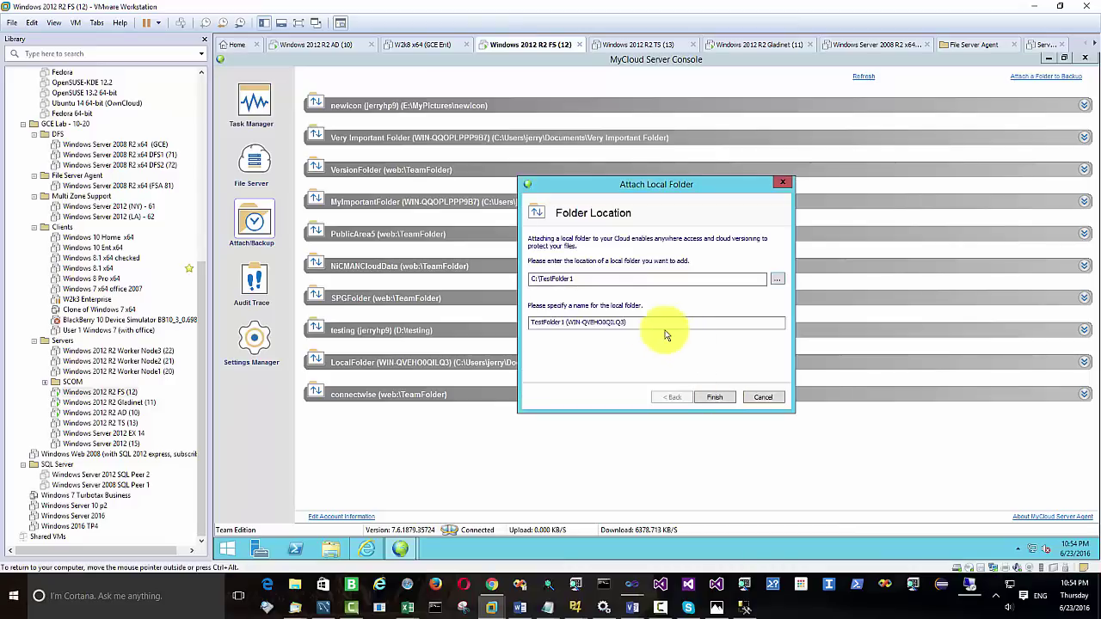
{"action": "left_click", "coordinate": [714, 397]}
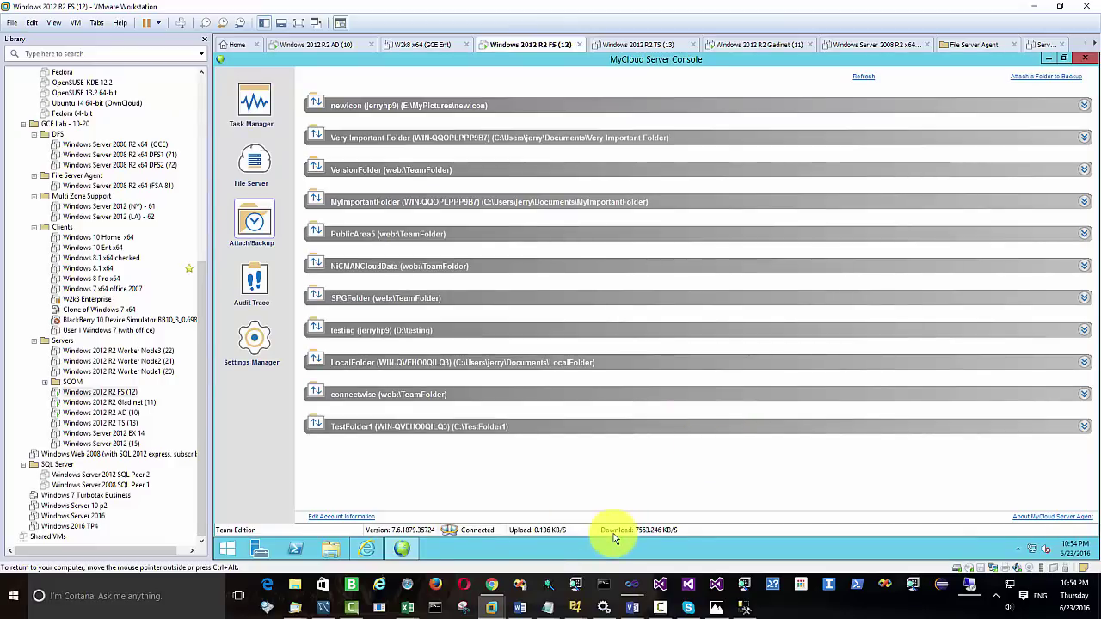
Switch to Internet Explorer and sign in to the CentreStack portal with the local admin account name and password, going to its file browser
{"action": "mouse_move", "coordinate": [490, 590]}
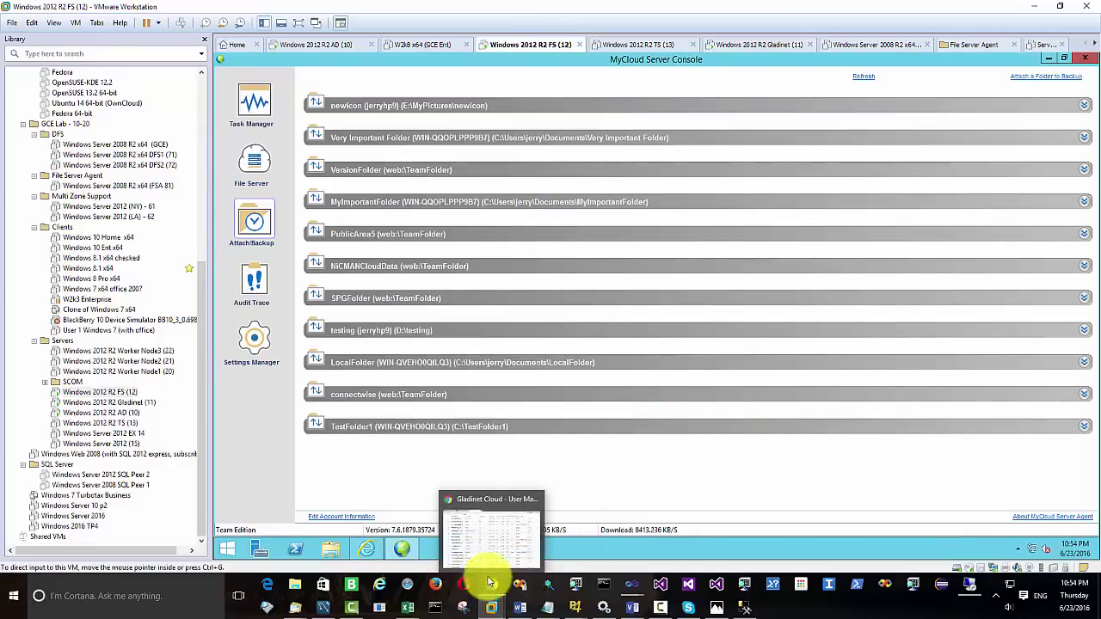
{"action": "left_click", "coordinate": [370, 548]}
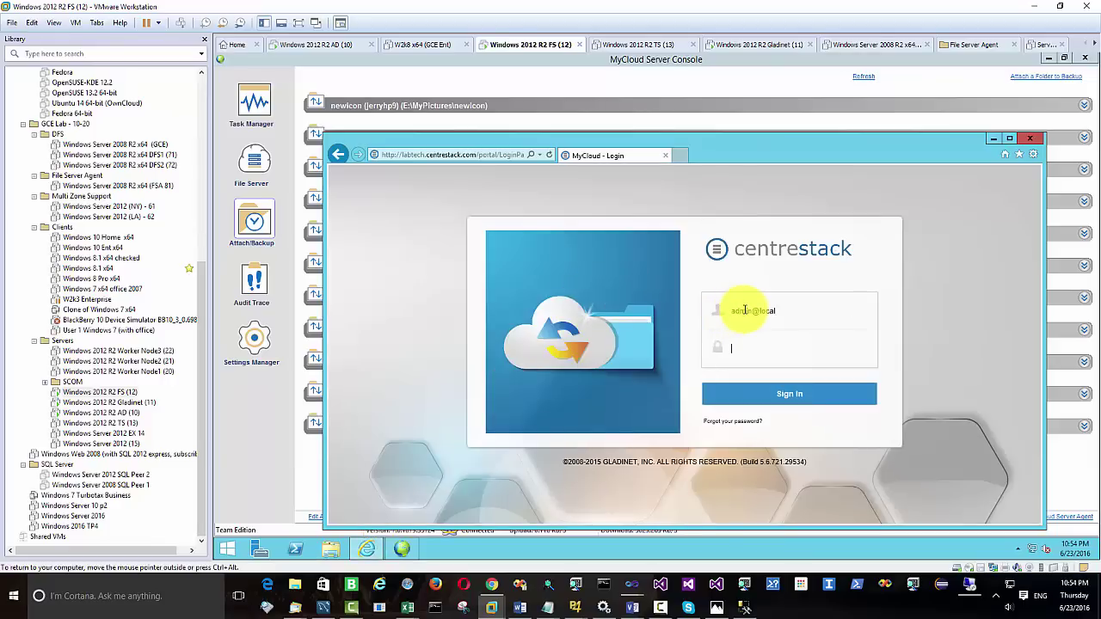
{"action": "key", "text": "Return"}
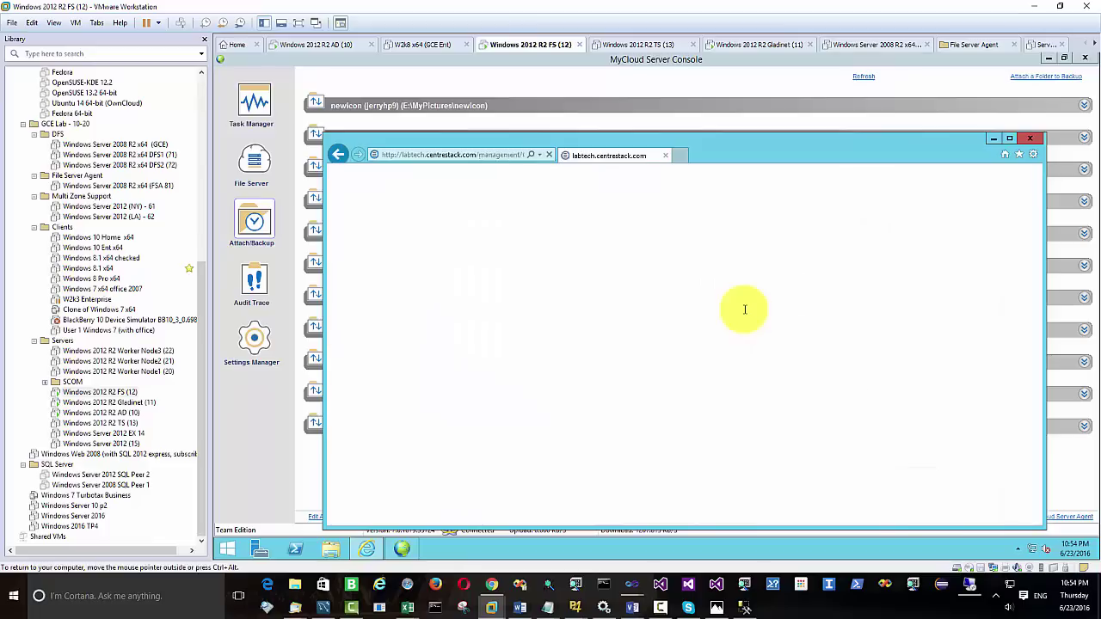
{"action": "left_click", "coordinate": [990, 181]}
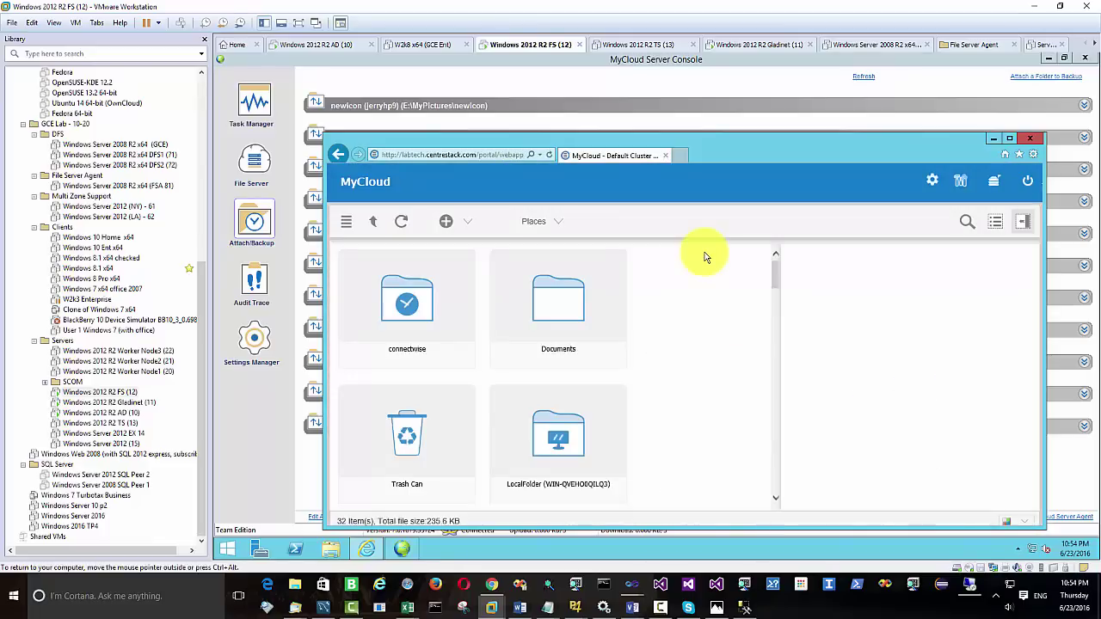
Show the portal's files as a list with a wider name column and look inside TestFolder1 (WIN-QVEHO0QILQ3)
{"action": "left_click", "coordinate": [994, 221]}
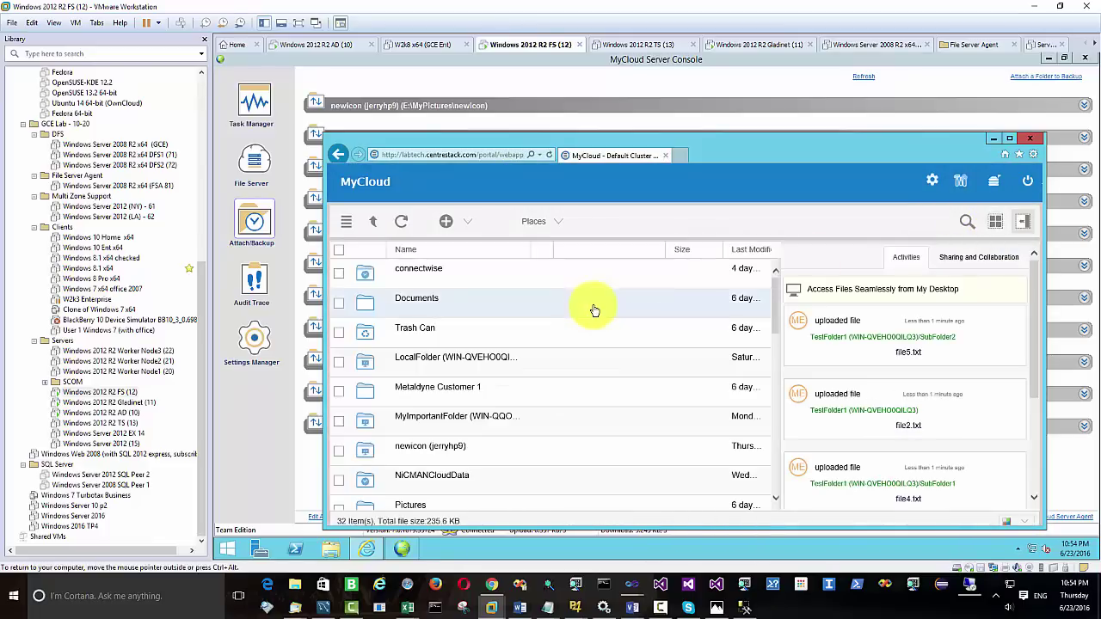
{"action": "left_click_drag", "start_coordinate": [529, 247], "coordinate": [613, 258]}
{"action": "scroll", "coordinate": [550, 344], "scroll_direction": "down", "scroll_amount": 3}
{"action": "scroll", "coordinate": [525, 351], "scroll_direction": "down", "scroll_amount": 3}
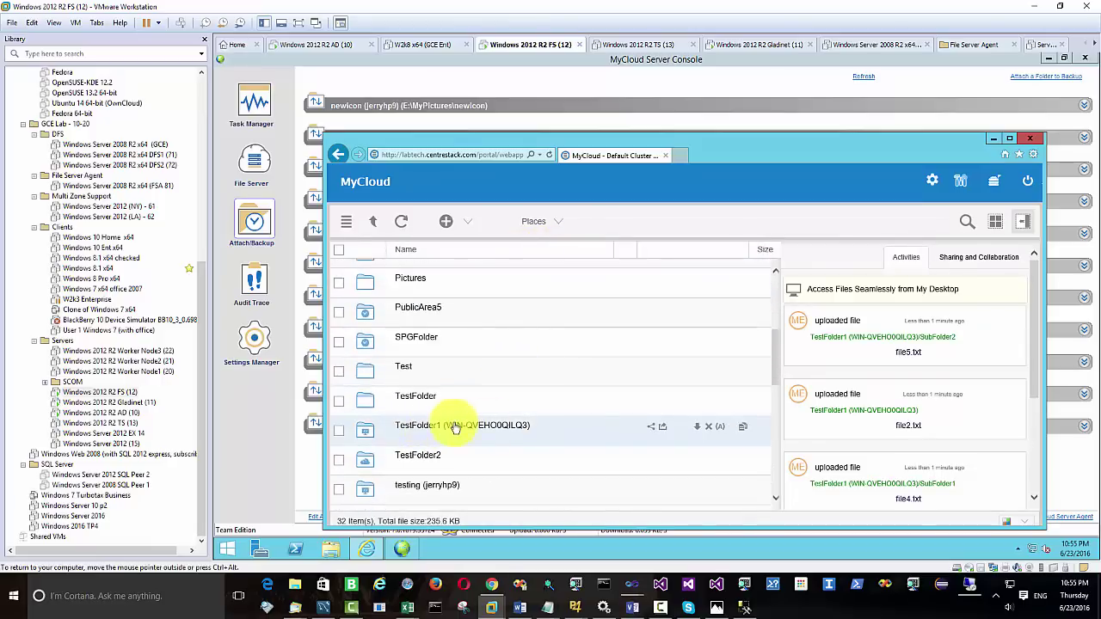
{"action": "left_click", "coordinate": [461, 427]}
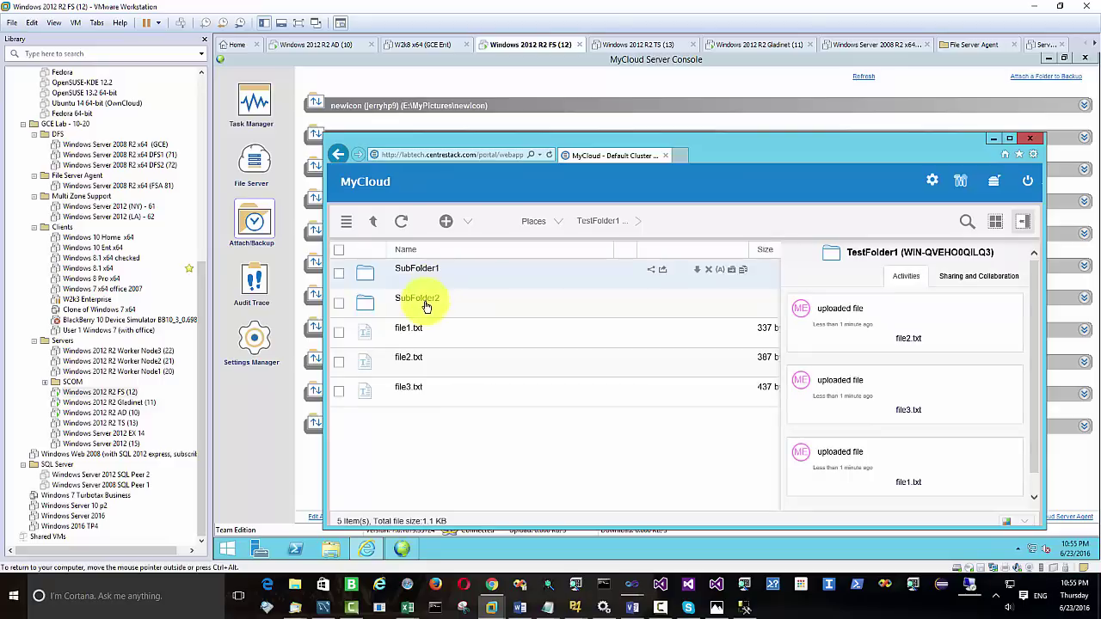
Compare the contents of C:\TestFolder1 in File Explorer with the cloud copy, then close the Explorer window
{"action": "left_click", "coordinate": [328, 555]}
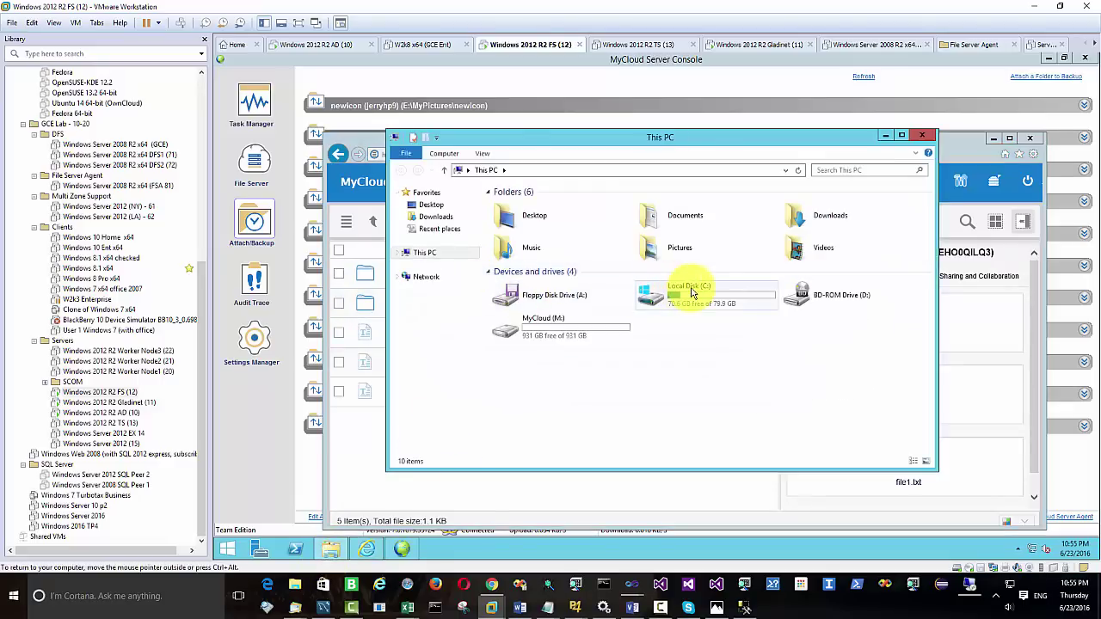
{"action": "double_click", "coordinate": [690, 293]}
{"action": "left_click", "coordinate": [528, 243]}
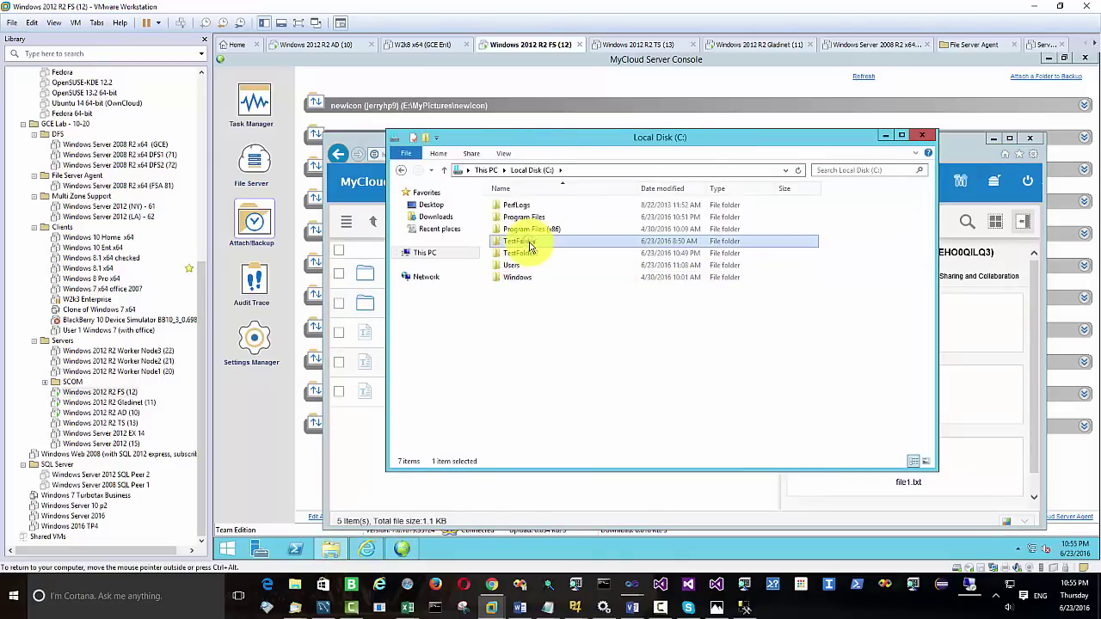
{"action": "double_click", "coordinate": [528, 243]}
{"action": "left_click_drag", "start_coordinate": [521, 142], "coordinate": [730, 186]}
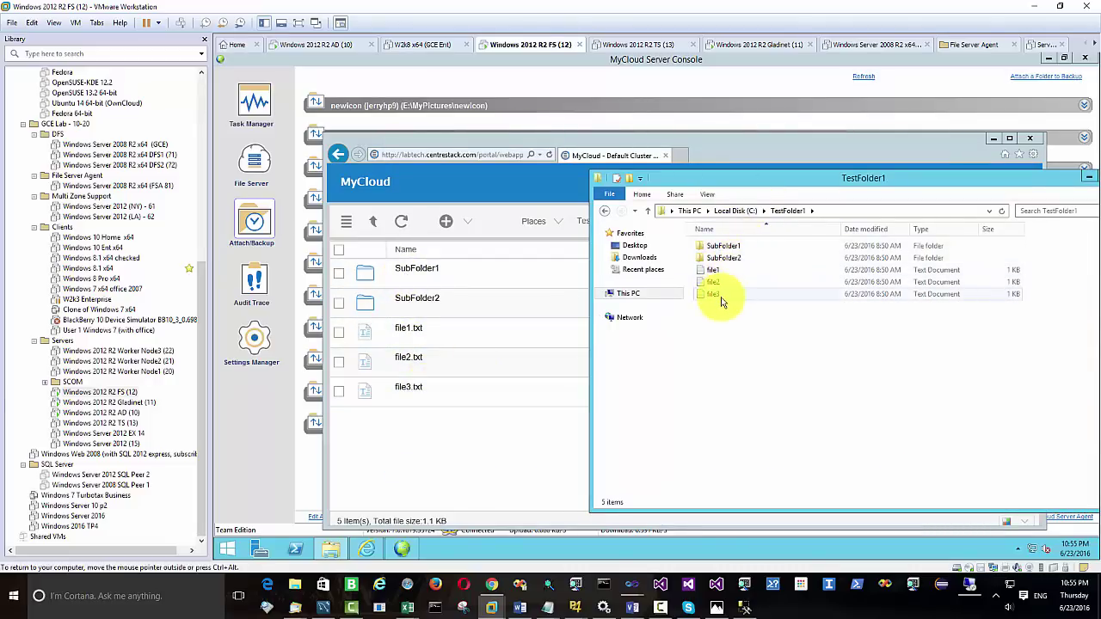
{"action": "left_click_drag", "start_coordinate": [796, 172], "coordinate": [607, 177]}
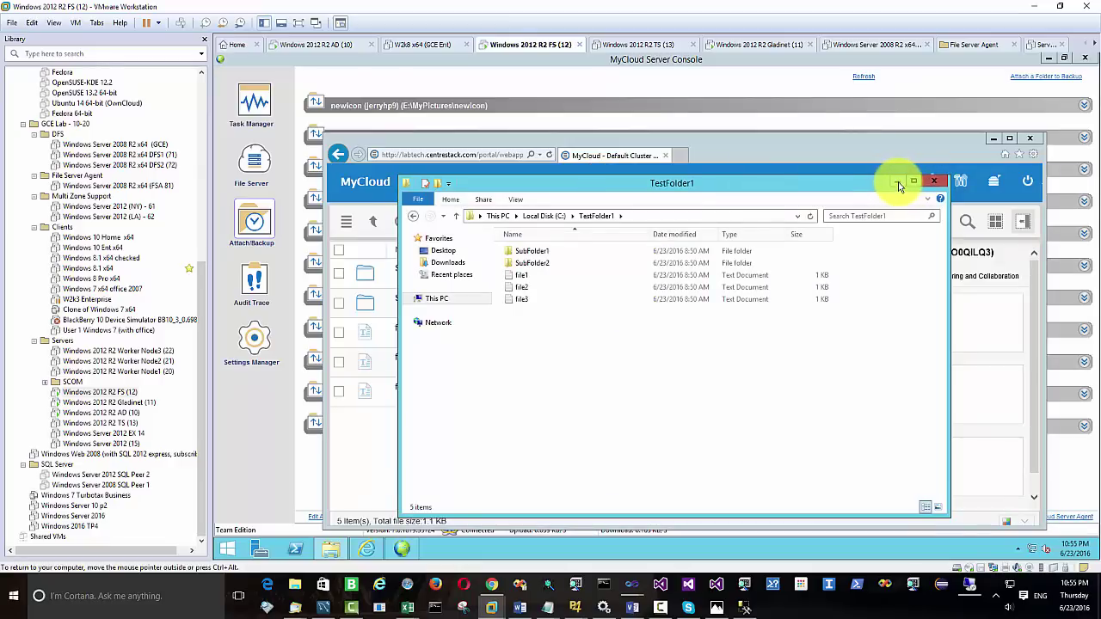
{"action": "left_click", "coordinate": [932, 183]}
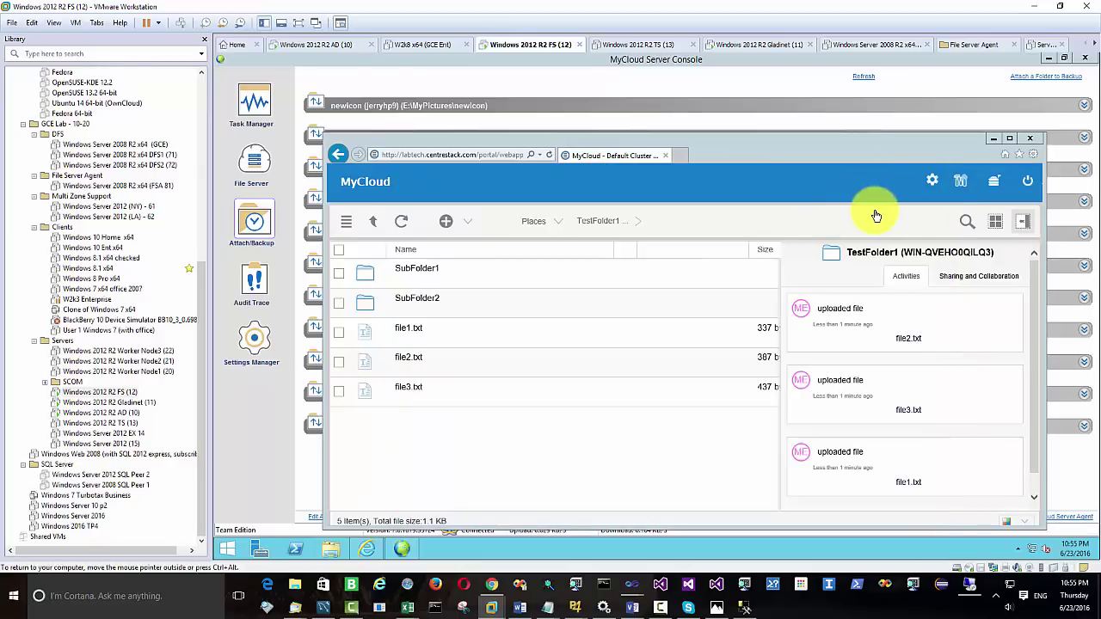
Start Migrate Existing Network Share via Server Agent for server WIN-QVEHO0QILQ3 and choose the share TestFolder2, keeping its proposed cloud folder name
{"action": "left_click", "coordinate": [934, 182]}
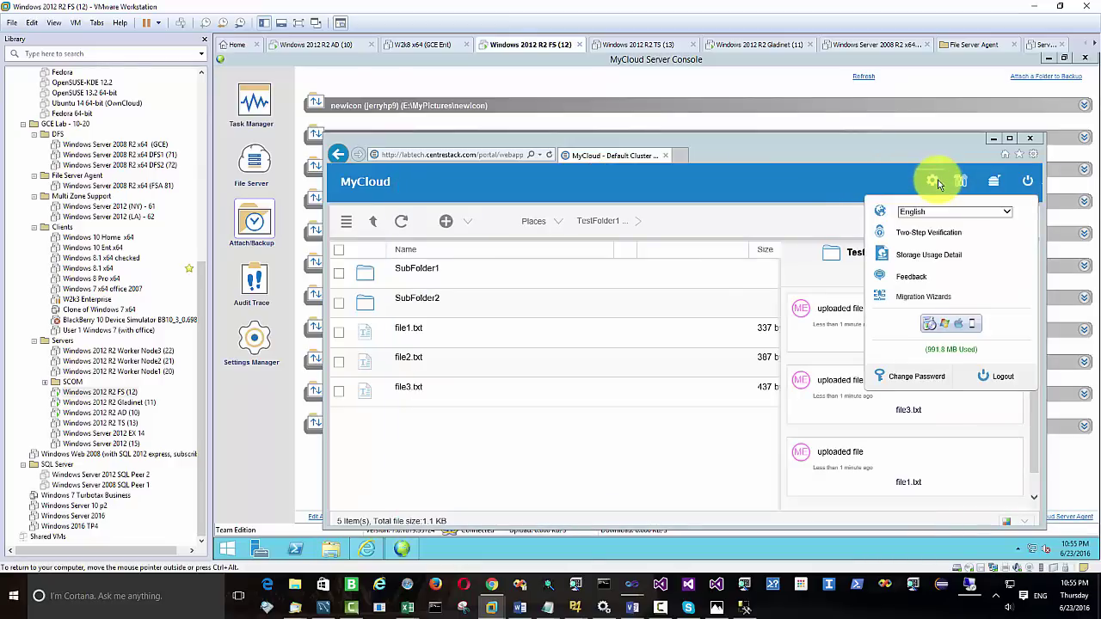
{"action": "left_click", "coordinate": [932, 299]}
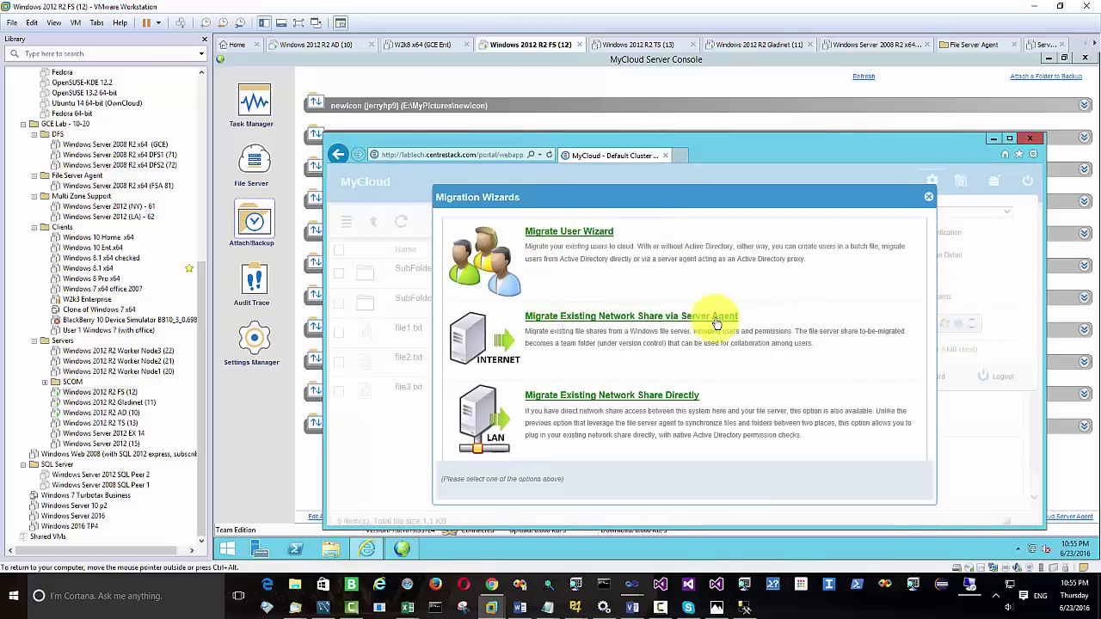
{"action": "left_click_drag", "start_coordinate": [750, 318], "coordinate": [545, 318]}
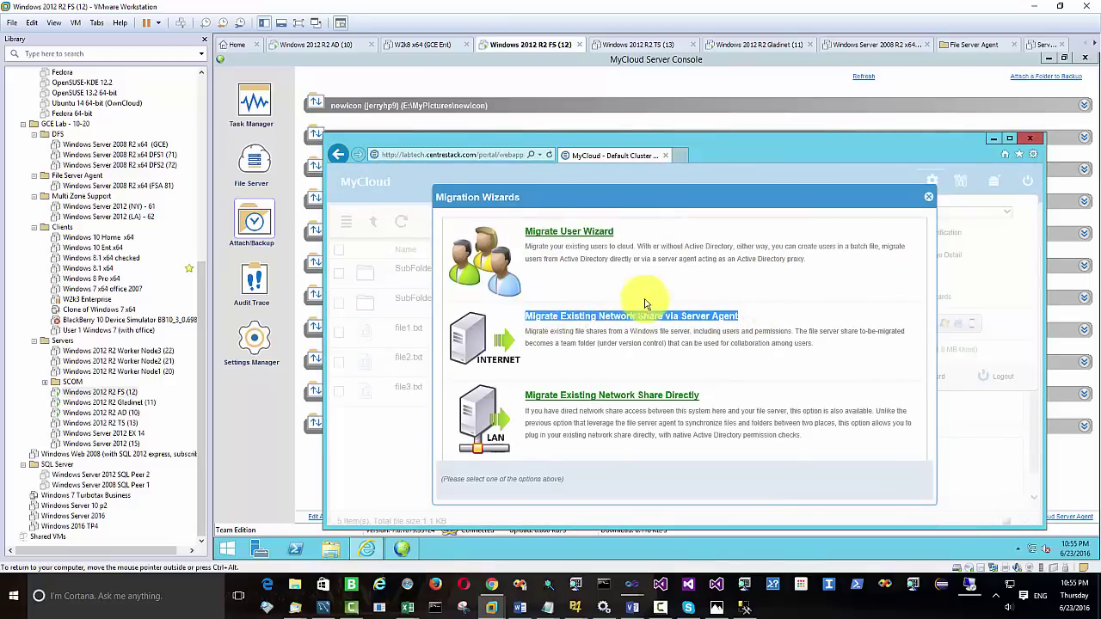
{"action": "left_click", "coordinate": [784, 303]}
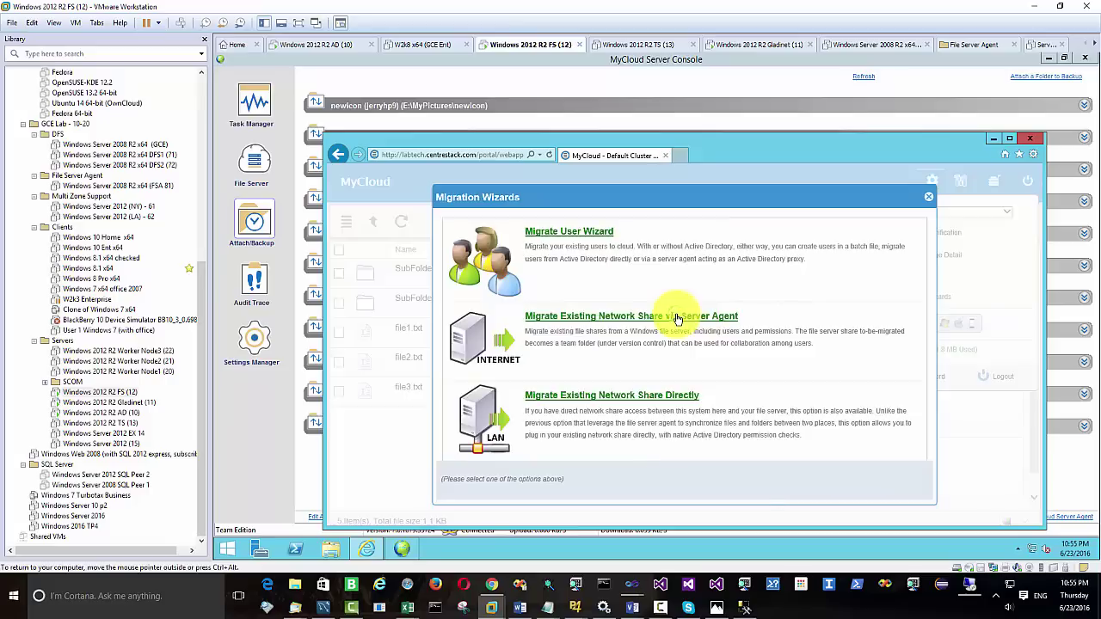
{"action": "left_click", "coordinate": [677, 316]}
{"action": "left_click", "coordinate": [865, 480]}
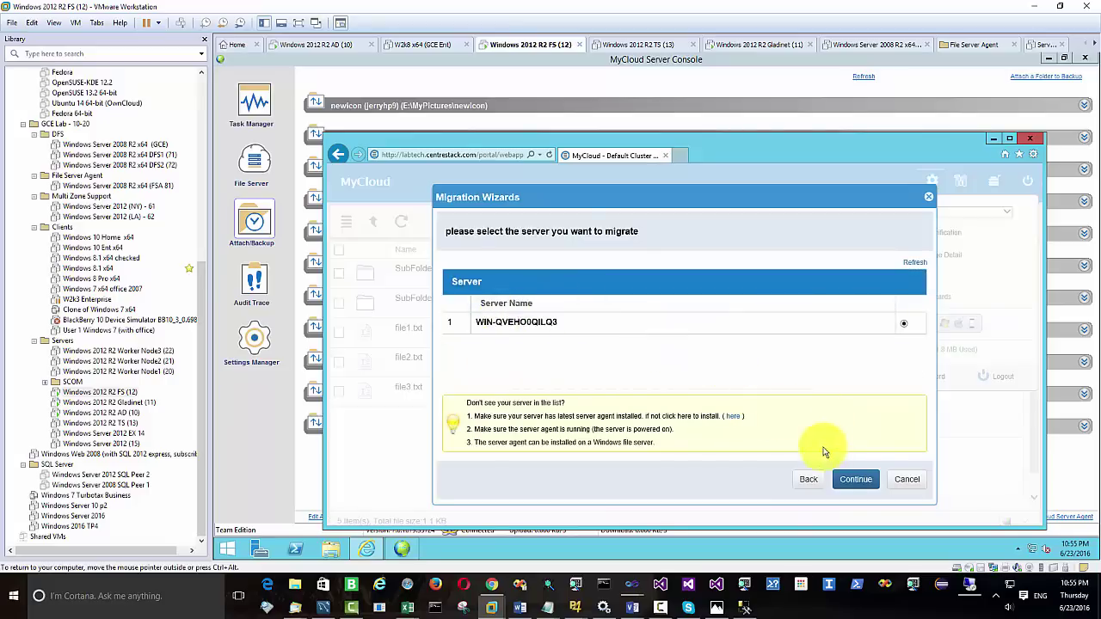
{"action": "left_click", "coordinate": [854, 480]}
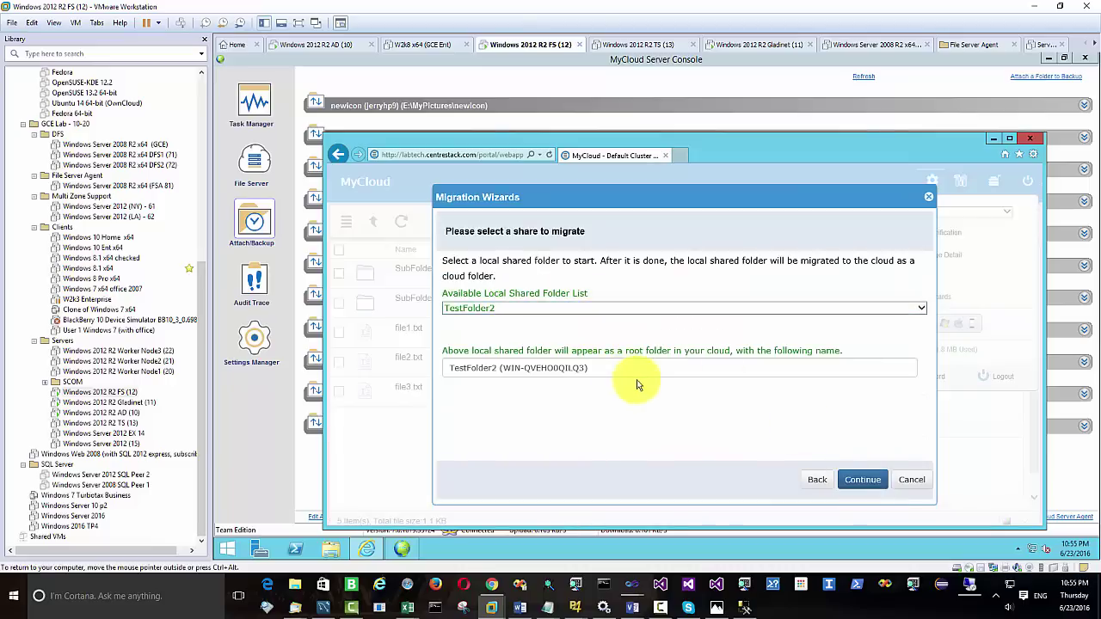
{"action": "left_click", "coordinate": [866, 482]}
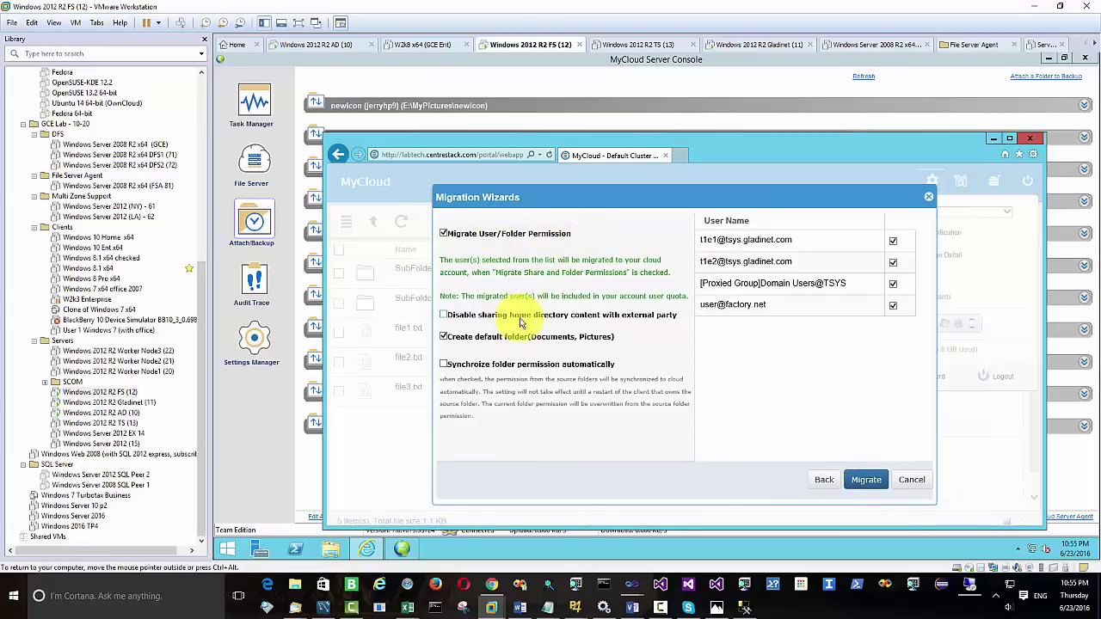
Enable automatic folder permission synchronization, exclude the factory.net user, run the TestFolder2 migration and close the wizard
{"action": "left_click", "coordinate": [540, 370]}
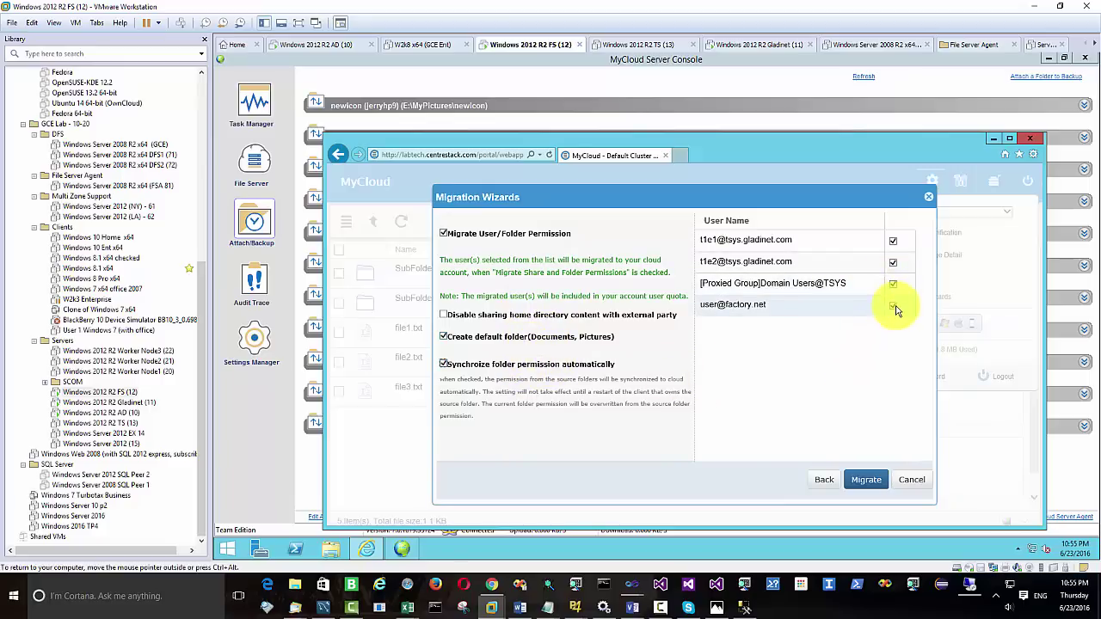
{"action": "left_click", "coordinate": [892, 308]}
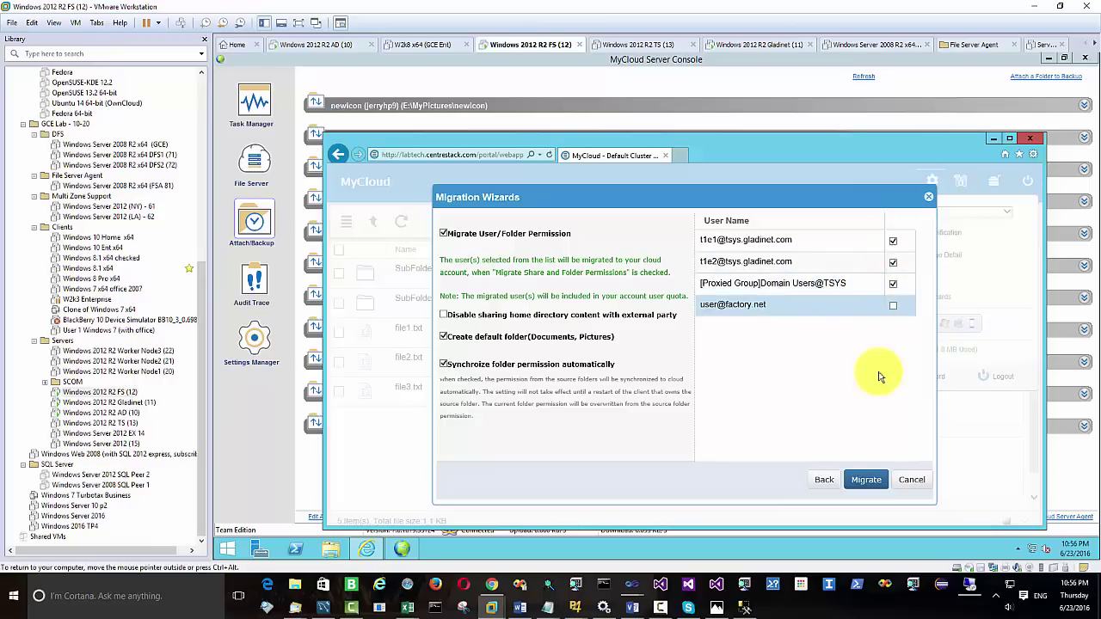
{"action": "left_click", "coordinate": [868, 479]}
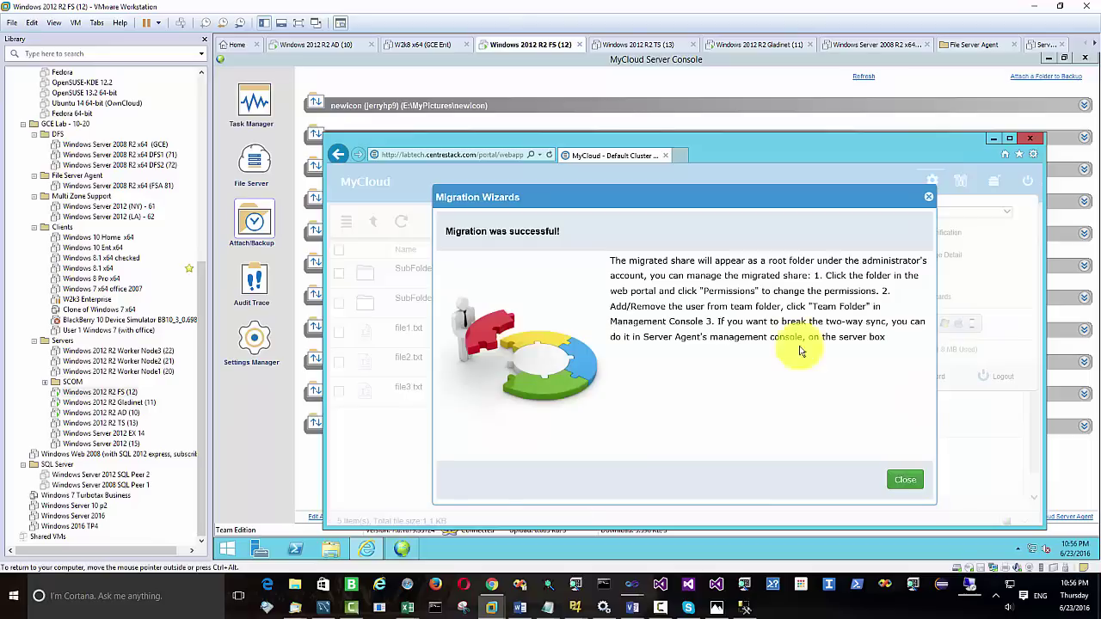
{"action": "left_click", "coordinate": [904, 483]}
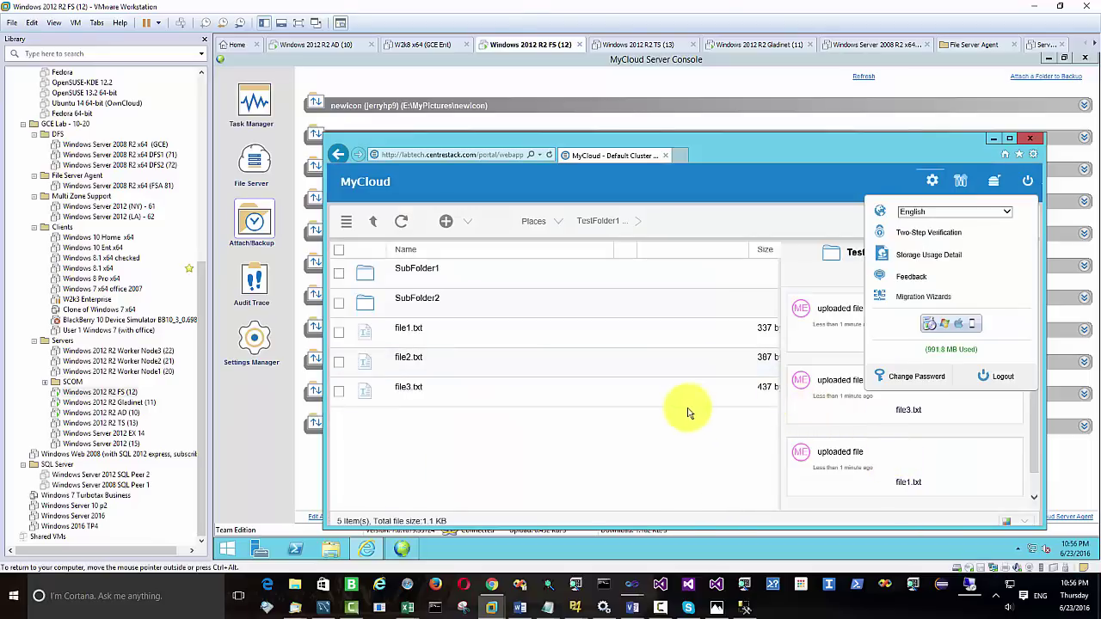
Go up to the portal's root folder, refresh the listing and look inside TestFolder2 (WIN-QVEHO0QILQ3)
{"action": "left_click", "coordinate": [994, 379]}
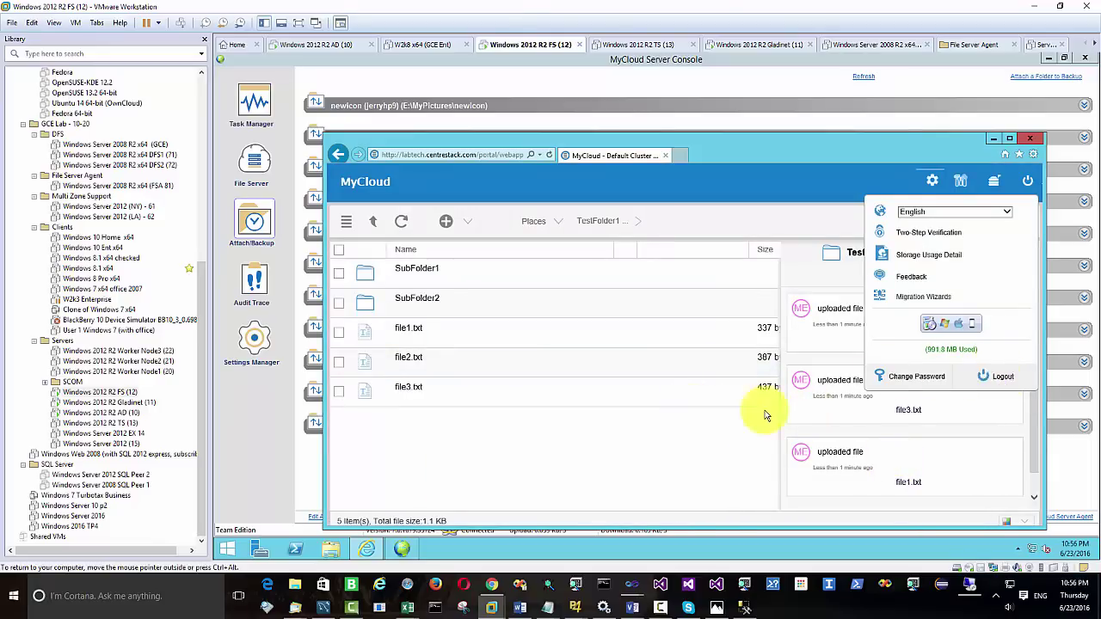
{"action": "left_click", "coordinate": [376, 223]}
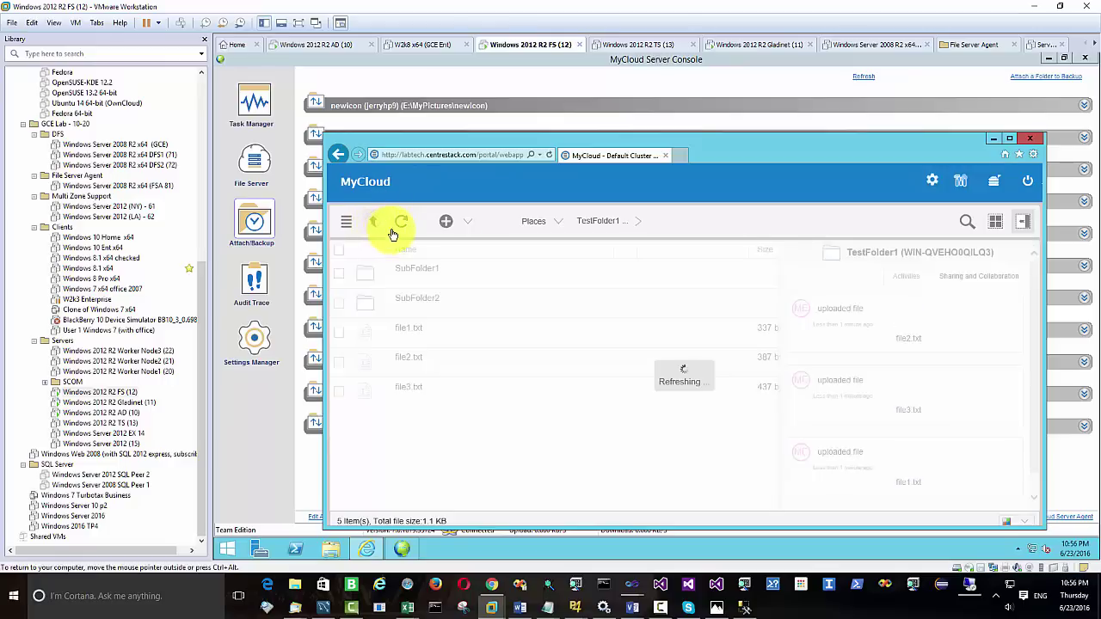
{"action": "left_click", "coordinate": [403, 223]}
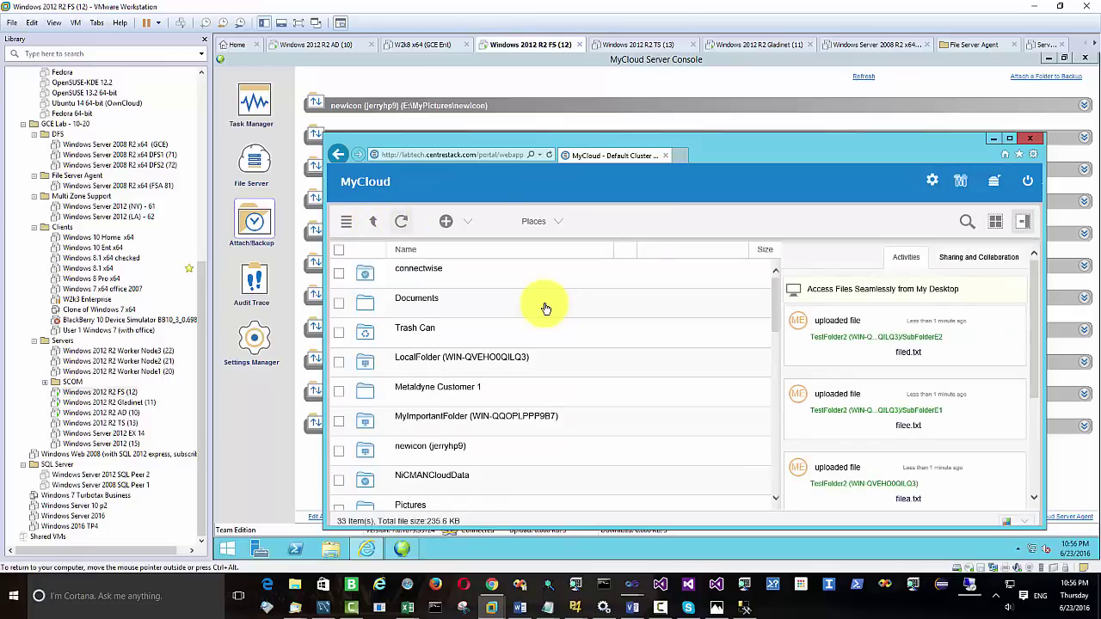
{"action": "scroll", "coordinate": [545, 307], "scroll_direction": "down", "scroll_amount": 1}
{"action": "scroll", "coordinate": [543, 308], "scroll_direction": "down", "scroll_amount": 4}
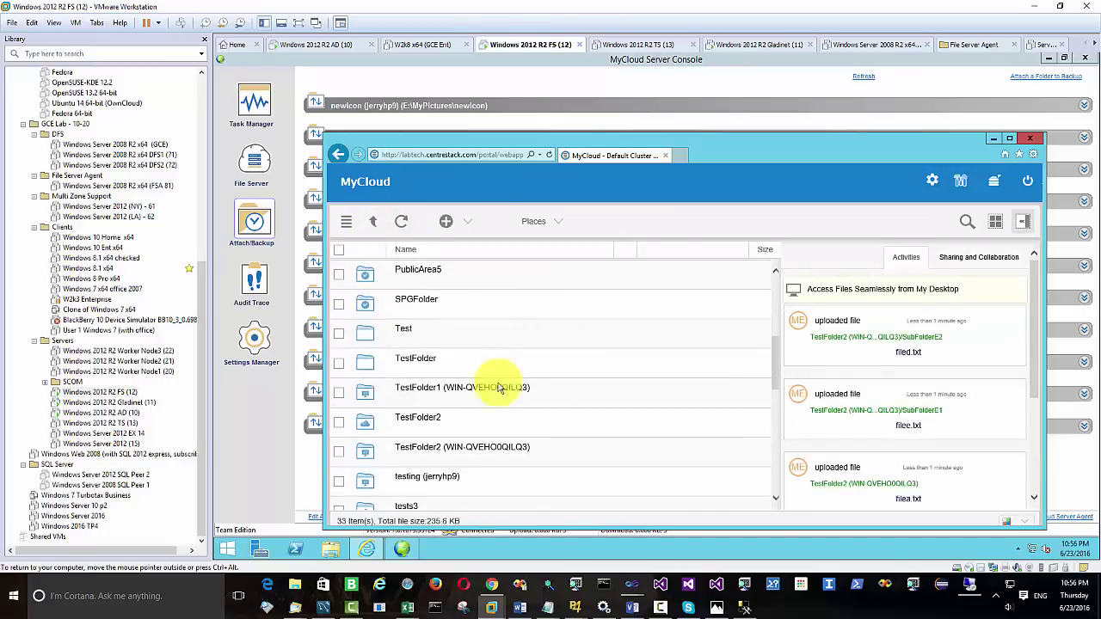
{"action": "left_click", "coordinate": [483, 450]}
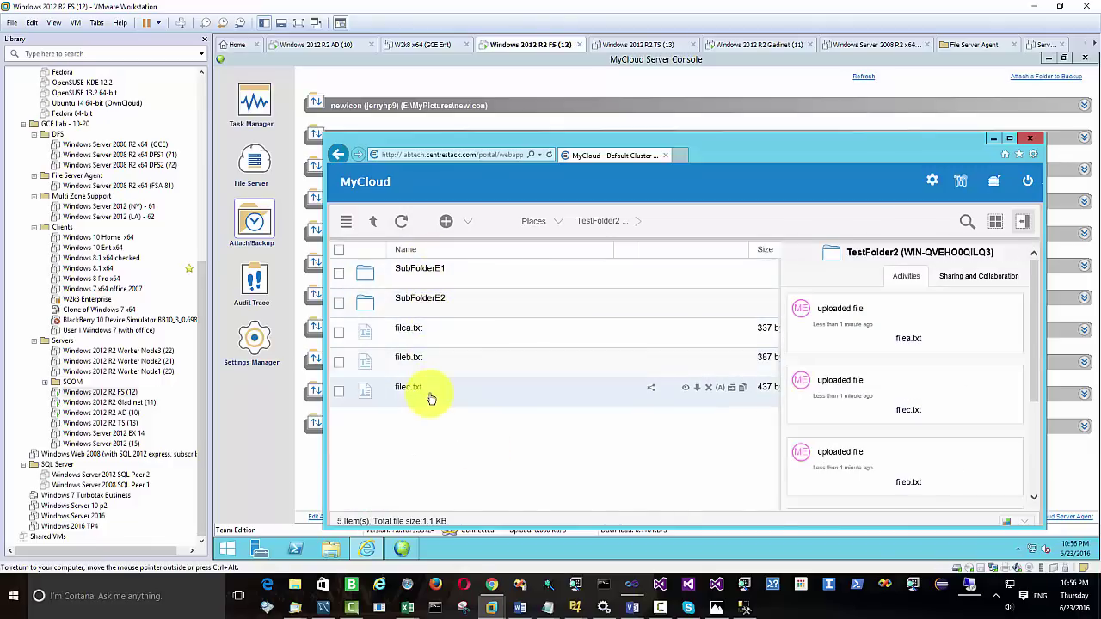
Show C:\TestFolder2 in File Explorer beside the portal to compare the local files with the migrated copy
{"action": "left_click", "coordinate": [329, 550]}
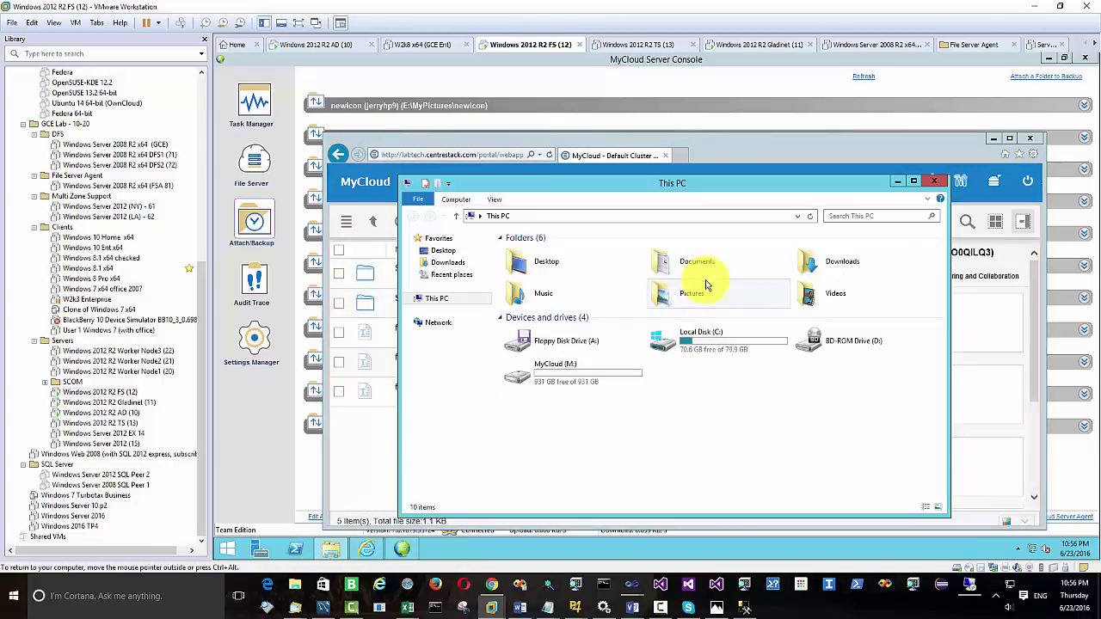
{"action": "left_click", "coordinate": [719, 350]}
{"action": "double_click", "coordinate": [719, 350]}
{"action": "double_click", "coordinate": [540, 298]}
{"action": "left_click_drag", "start_coordinate": [551, 185], "coordinate": [798, 193]}
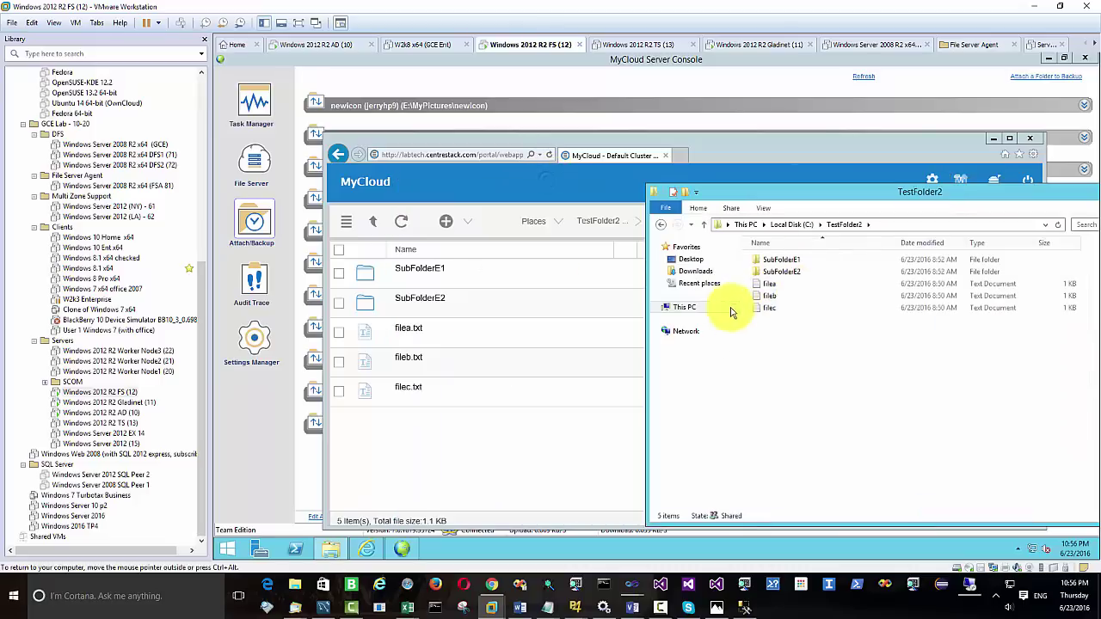
Return to the portal and check the folder permissions of SubFolderE1 in the migrated TestFolder2 without changing them
{"action": "left_click", "coordinate": [457, 275]}
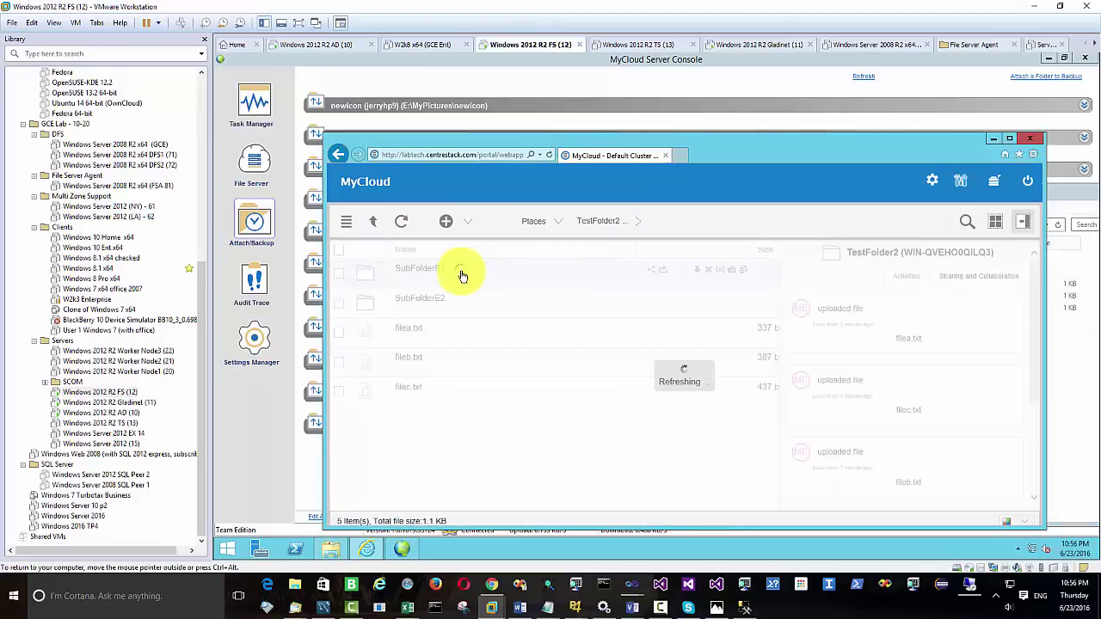
{"action": "left_click", "coordinate": [374, 223]}
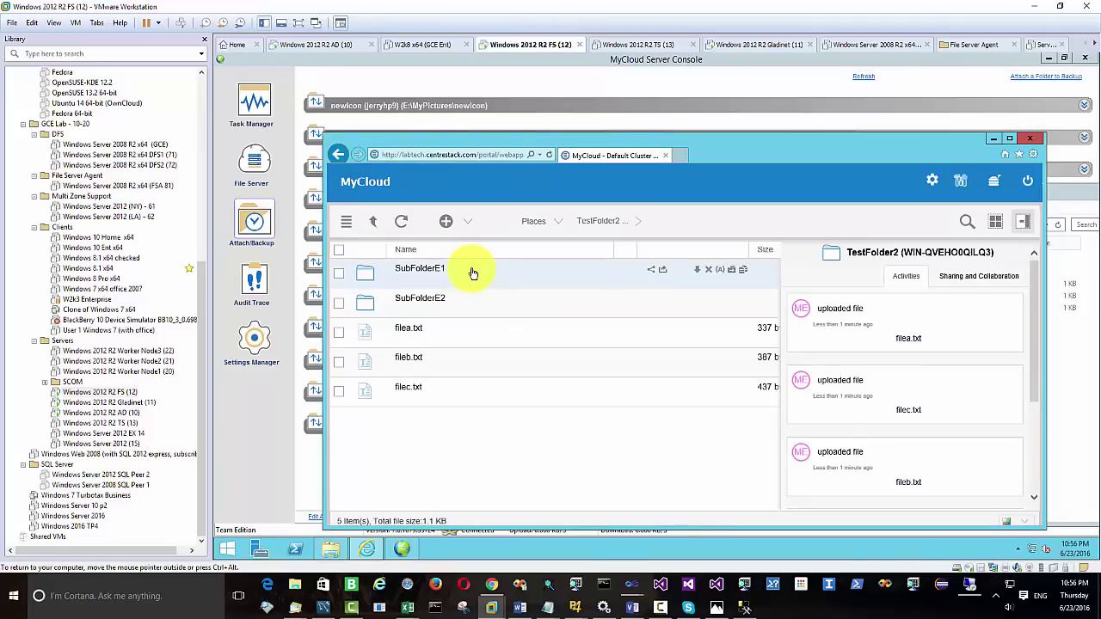
{"action": "right_click", "coordinate": [426, 273]}
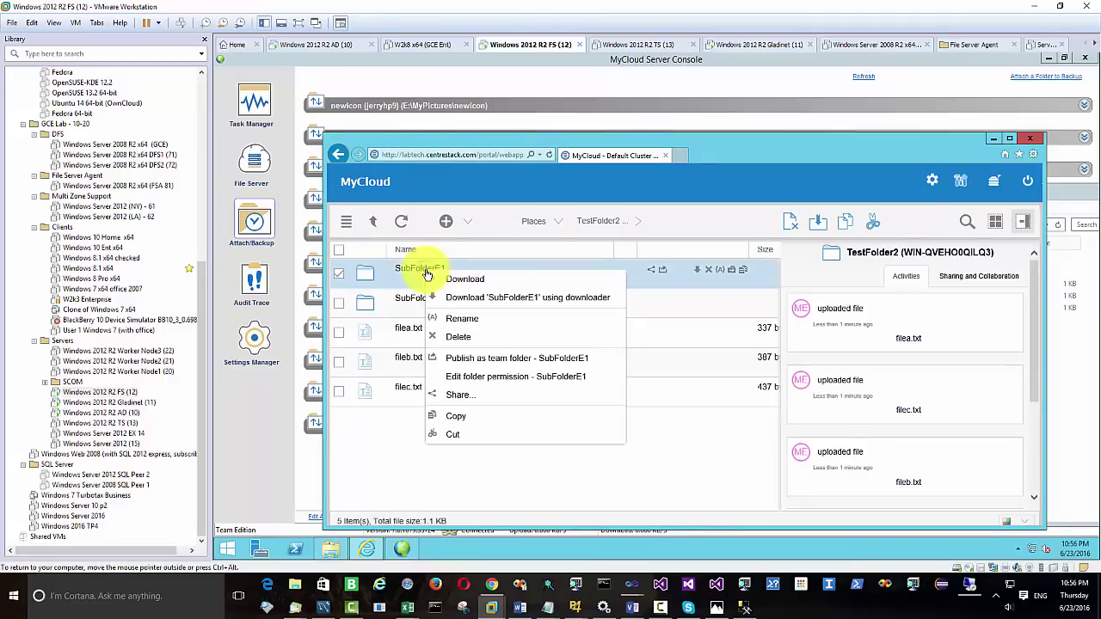
{"action": "left_click", "coordinate": [518, 377]}
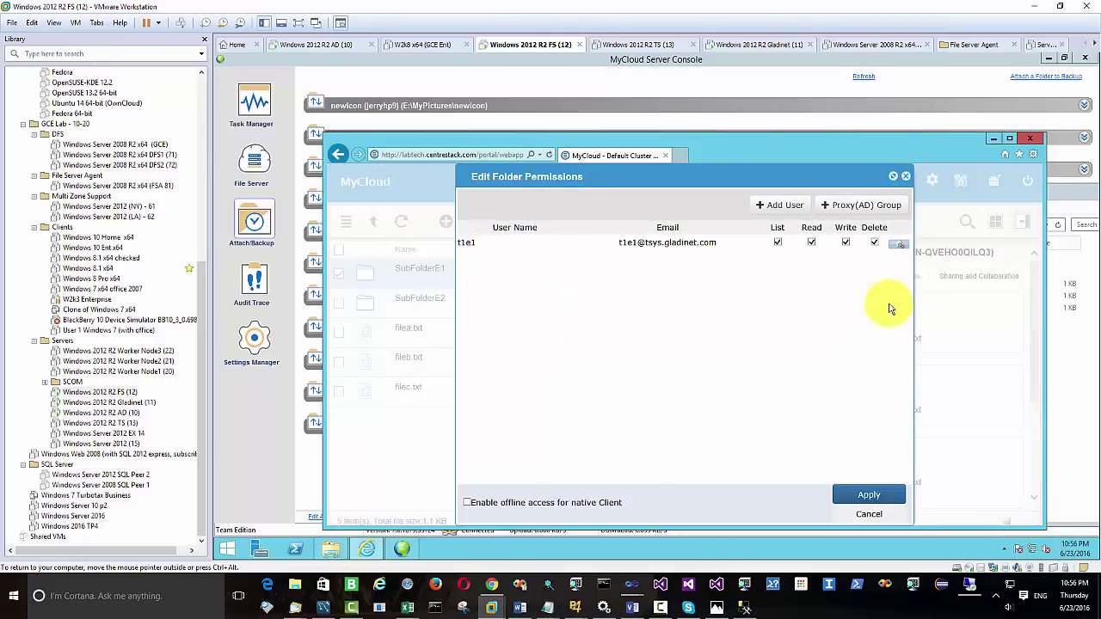
{"action": "left_click", "coordinate": [868, 515]}
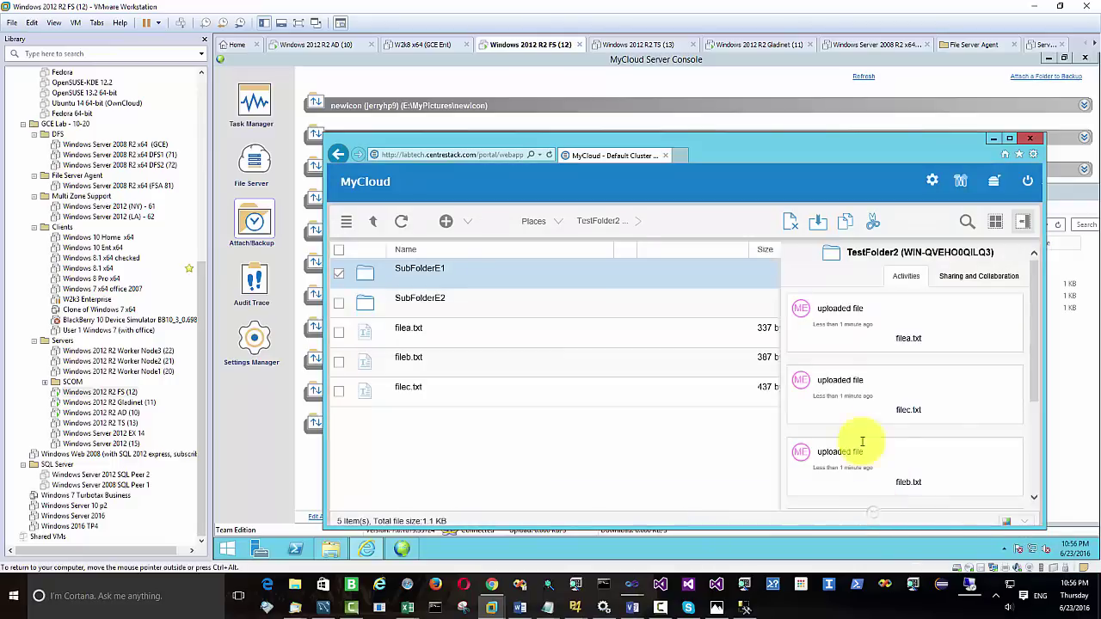
Review the cloud users as a list in the management console's User Manager with a wider Full Name column, and return to the file browser
{"action": "left_click", "coordinate": [963, 185]}
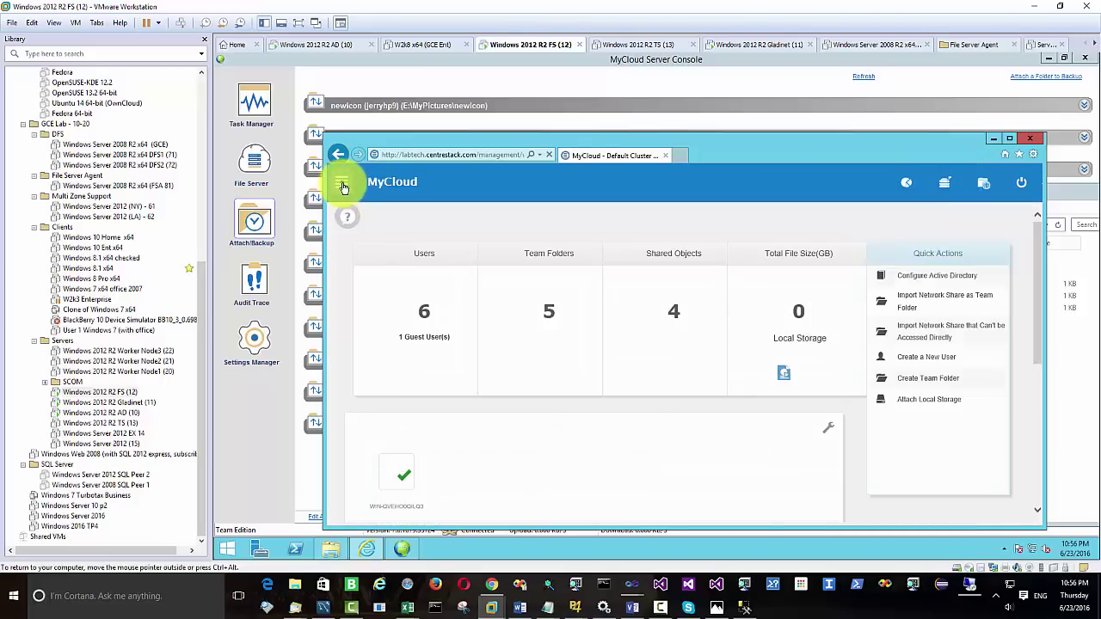
{"action": "left_click", "coordinate": [346, 188]}
{"action": "left_click", "coordinate": [398, 247]}
{"action": "left_click", "coordinate": [405, 274]}
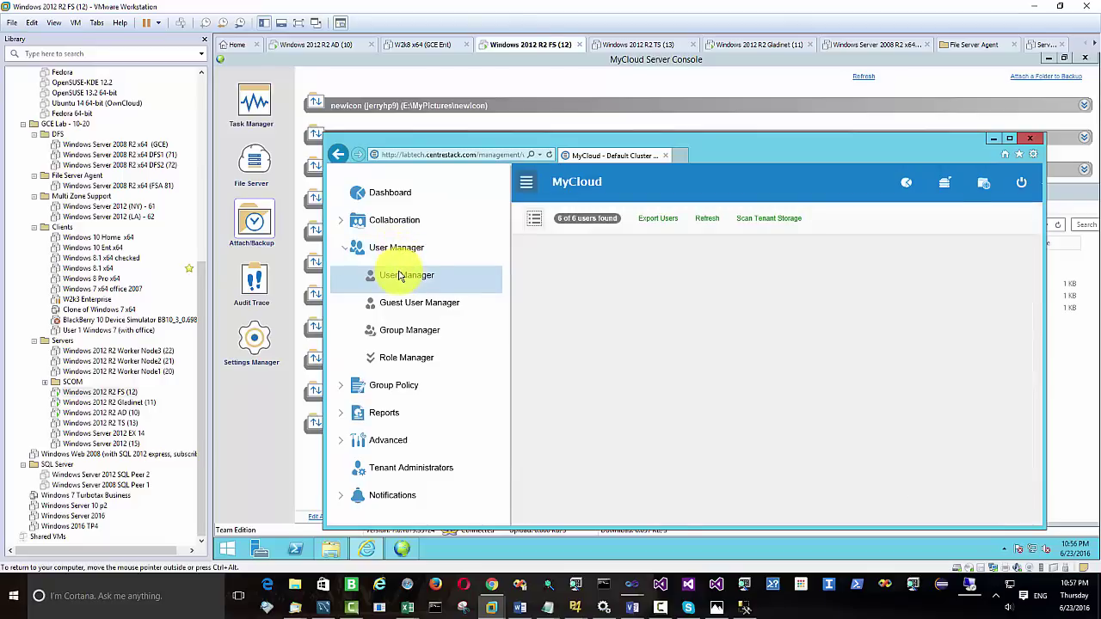
{"action": "left_click", "coordinate": [533, 218]}
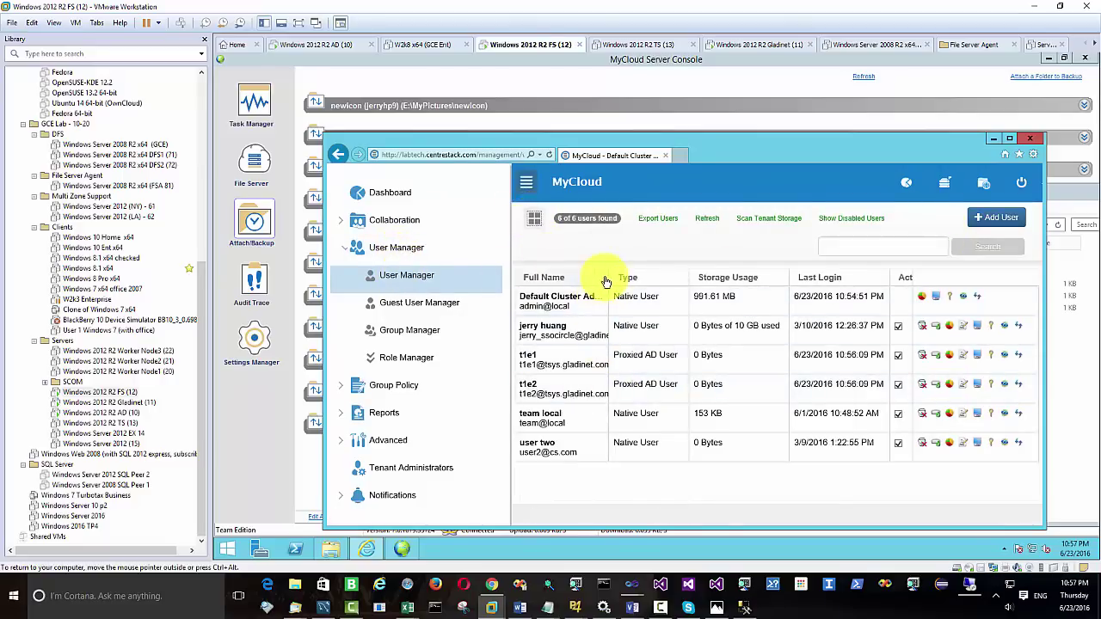
{"action": "left_click_drag", "start_coordinate": [607, 275], "coordinate": [688, 276]}
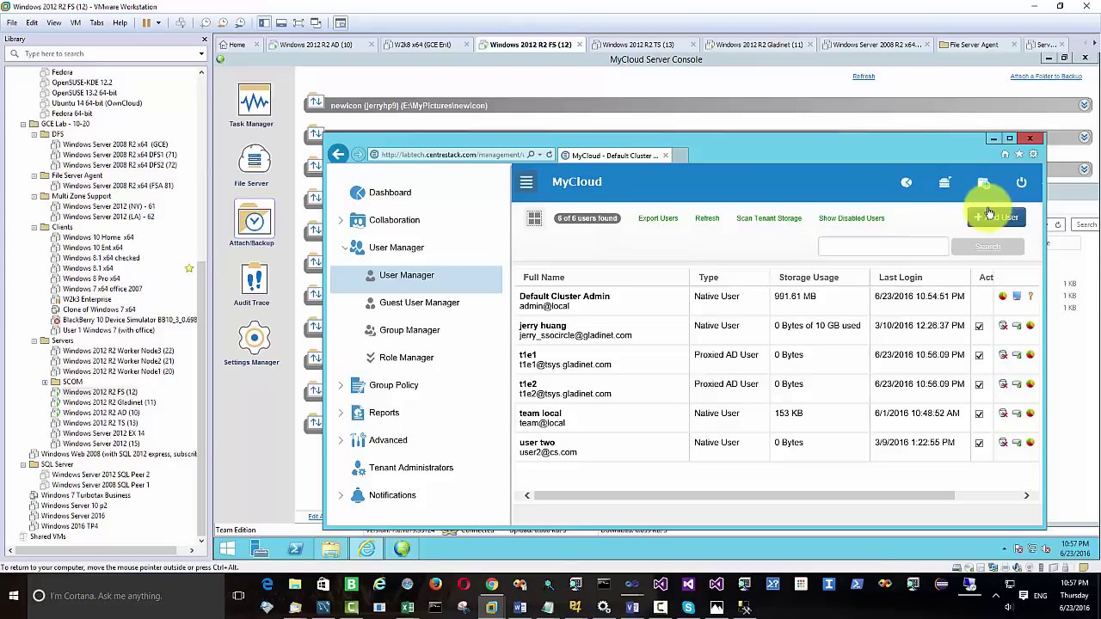
{"action": "left_click", "coordinate": [555, 325]}
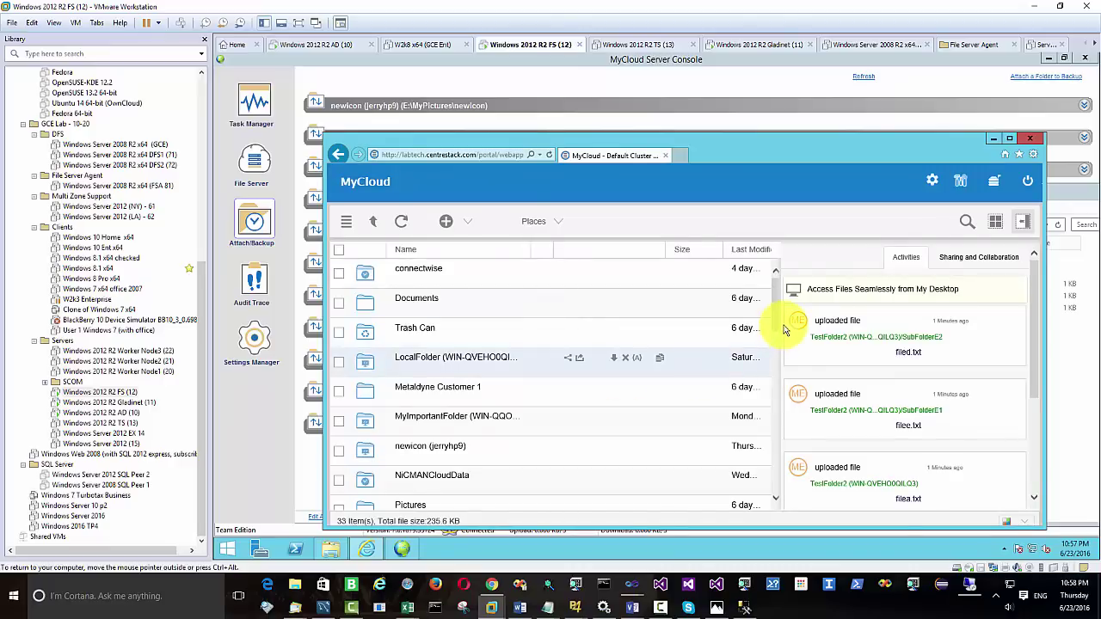
{"action": "left_click_drag", "start_coordinate": [776, 319], "coordinate": [737, 295]}
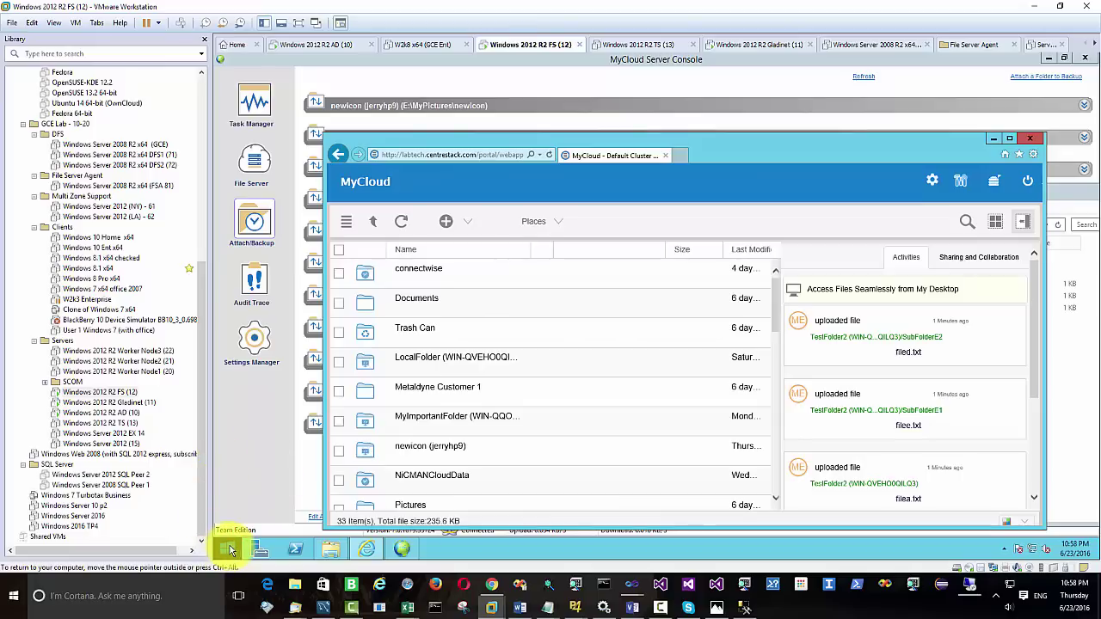
Show the Control Panel items as large icons and open Services from the Administrative Tools
{"action": "right_click", "coordinate": [229, 548]}
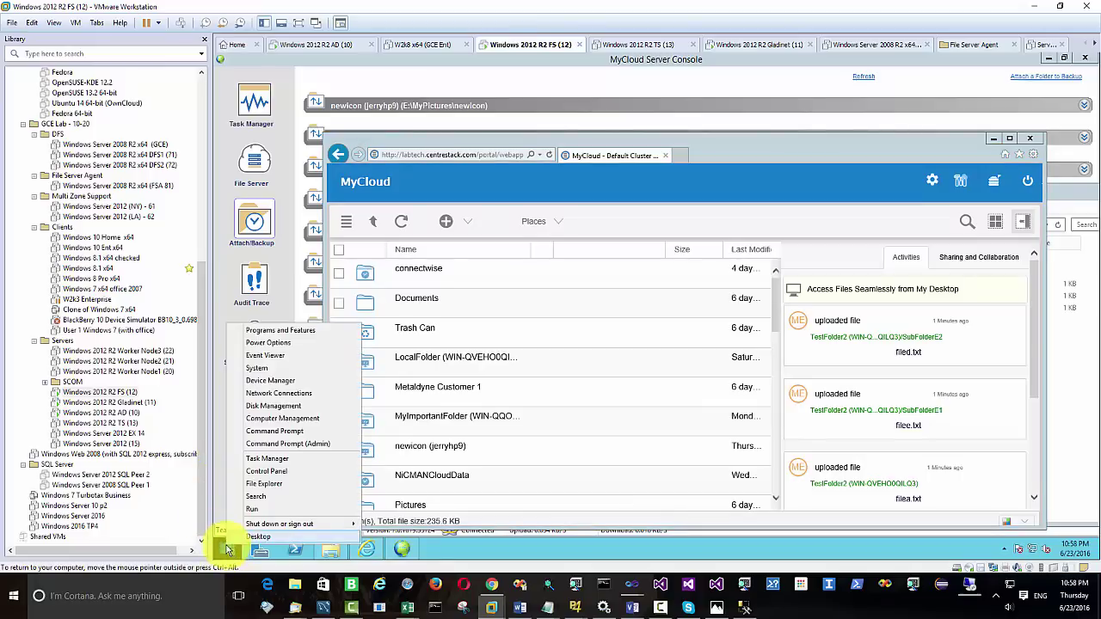
{"action": "left_click", "coordinate": [279, 472]}
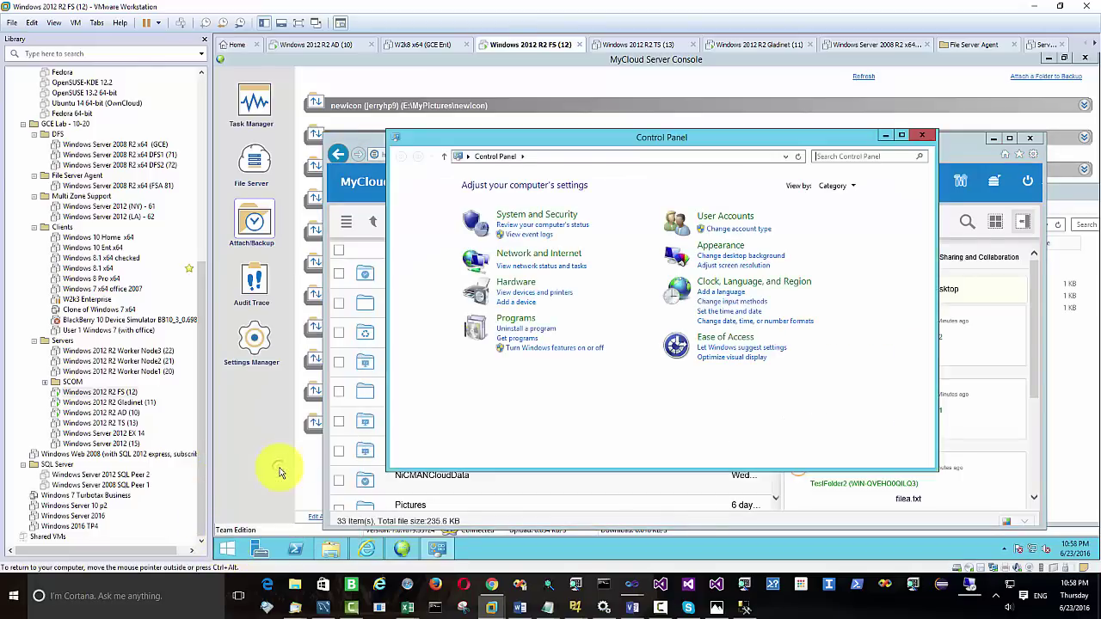
{"action": "left_click", "coordinate": [847, 188]}
{"action": "left_click", "coordinate": [847, 215]}
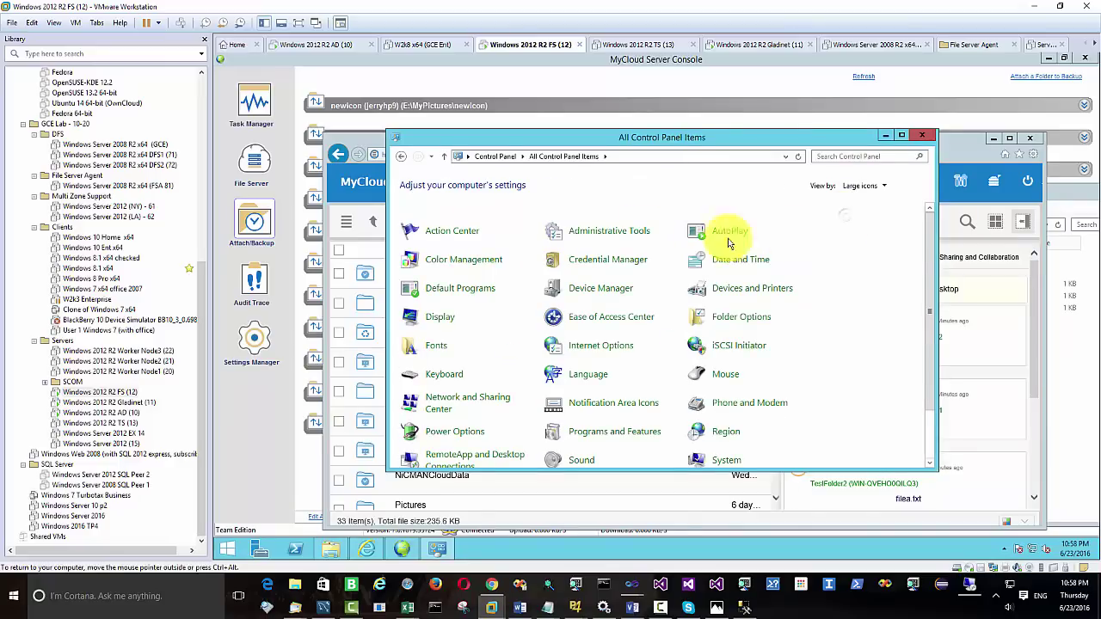
{"action": "left_click", "coordinate": [587, 231]}
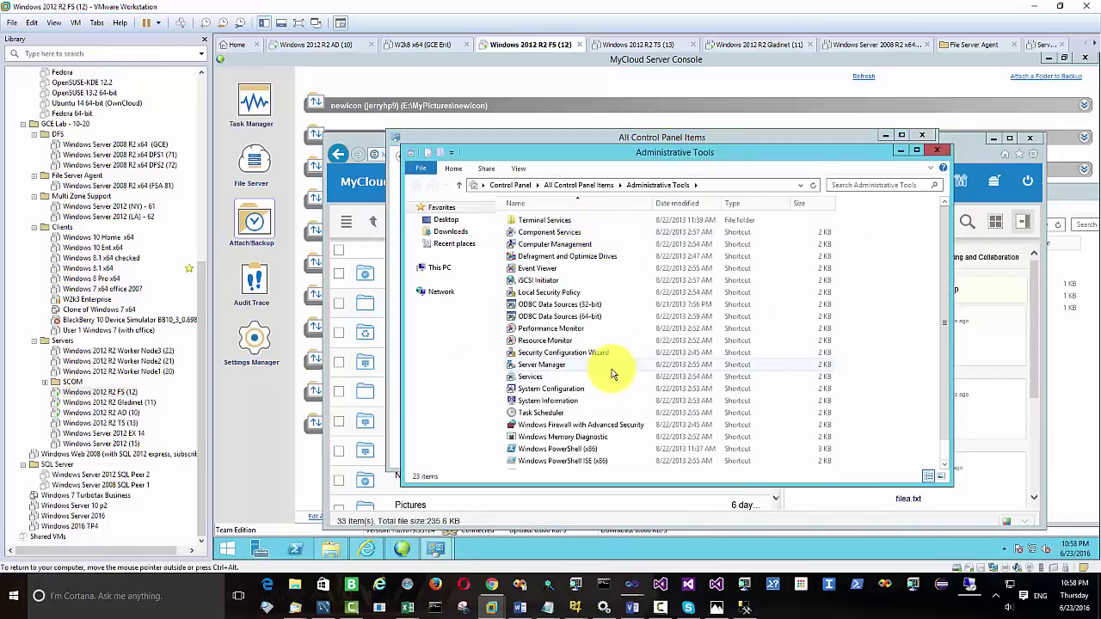
{"action": "scroll", "coordinate": [594, 387], "scroll_direction": "down", "scroll_amount": 1}
{"action": "double_click", "coordinate": [551, 355]}
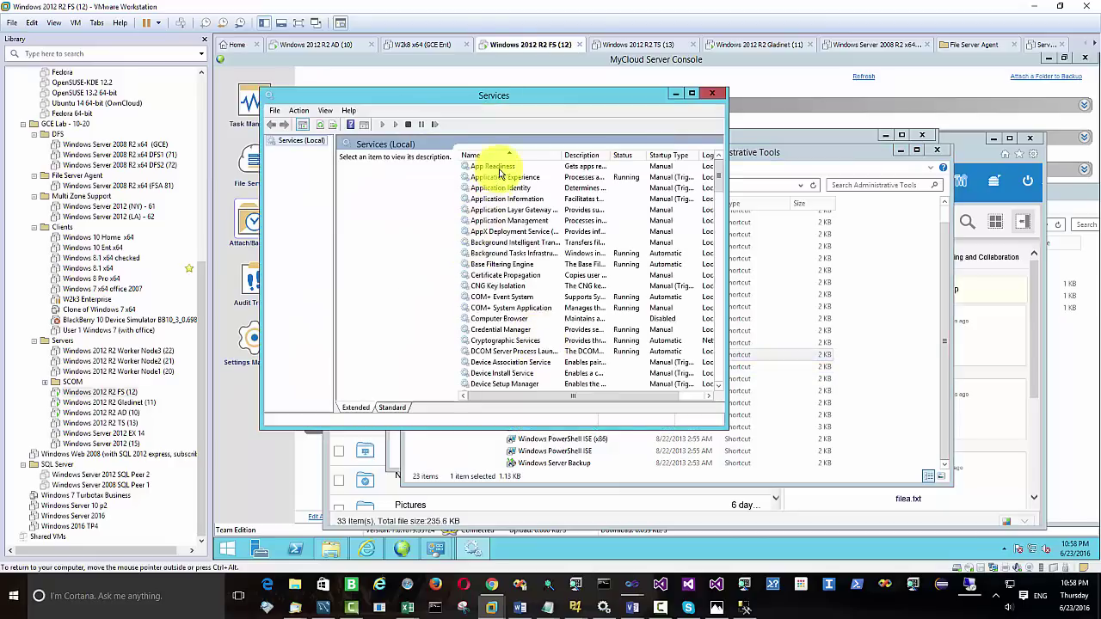
Locate the Gladinet Cloud Access Service, widen the Name column to read it in full, and close Services
{"action": "left_click", "coordinate": [516, 351]}
{"action": "scroll", "coordinate": [518, 353], "scroll_direction": "down", "scroll_amount": 3}
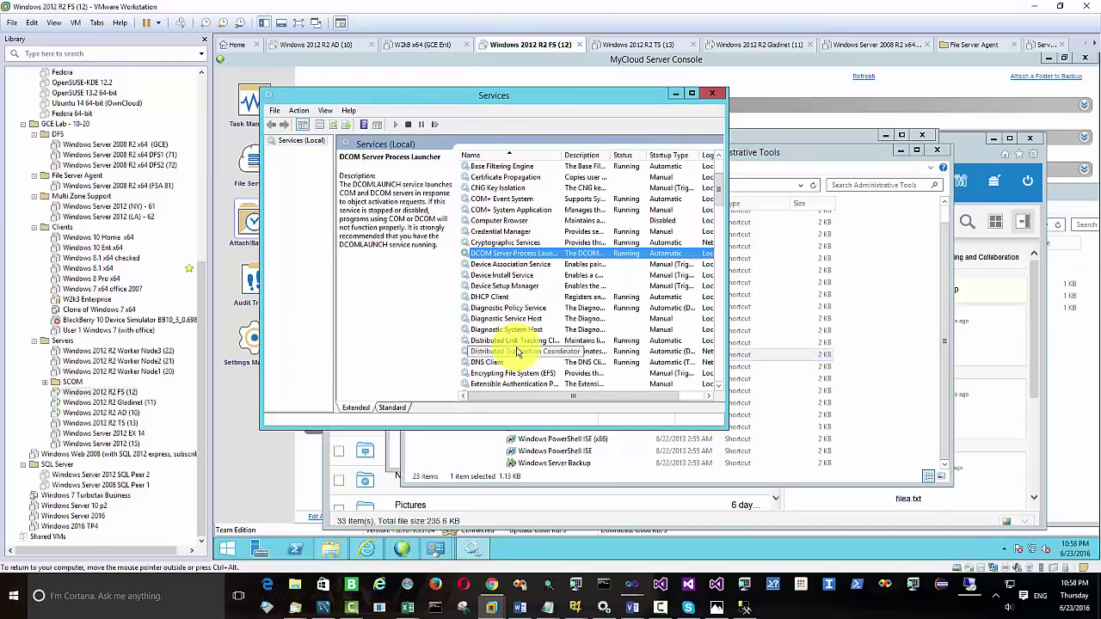
{"action": "scroll", "coordinate": [518, 353], "scroll_direction": "down", "scroll_amount": 2}
{"action": "left_click", "coordinate": [505, 362]}
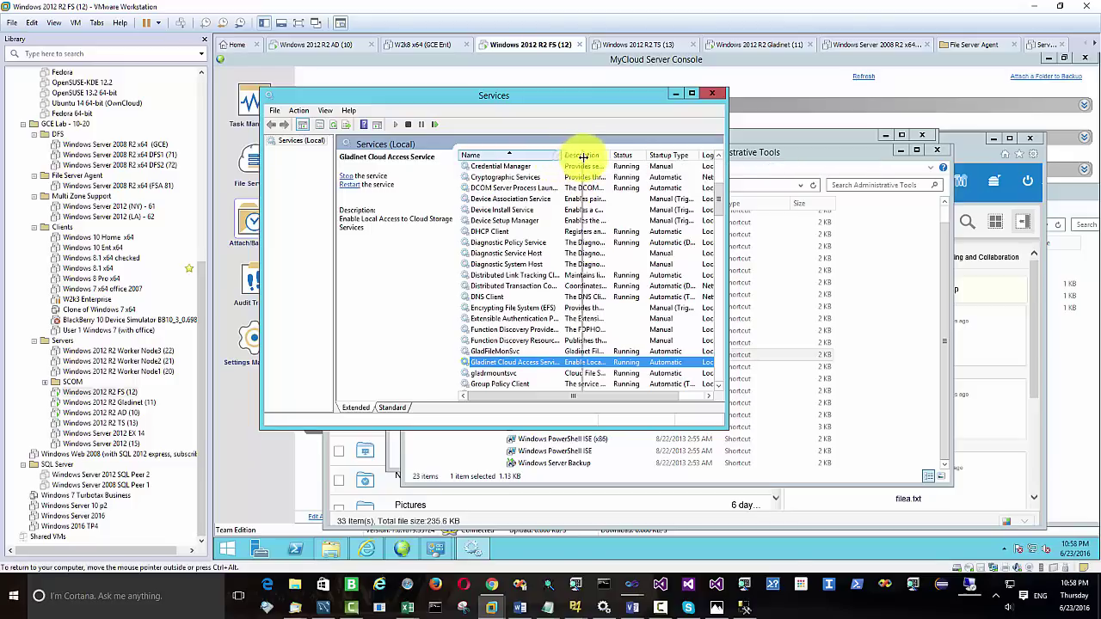
{"action": "left_click_drag", "start_coordinate": [582, 157], "coordinate": [583, 156]}
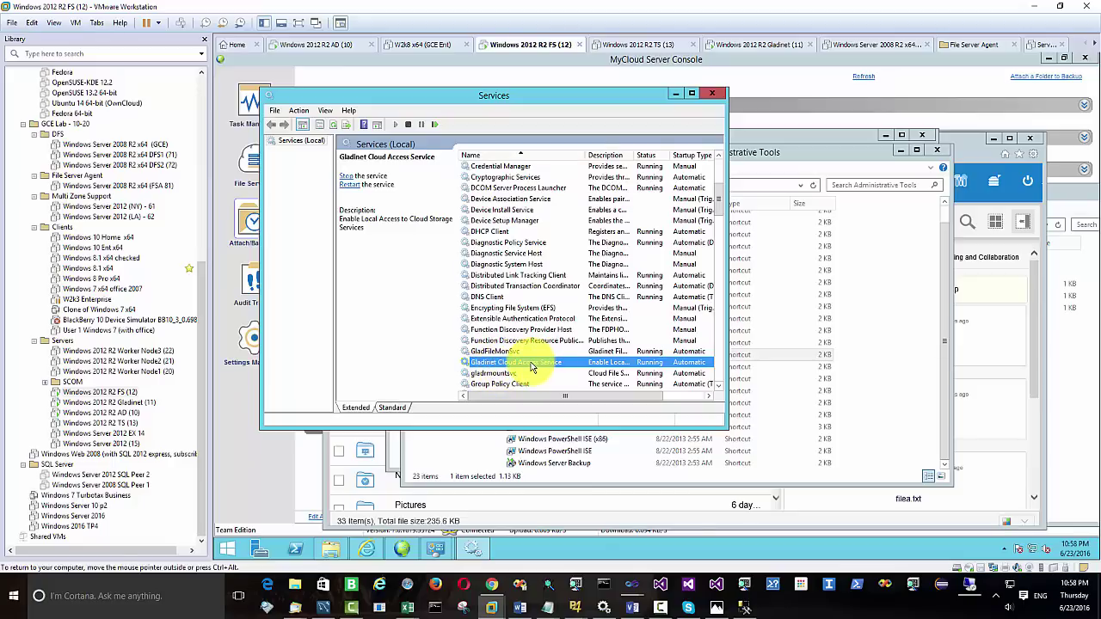
{"action": "left_click", "coordinate": [712, 96]}
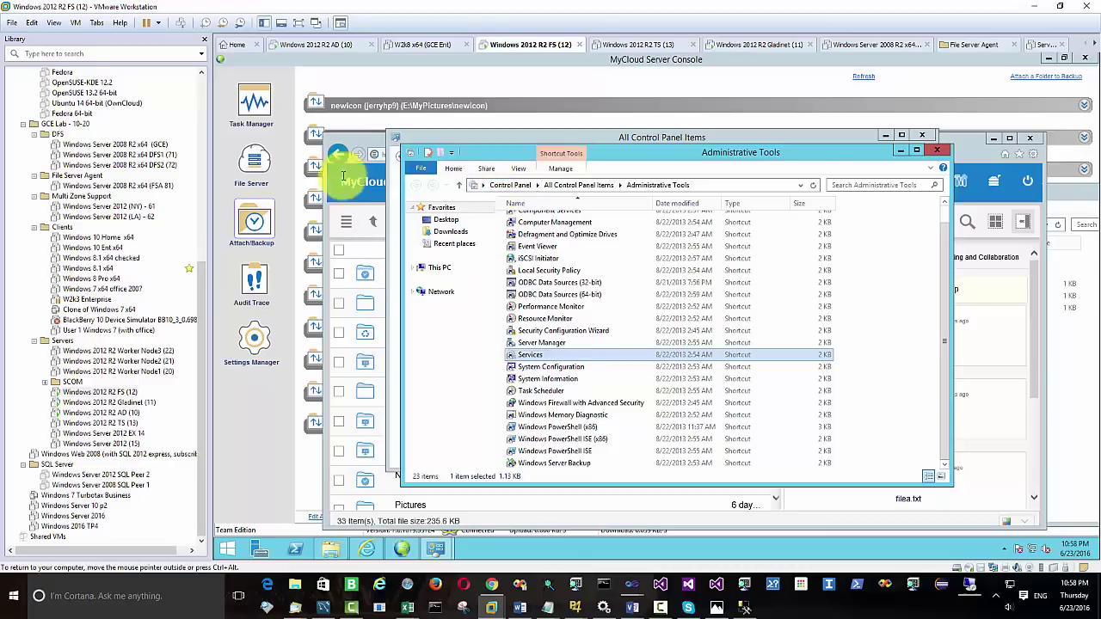
Bring the portal window back and show the TestFolder1 and TestFolder2 entries with a wider Name column
{"action": "left_click", "coordinate": [368, 146]}
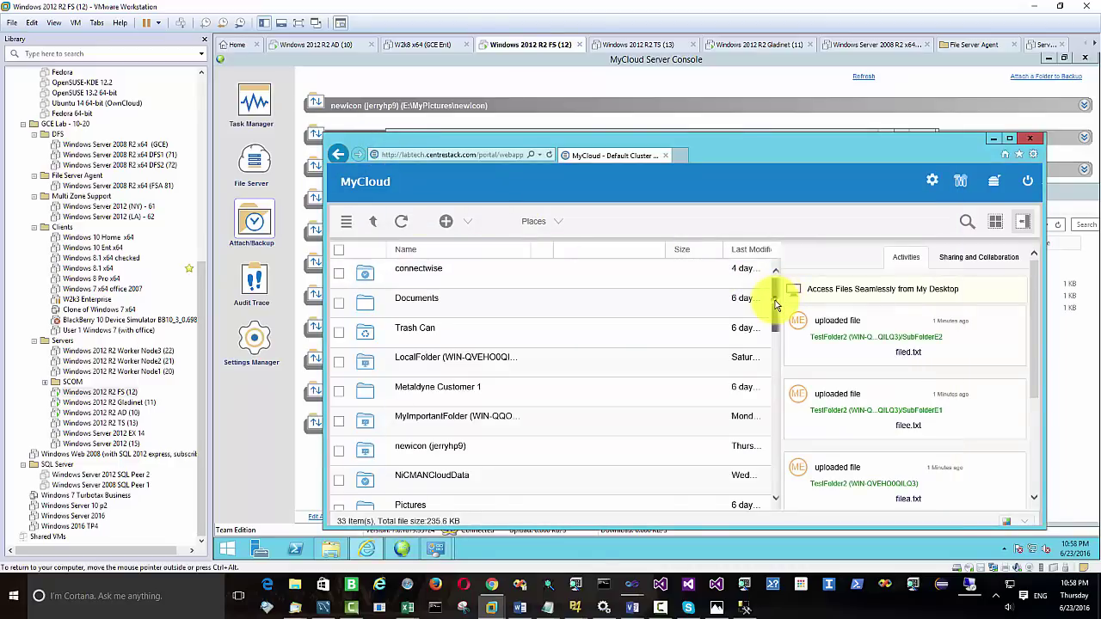
{"action": "left_click_drag", "start_coordinate": [776, 298], "coordinate": [770, 355]}
{"action": "left_click_drag", "start_coordinate": [547, 255], "coordinate": [560, 277]}
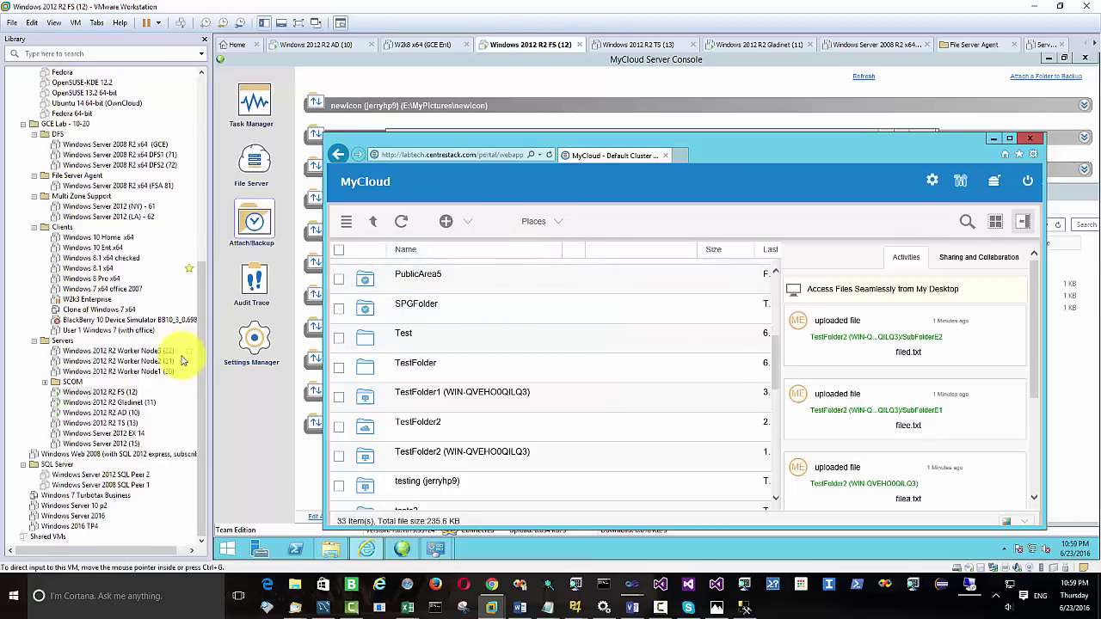
Revert the Windows 2012 R2 FS (12) virtual machine to its earliest "fresh-brand-new" snapshot and agree to try connecting the floppy device at power-on
{"action": "right_click", "coordinate": [120, 392]}
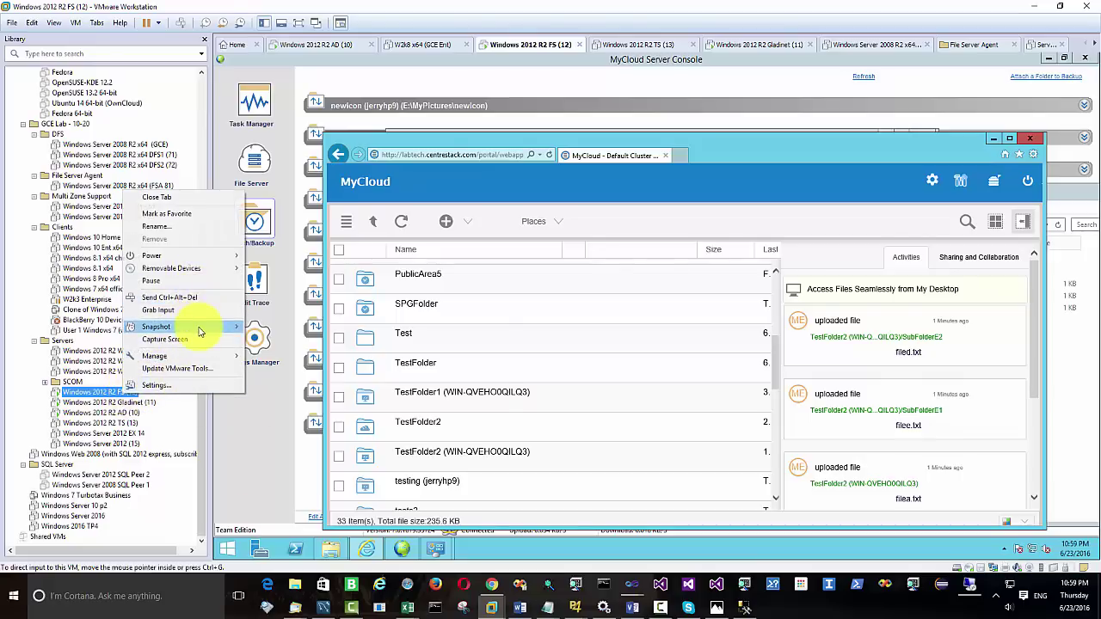
{"action": "mouse_move", "coordinate": [197, 326]}
{"action": "left_click", "coordinate": [313, 357]}
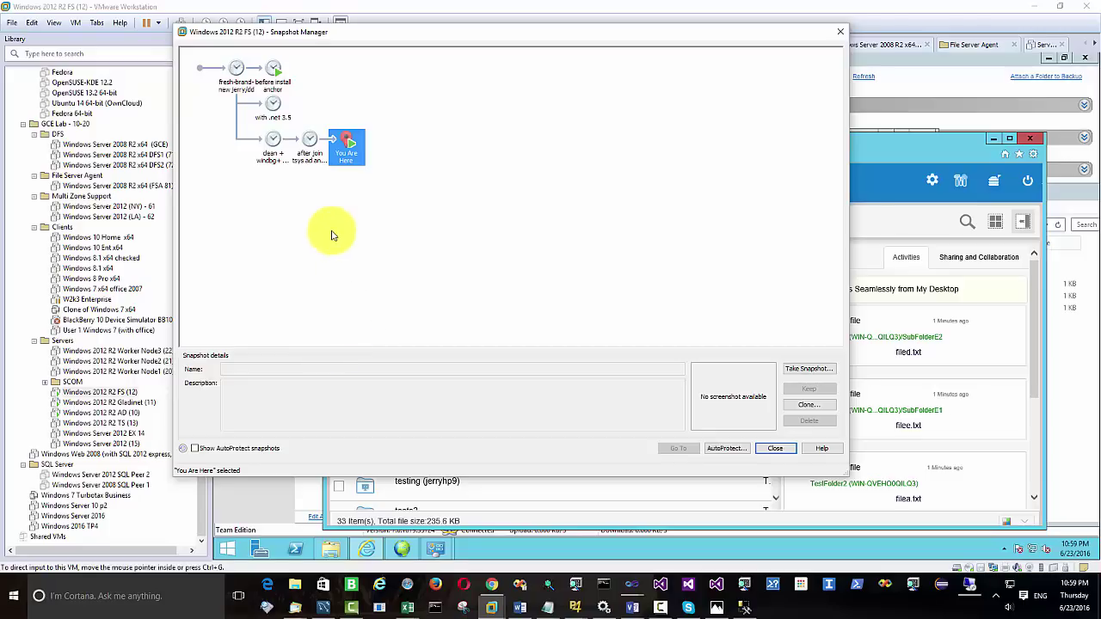
{"action": "left_click", "coordinate": [238, 69]}
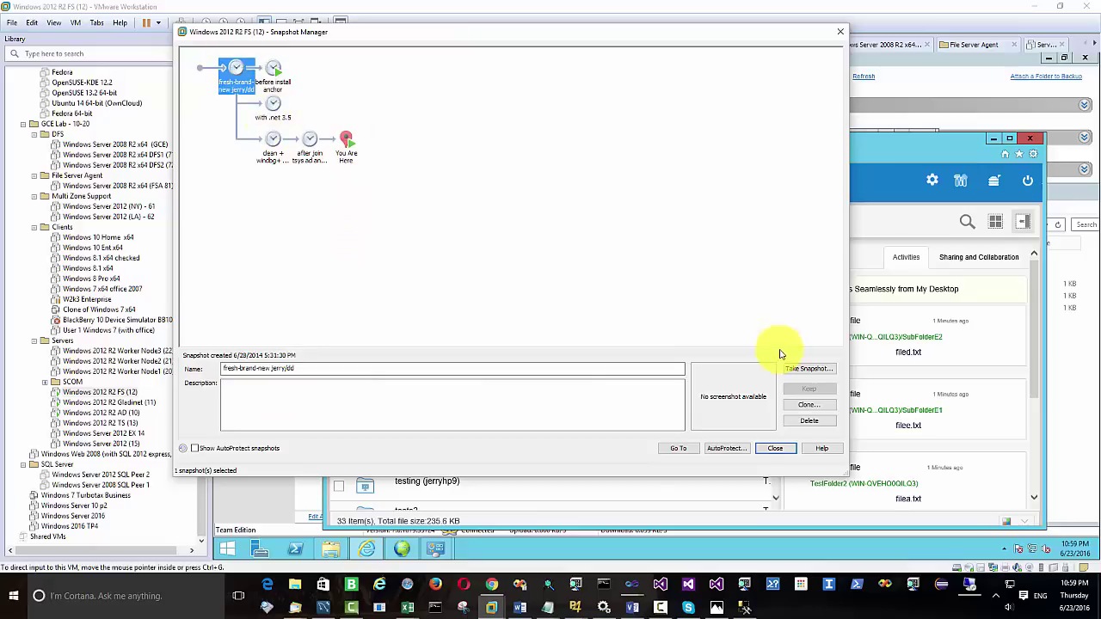
{"action": "left_click", "coordinate": [678, 448]}
{"action": "left_click", "coordinate": [539, 271]}
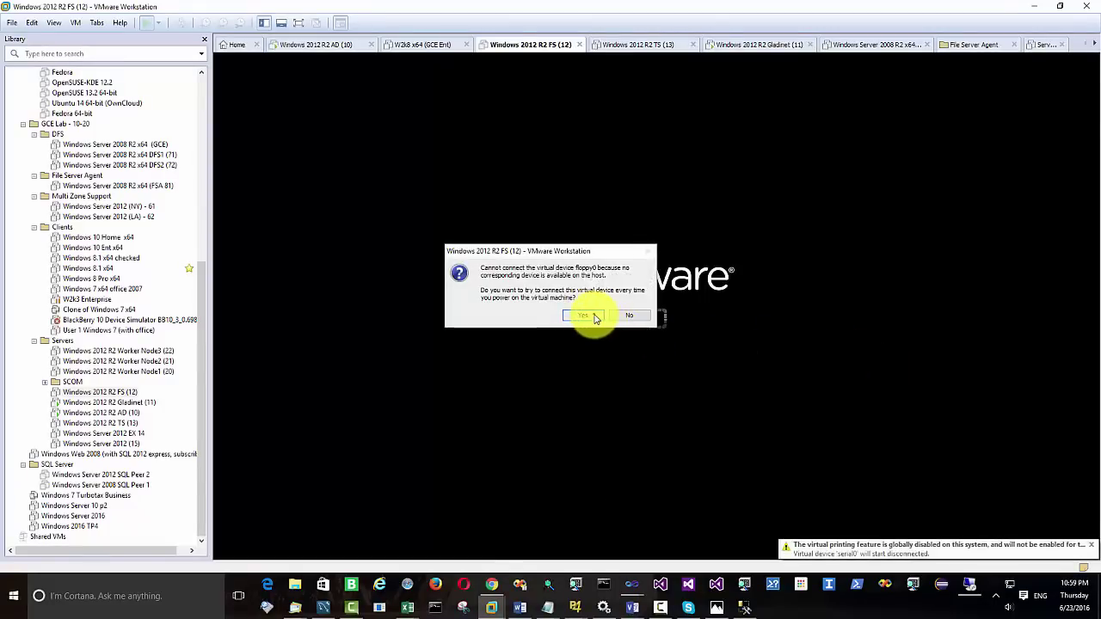
{"action": "left_click", "coordinate": [593, 315]}
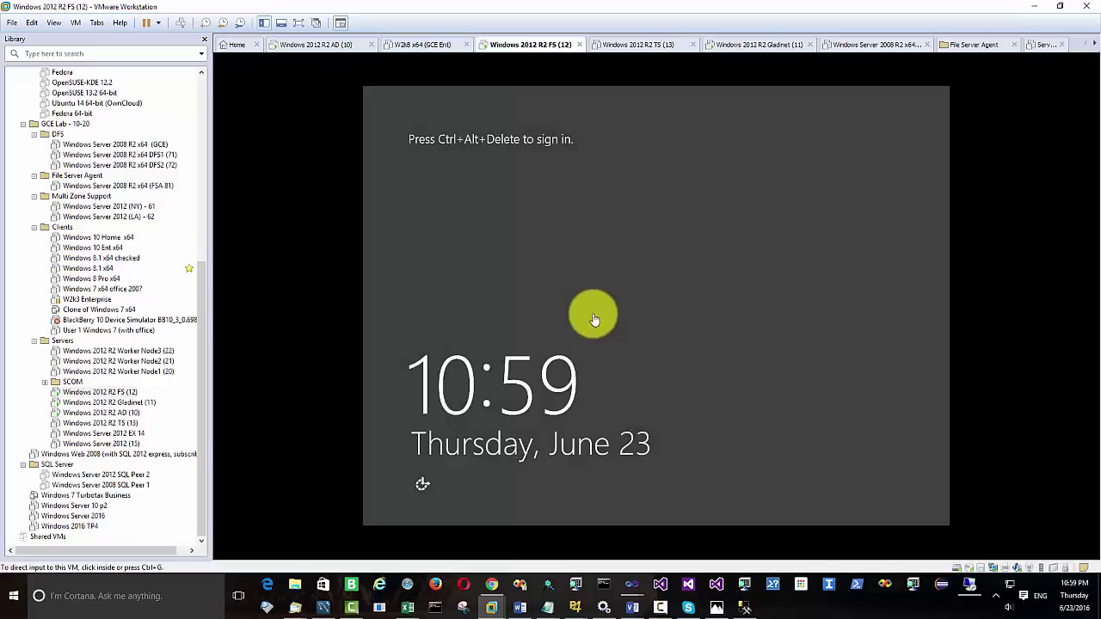
Send Ctrl+Alt+Del to the reverted server VM and sign in to Windows with the account password
{"action": "left_click", "coordinate": [75, 23]}
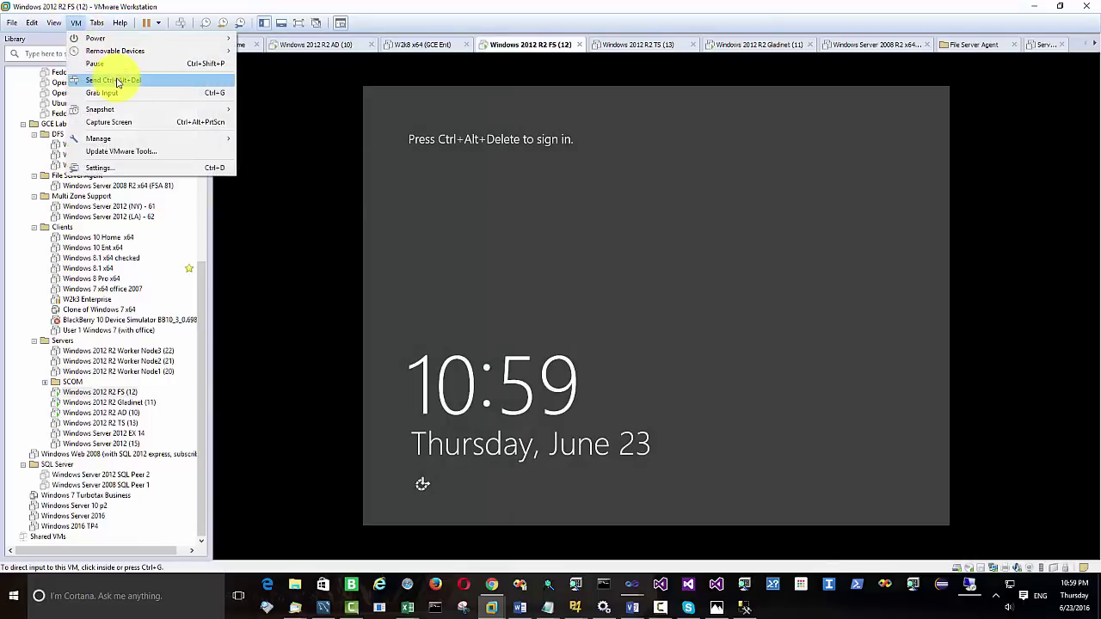
{"action": "left_click", "coordinate": [125, 80]}
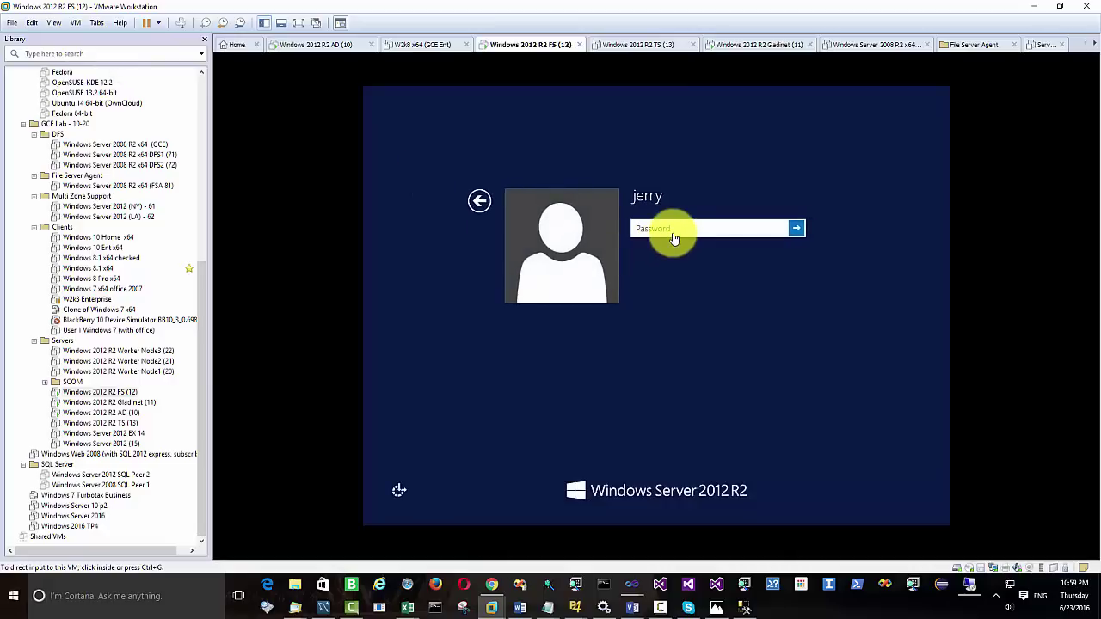
{"action": "left_click", "coordinate": [686, 229]}
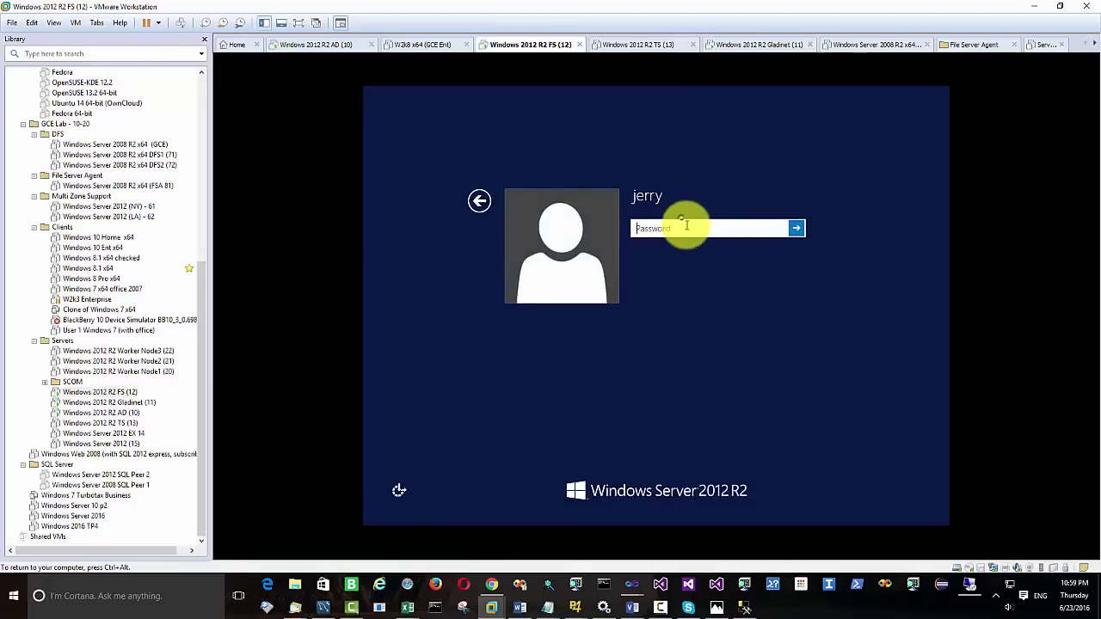
{"action": "type", "text": "••••••••"}
{"action": "key", "text": "Return"}
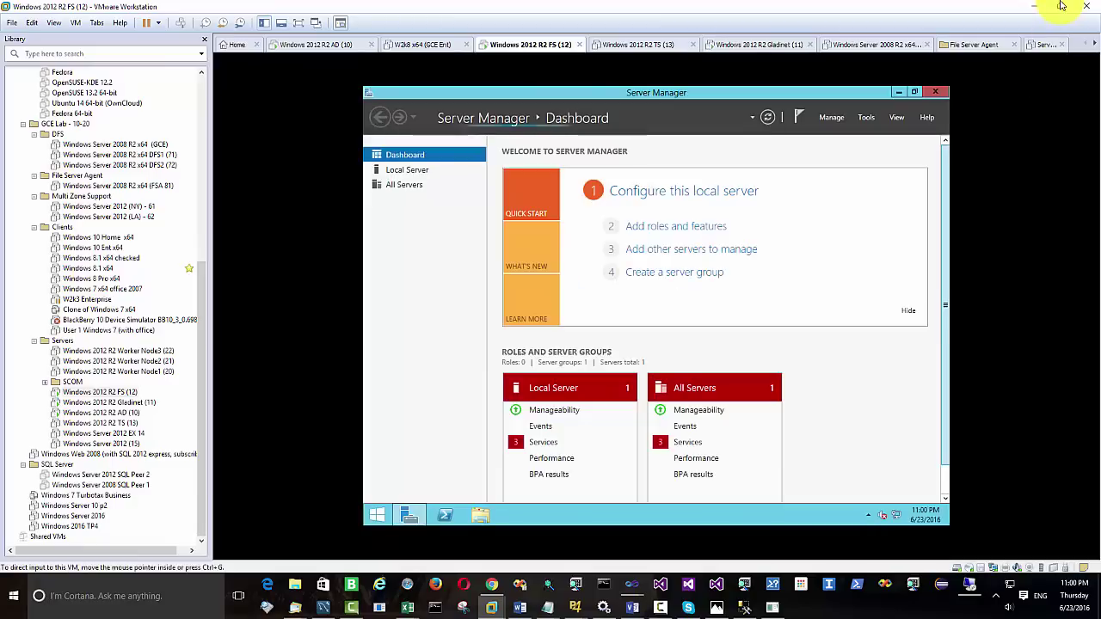
Restore and re-maximize the VMware window so the guest desktop fits, and open Local Disk (C:) in File Explorer
{"action": "left_click", "coordinate": [1059, 7]}
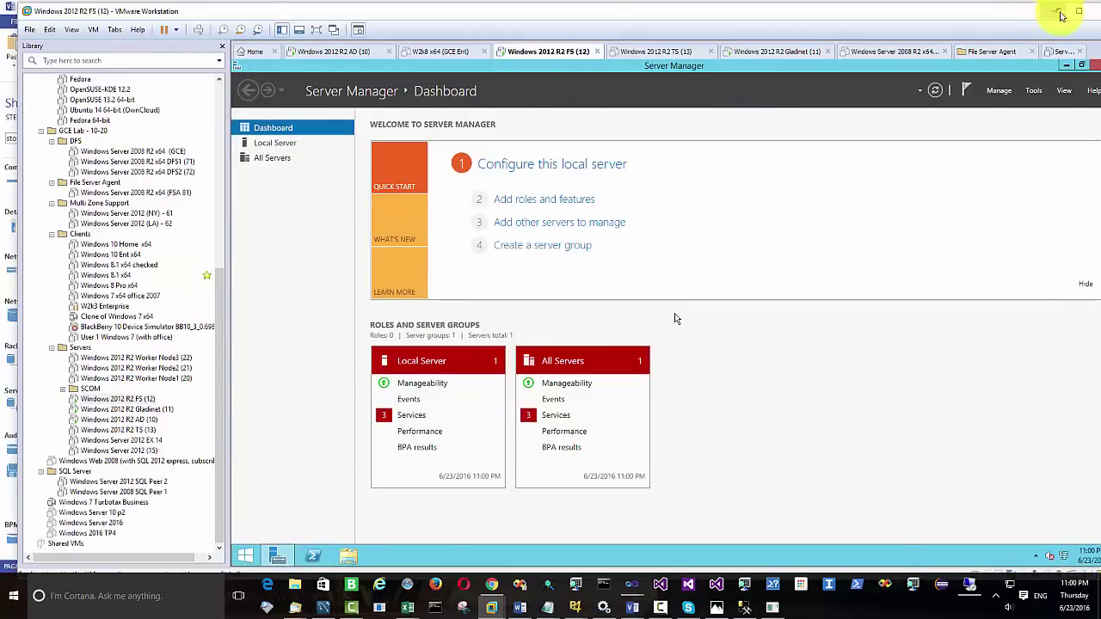
{"action": "left_click", "coordinate": [1078, 11]}
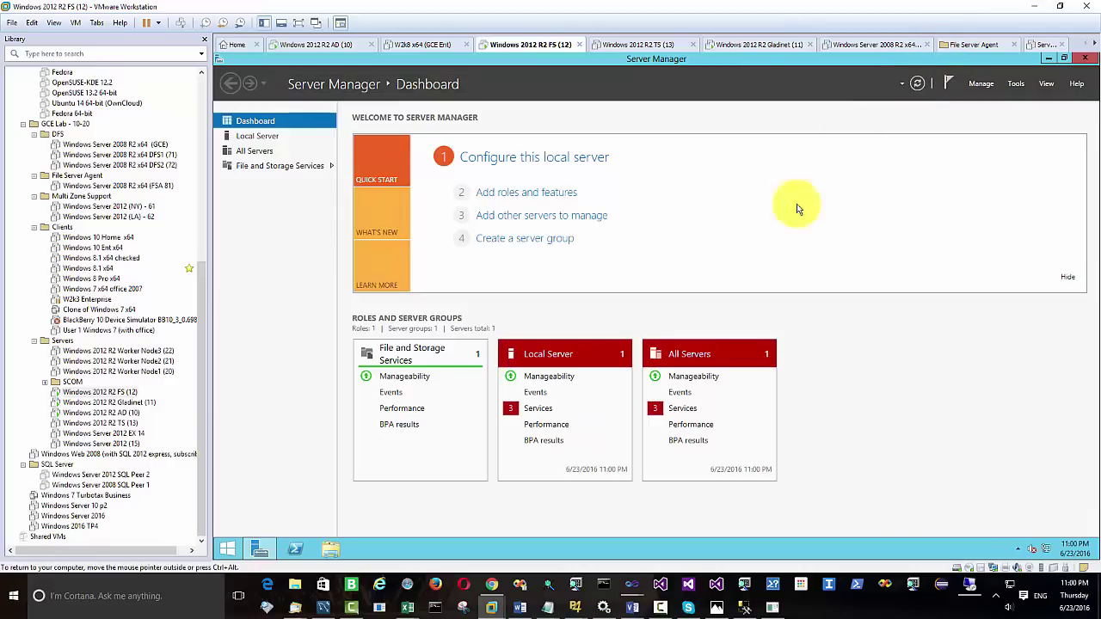
{"action": "left_click", "coordinate": [330, 549]}
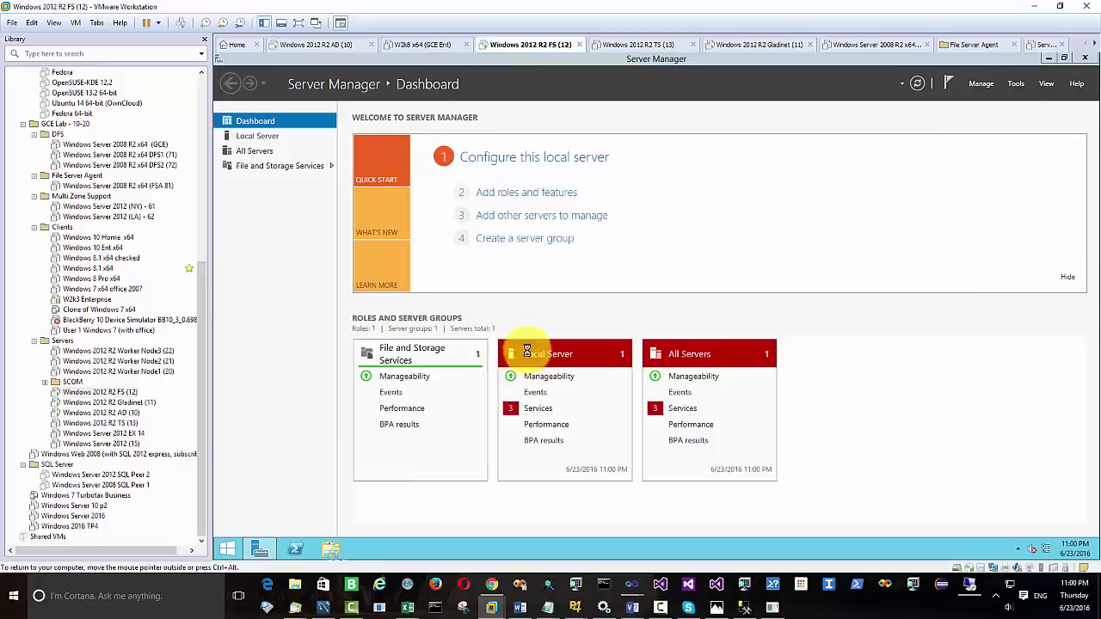
{"action": "double_click", "coordinate": [687, 302]}
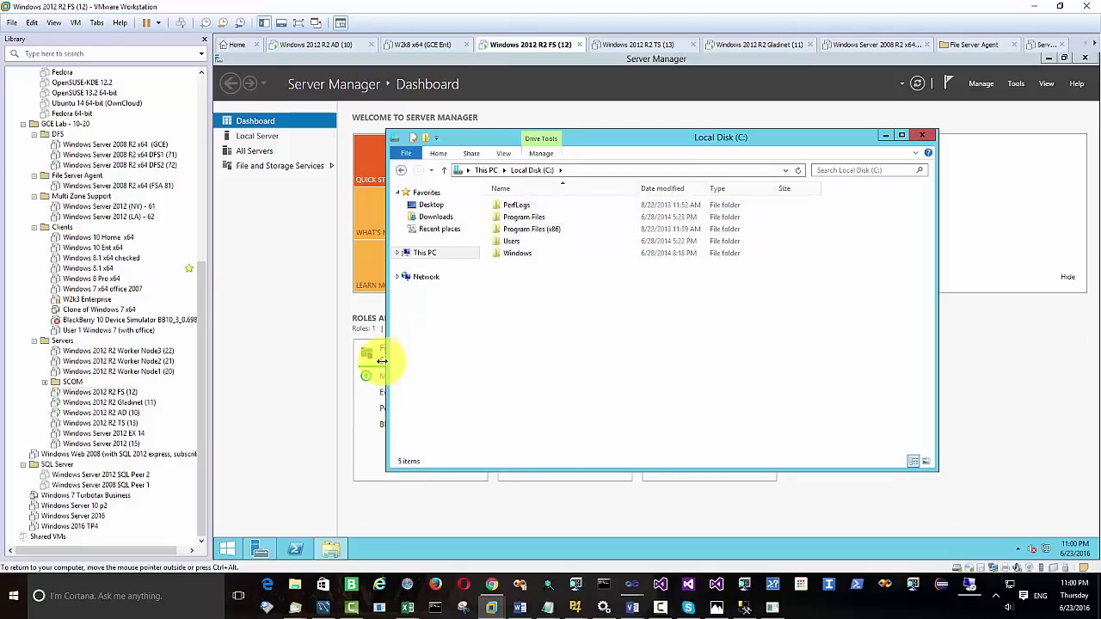
Go to labtech.centrestack.com in the server's Internet Explorer and dismiss the blocked-content warning
{"action": "left_click", "coordinate": [232, 552]}
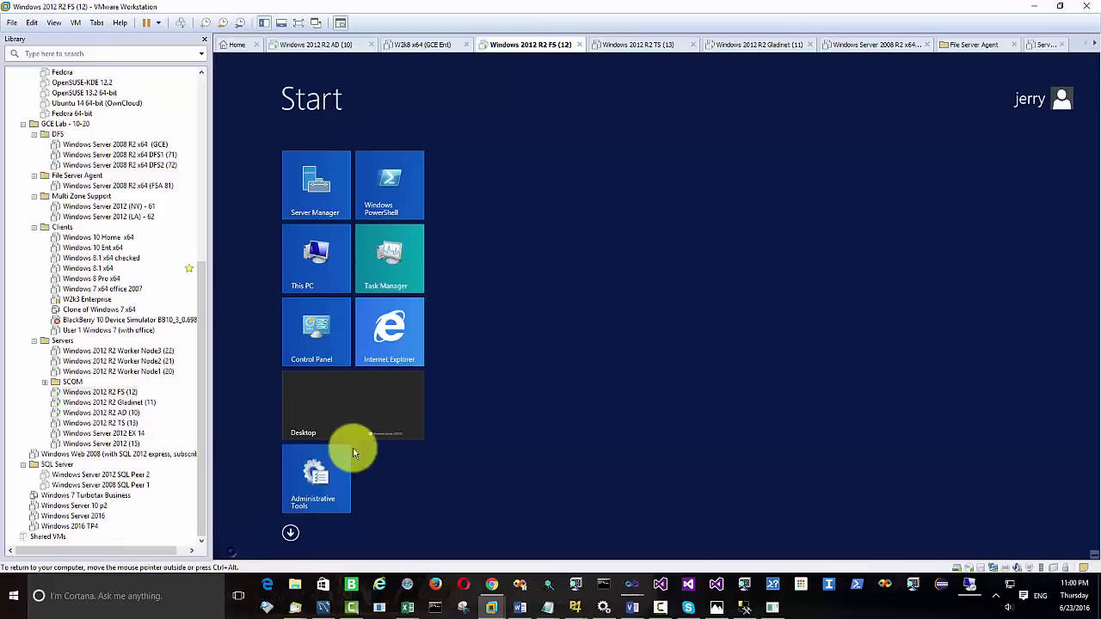
{"action": "left_click", "coordinate": [393, 347]}
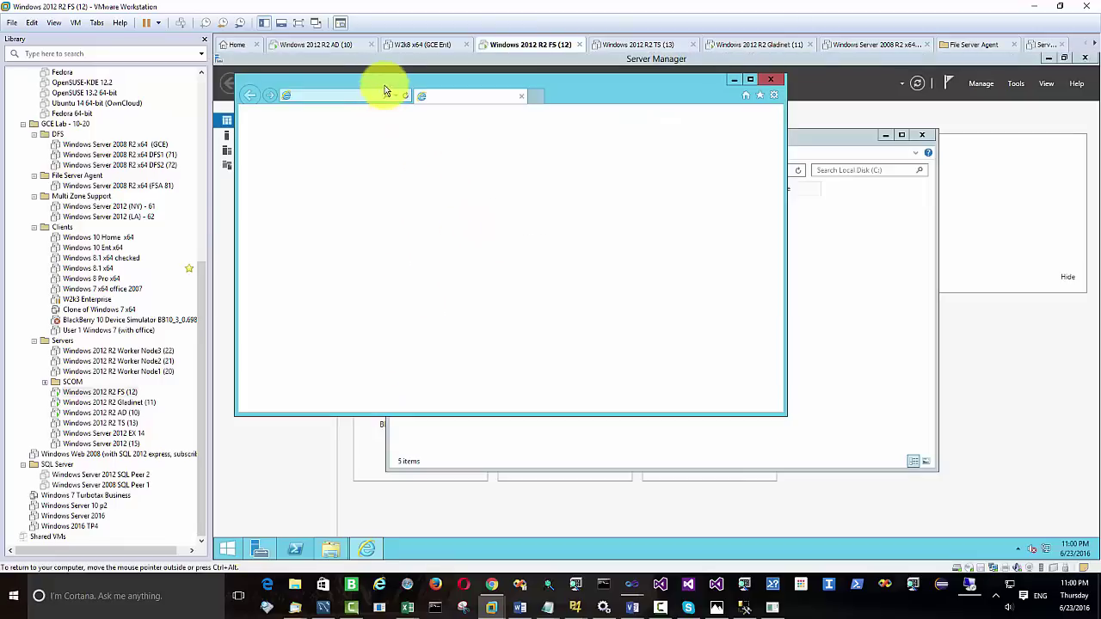
{"action": "left_click", "coordinate": [608, 339]}
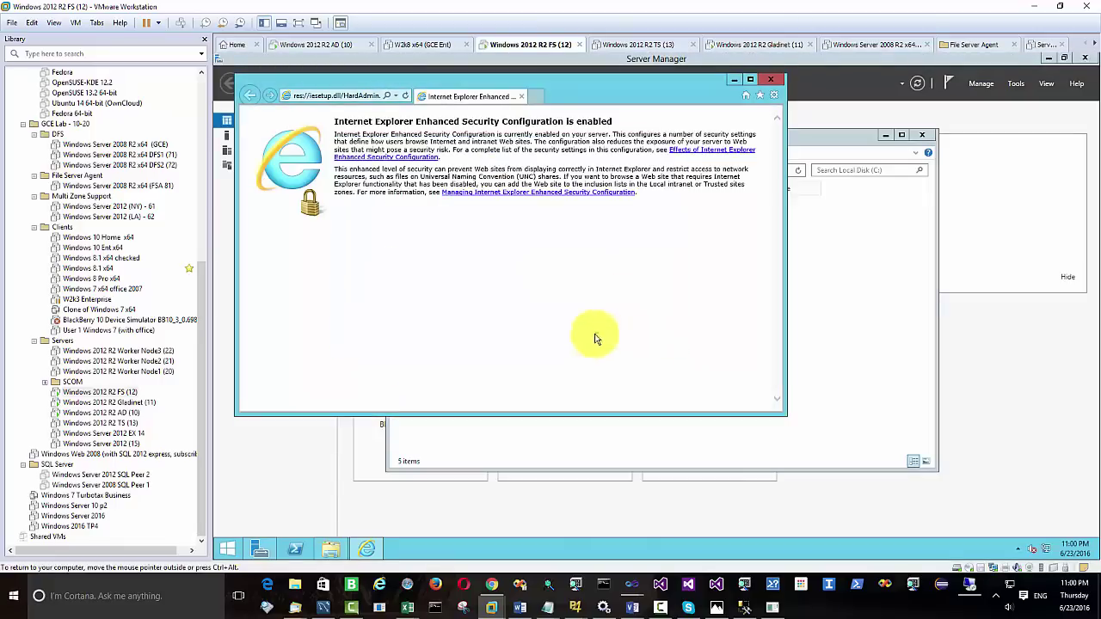
{"action": "left_click", "coordinate": [351, 98]}
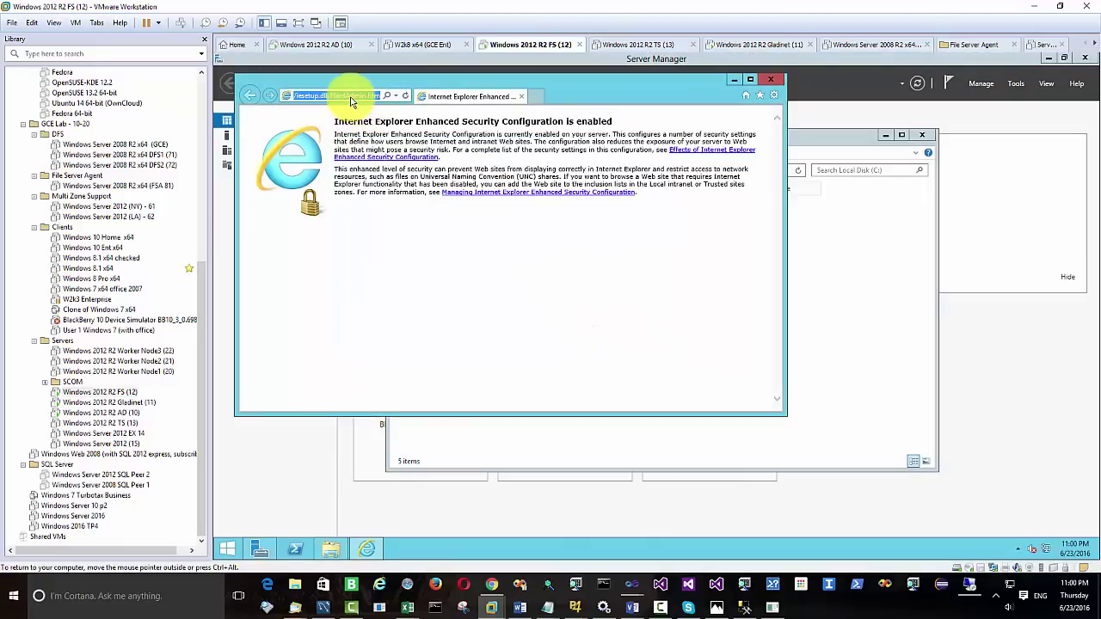
{"action": "type", "text": "gladin"}
{"action": "key", "text": "BackSpace"}
{"action": "key", "text": "BackSpace"}
{"action": "key", "text": "BackSpace"}
{"action": "key", "text": "BackSpace"}
{"action": "key", "text": "BackSpace"}
{"action": "key", "text": "BackSpace"}
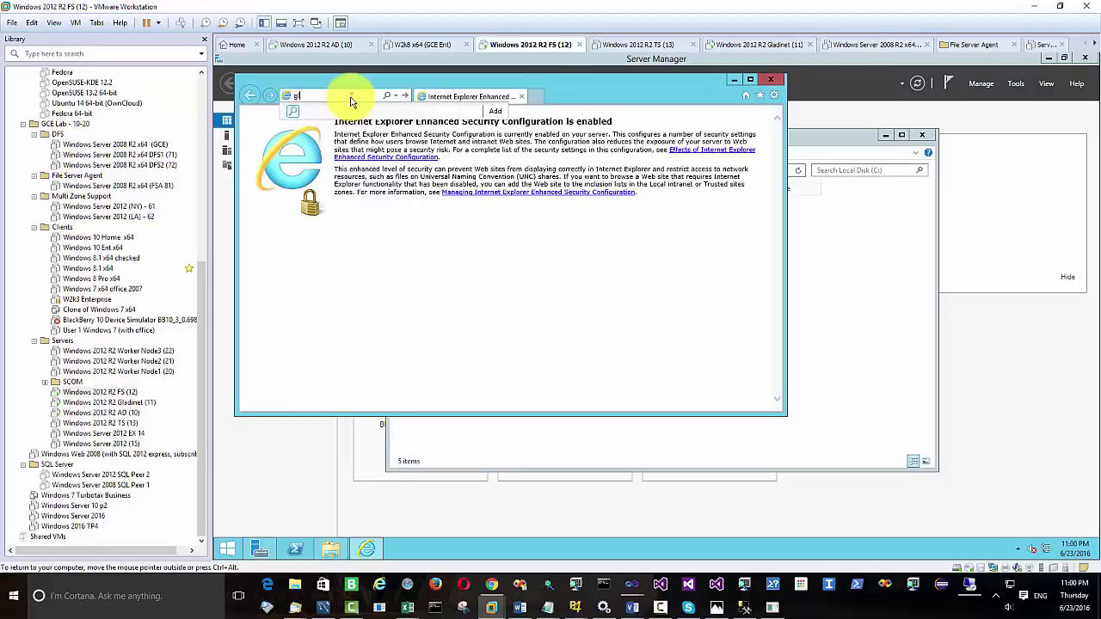
{"action": "type", "text": "labtech.cerrestac.com"}
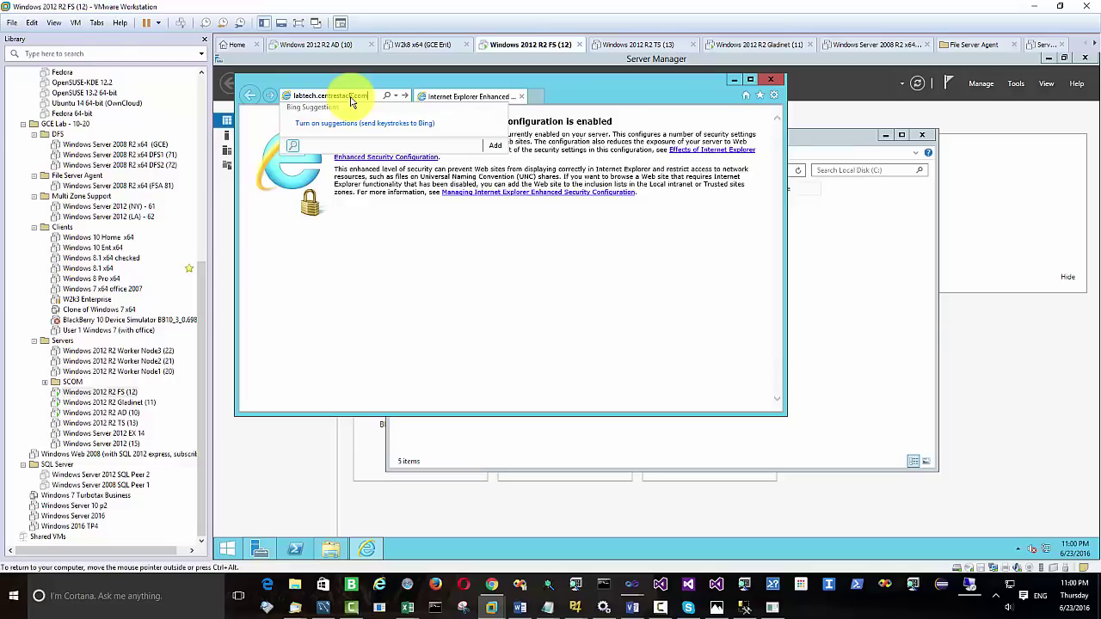
{"action": "key", "text": "Return"}
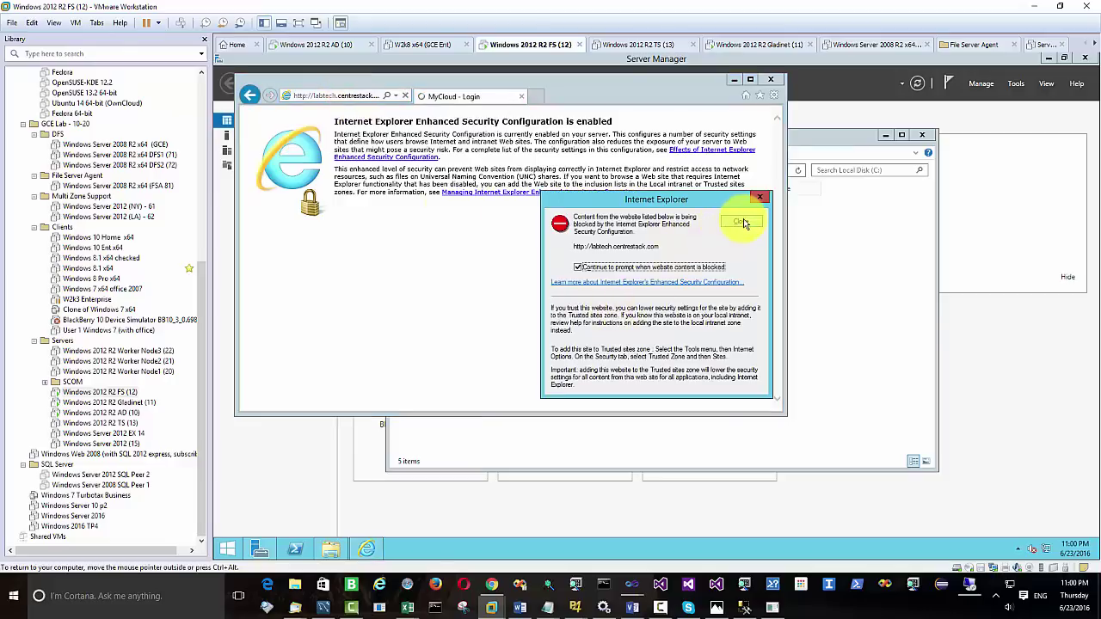
{"action": "left_click", "coordinate": [742, 222]}
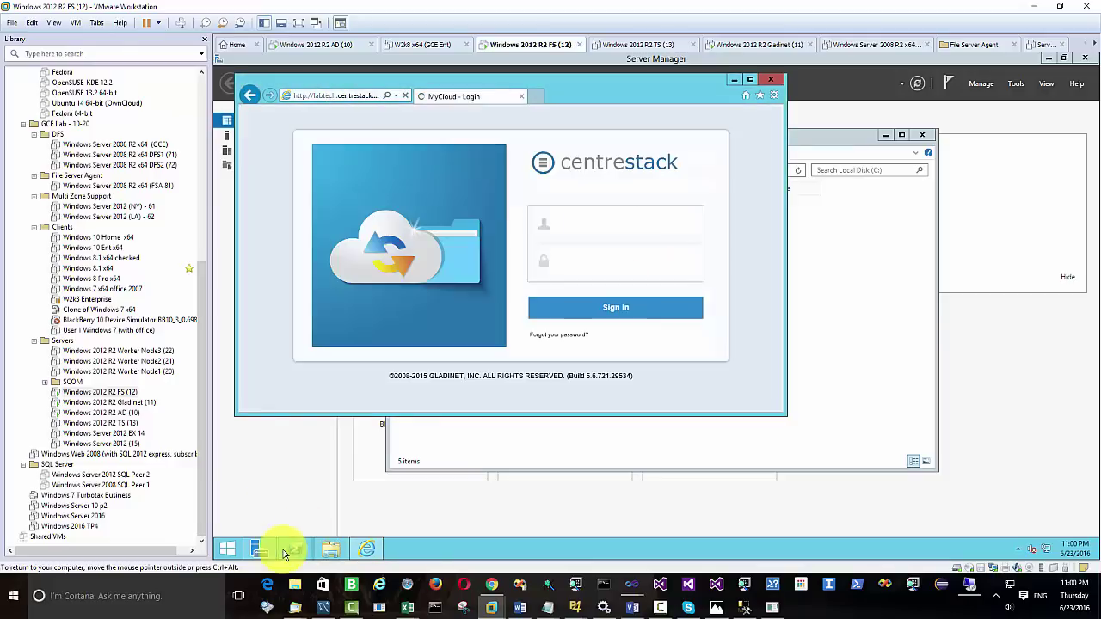
Turn off IE Enhanced Security Configuration for both Administrators and Users in Server Manager's Local Server properties
{"action": "left_click", "coordinate": [258, 553]}
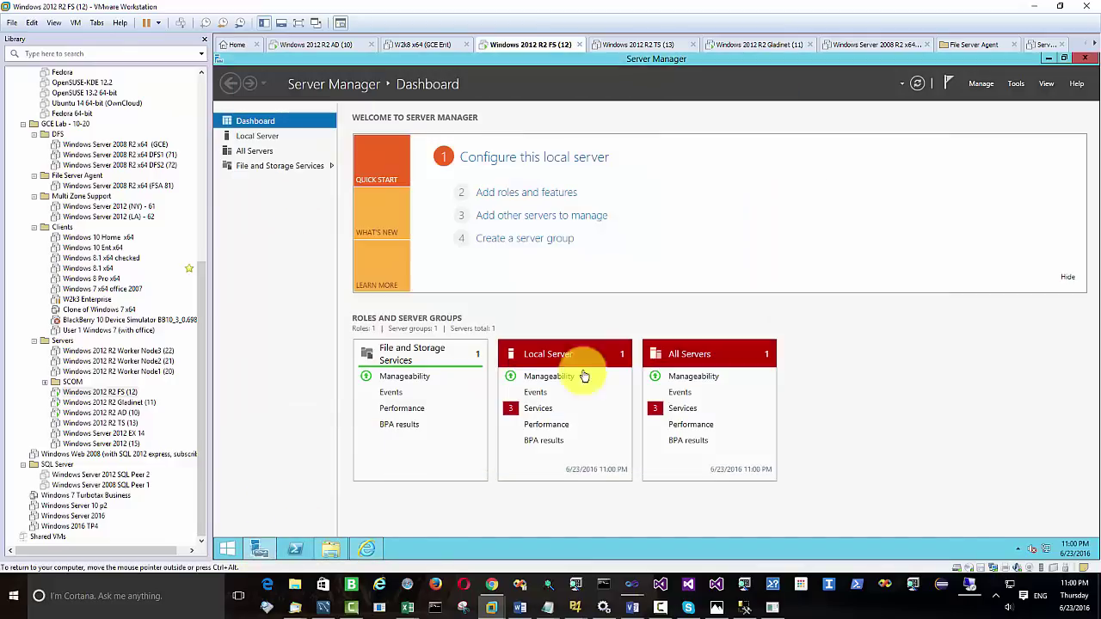
{"action": "left_click", "coordinate": [284, 141]}
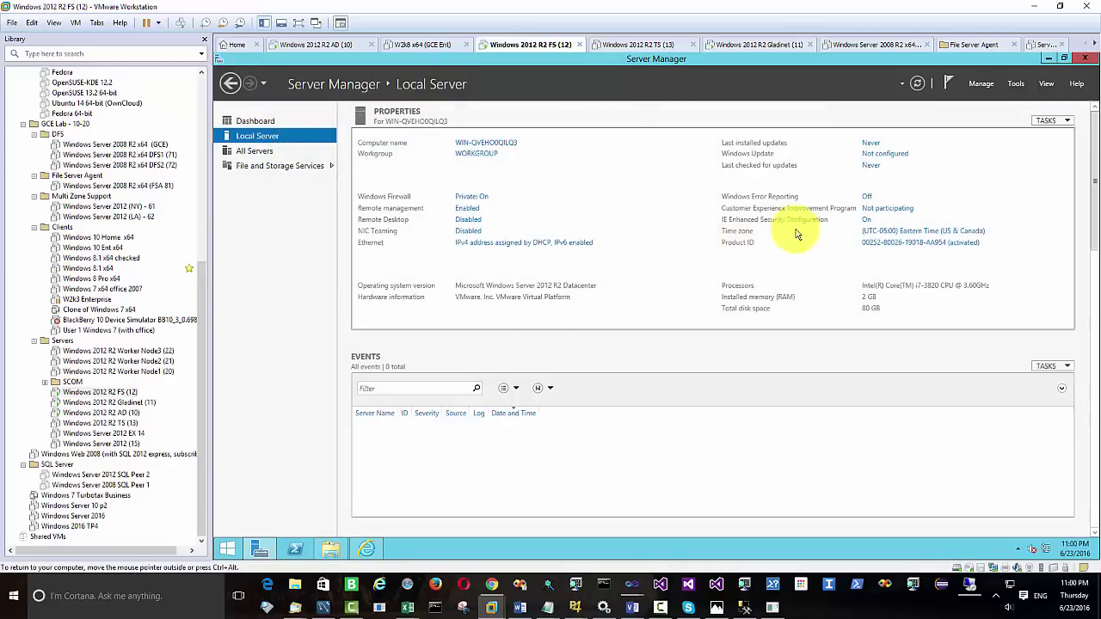
{"action": "left_click", "coordinate": [866, 220]}
{"action": "left_click", "coordinate": [582, 285]}
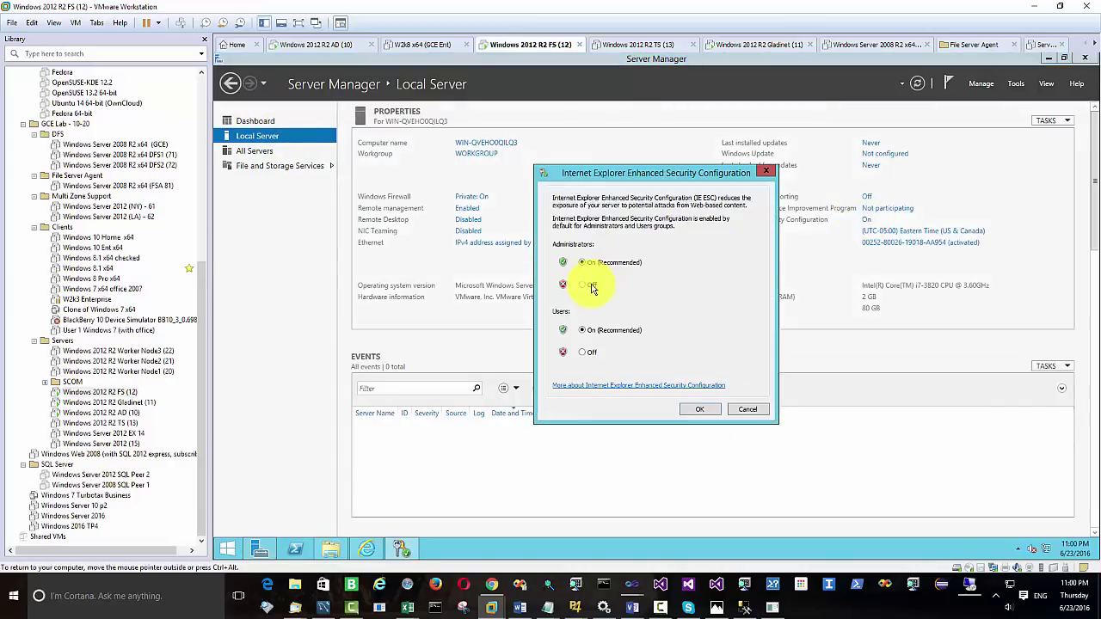
{"action": "left_click", "coordinate": [582, 352]}
{"action": "left_click", "coordinate": [701, 408]}
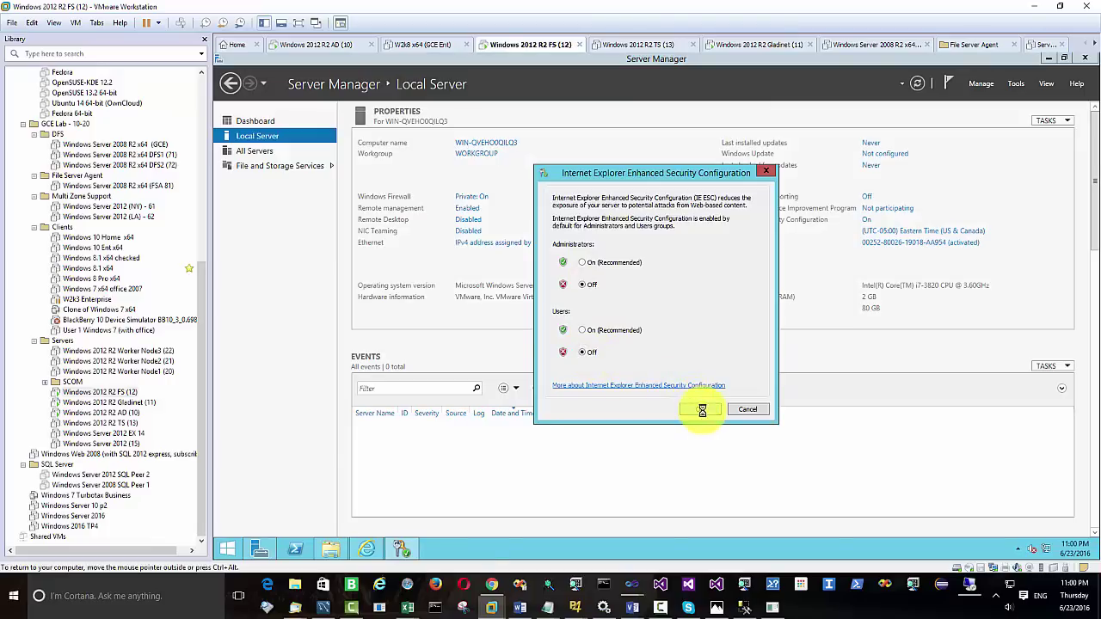
Sign in to the CentreStack portal with the administrator login and account password, and enlarge the browser window
{"action": "mouse_move", "coordinate": [375, 553]}
{"action": "left_click", "coordinate": [374, 555]}
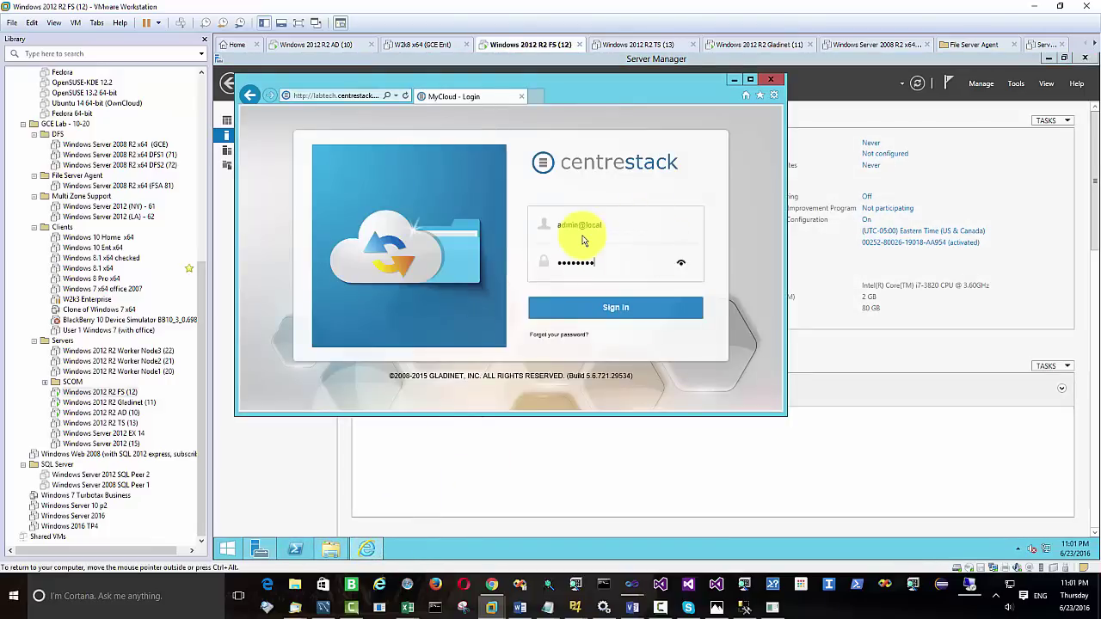
{"action": "key", "text": "Return"}
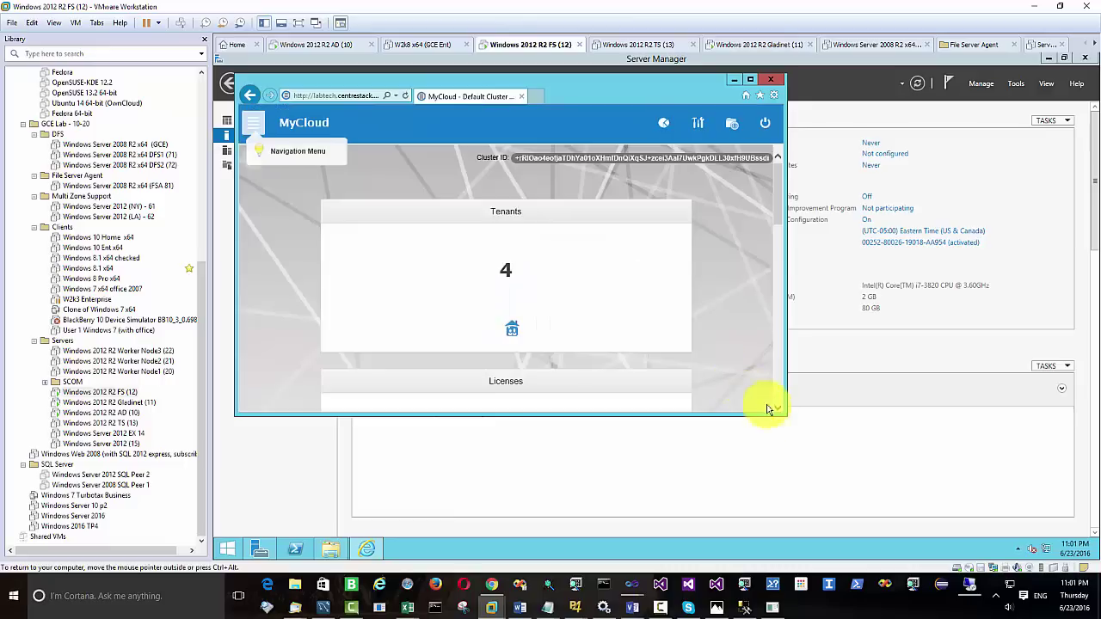
{"action": "left_click_drag", "start_coordinate": [783, 413], "coordinate": [921, 495]}
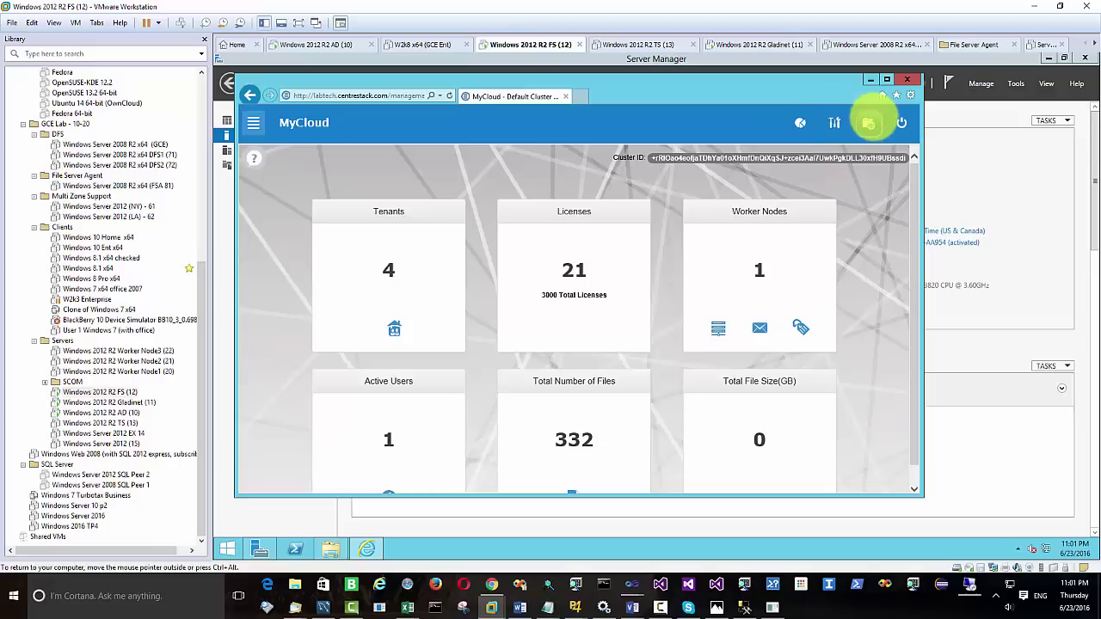
From the portal's file browser settings, download and save the 64-bit MyCloud Server Agent package 7.6.1879
{"action": "left_click", "coordinate": [871, 122]}
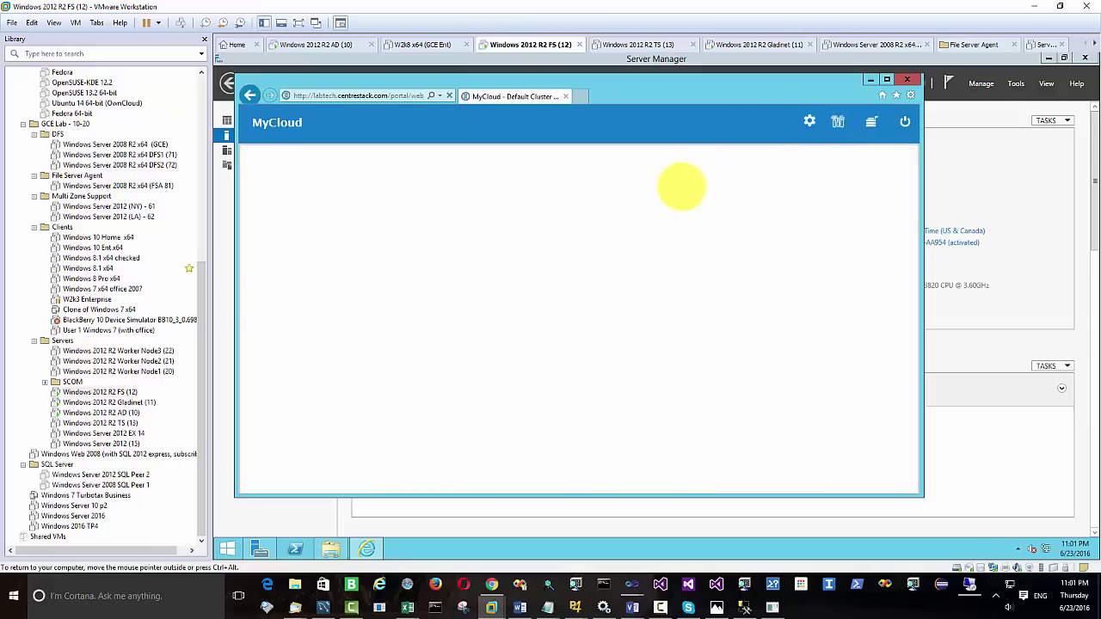
{"action": "left_click", "coordinate": [806, 125]}
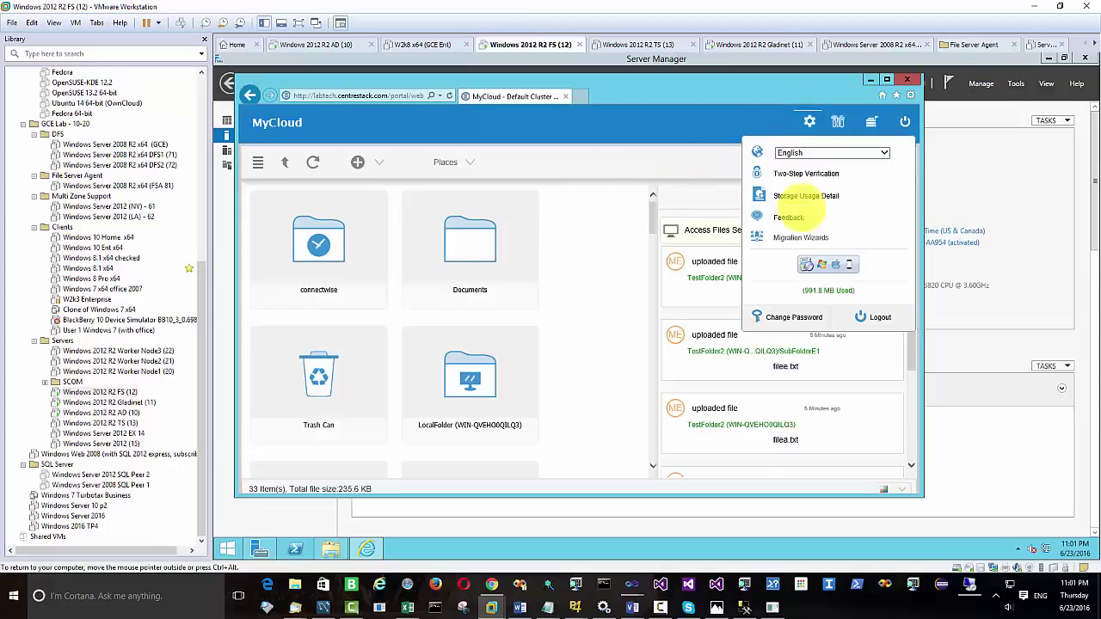
{"action": "left_click", "coordinate": [811, 265]}
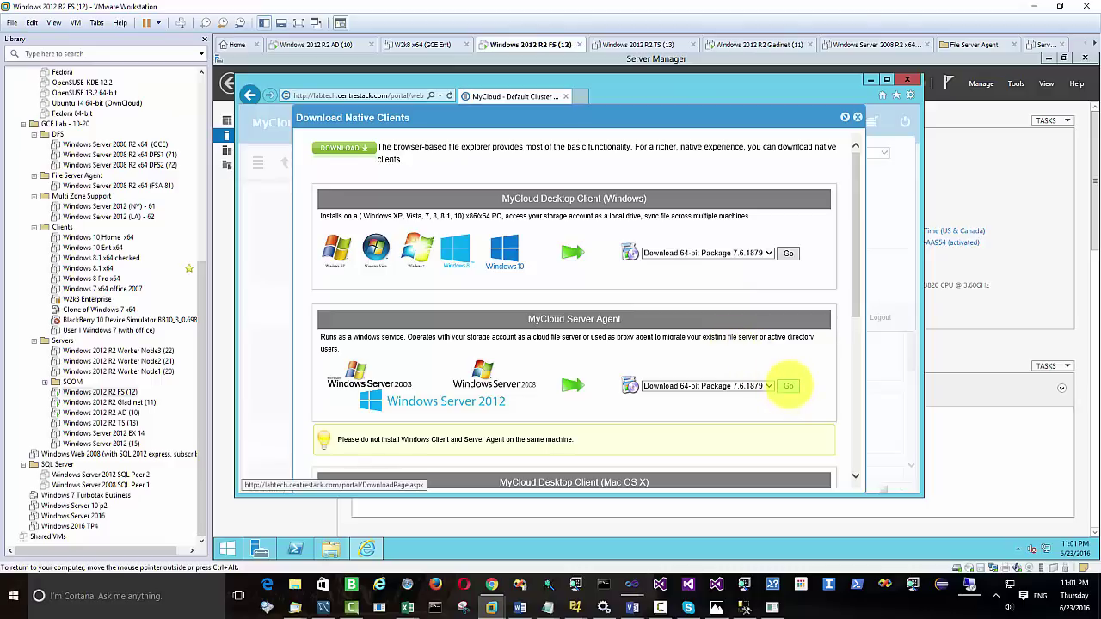
{"action": "left_click", "coordinate": [788, 386]}
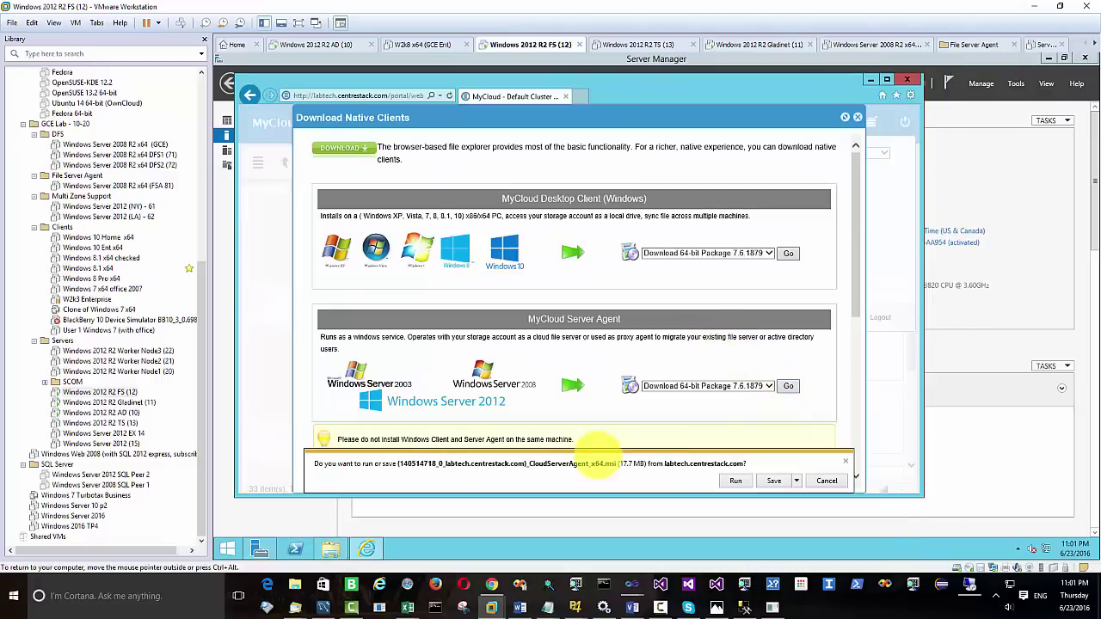
{"action": "left_click", "coordinate": [774, 481]}
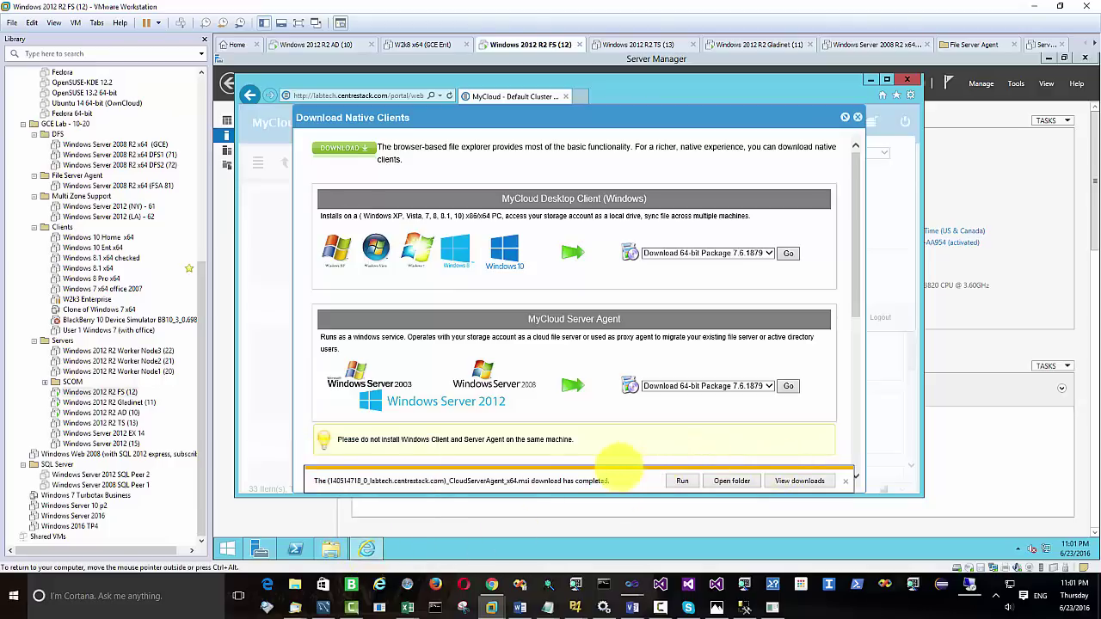
Add the .NET Framework 3.5 feature to the local server through Server Manager's Add Roles and Features Wizard
{"action": "left_click", "coordinate": [260, 548]}
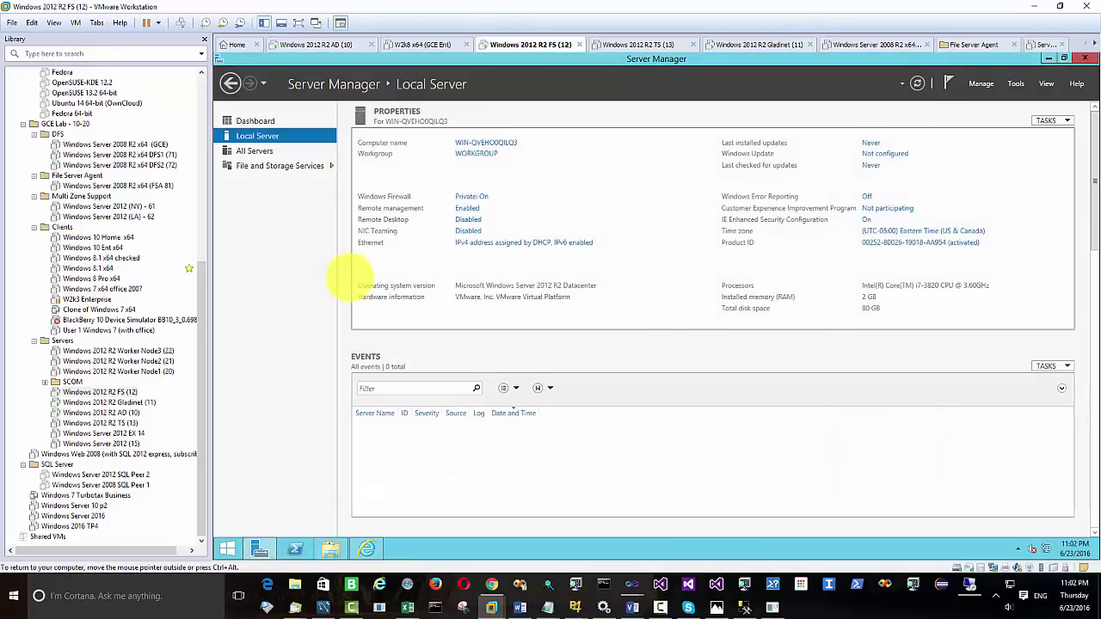
{"action": "left_click", "coordinate": [981, 84]}
{"action": "left_click", "coordinate": [989, 91]}
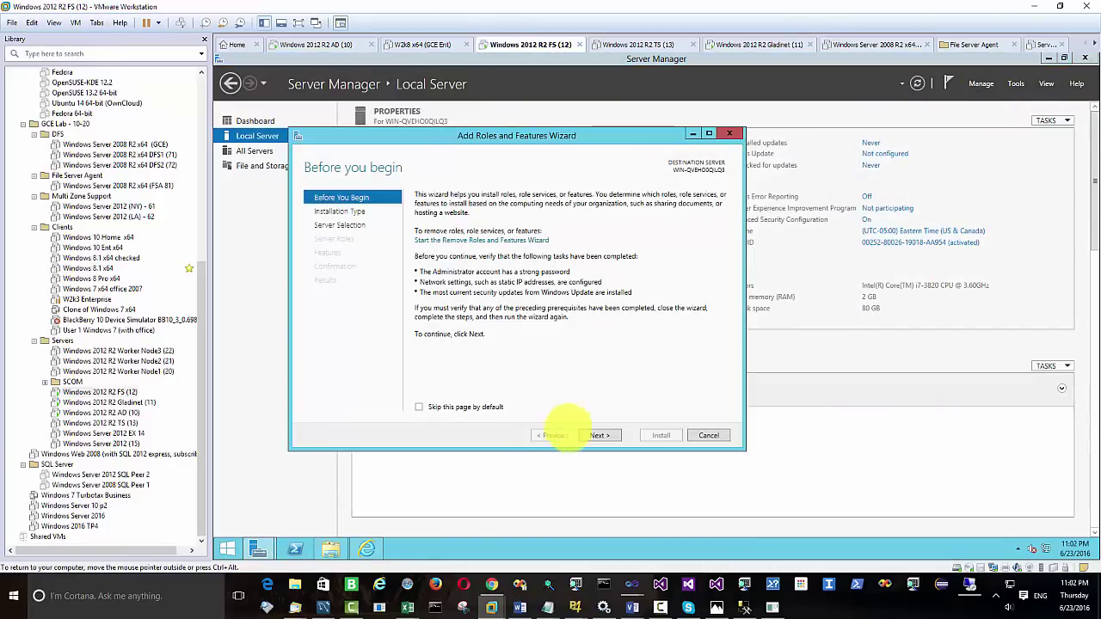
{"action": "left_click", "coordinate": [599, 435]}
{"action": "left_click", "coordinate": [599, 435]}
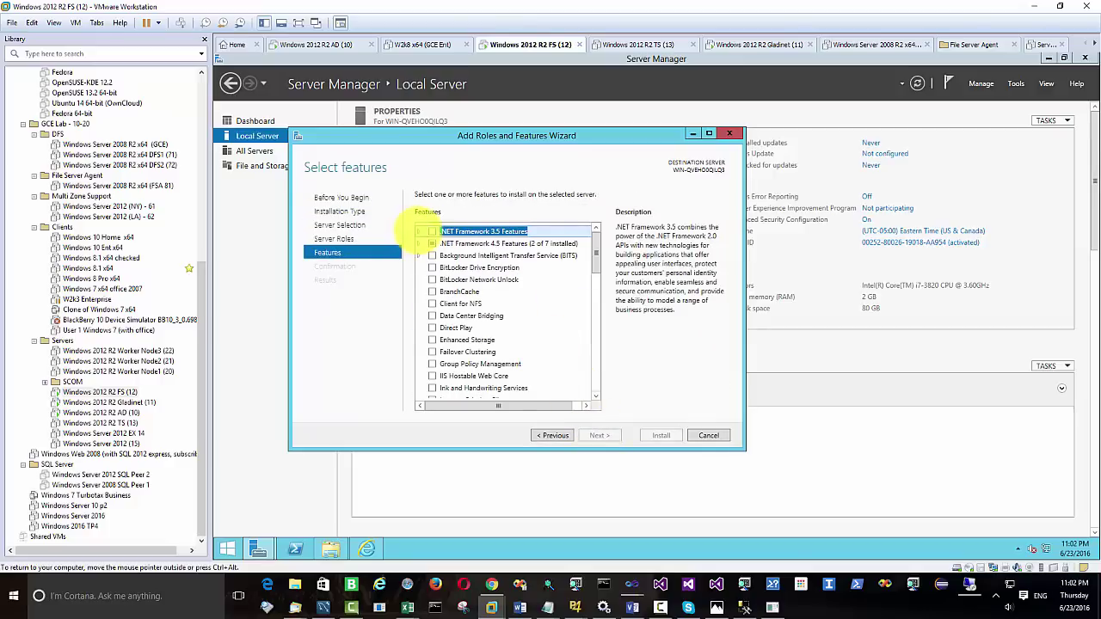
{"action": "left_click", "coordinate": [431, 232]}
{"action": "left_click", "coordinate": [418, 231]}
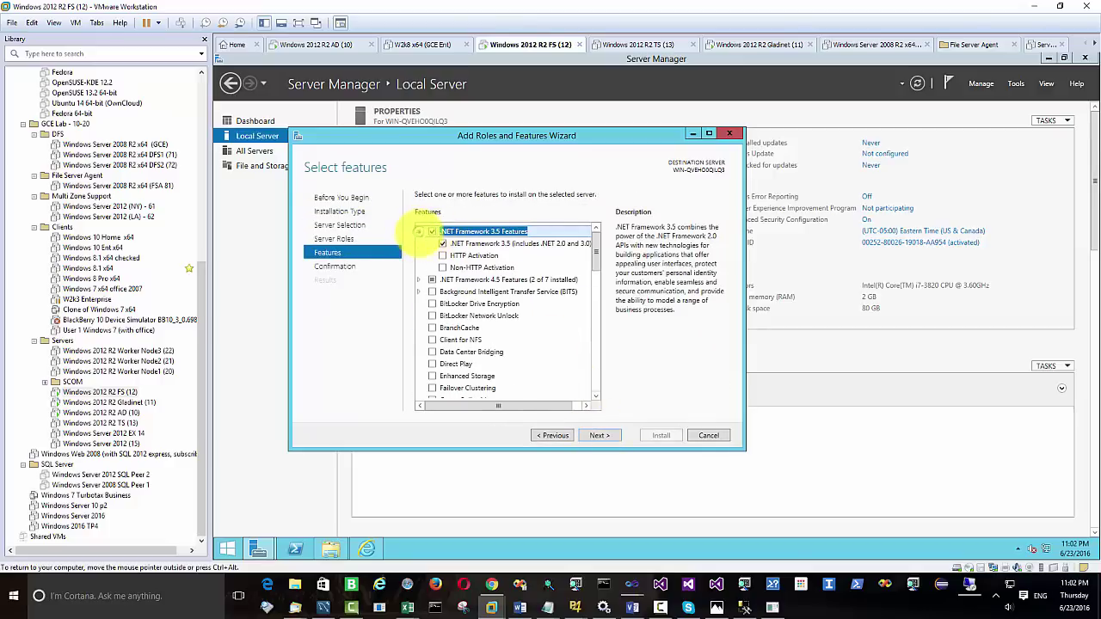
{"action": "left_click", "coordinate": [599, 435]}
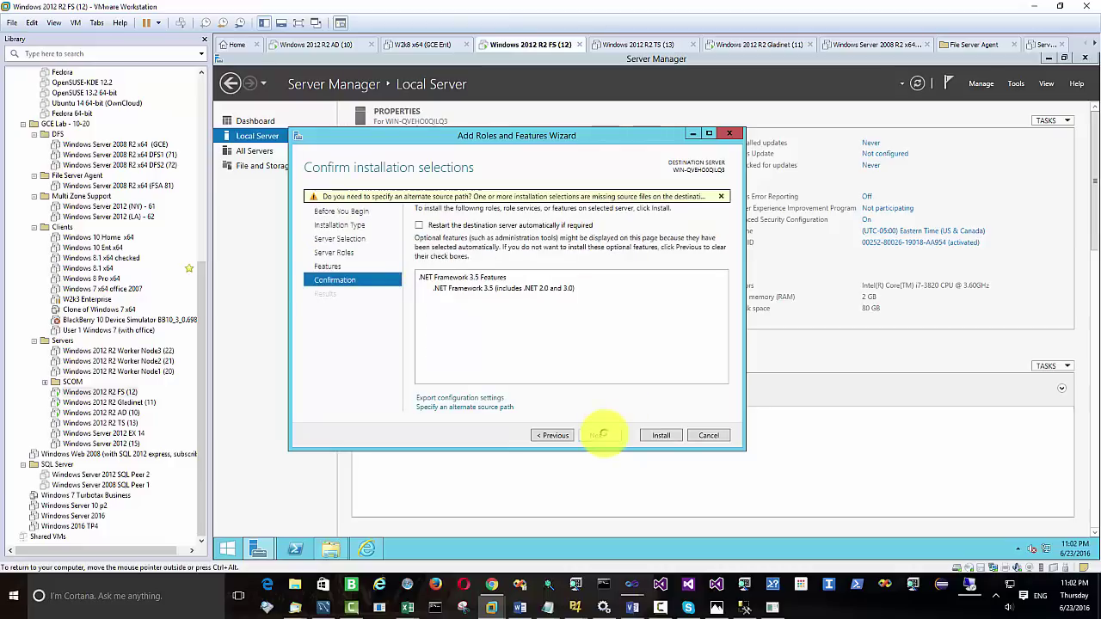
{"action": "left_click", "coordinate": [659, 435]}
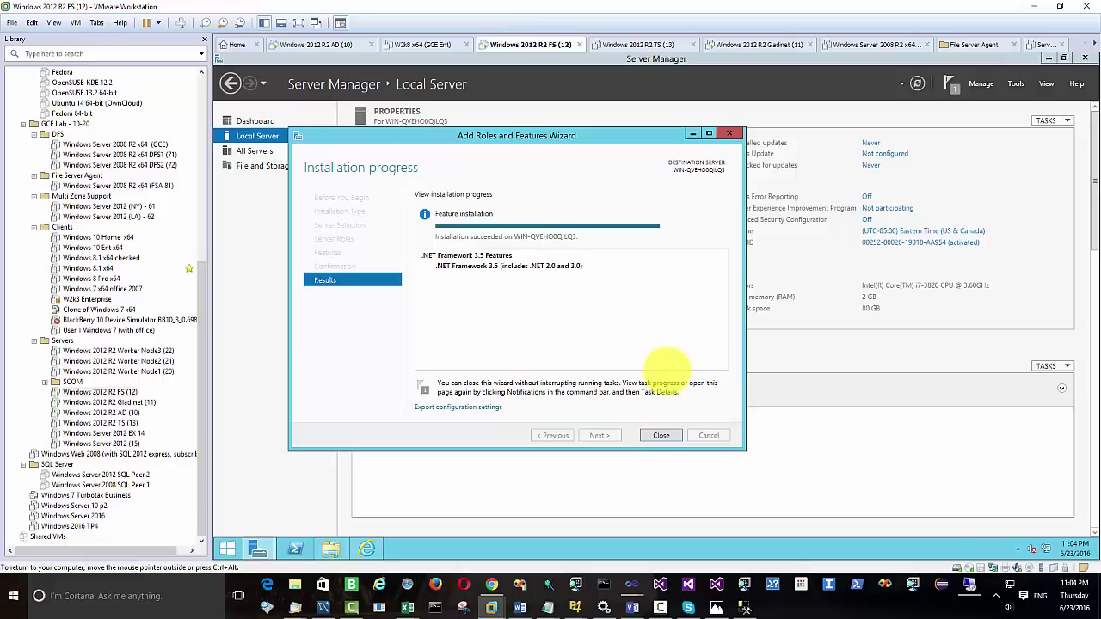
{"action": "left_click", "coordinate": [660, 435]}
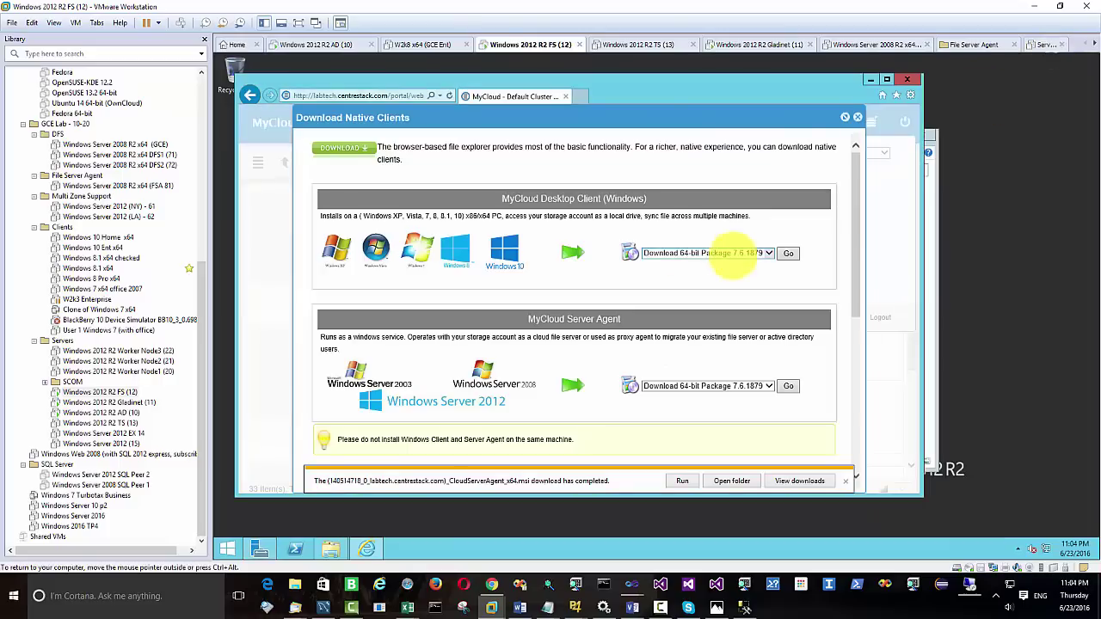
Install the downloaded Cloud Server Agent package, accepting its license agreement and the elevation request, and restart the server
{"action": "left_click", "coordinate": [681, 481]}
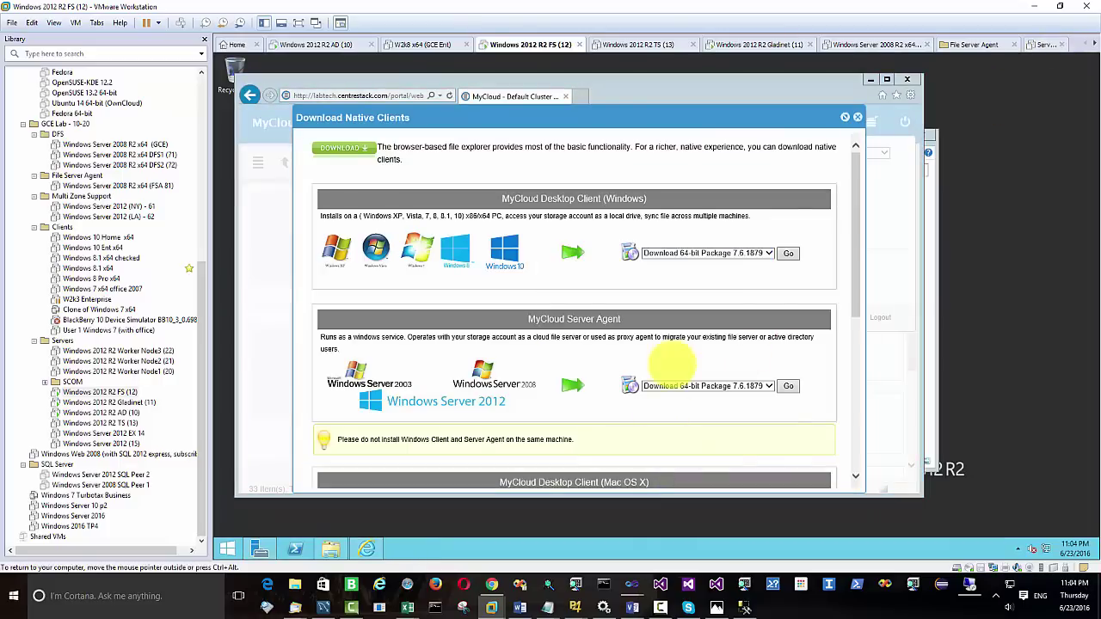
{"action": "left_click", "coordinate": [767, 397]}
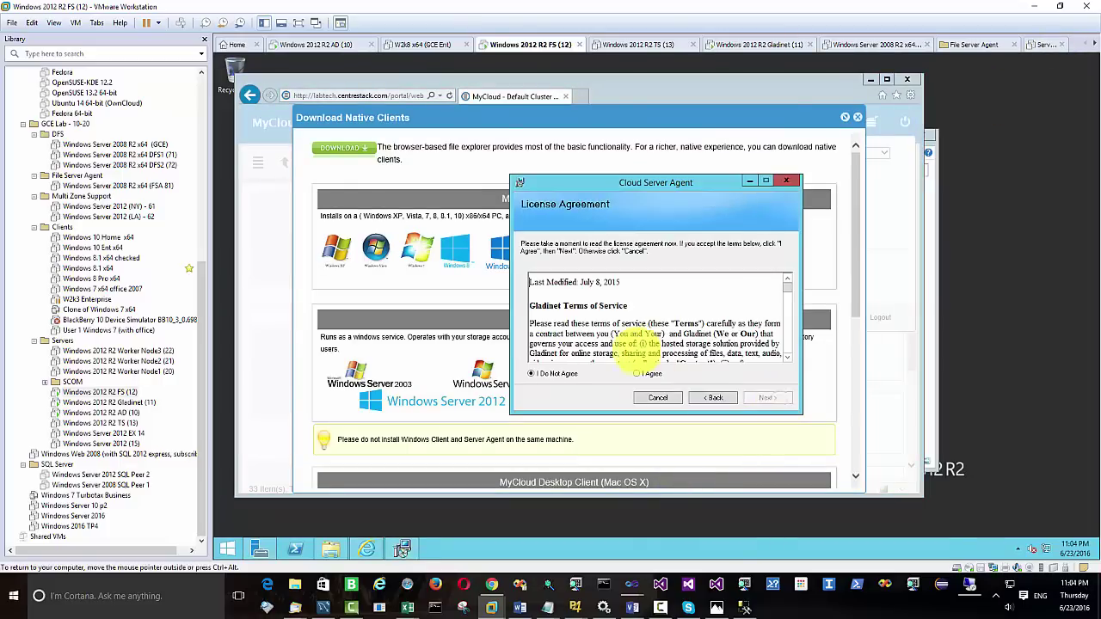
{"action": "left_click", "coordinate": [637, 373]}
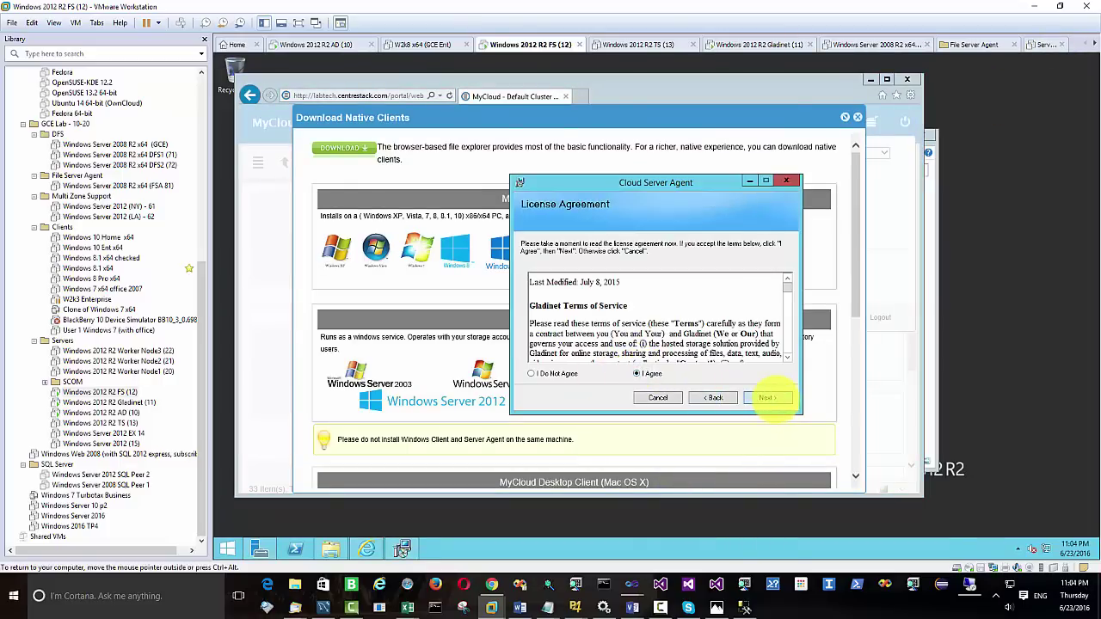
{"action": "left_click", "coordinate": [767, 397]}
{"action": "left_click", "coordinate": [767, 397]}
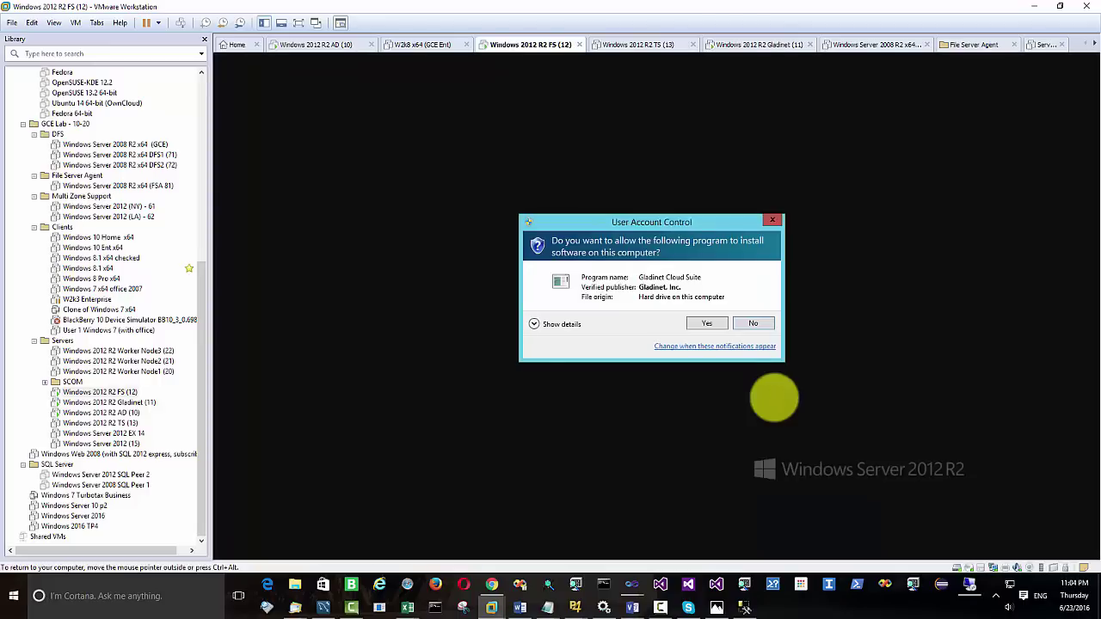
{"action": "left_click", "coordinate": [706, 323]}
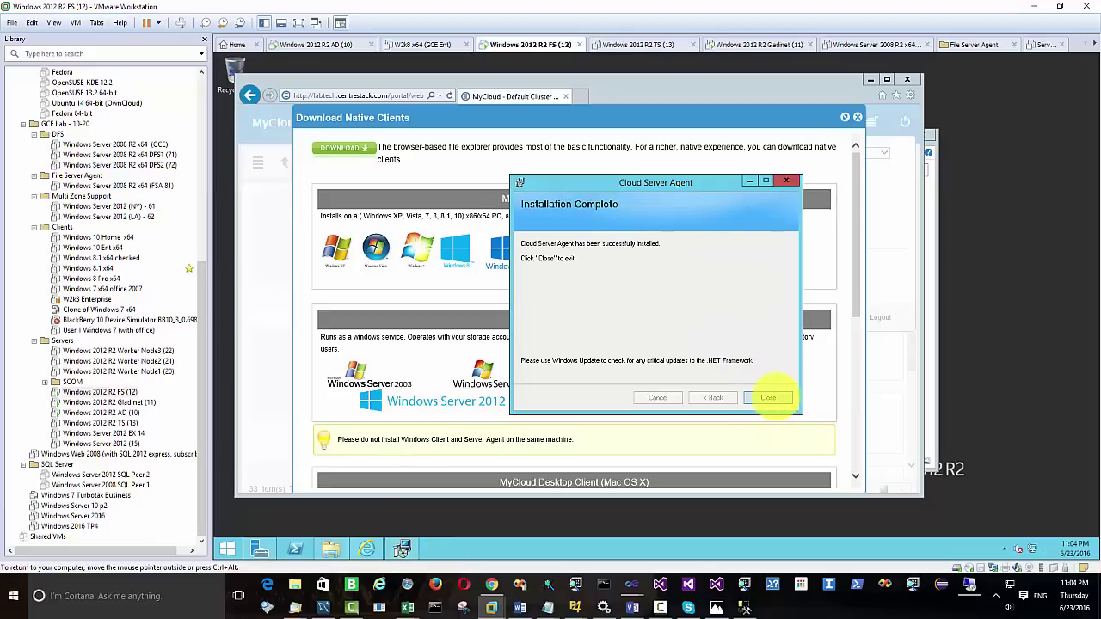
{"action": "left_click", "coordinate": [768, 397]}
{"action": "left_click", "coordinate": [671, 323]}
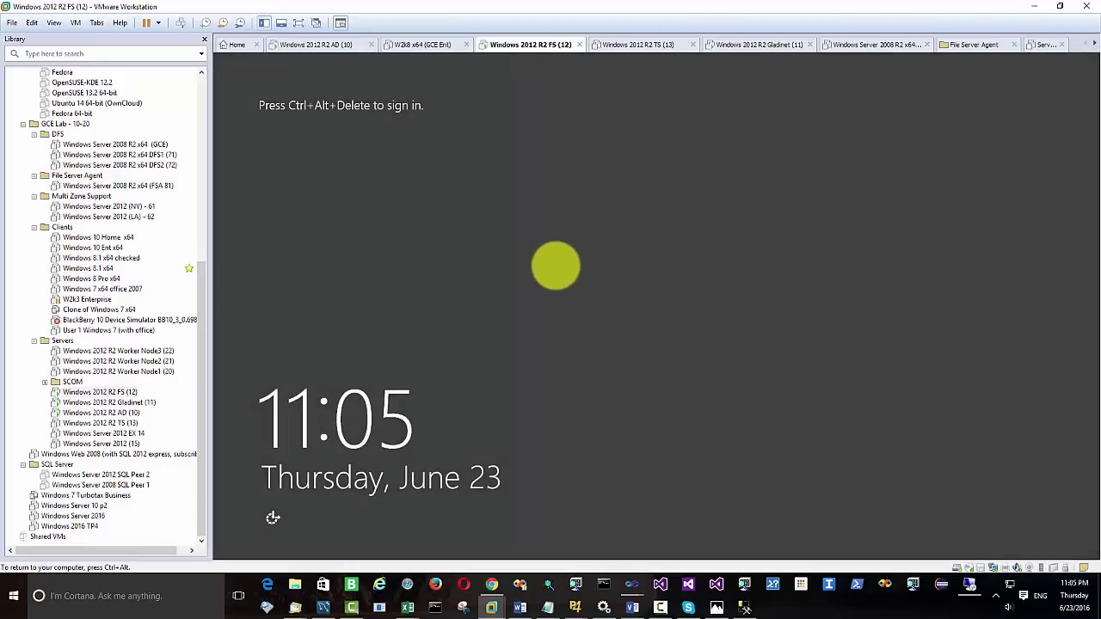
Sign back in to the server VM with the Windows account password and allow Gladinet Cloud Suite to make changes
{"action": "left_click", "coordinate": [75, 22]}
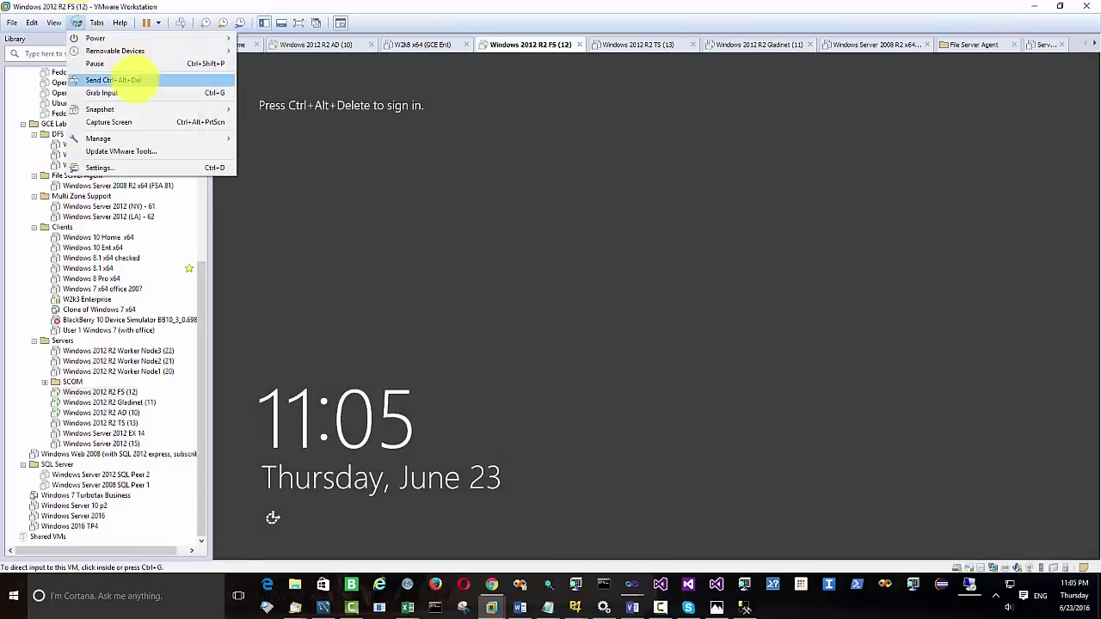
{"action": "left_click", "coordinate": [129, 80]}
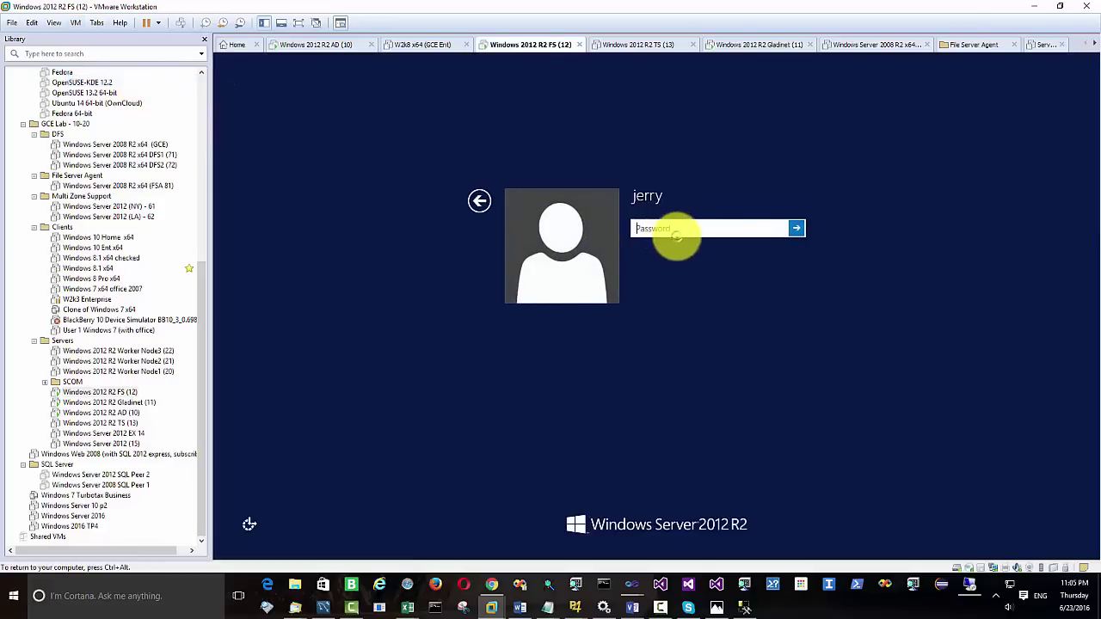
{"action": "key", "text": "Return"}
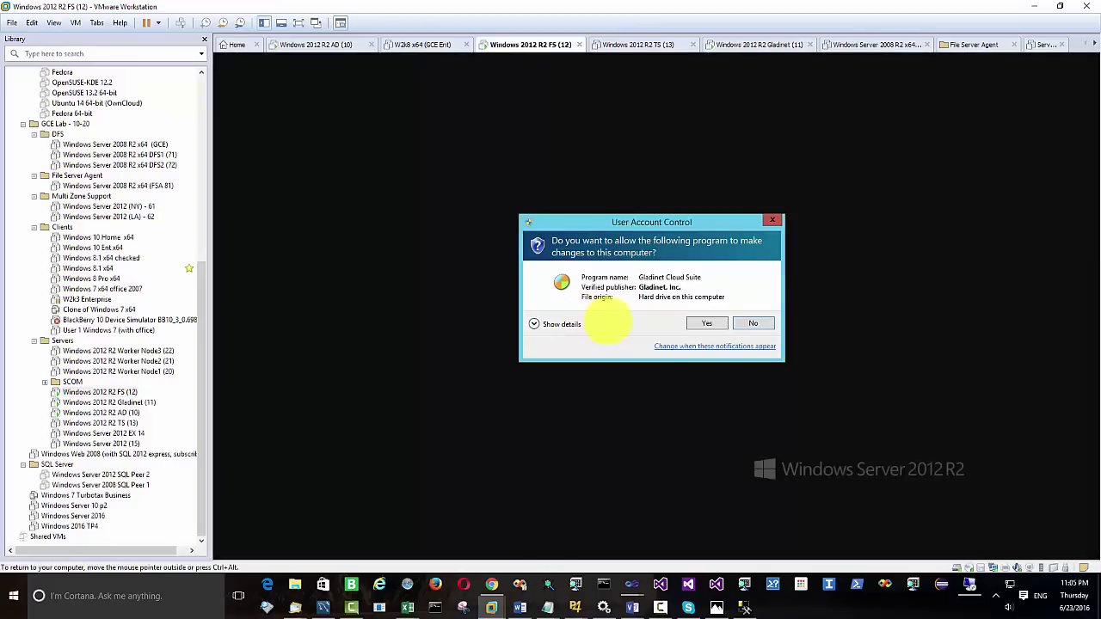
{"action": "left_click", "coordinate": [713, 323]}
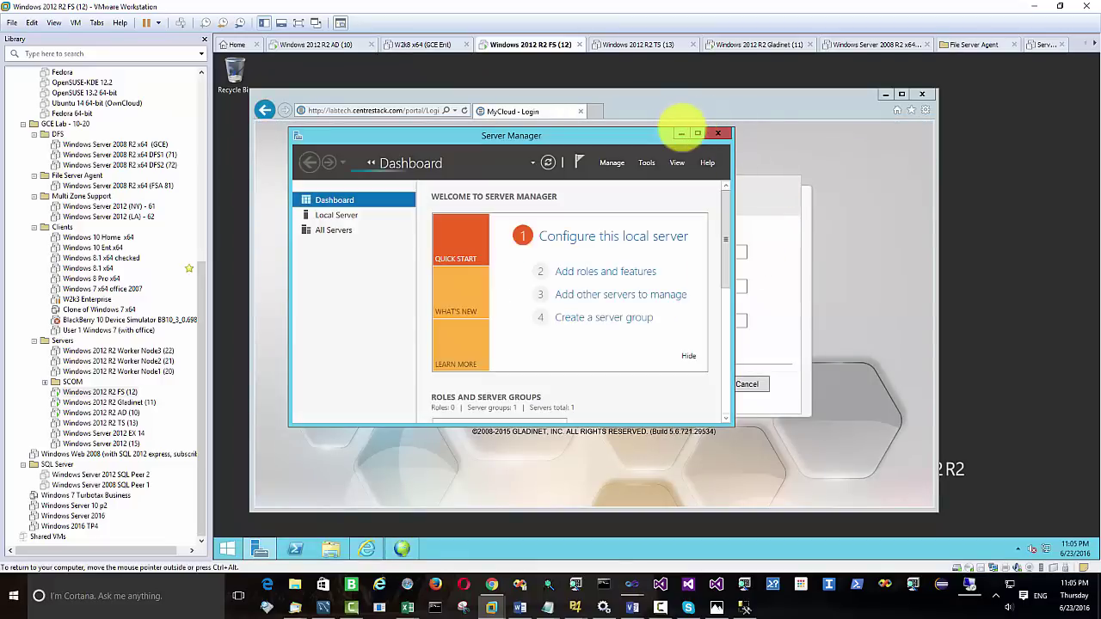
{"action": "left_click", "coordinate": [681, 133]}
{"action": "left_click", "coordinate": [884, 95]}
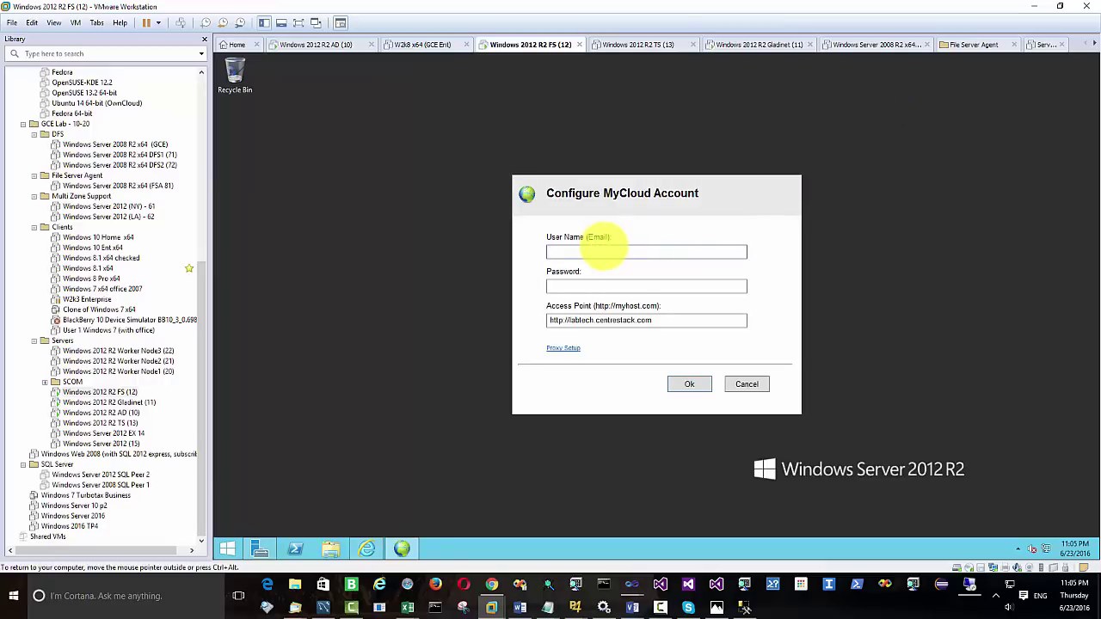
{"action": "type", "text": "local"}
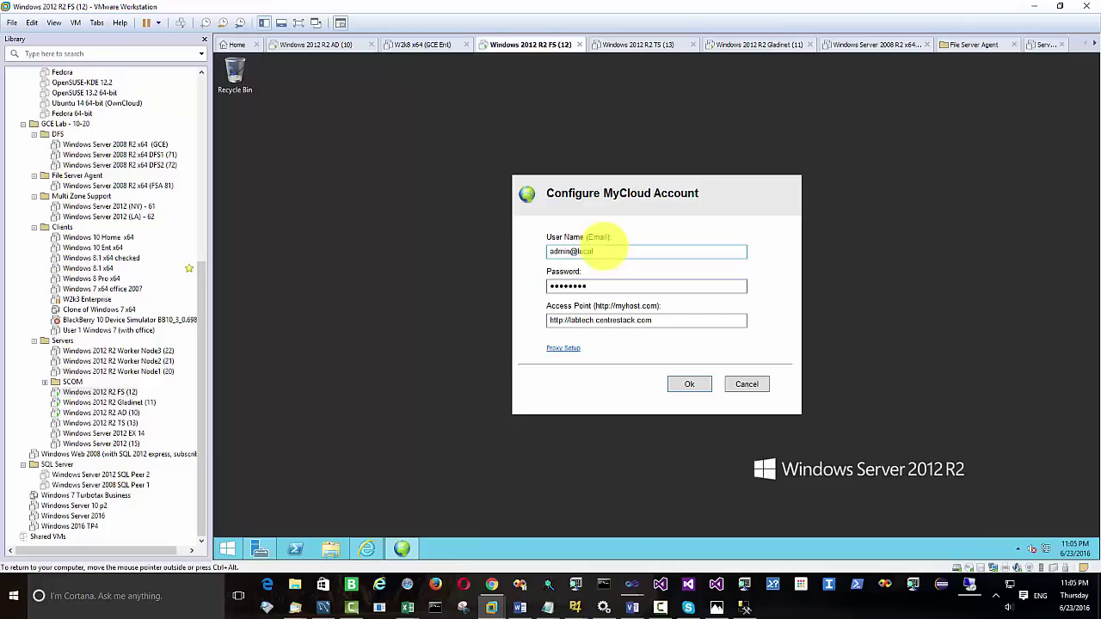
{"action": "left_click", "coordinate": [689, 383]}
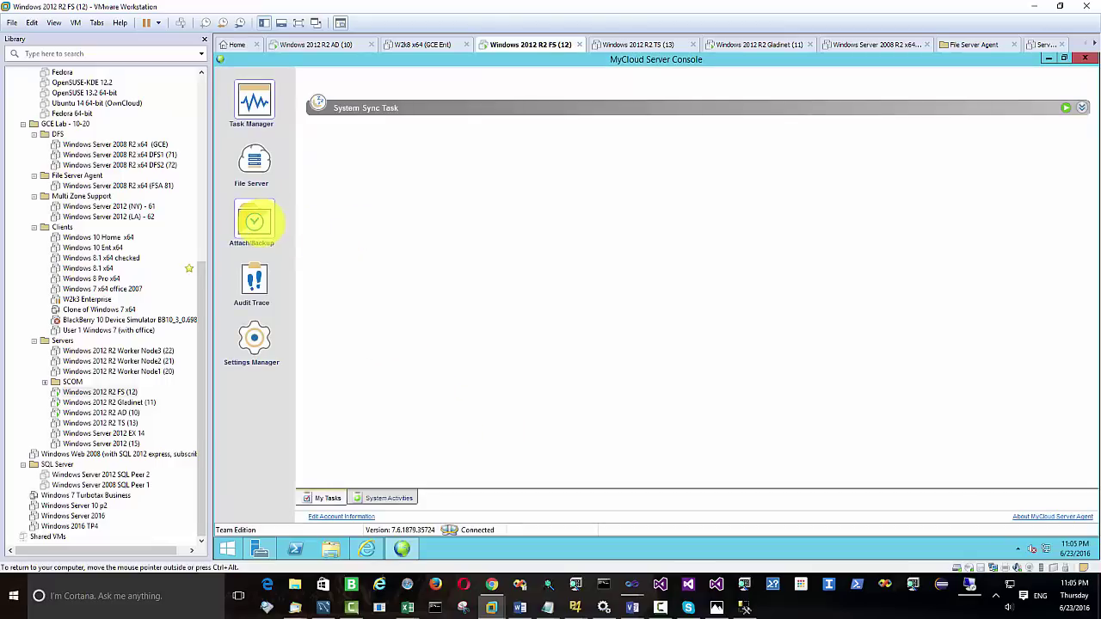
Link the attached TestFolder1 to a new local folder, C:\TestFolder1, in the server console's Attach/Backup view
{"action": "left_click", "coordinate": [254, 222]}
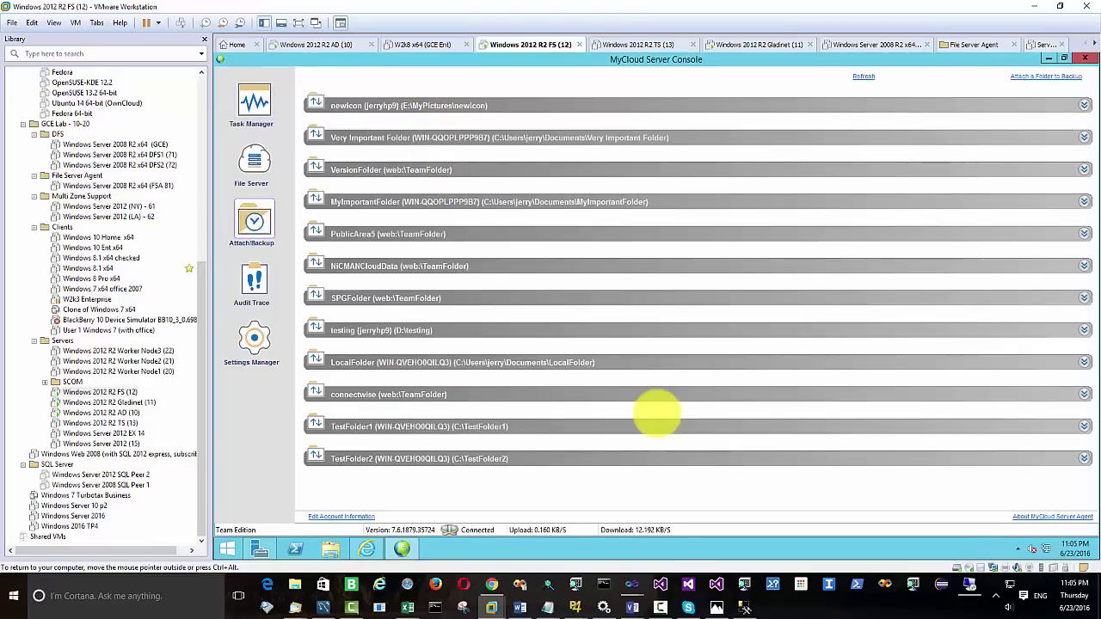
{"action": "left_click", "coordinate": [1082, 425]}
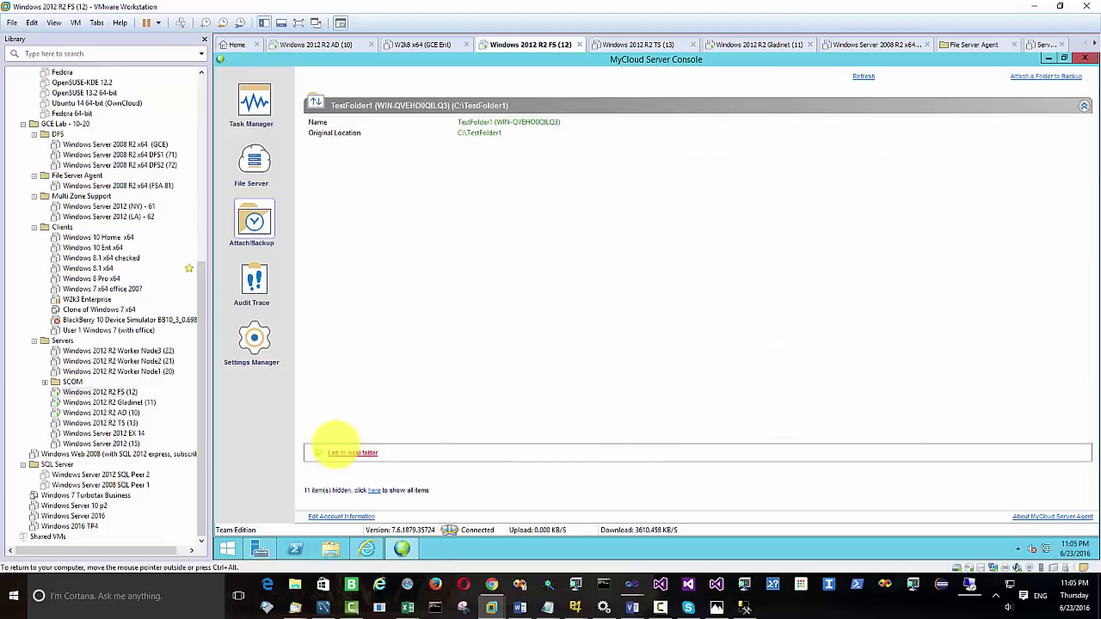
{"action": "left_click", "coordinate": [346, 450]}
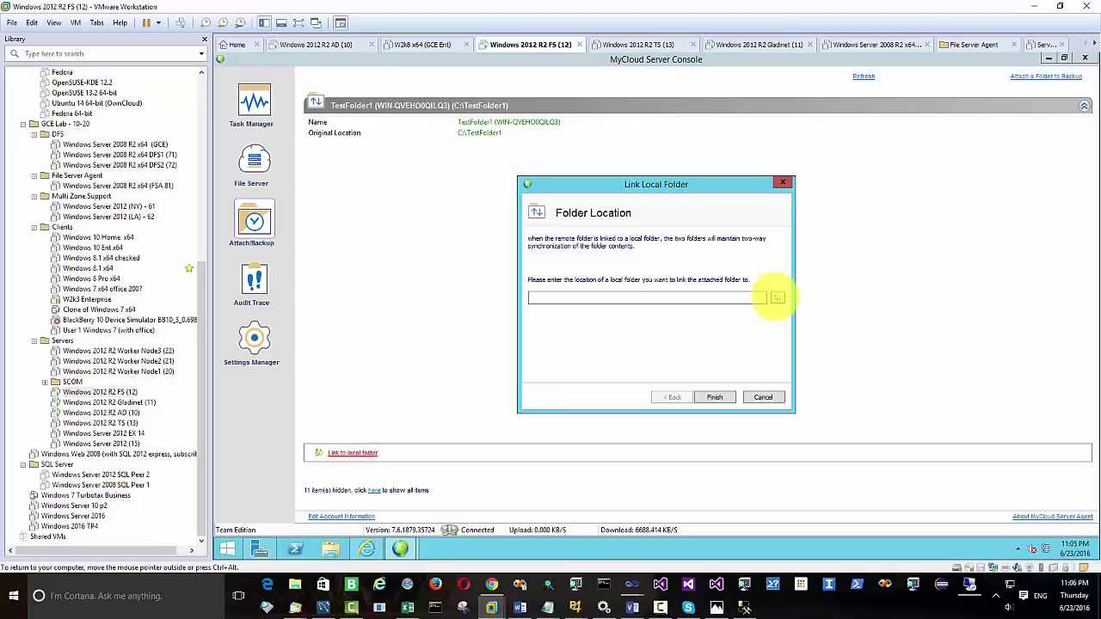
{"action": "left_click", "coordinate": [777, 297]}
{"action": "left_click", "coordinate": [566, 217]}
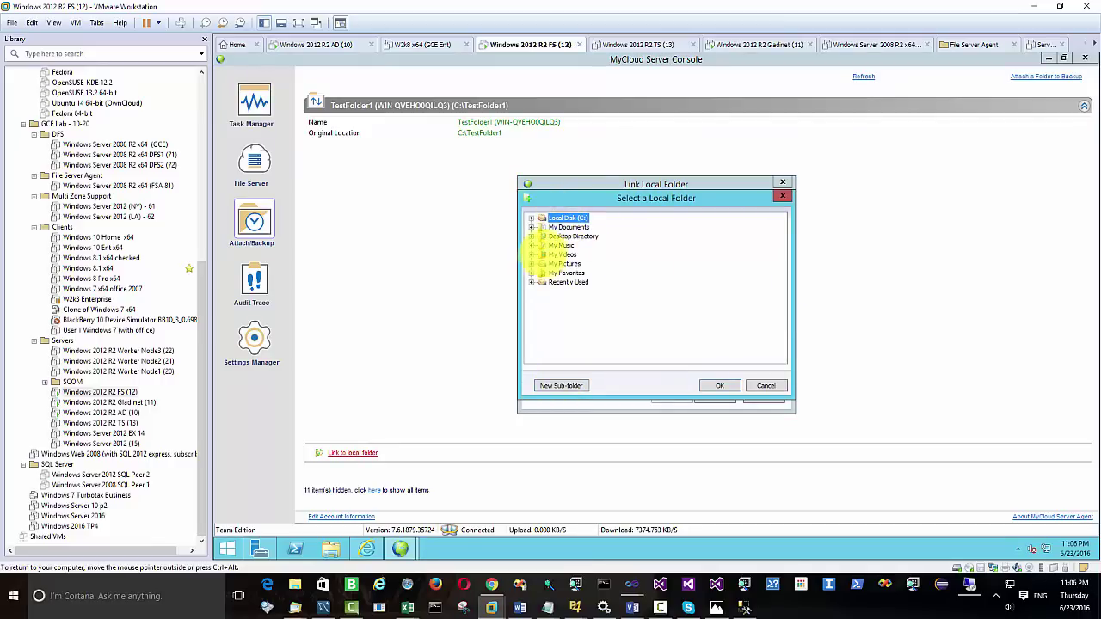
{"action": "left_click", "coordinate": [561, 385]}
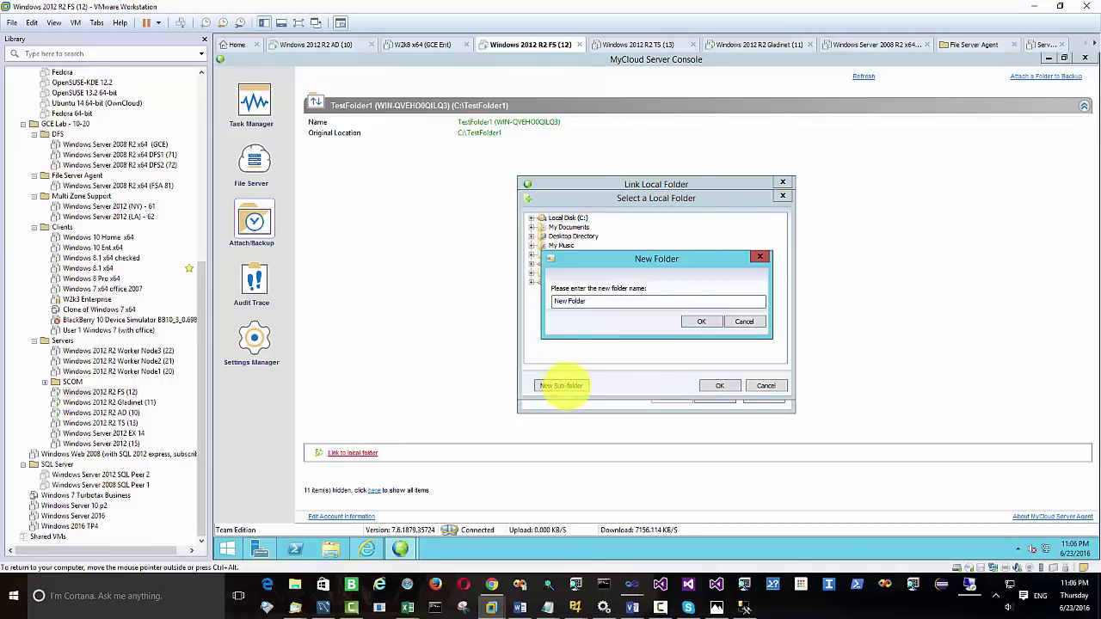
{"action": "left_click_drag", "start_coordinate": [553, 301], "coordinate": [584, 300]}
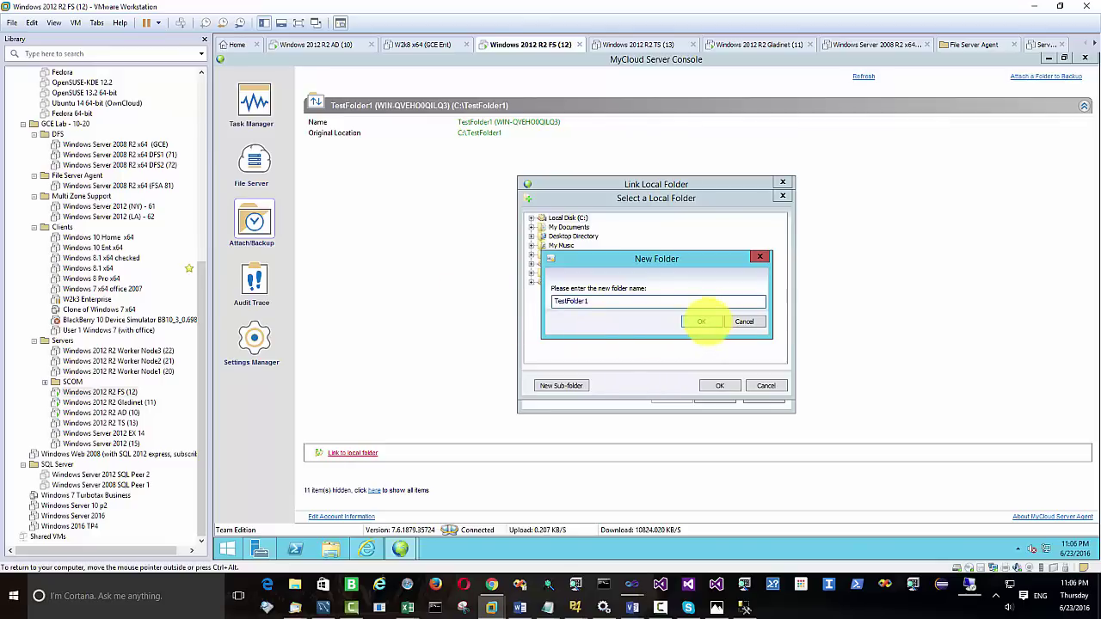
{"action": "left_click", "coordinate": [701, 321]}
{"action": "left_click", "coordinate": [574, 255]}
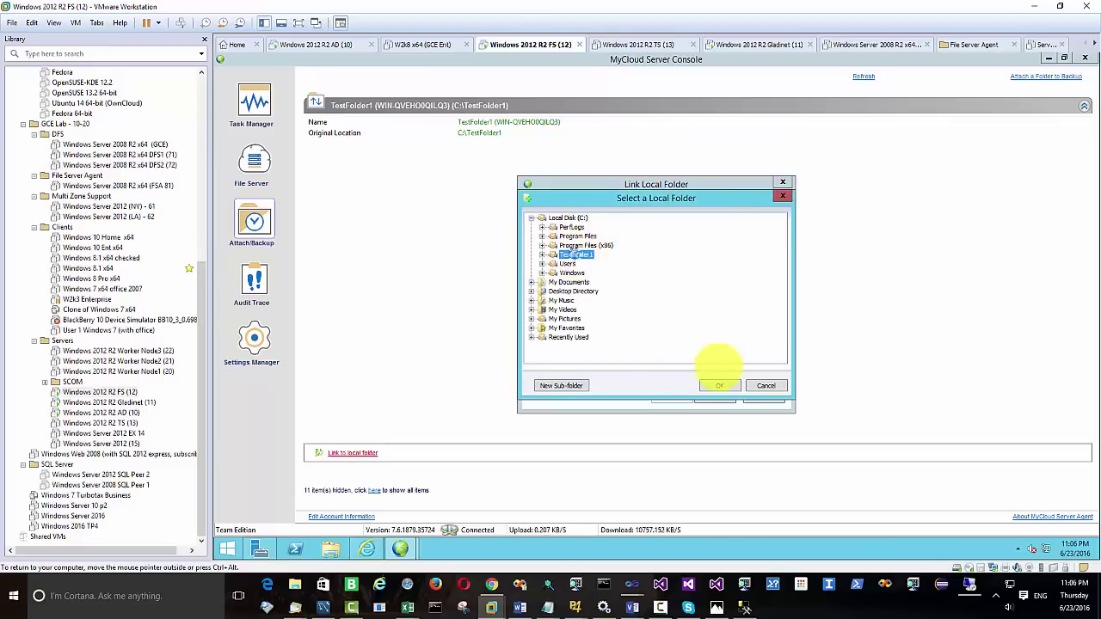
{"action": "left_click", "coordinate": [720, 385]}
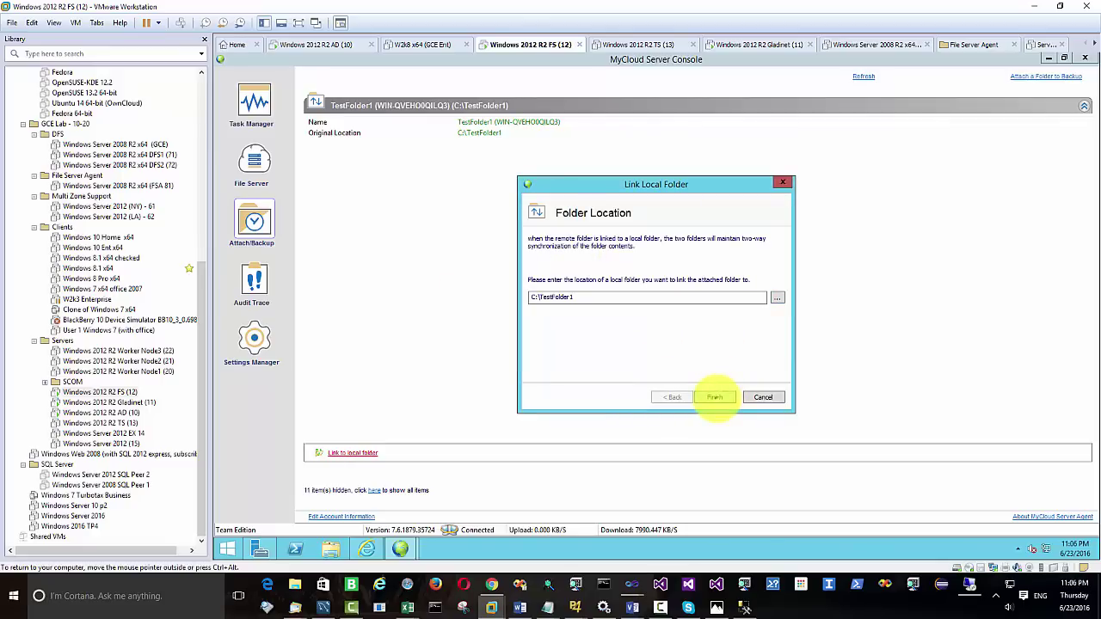
{"action": "left_click", "coordinate": [714, 397]}
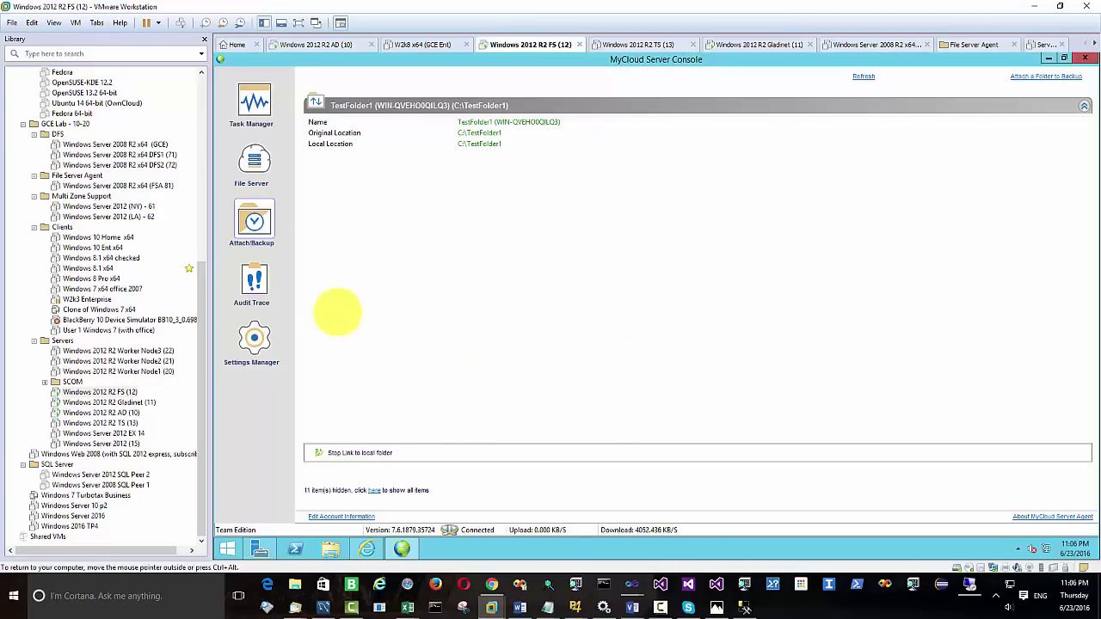
Link the attached TestFolder2 to a new local folder, C:\TestFolder2, in the server console
{"action": "left_click", "coordinate": [1082, 105]}
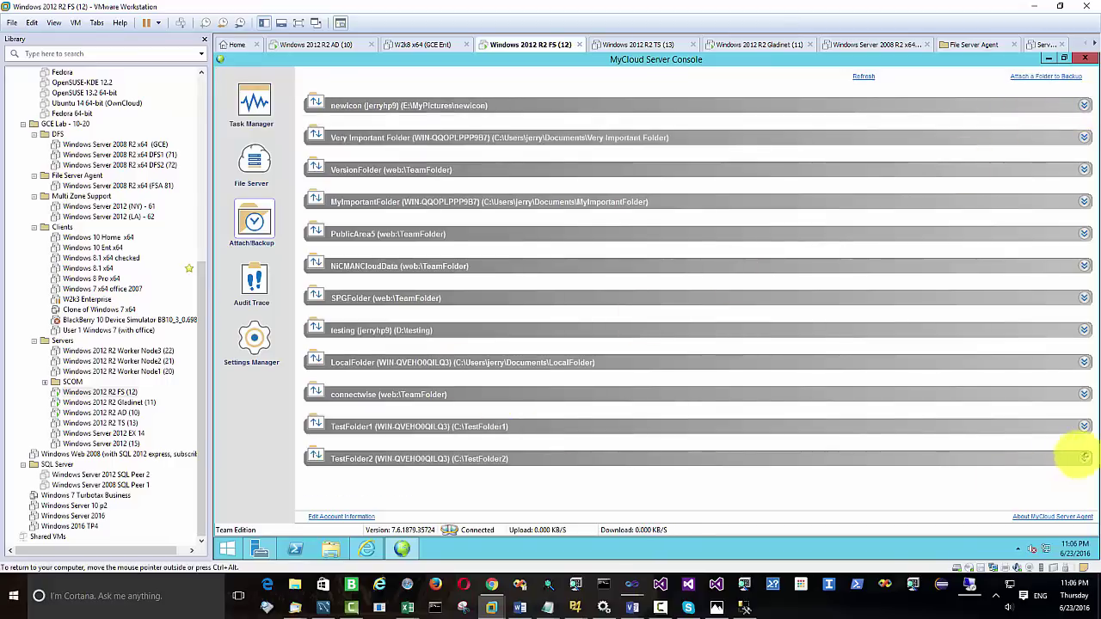
{"action": "left_click", "coordinate": [1082, 459]}
{"action": "left_click", "coordinate": [353, 453]}
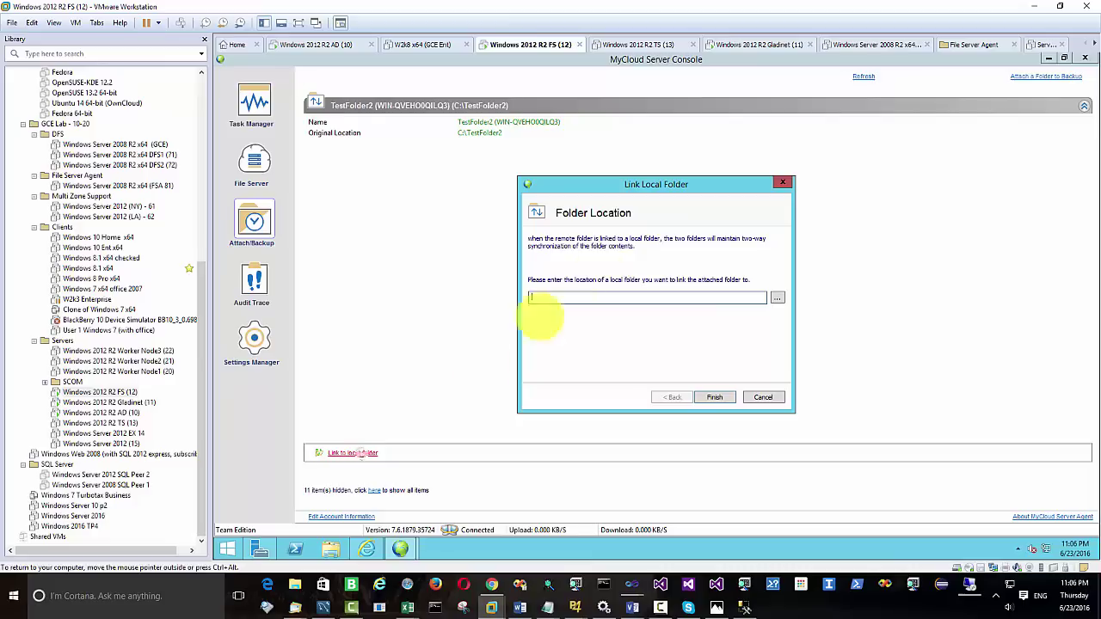
{"action": "left_click", "coordinate": [776, 297]}
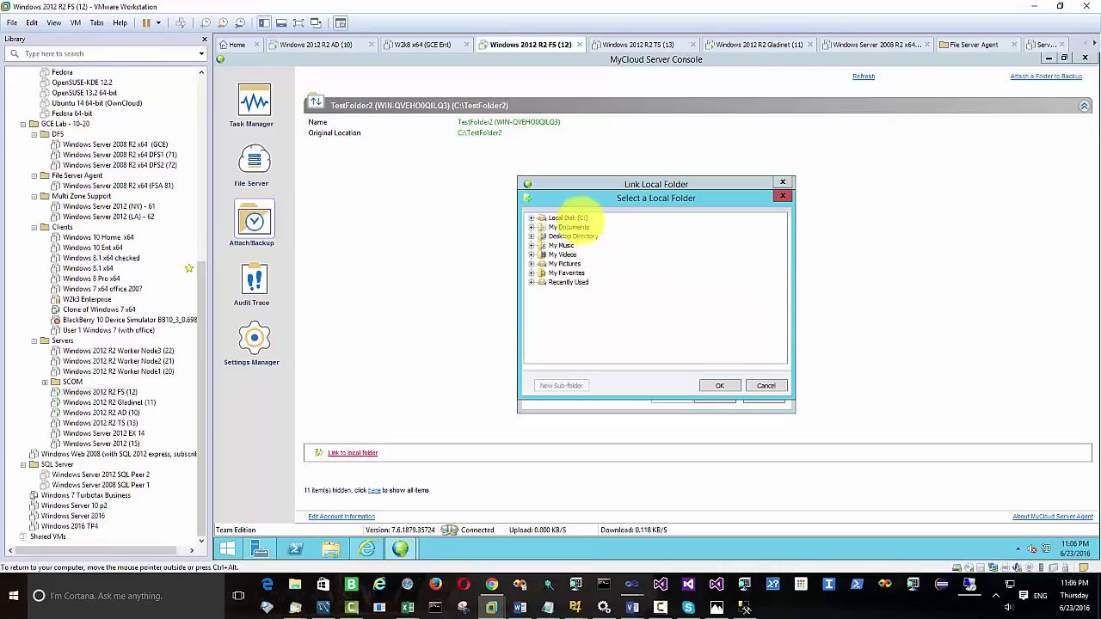
{"action": "double_click", "coordinate": [570, 219]}
{"action": "left_click", "coordinate": [560, 385]}
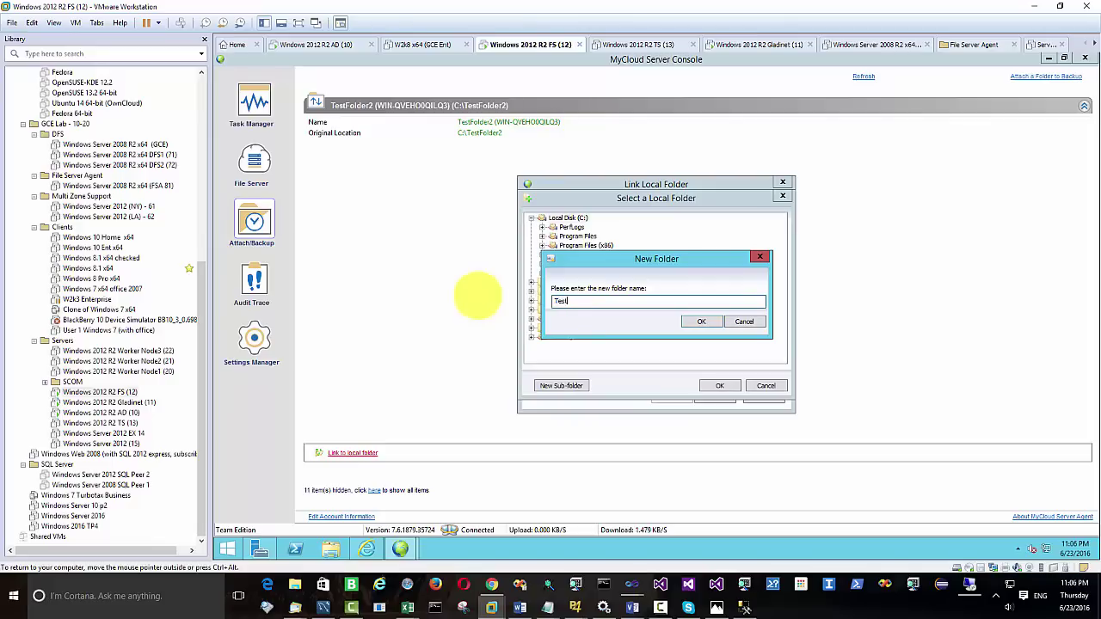
{"action": "type", "text": "TestFolder2"}
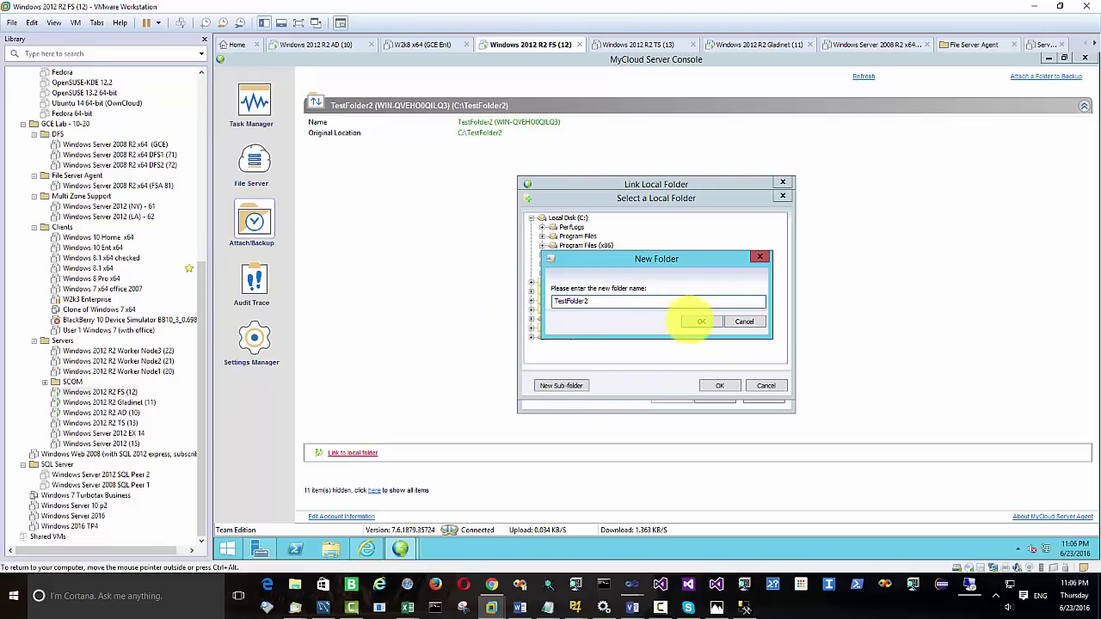
{"action": "left_click", "coordinate": [701, 320]}
{"action": "left_click", "coordinate": [575, 264]}
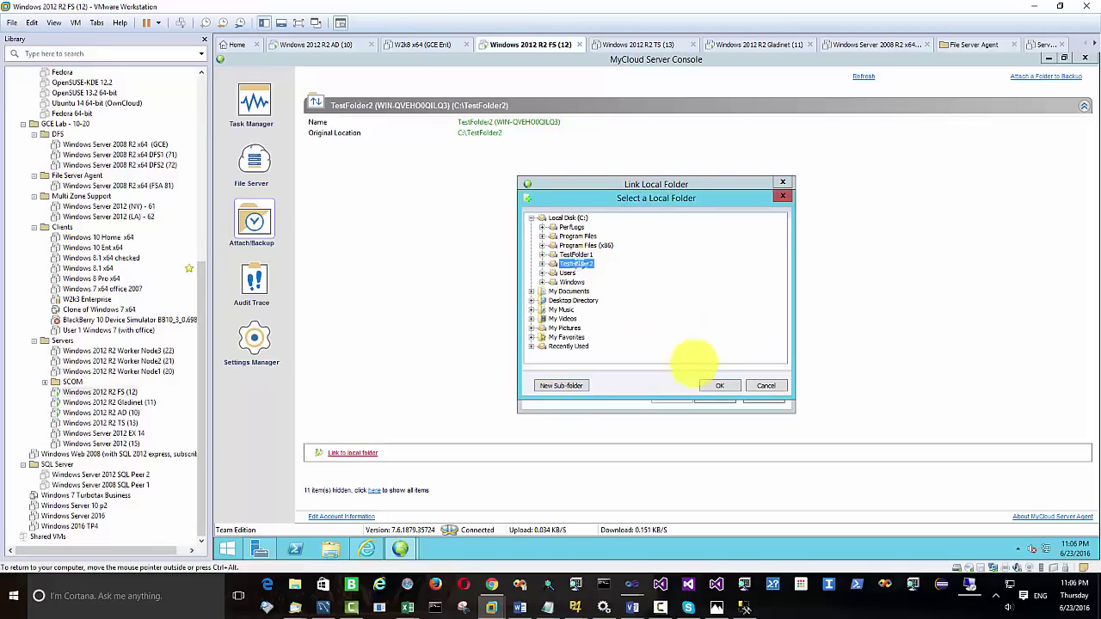
{"action": "left_click", "coordinate": [718, 385]}
{"action": "left_click", "coordinate": [713, 397]}
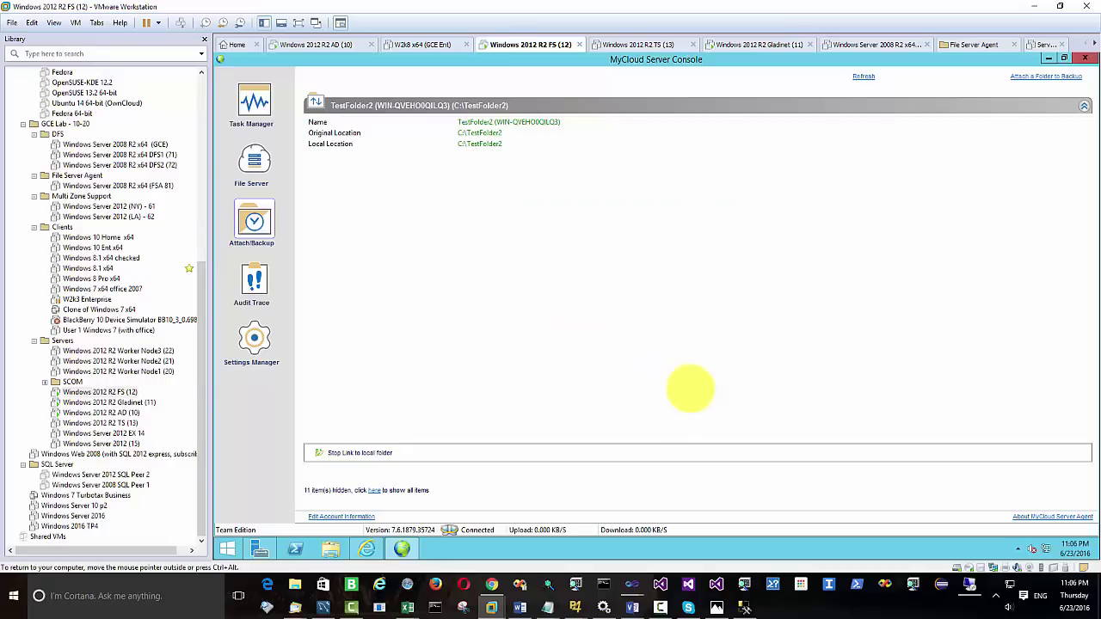
Inspect the synced contents of C:\TestFolder1 and C:\TestFolder2 in File Explorer, and review the file server sync diagram in Visio
{"action": "left_click", "coordinate": [330, 548]}
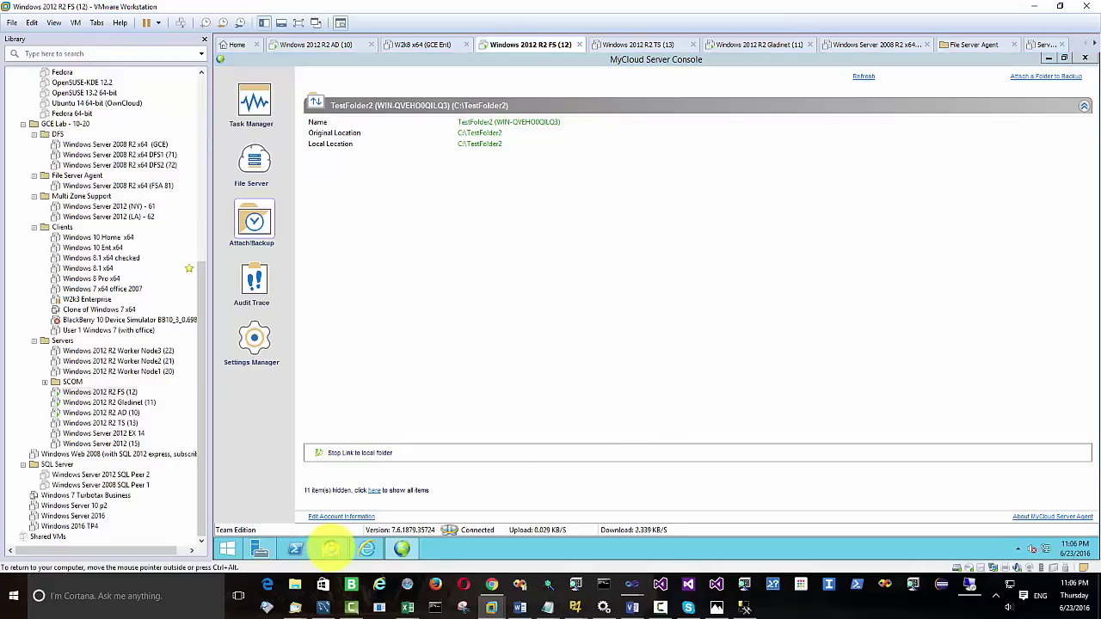
{"action": "double_click", "coordinate": [721, 296]}
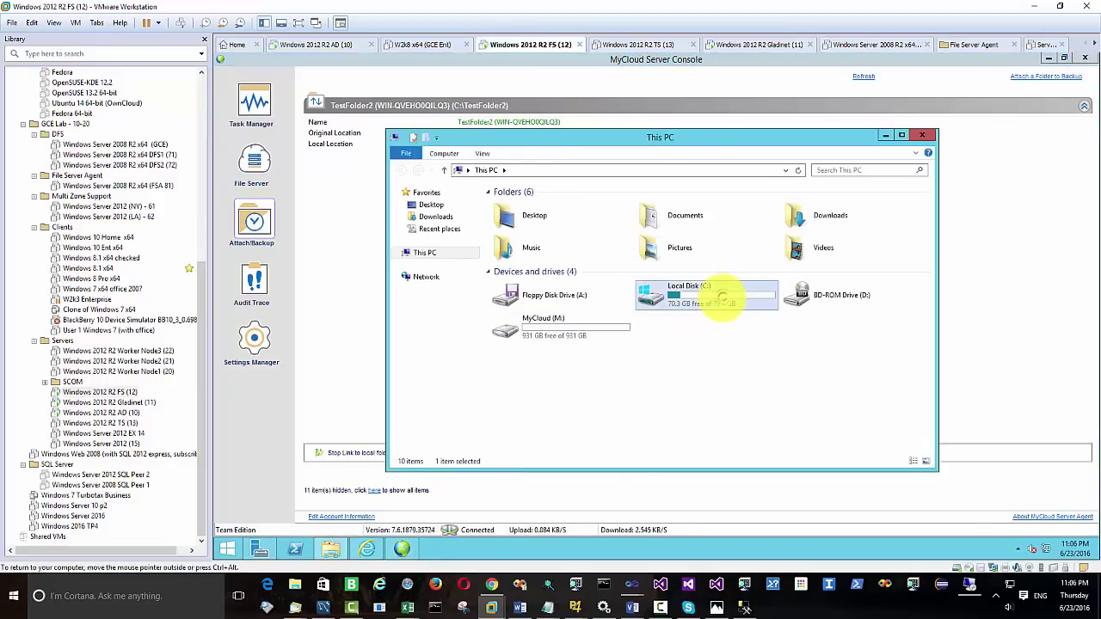
{"action": "double_click", "coordinate": [547, 241]}
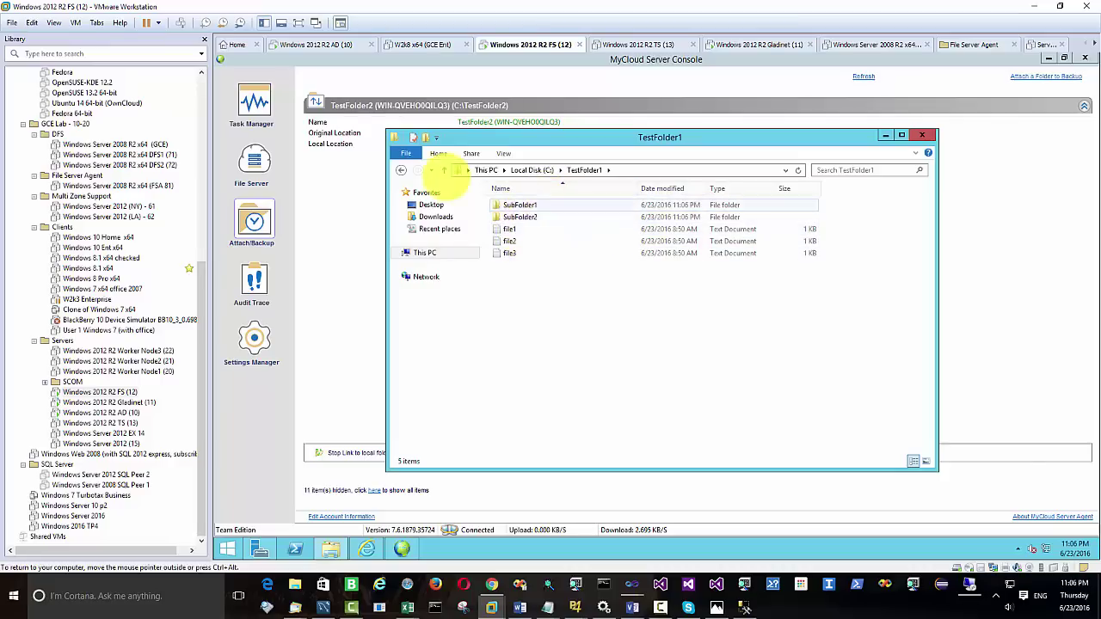
{"action": "left_click", "coordinate": [400, 170]}
{"action": "double_click", "coordinate": [521, 252]}
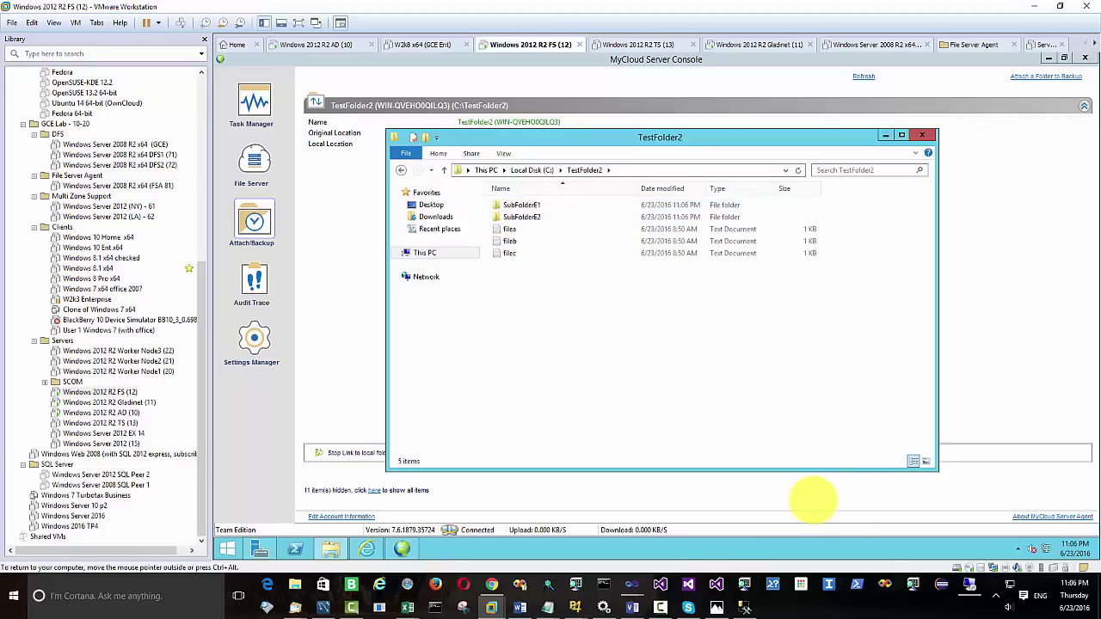
{"action": "left_click", "coordinate": [632, 608]}
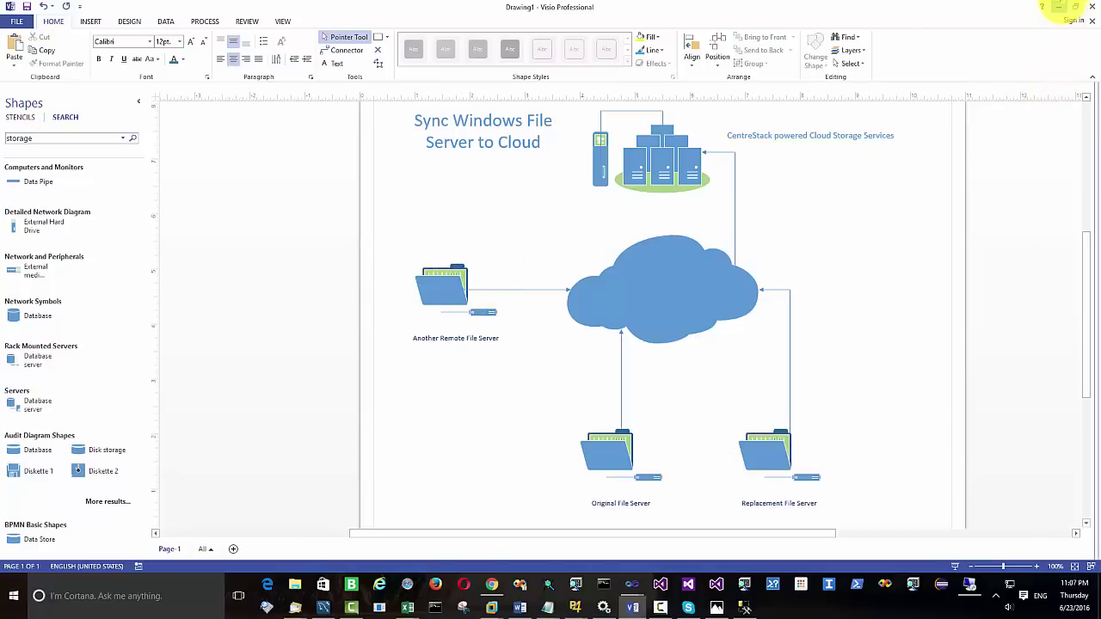
{"action": "left_click", "coordinate": [1057, 7]}
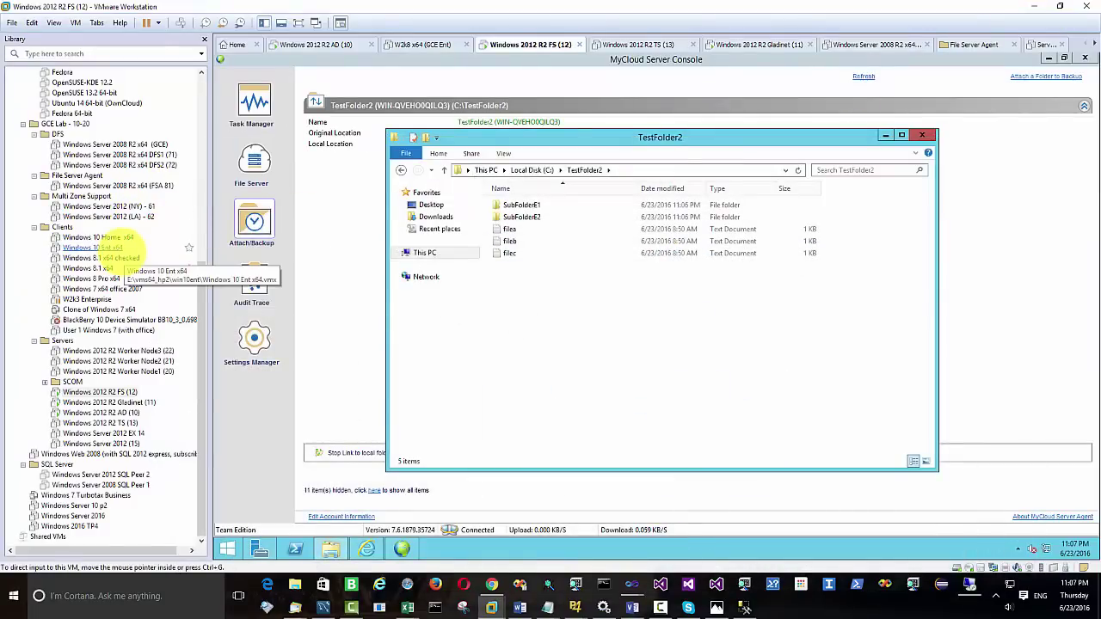
Open the Windows 10 Ent x64 virtual machine and restore its "still very clean, and upgraded" snapshot
{"action": "left_click", "coordinate": [93, 247]}
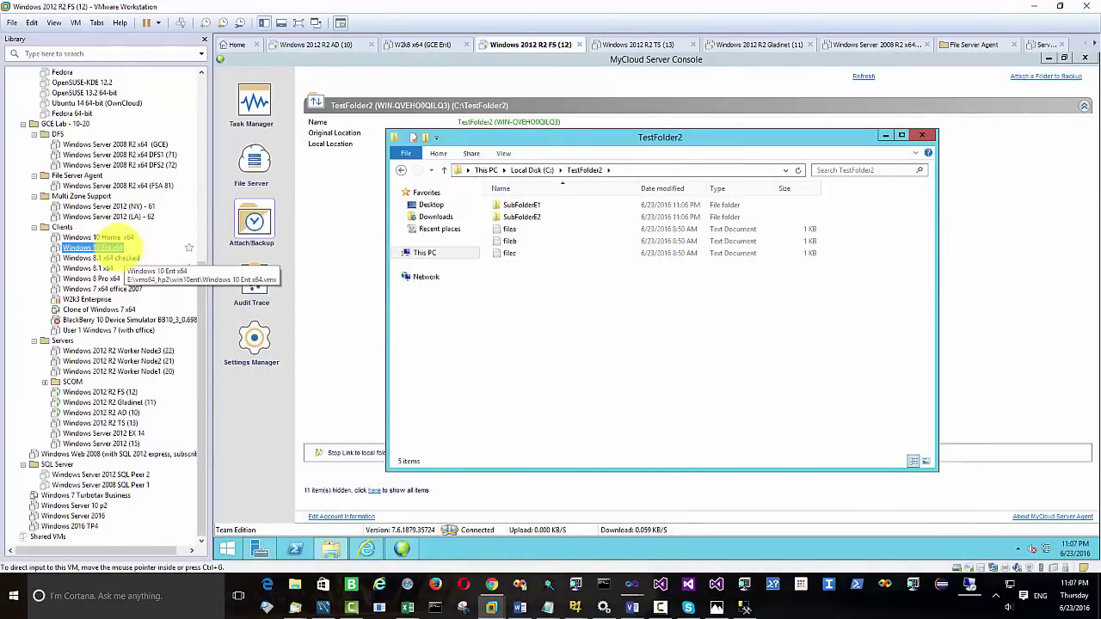
{"action": "double_click", "coordinate": [111, 248]}
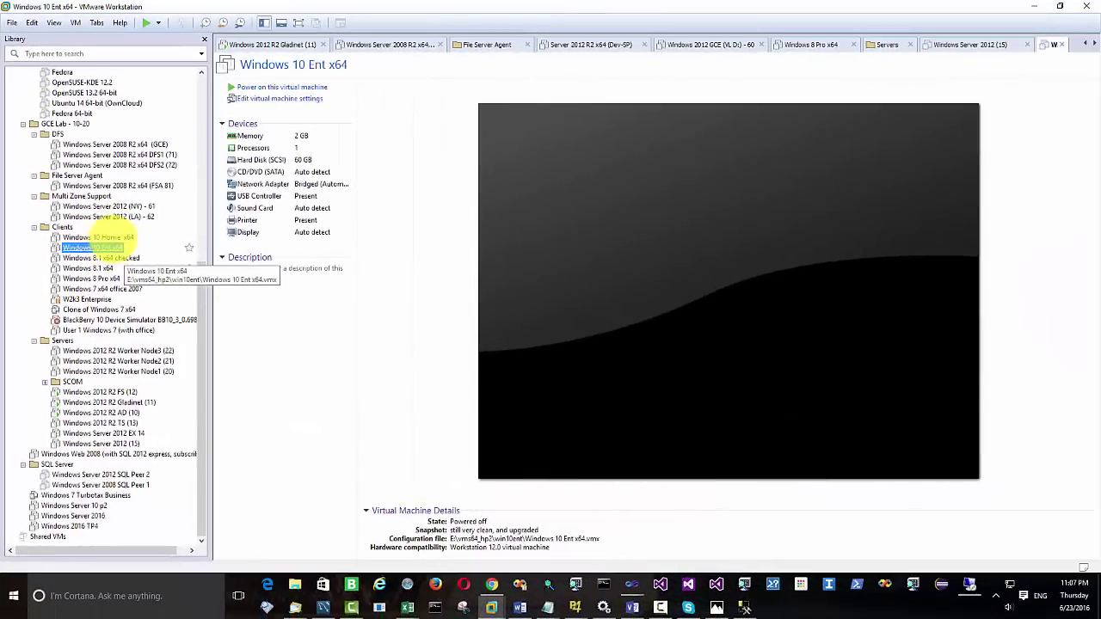
{"action": "left_click", "coordinate": [75, 23]}
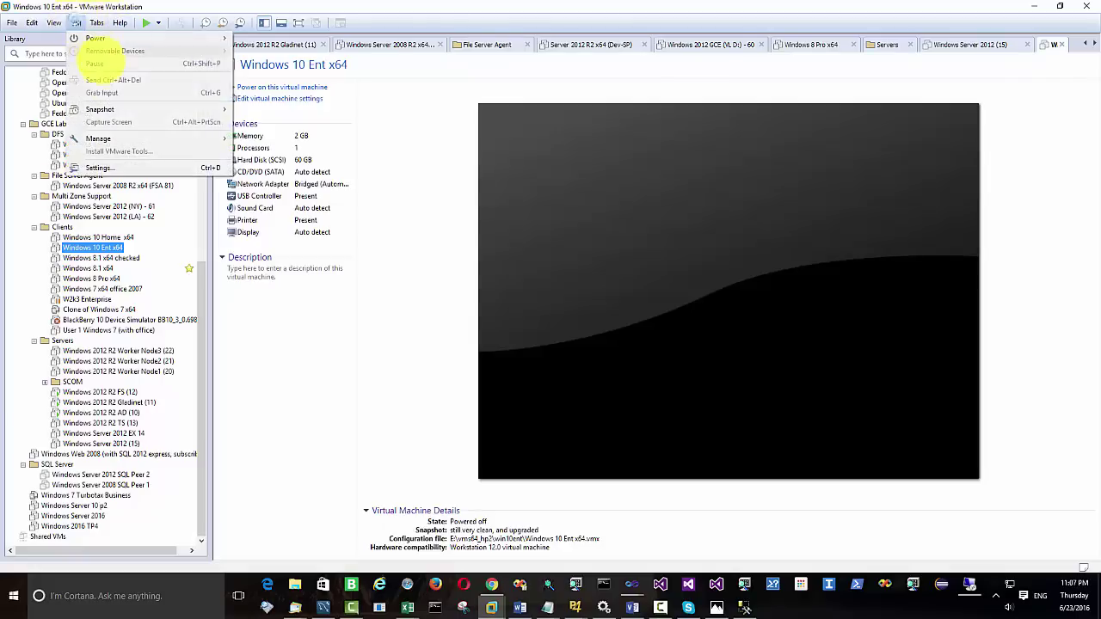
{"action": "mouse_move", "coordinate": [147, 109]}
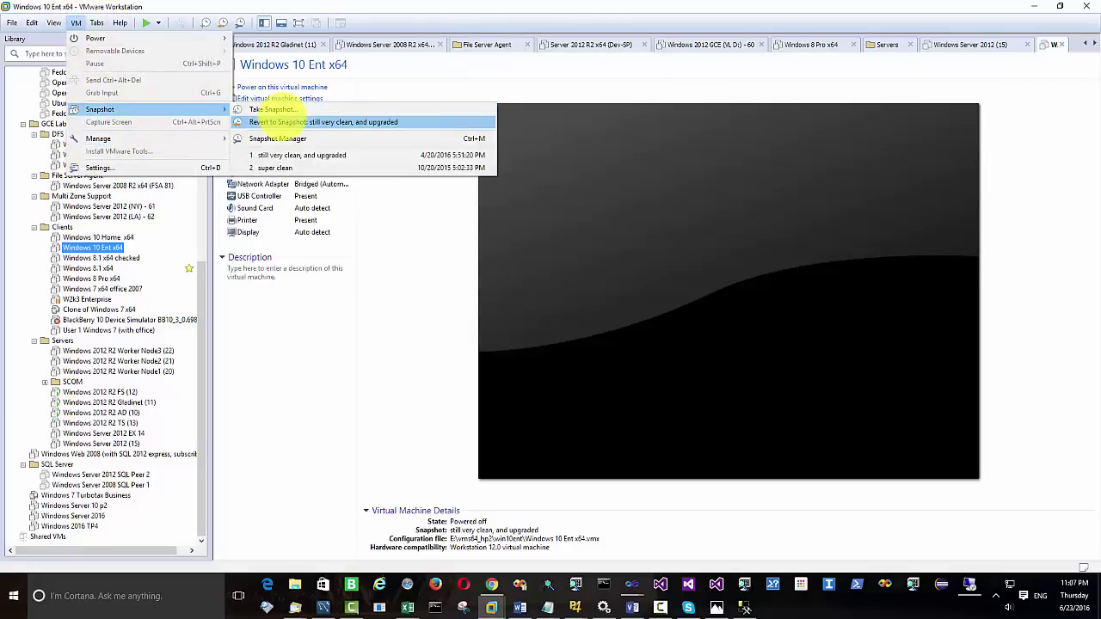
{"action": "left_click", "coordinate": [275, 138]}
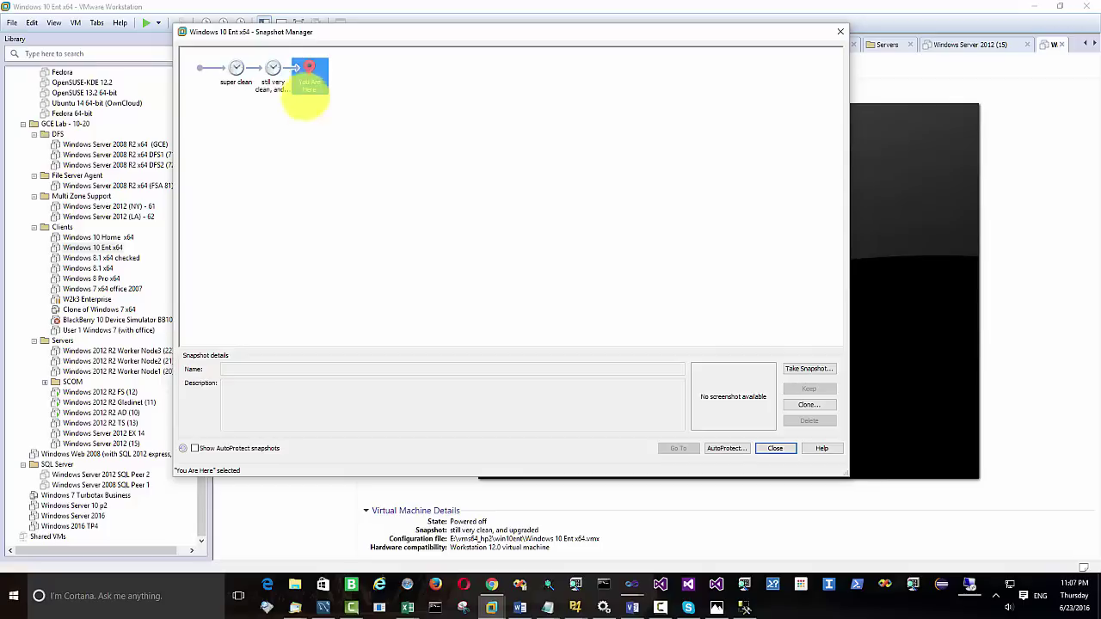
{"action": "left_click", "coordinate": [274, 69]}
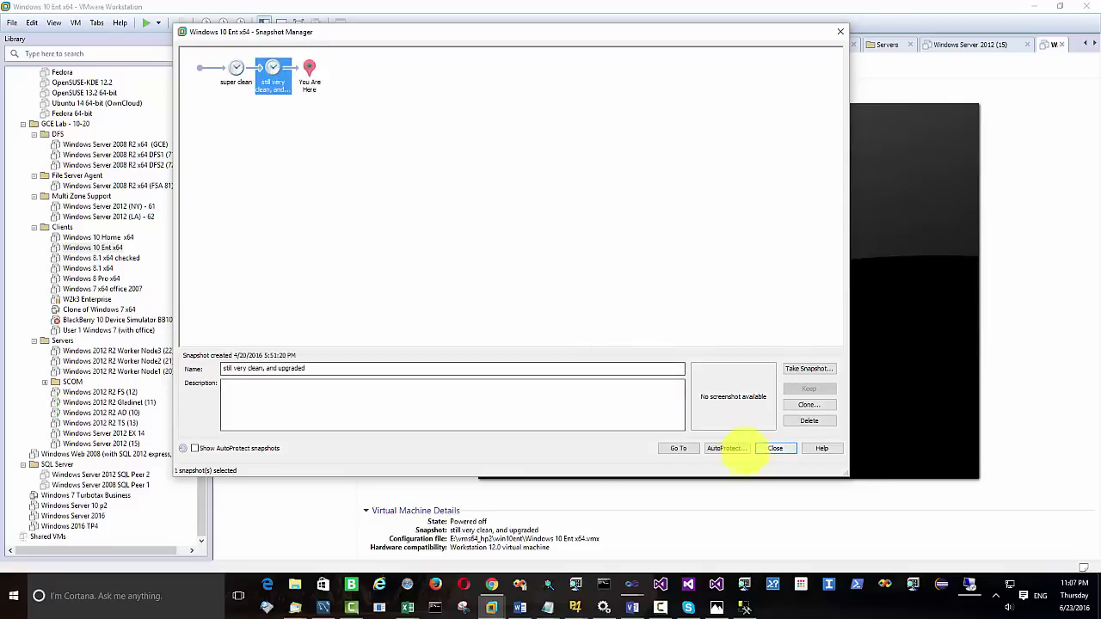
{"action": "left_click", "coordinate": [678, 448]}
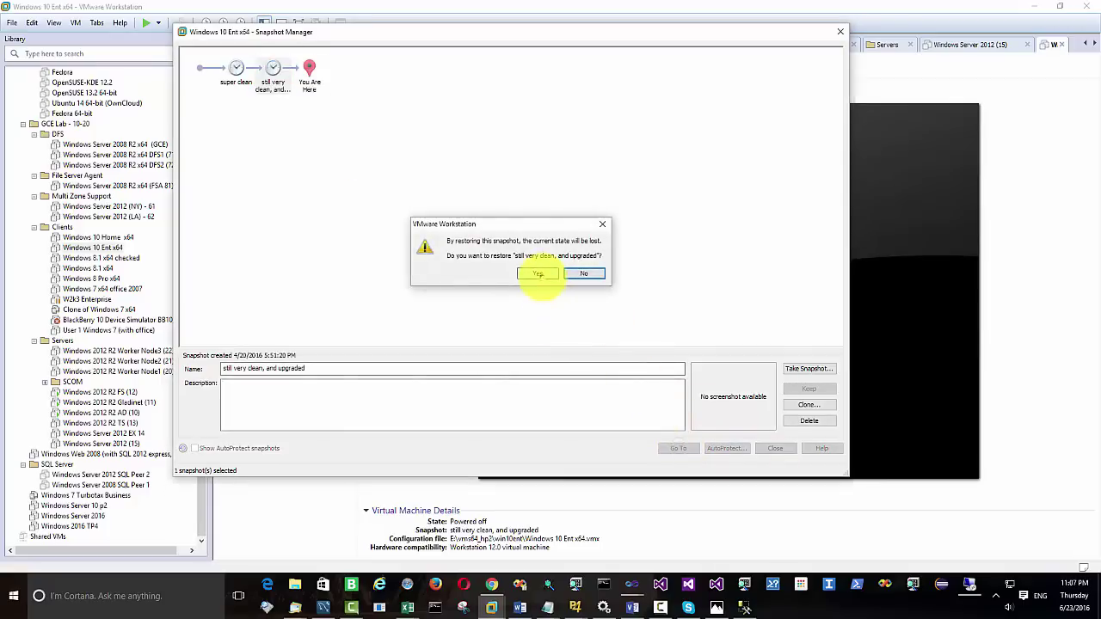
{"action": "left_click", "coordinate": [540, 273]}
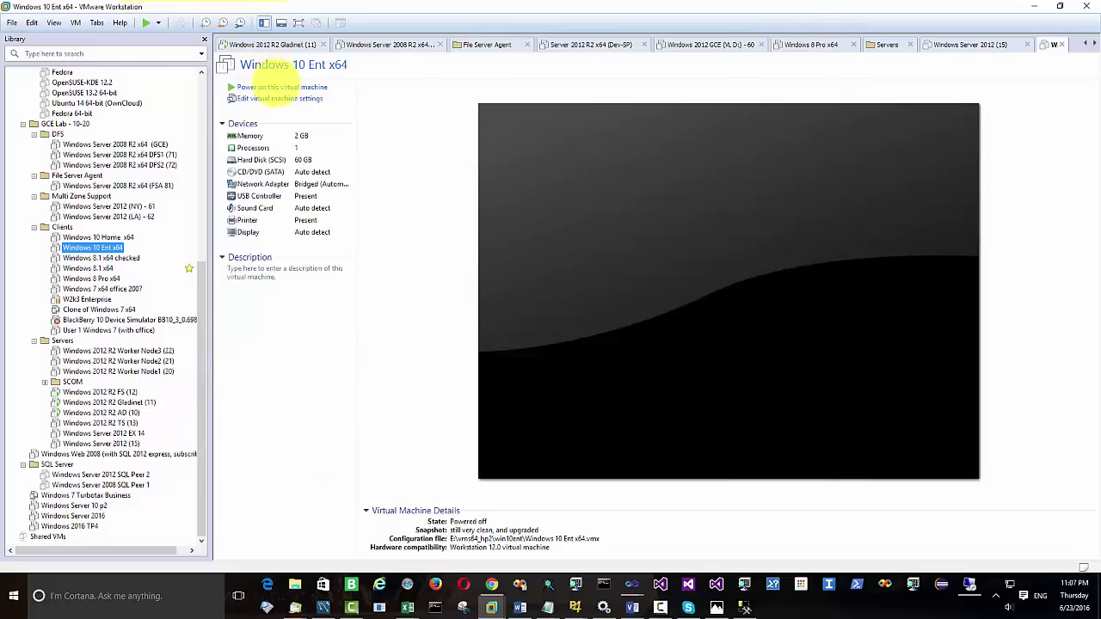
Power on the Windows 10 Ent x64 VM, sign in with the account password, and allow the PC to be discoverable on the network
{"action": "left_click", "coordinate": [273, 87]}
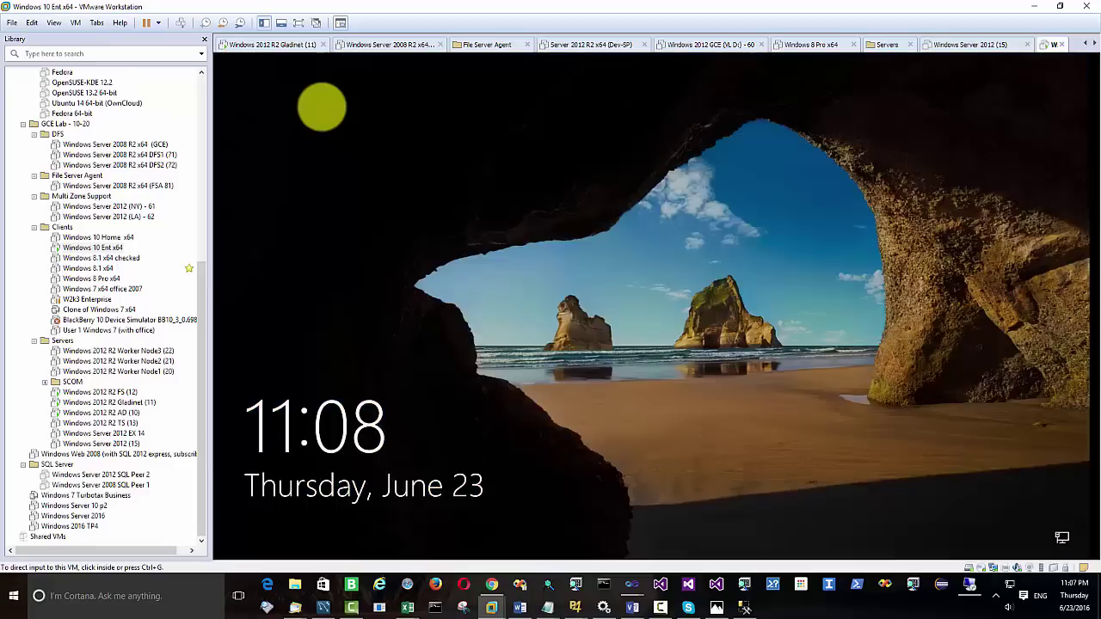
{"action": "left_click", "coordinate": [454, 194]}
{"action": "left_click", "coordinate": [735, 252]}
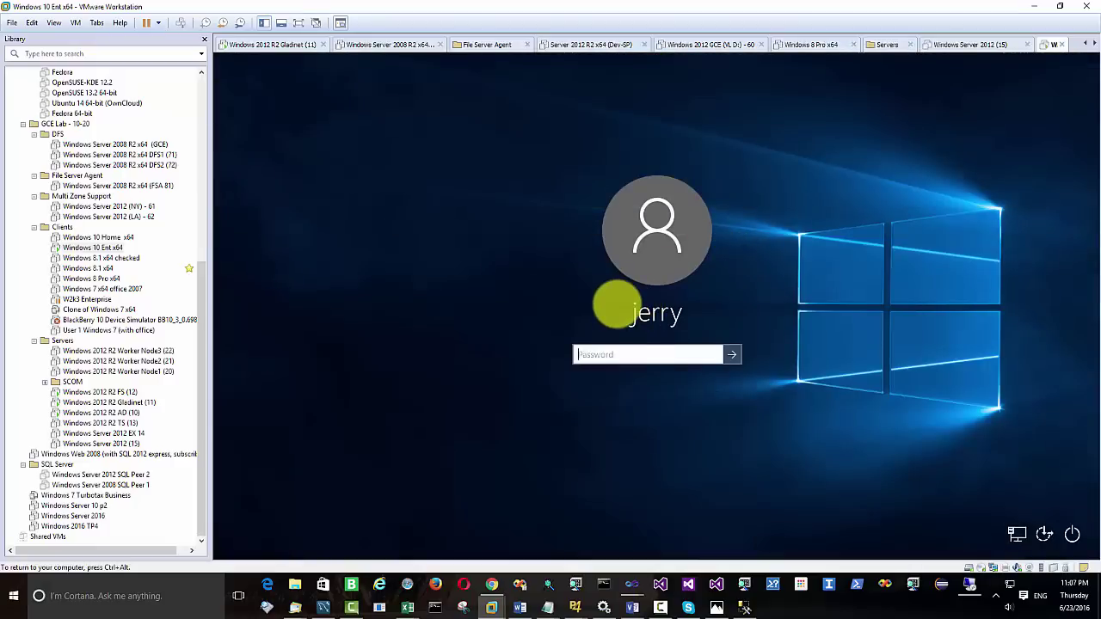
{"action": "key", "text": "Return"}
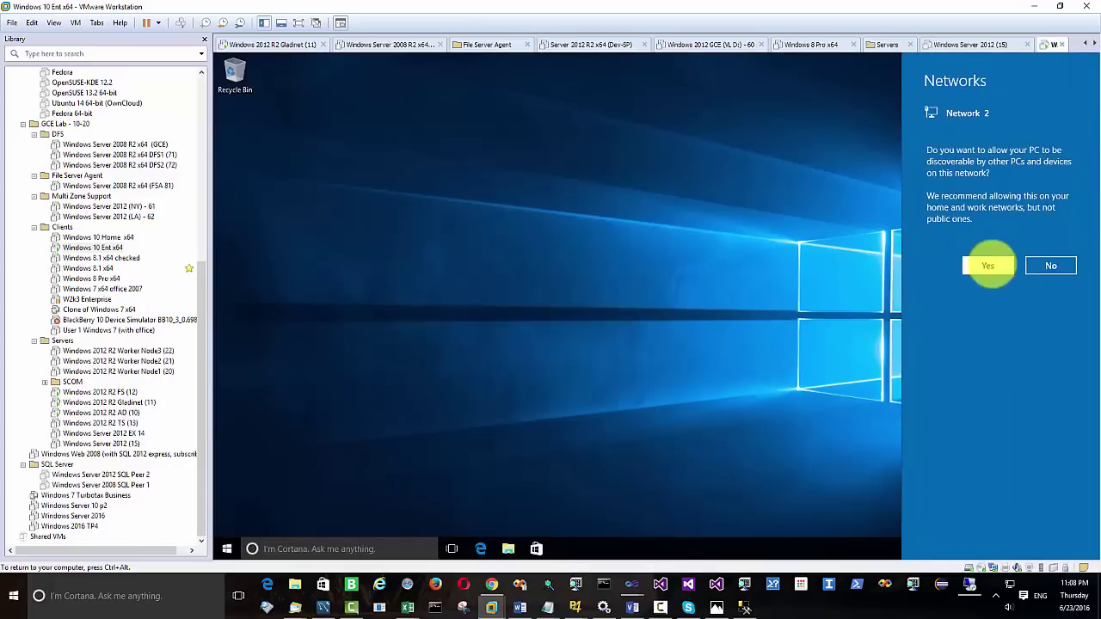
{"action": "left_click", "coordinate": [988, 266]}
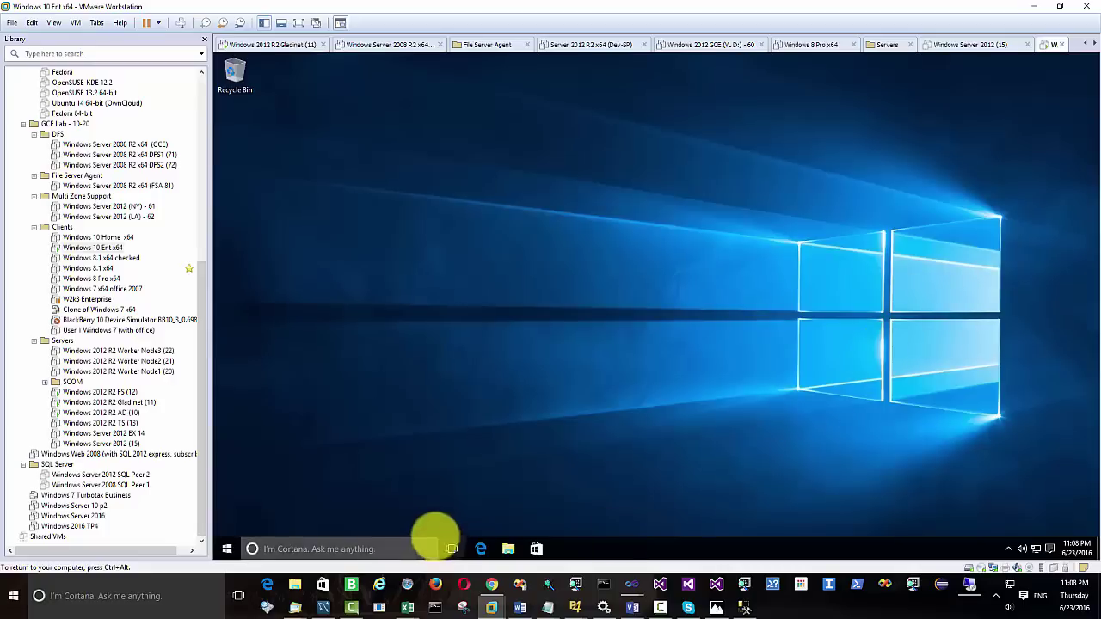
Go to labtech.centrestack.com in Edge and sign in with the administrator login and password
{"action": "left_click", "coordinate": [481, 548]}
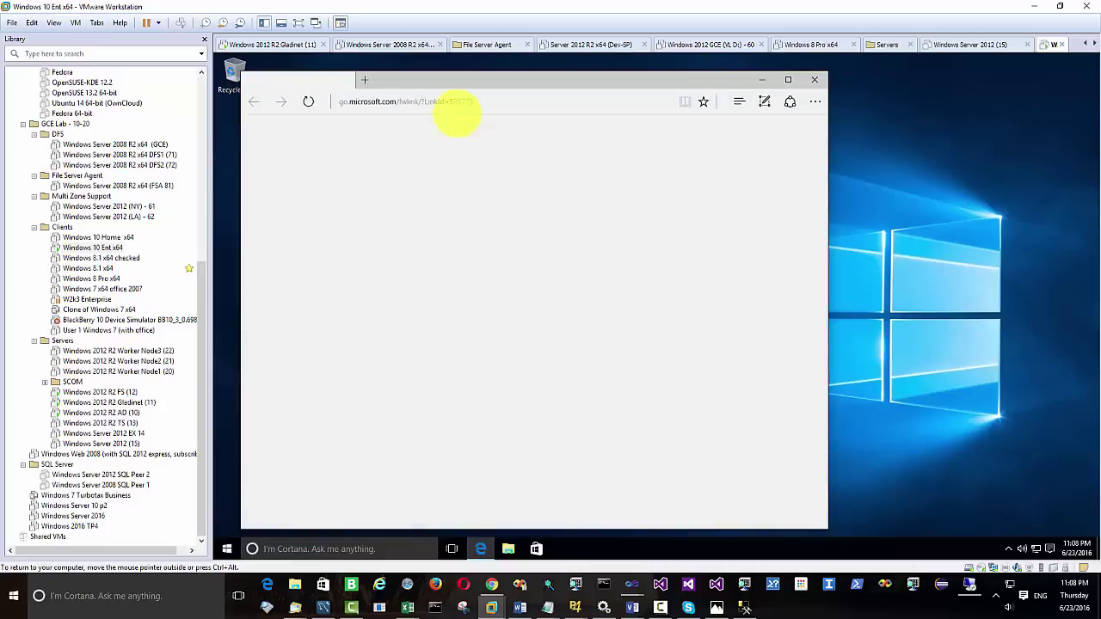
{"action": "left_click", "coordinate": [472, 103]}
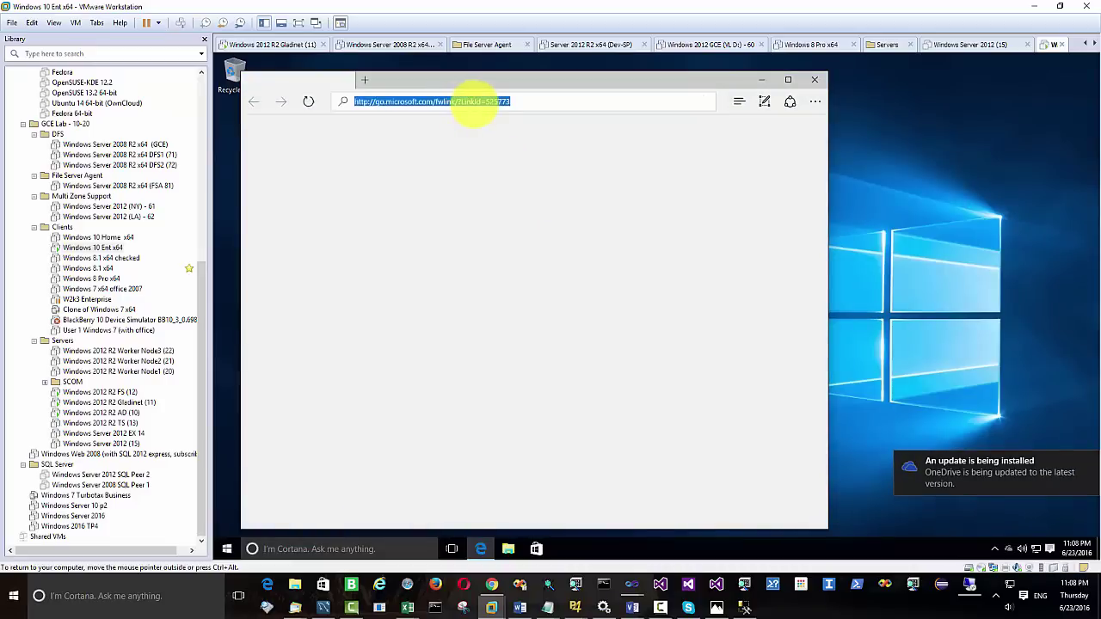
{"action": "type", "text": "labtech"}
{"action": "key", "text": "Return"}
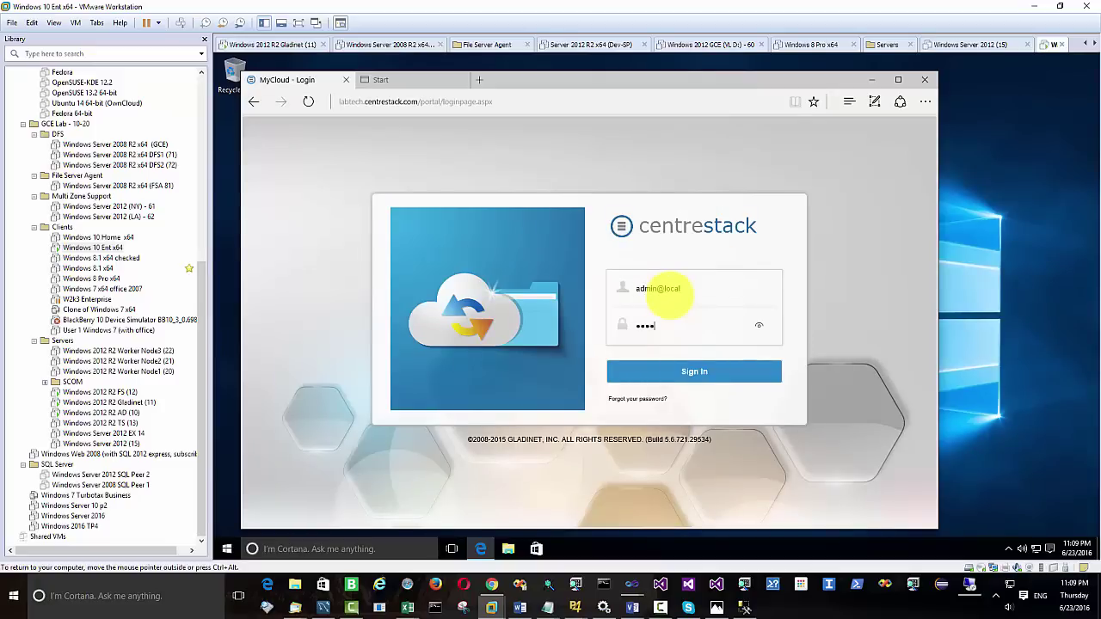
{"action": "key", "text": "Return"}
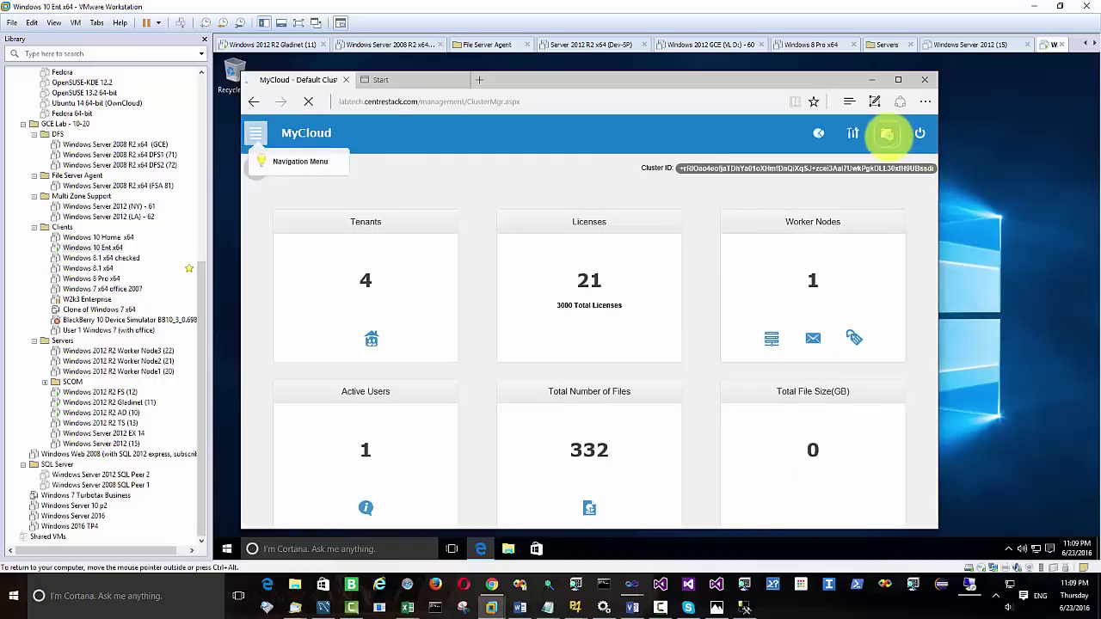
Open the MyCloud web file portal from the cluster management page and bring up its Download Native Clients list
{"action": "left_click", "coordinate": [887, 133]}
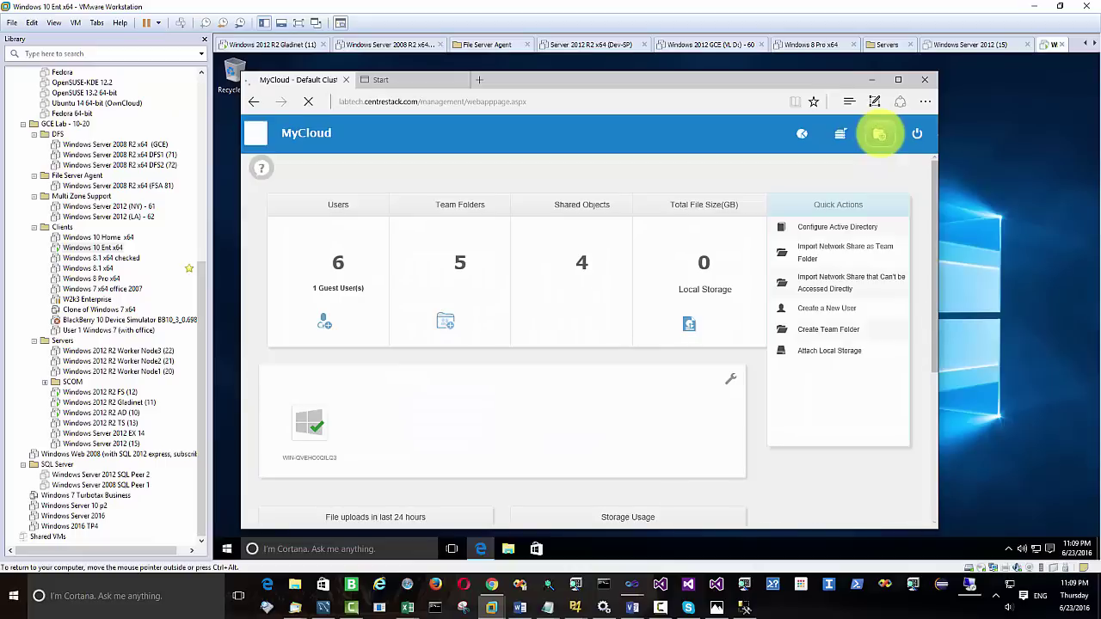
{"action": "left_click", "coordinate": [878, 134]}
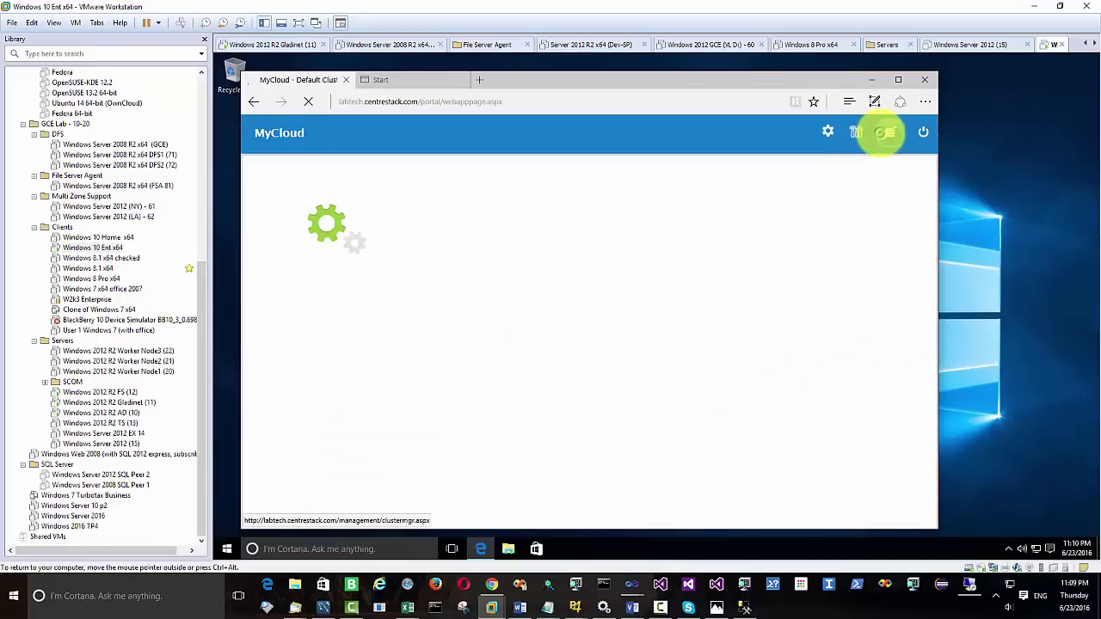
{"action": "left_click", "coordinate": [827, 131]}
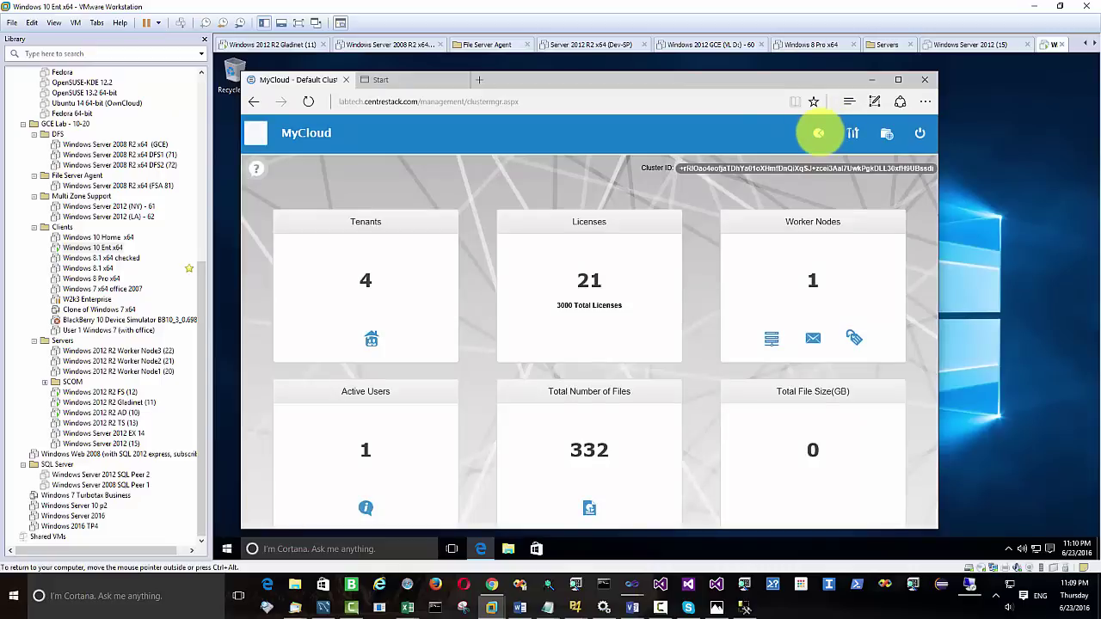
{"action": "left_click", "coordinate": [818, 133]}
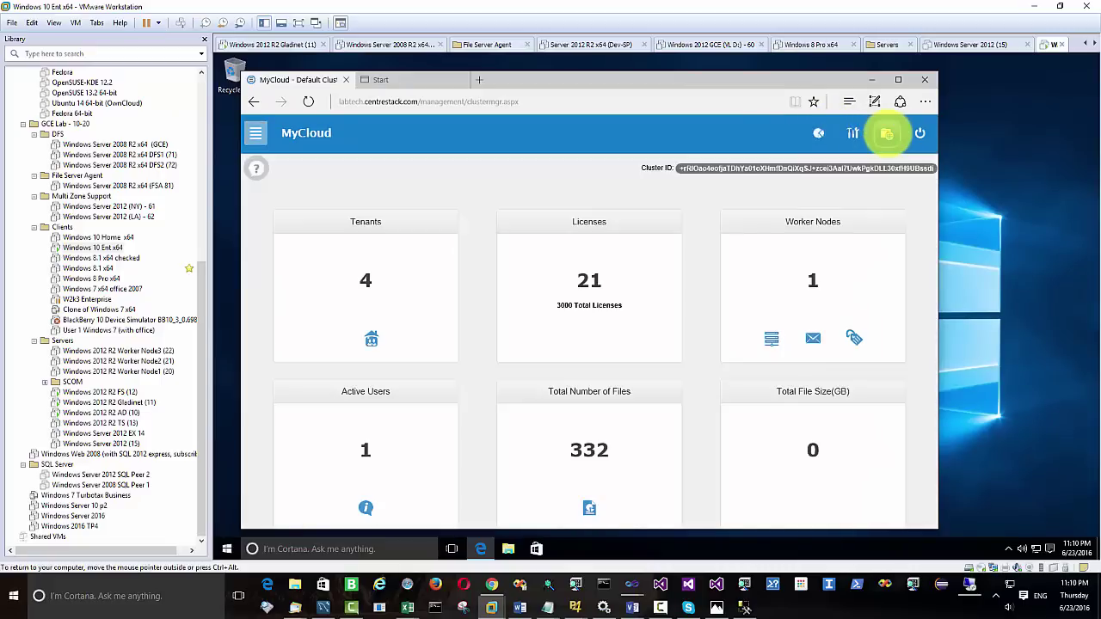
{"action": "left_click", "coordinate": [886, 133]}
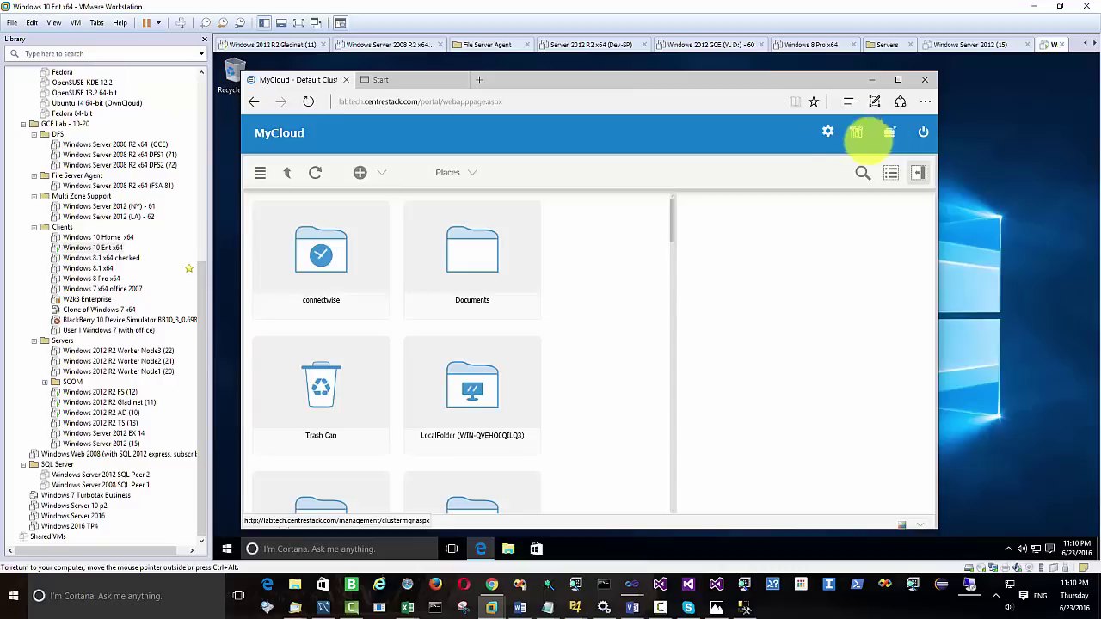
{"action": "left_click", "coordinate": [827, 133]}
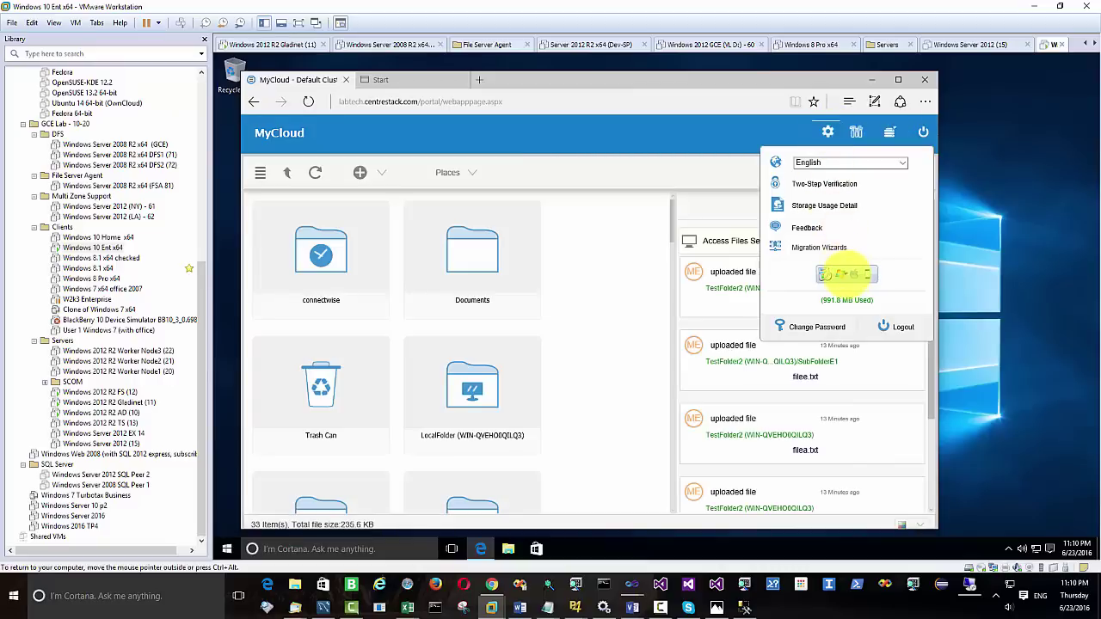
{"action": "left_click", "coordinate": [846, 274]}
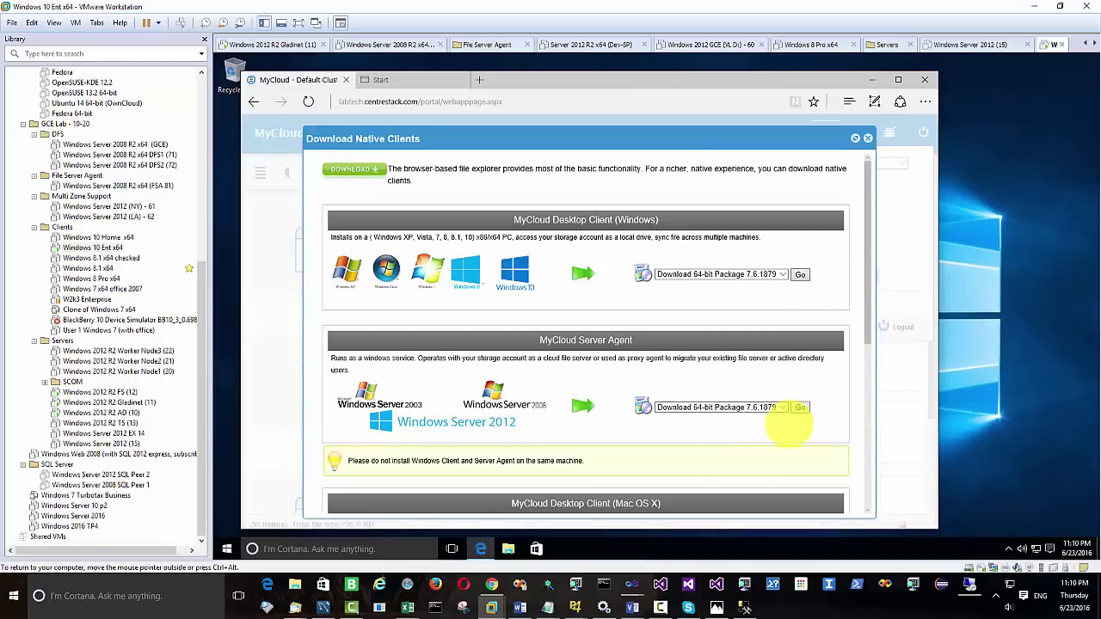
Download the 64-bit MyCloud Server Agent package and try to run its installer, declining the offer to obtain the .NET Framework from the web
{"action": "left_click", "coordinate": [800, 407]}
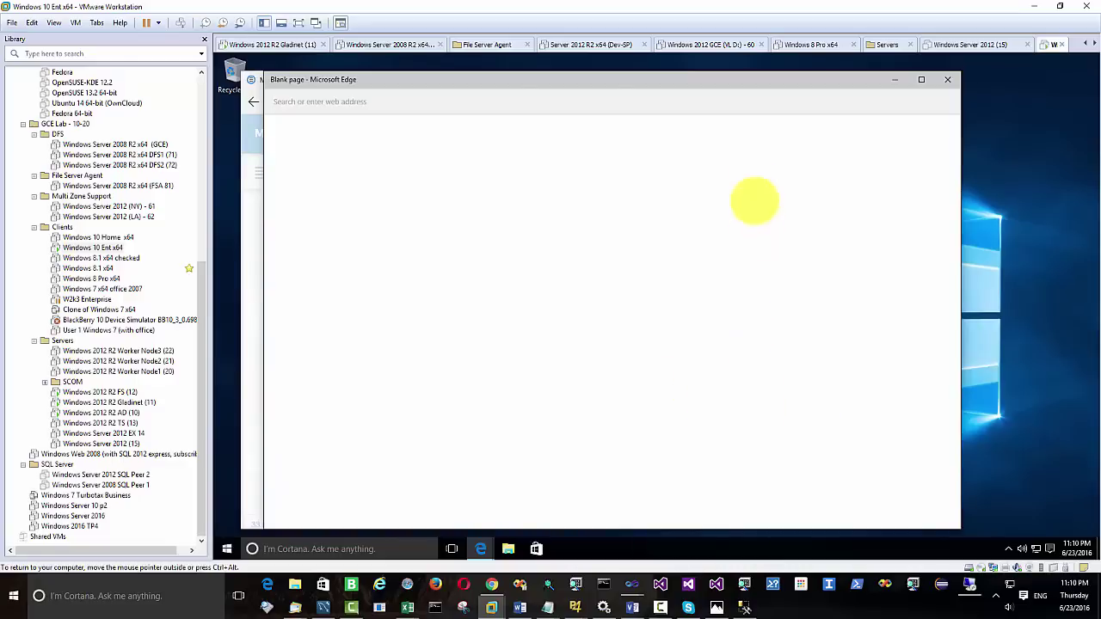
{"action": "left_click_drag", "start_coordinate": [815, 74], "coordinate": [810, 98]}
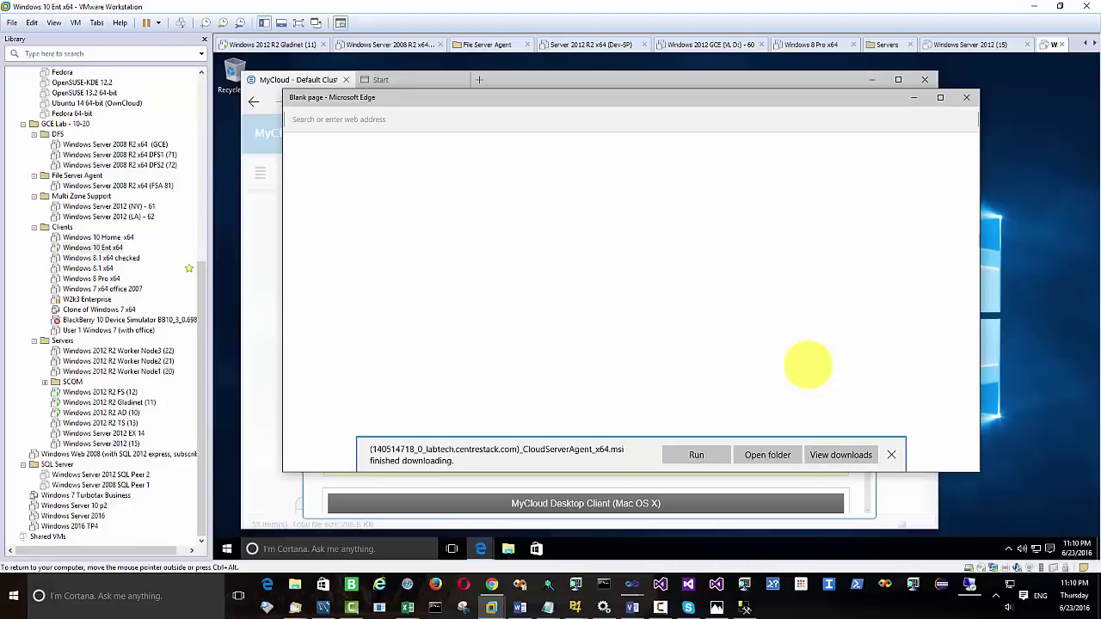
{"action": "left_click", "coordinate": [699, 455]}
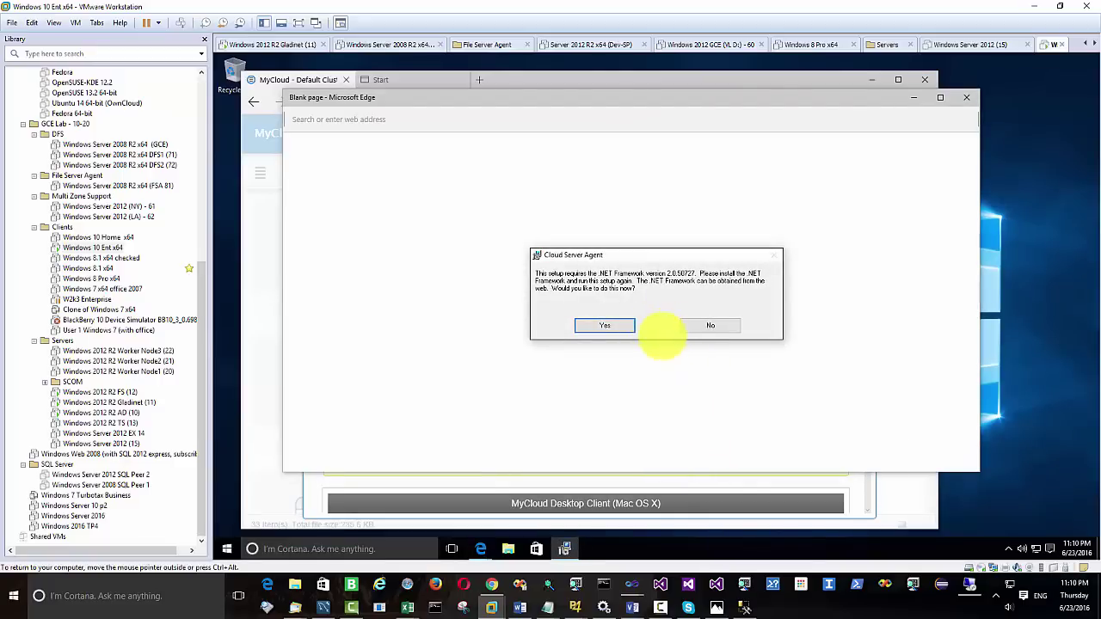
{"action": "left_click", "coordinate": [712, 326]}
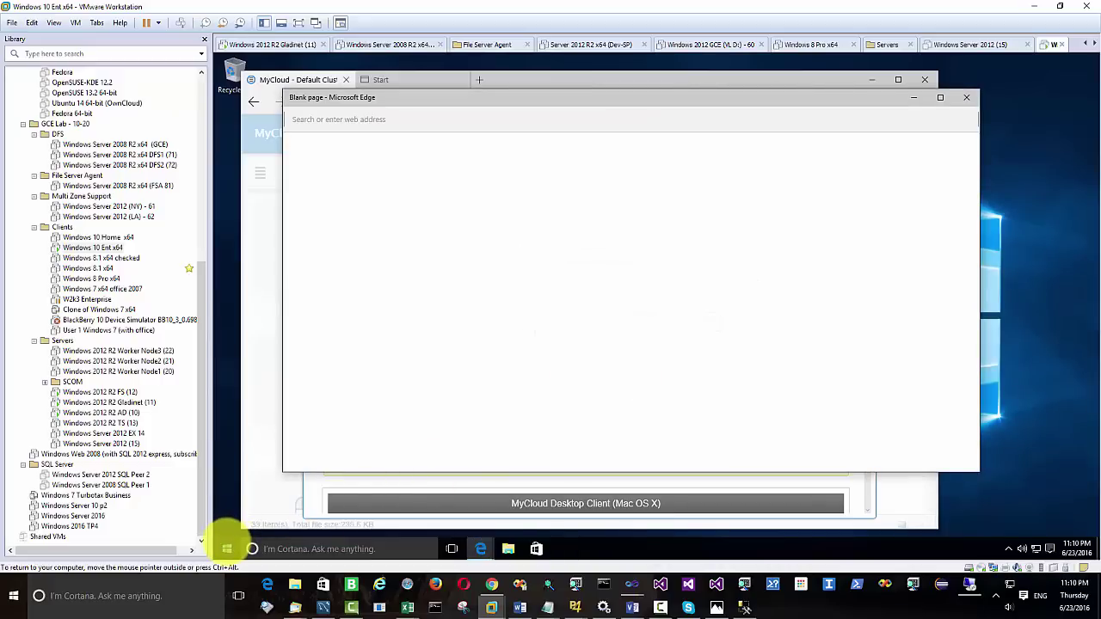
Enable the Windows feature .NET Framework 3.5 (includes .NET 2.0 and 3.0), downloading the required files from Windows Update
{"action": "right_click", "coordinate": [227, 548]}
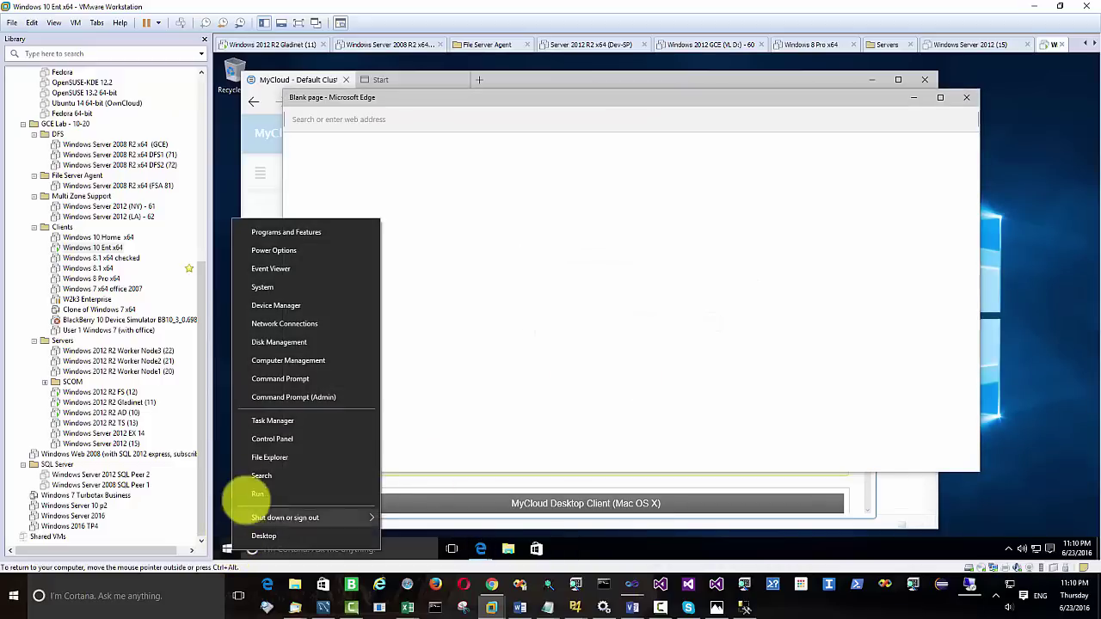
{"action": "left_click", "coordinate": [273, 440]}
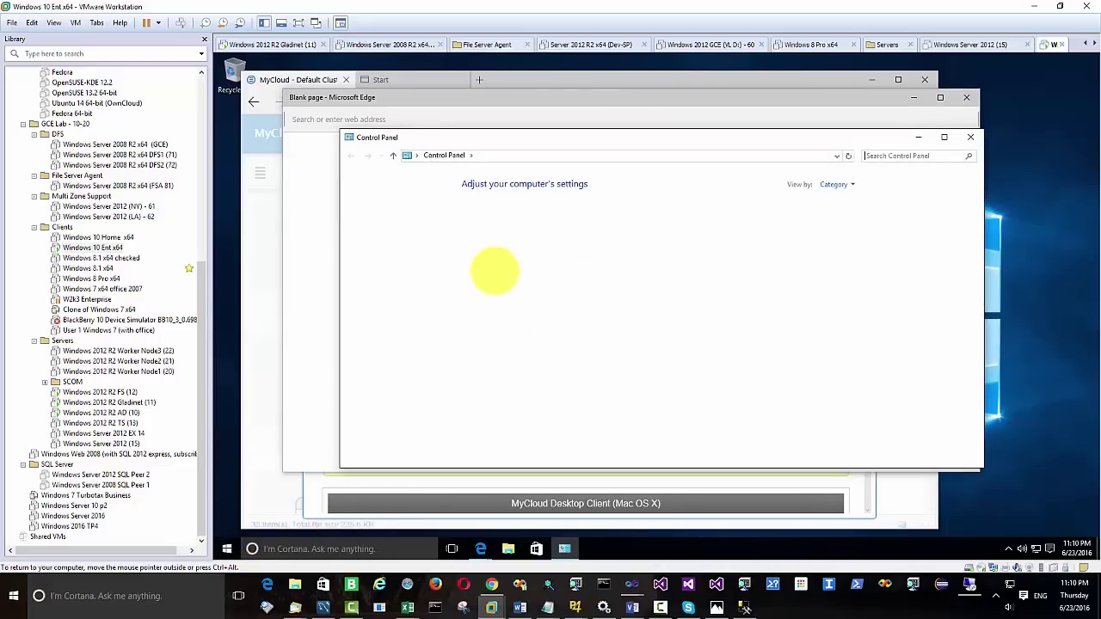
{"action": "left_click", "coordinate": [833, 184]}
{"action": "left_click", "coordinate": [850, 216]}
{"action": "scroll", "coordinate": [645, 249], "scroll_direction": "down", "scroll_amount": 1}
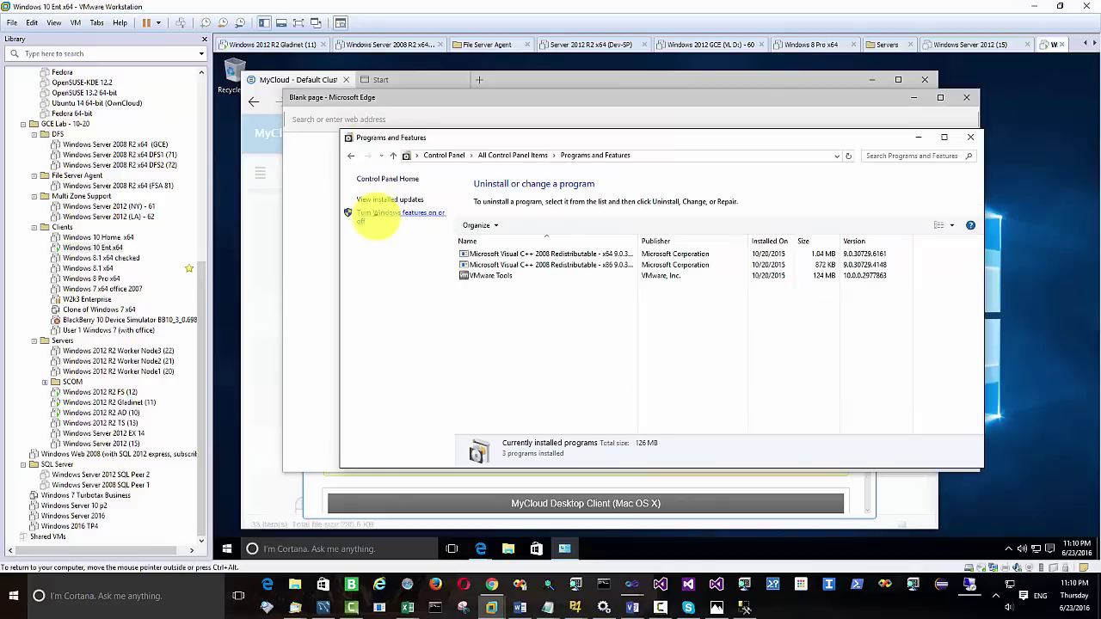
{"action": "left_click", "coordinate": [379, 214]}
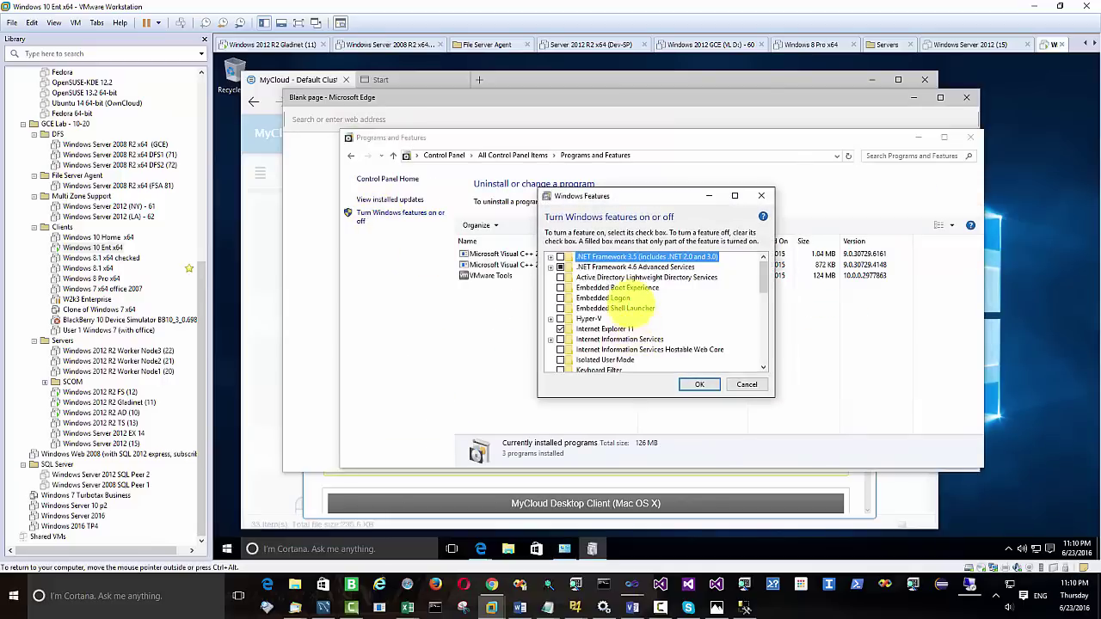
{"action": "left_click", "coordinate": [699, 384]}
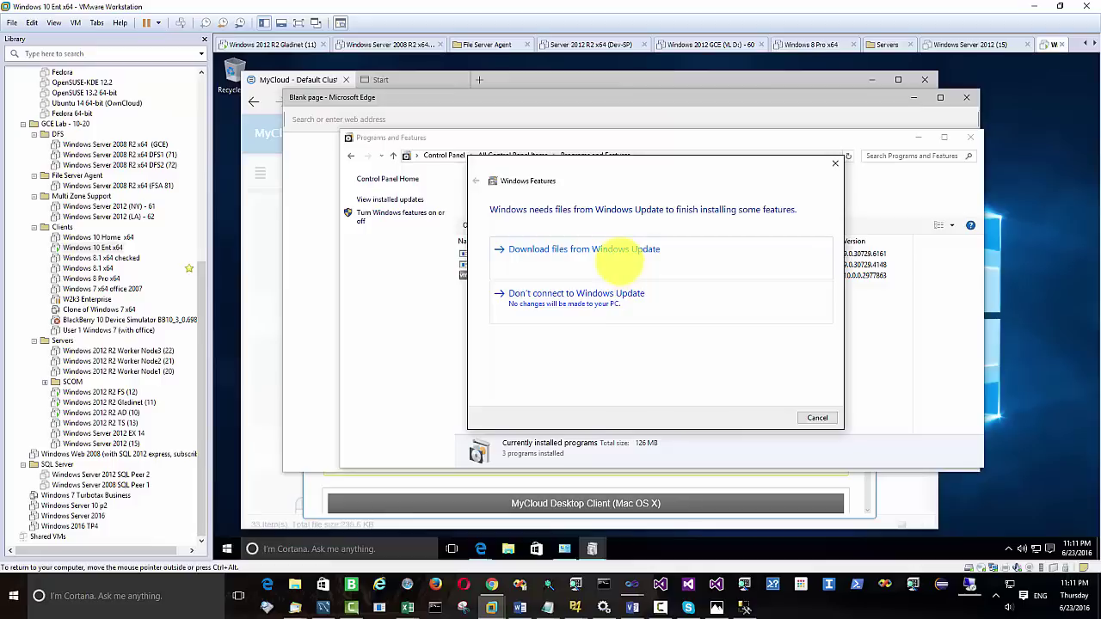
{"action": "left_click", "coordinate": [618, 252]}
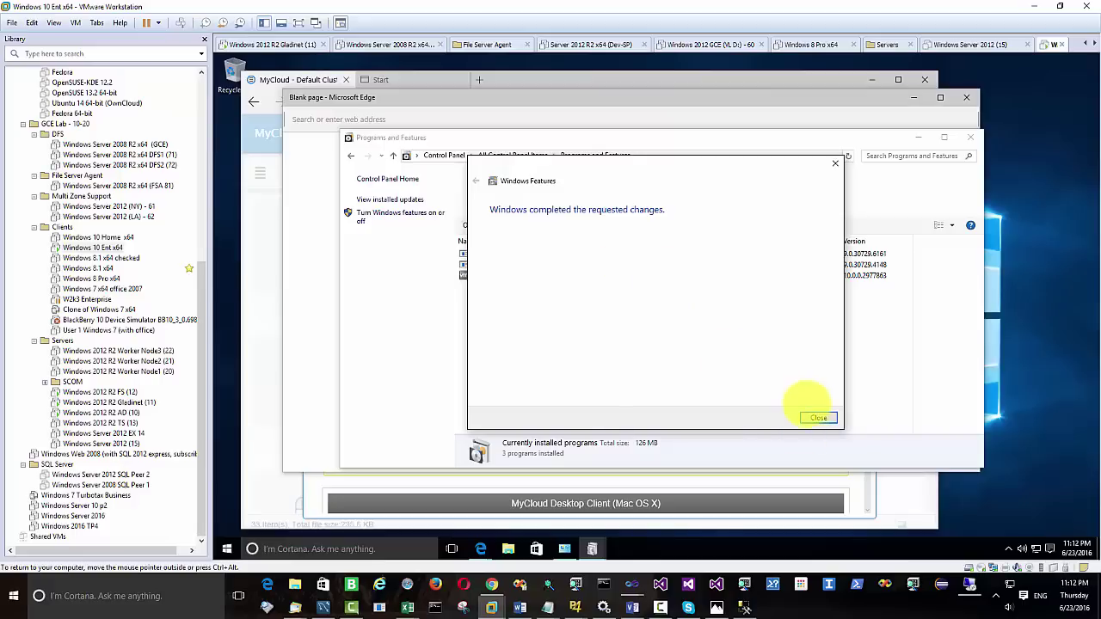
{"action": "left_click", "coordinate": [815, 417]}
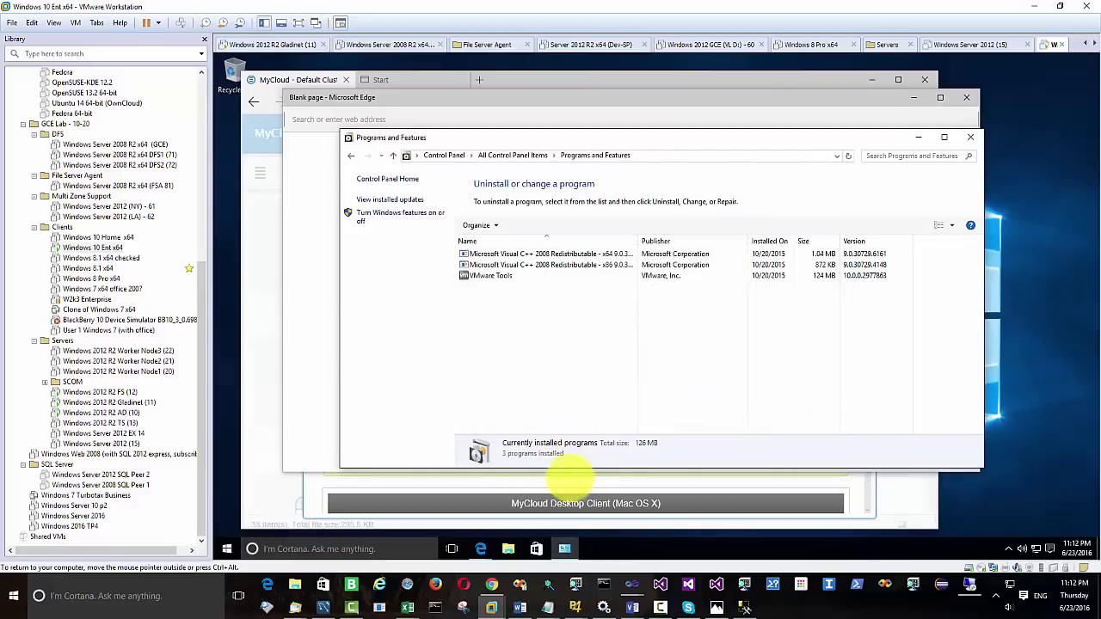
Install Cloud Server Agent from the MSI in the Downloads folder, agreeing to the license terms and allowing the software installation
{"action": "left_click", "coordinate": [508, 549]}
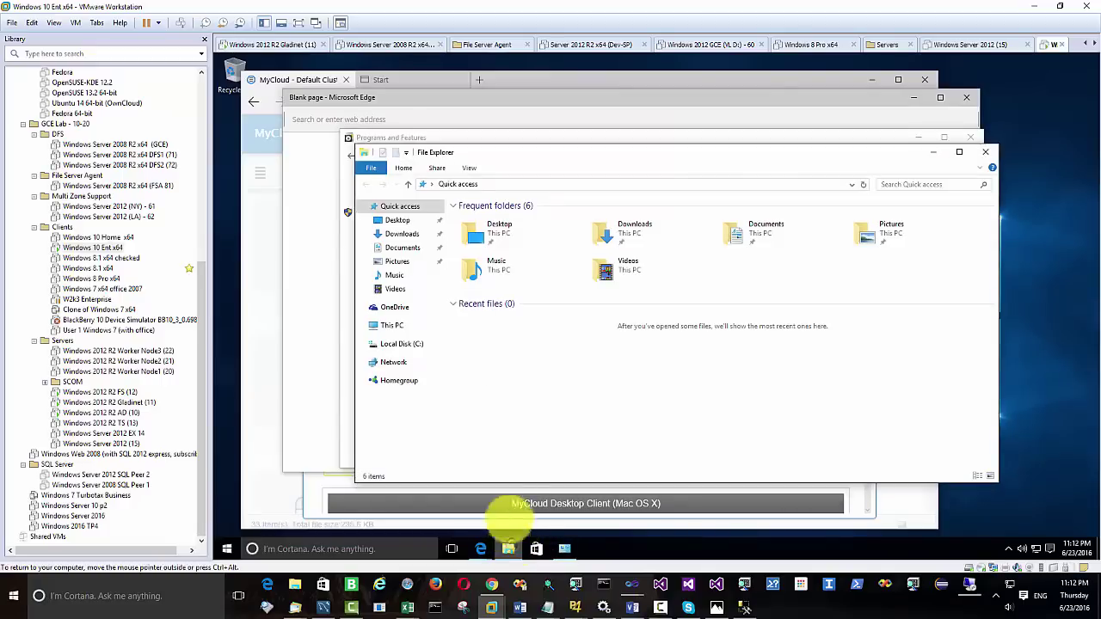
{"action": "left_click", "coordinate": [411, 234]}
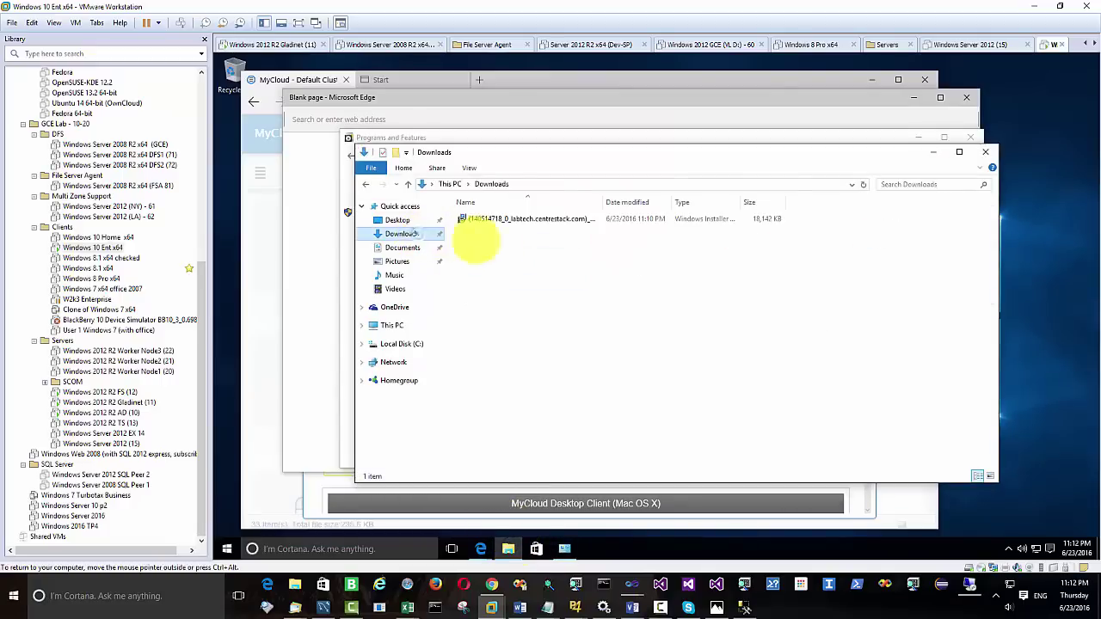
{"action": "double_click", "coordinate": [525, 221]}
{"action": "left_click", "coordinate": [693, 312]}
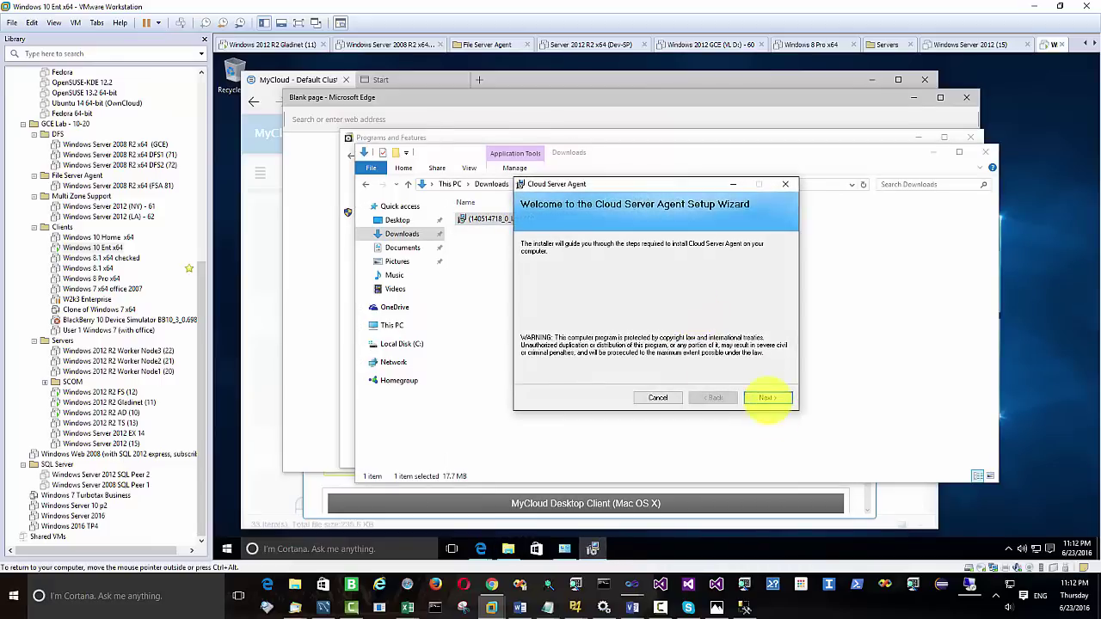
{"action": "left_click", "coordinate": [765, 397]}
{"action": "left_click", "coordinate": [636, 373]}
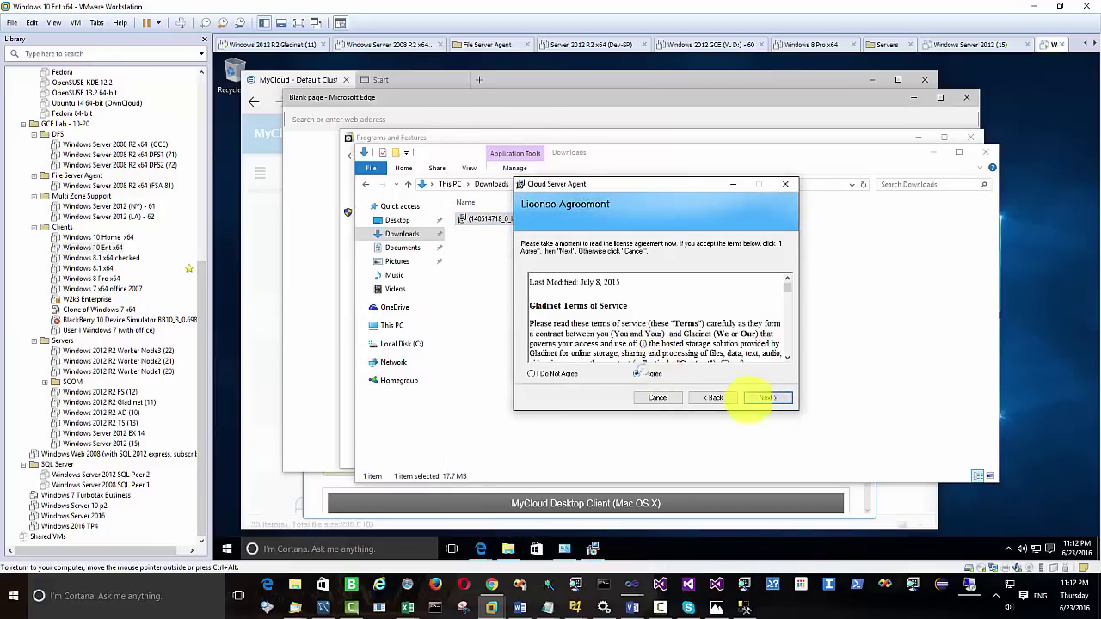
{"action": "left_click", "coordinate": [765, 398]}
{"action": "left_click", "coordinate": [763, 398]}
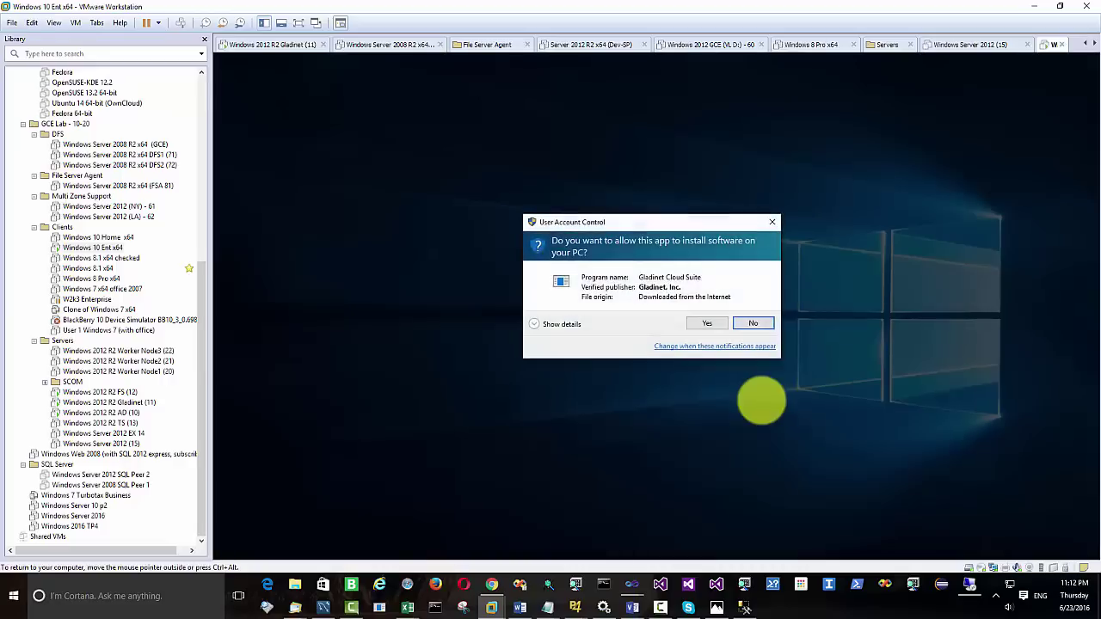
{"action": "left_click", "coordinate": [706, 324]}
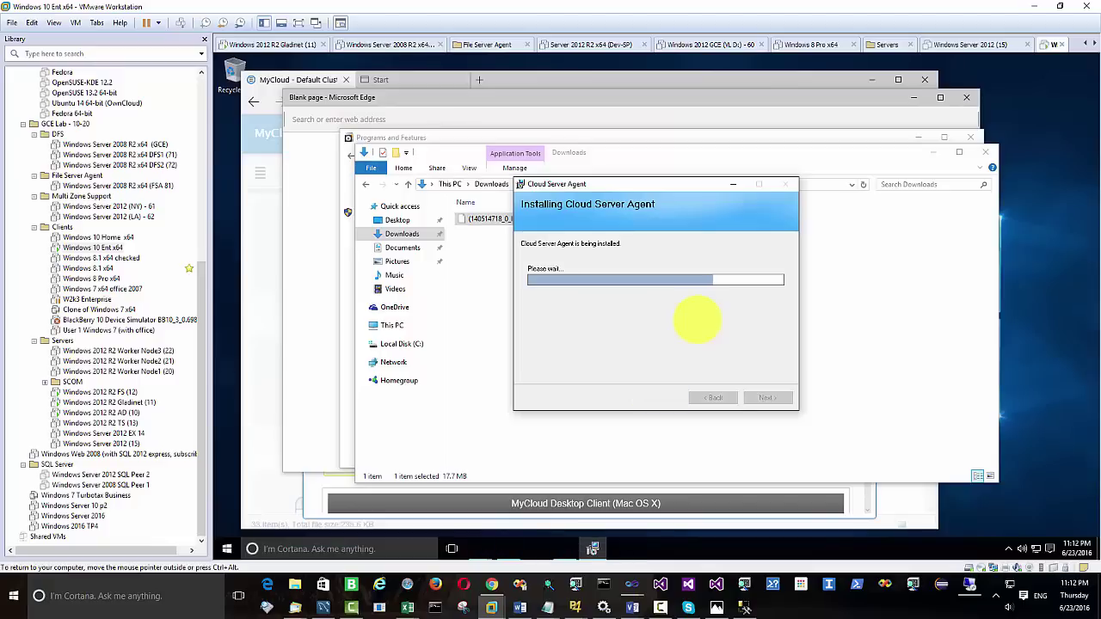
{"action": "left_click", "coordinate": [768, 397]}
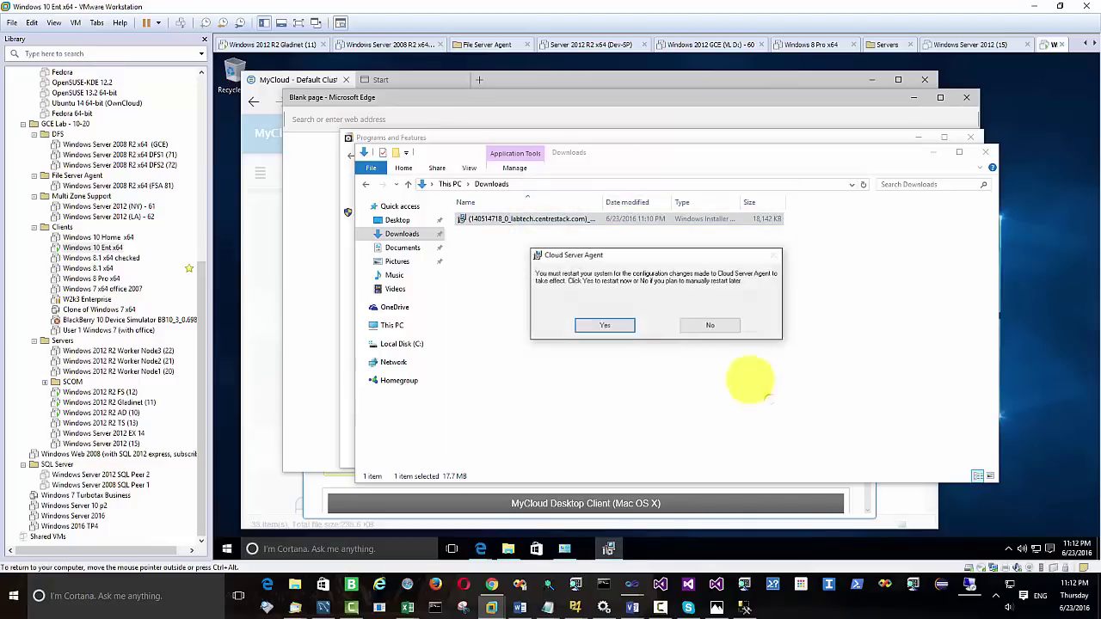
Restart the Windows 10 VM to apply the agent installation and sign back in with the account password
{"action": "left_click", "coordinate": [606, 322]}
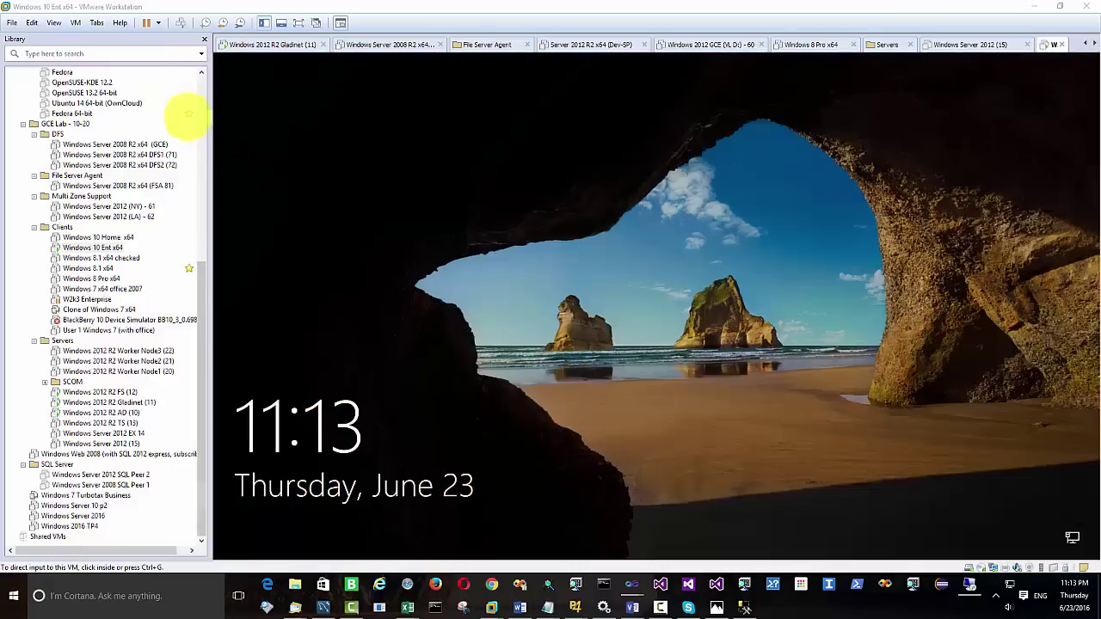
{"action": "left_click", "coordinate": [76, 23]}
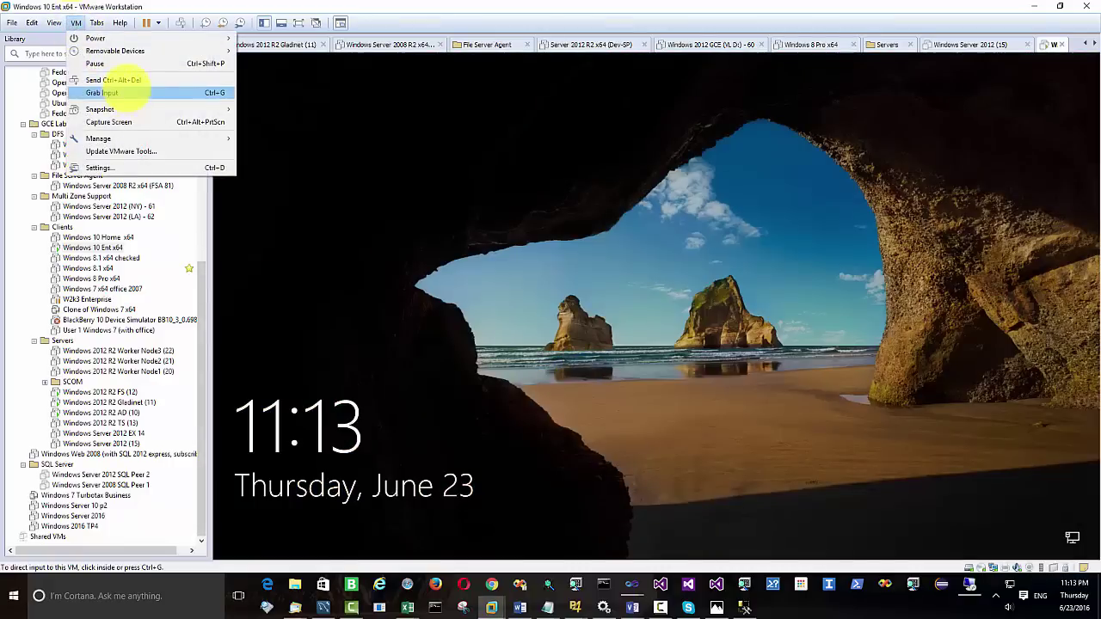
{"action": "left_click", "coordinate": [121, 80]}
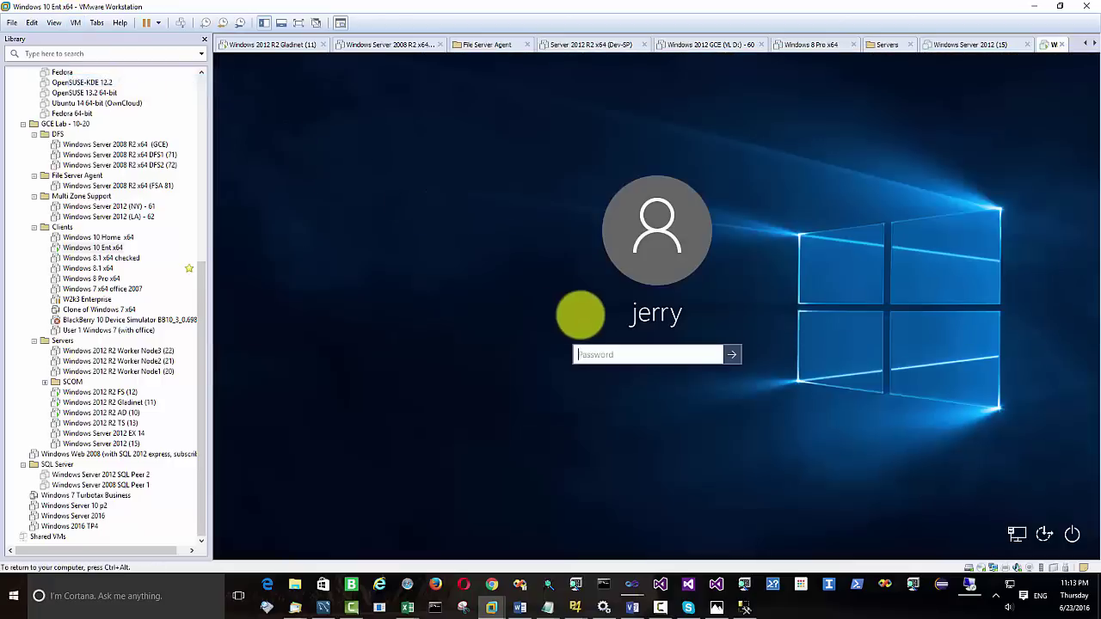
{"action": "key", "text": "Return"}
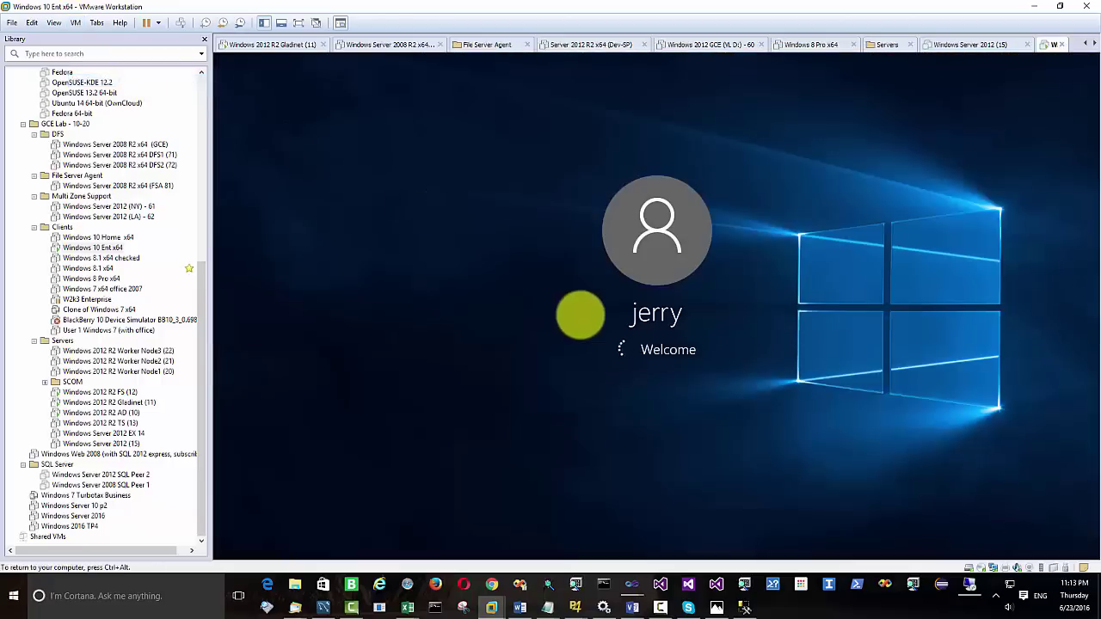
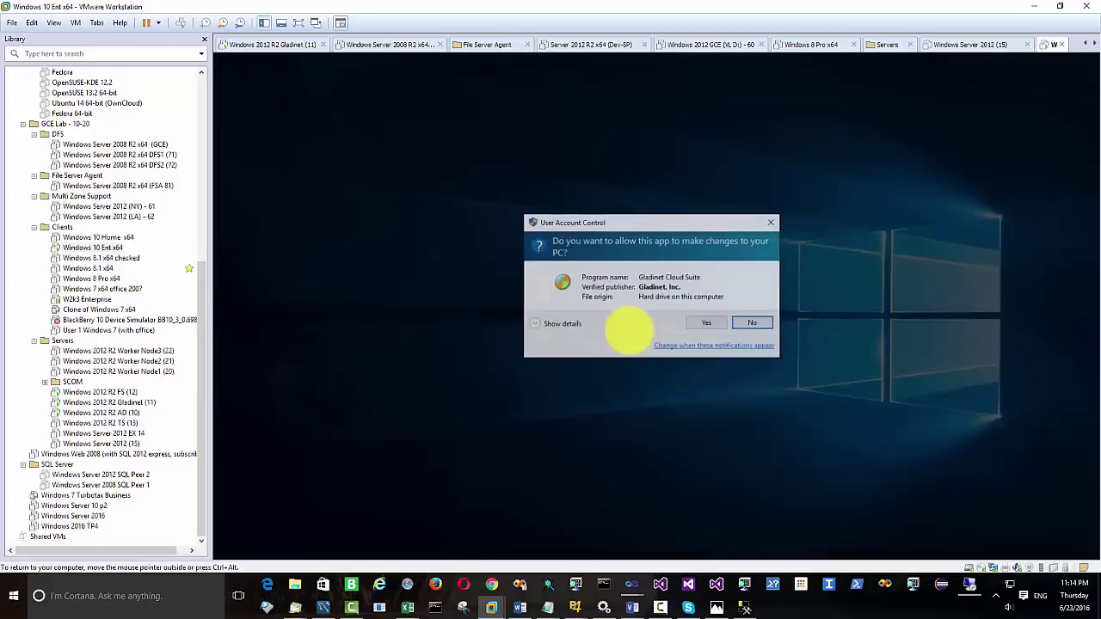
{"action": "left_click", "coordinate": [748, 323]}
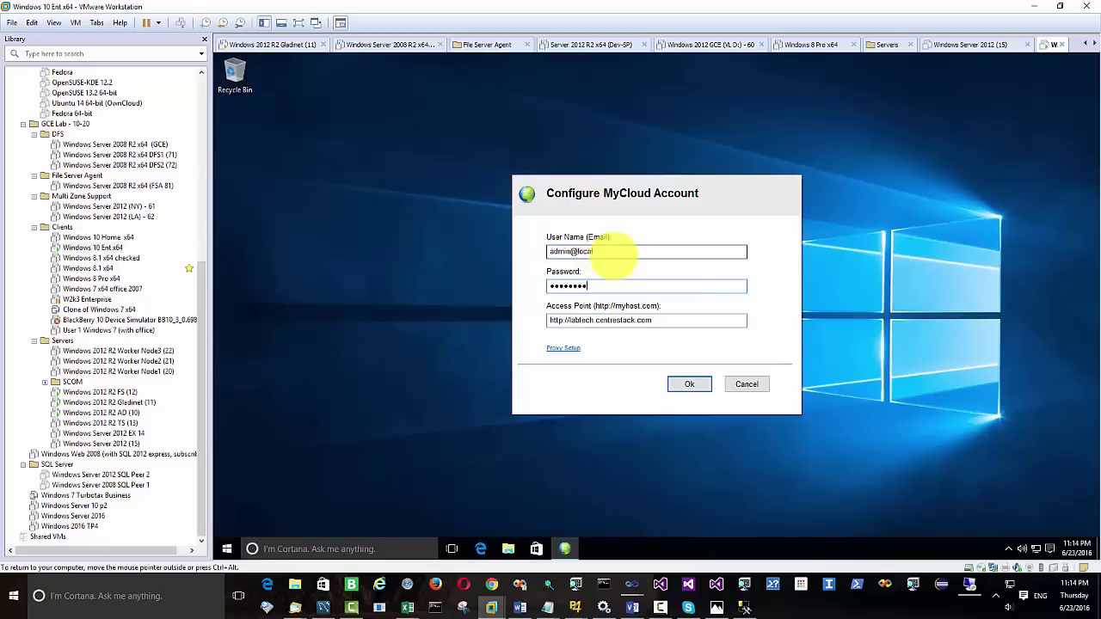
{"action": "left_click", "coordinate": [692, 384]}
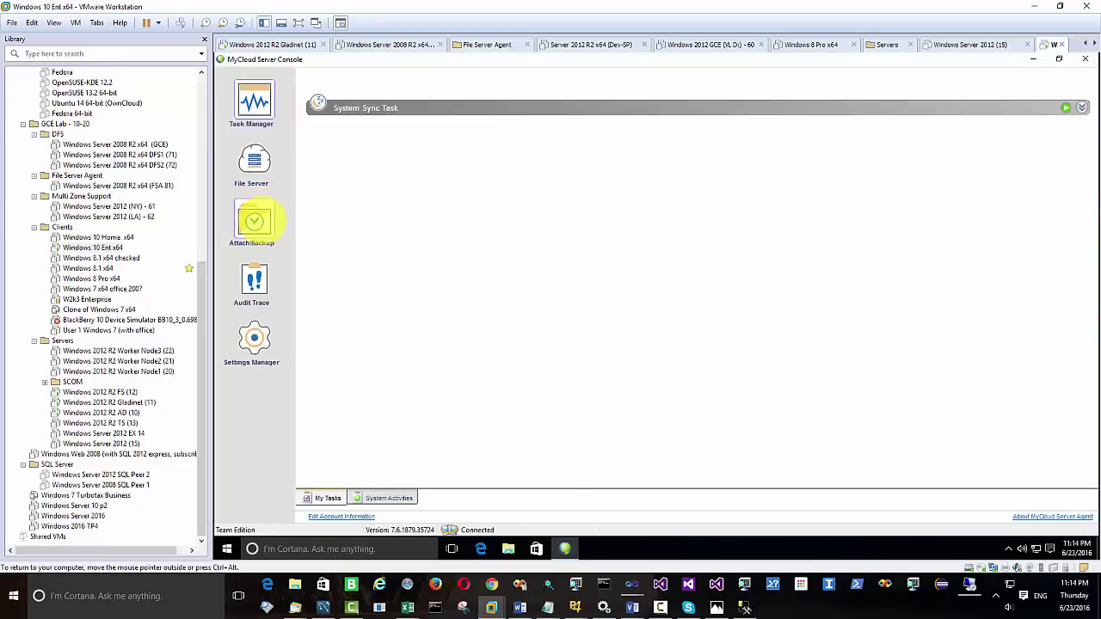
Link the attached cloud folder TestFolder1 to a new local folder named TestFolder1 created on Local Disk (C:)
{"action": "left_click", "coordinate": [254, 222]}
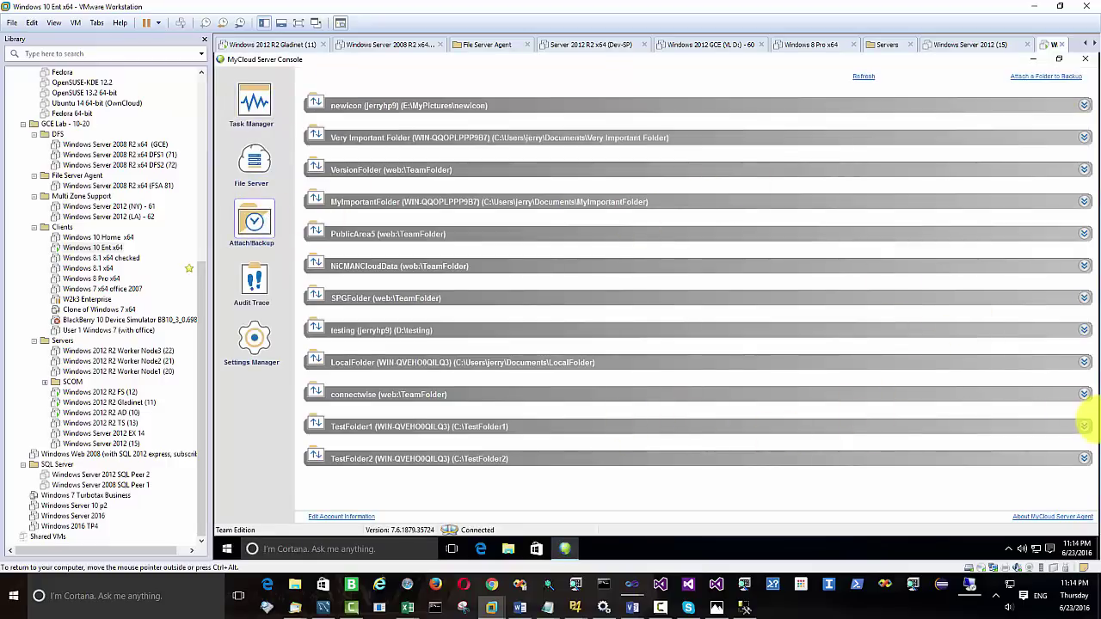
{"action": "left_click", "coordinate": [1084, 426]}
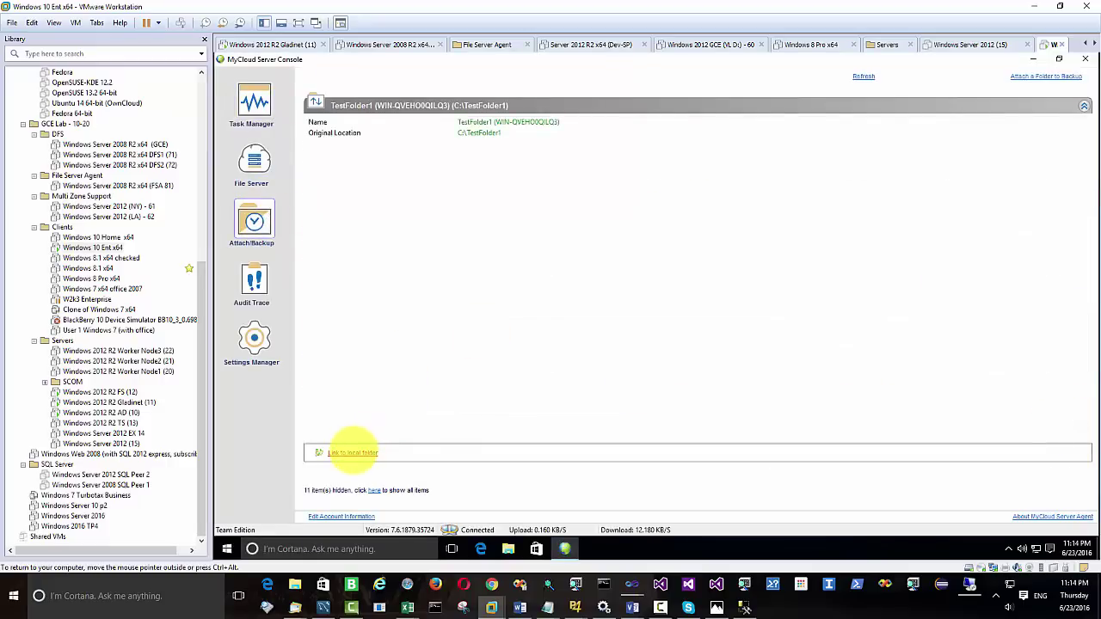
{"action": "left_click", "coordinate": [354, 452]}
{"action": "left_click", "coordinate": [776, 296]}
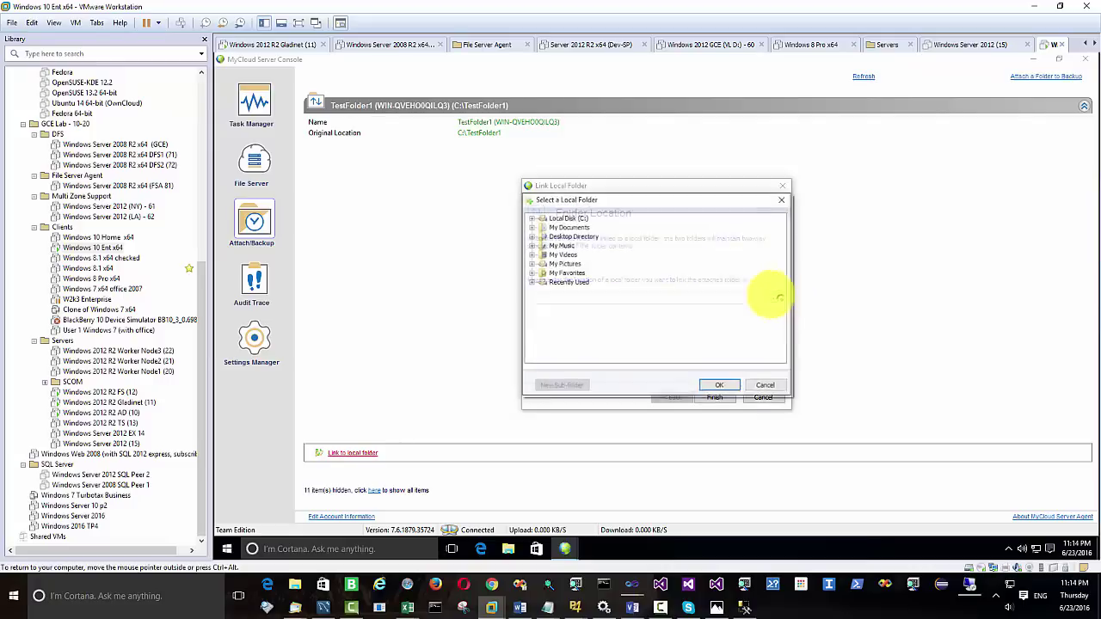
{"action": "double_click", "coordinate": [563, 218]}
{"action": "left_click", "coordinate": [561, 385]}
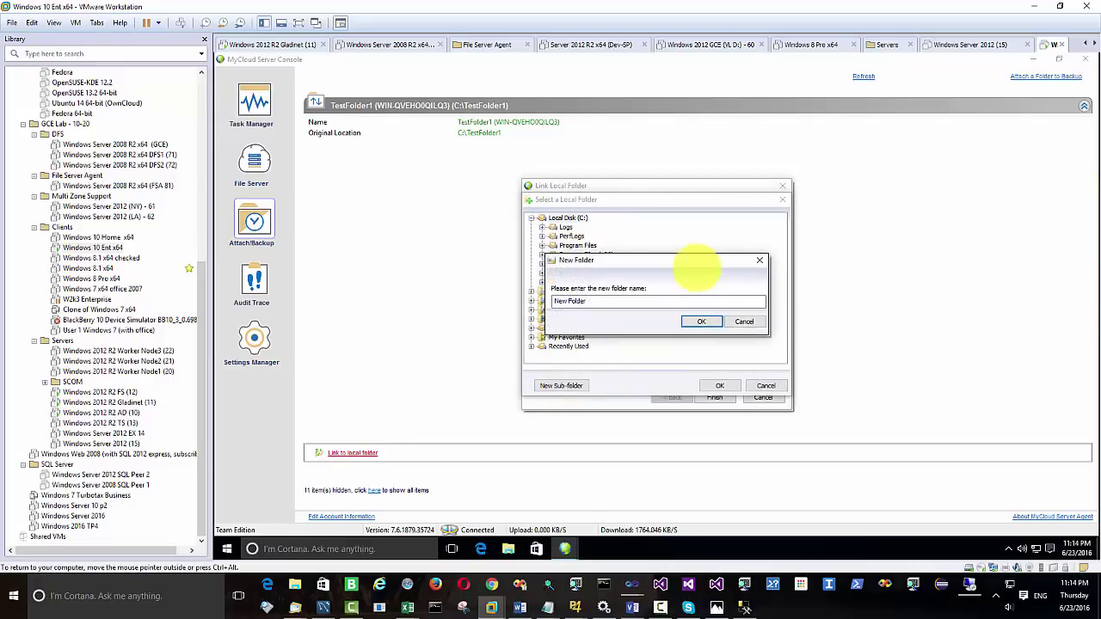
{"action": "left_click_drag", "start_coordinate": [592, 301], "coordinate": [486, 283]}
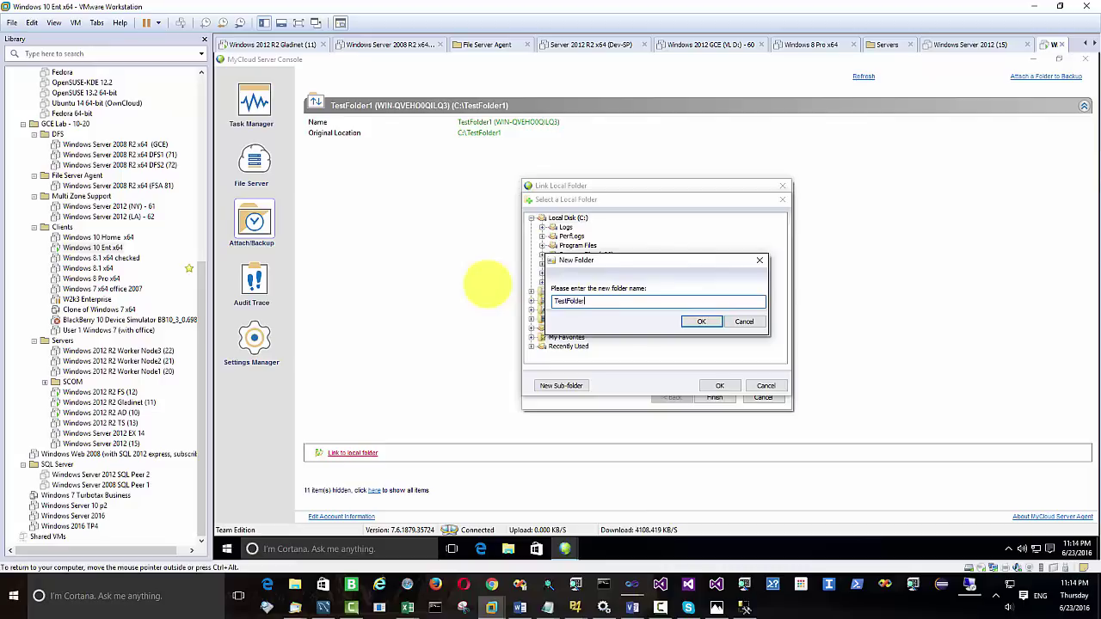
{"action": "type", "text": "TestFolder1"}
{"action": "left_click", "coordinate": [700, 321]}
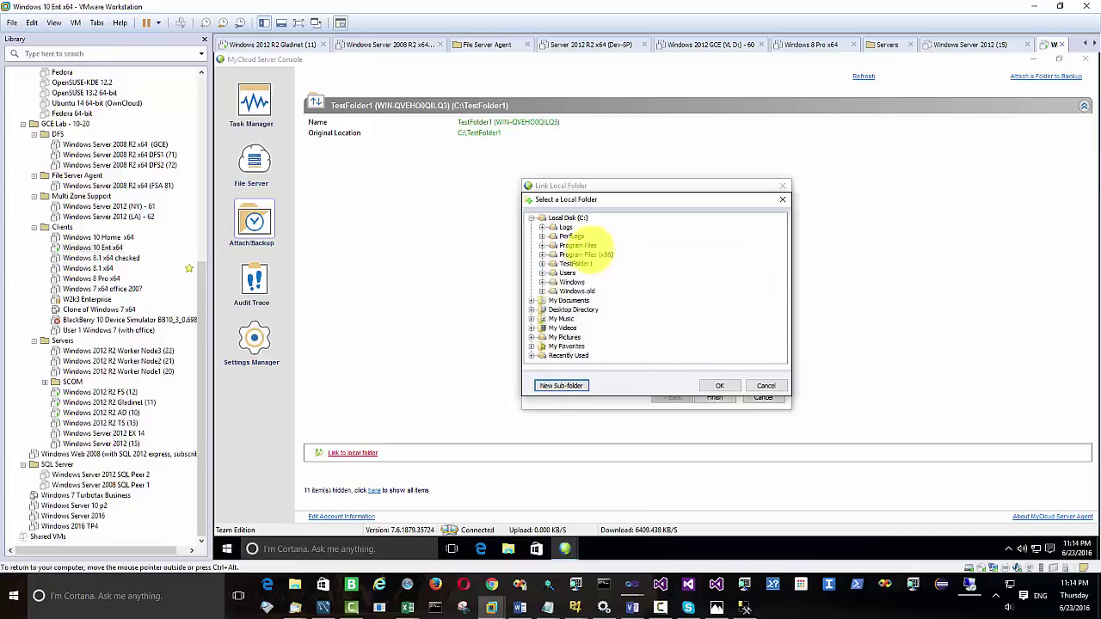
{"action": "left_click", "coordinate": [720, 385]}
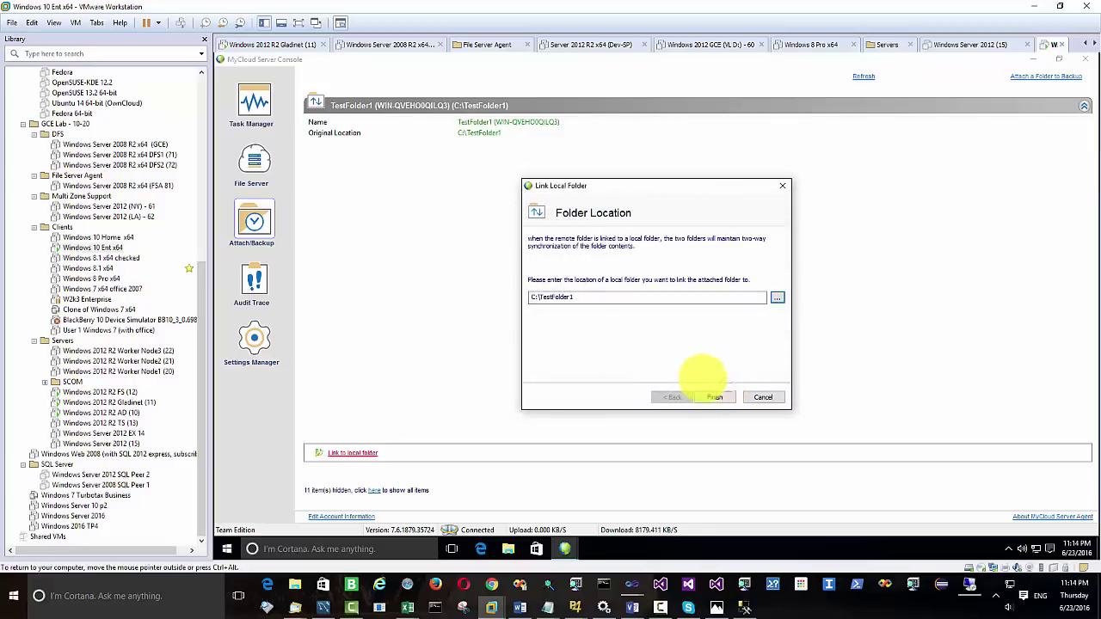
{"action": "left_click", "coordinate": [719, 397]}
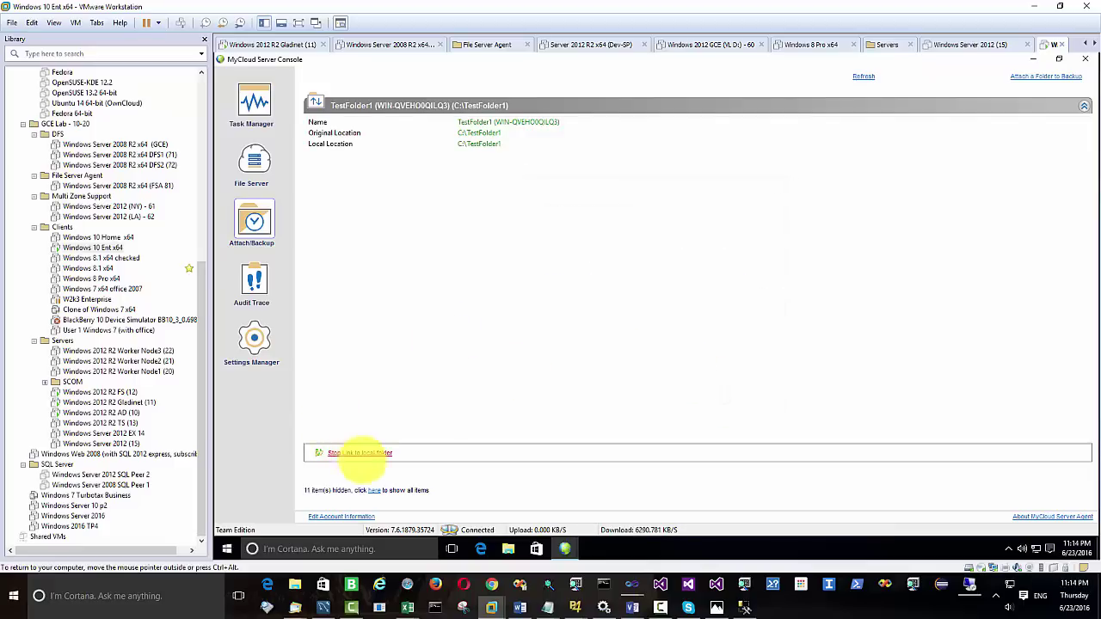
Link the attached cloud folder TestFolder2 to a new local folder named TestFolder2 created on Local Disk (C:)
{"action": "left_click", "coordinate": [1082, 105]}
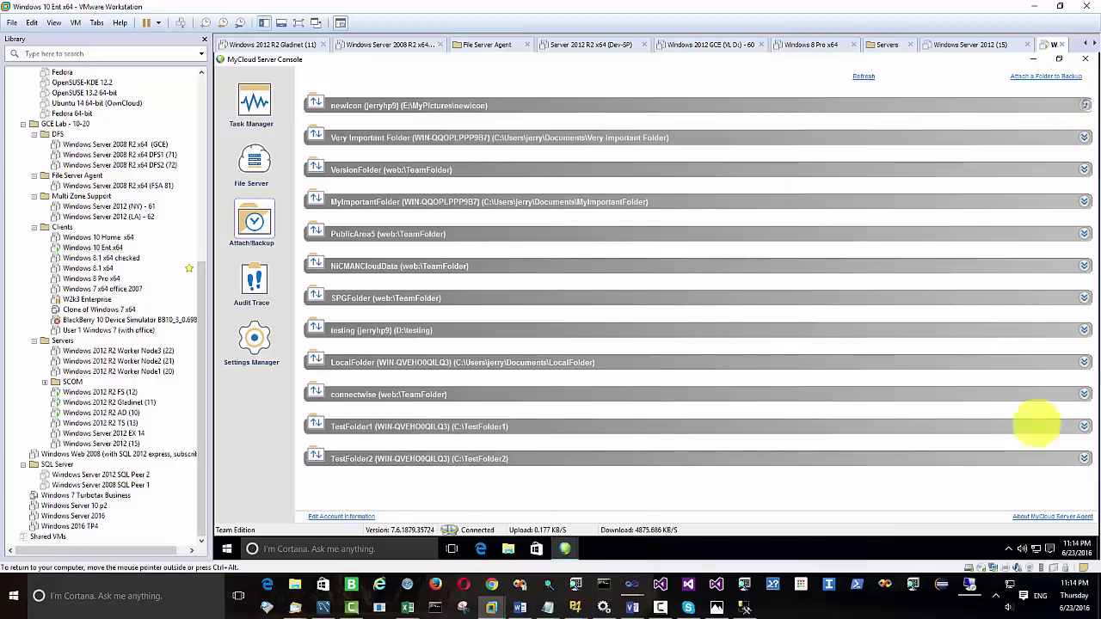
{"action": "left_click", "coordinate": [1083, 458]}
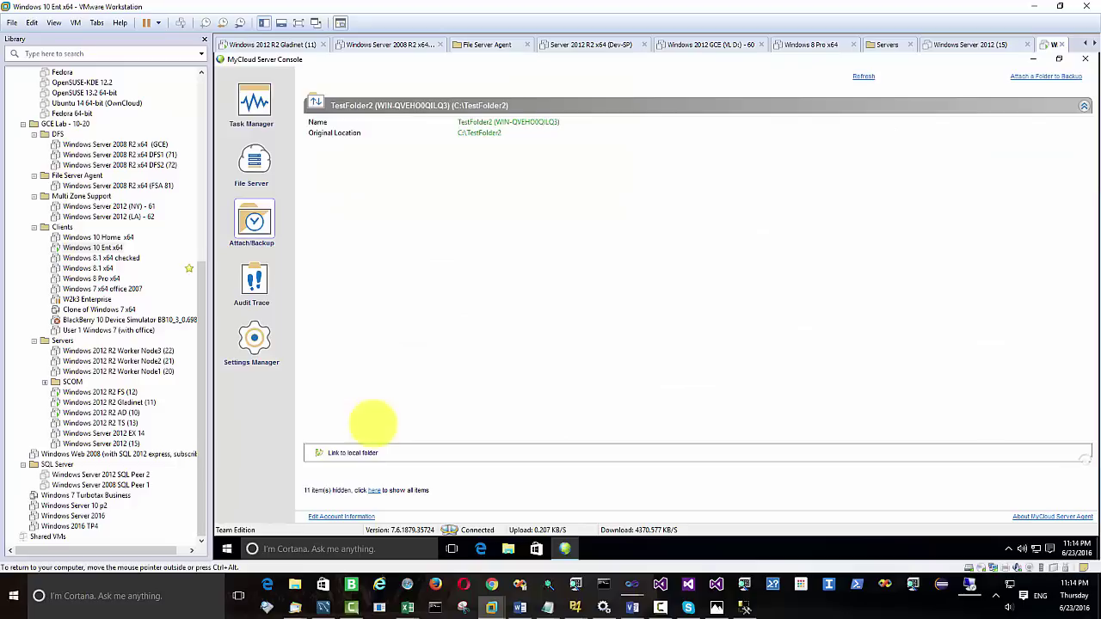
{"action": "left_click", "coordinate": [352, 453]}
{"action": "left_click", "coordinate": [770, 298]}
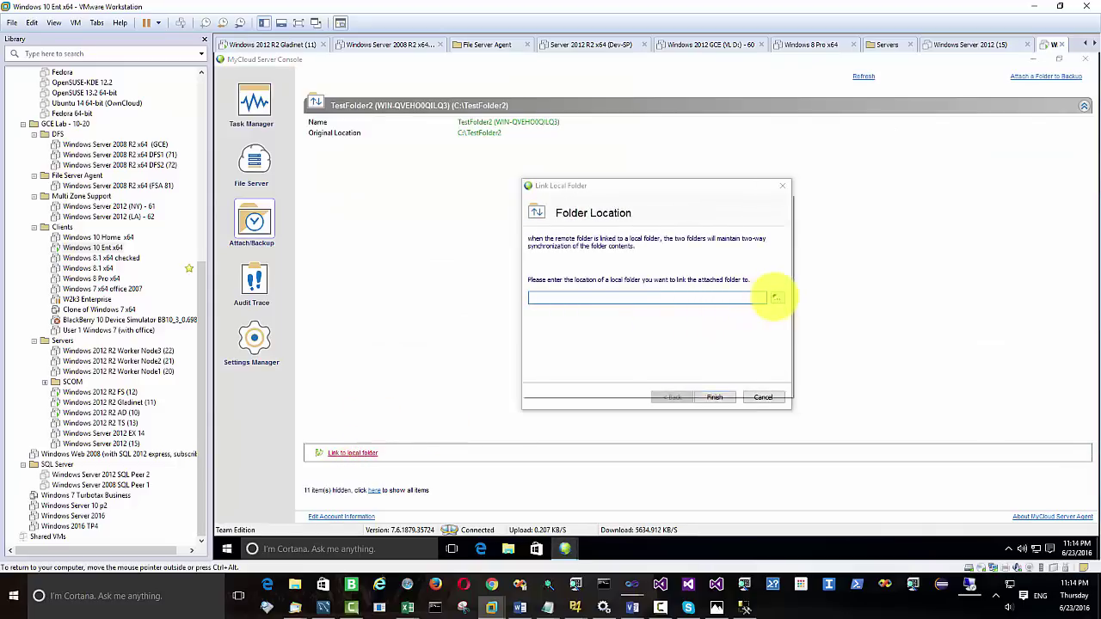
{"action": "left_click", "coordinate": [567, 218]}
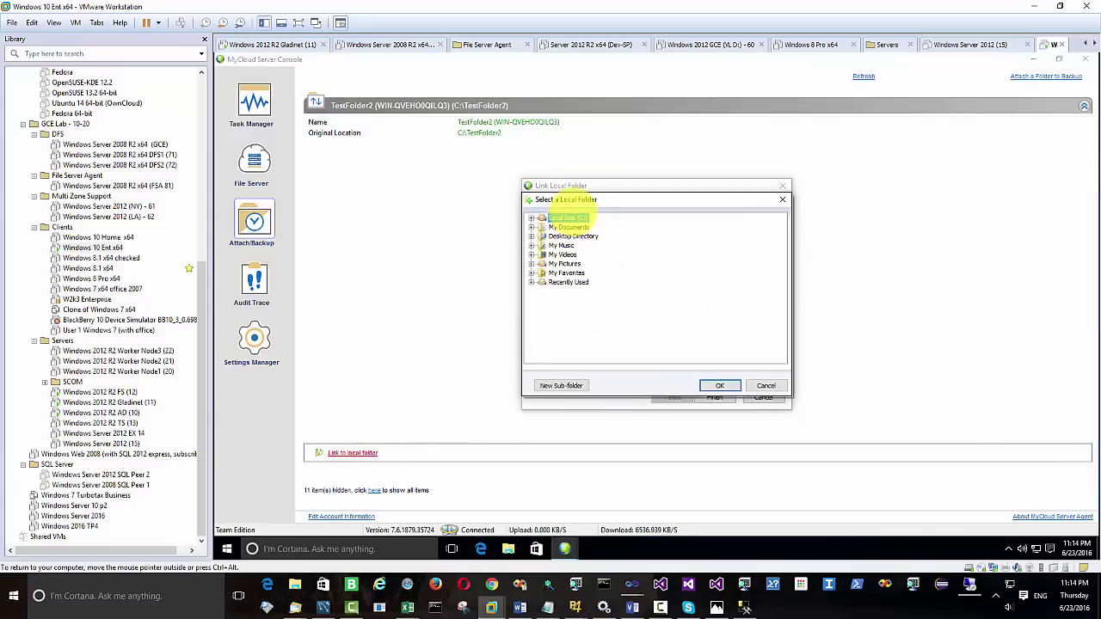
{"action": "left_click", "coordinate": [561, 385]}
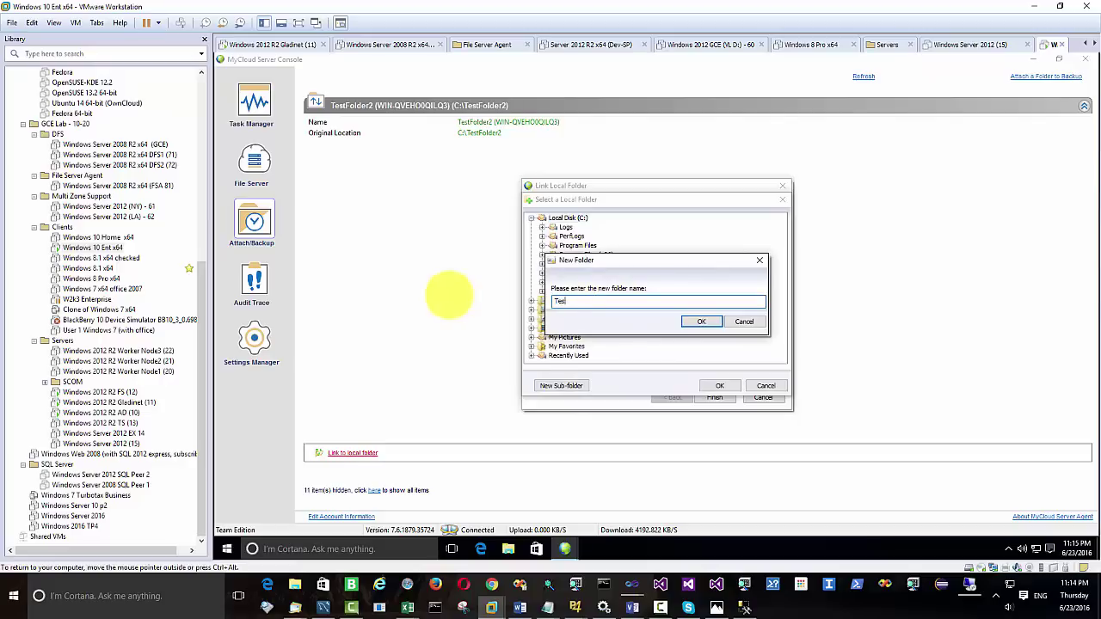
{"action": "type", "text": "TestFolder2"}
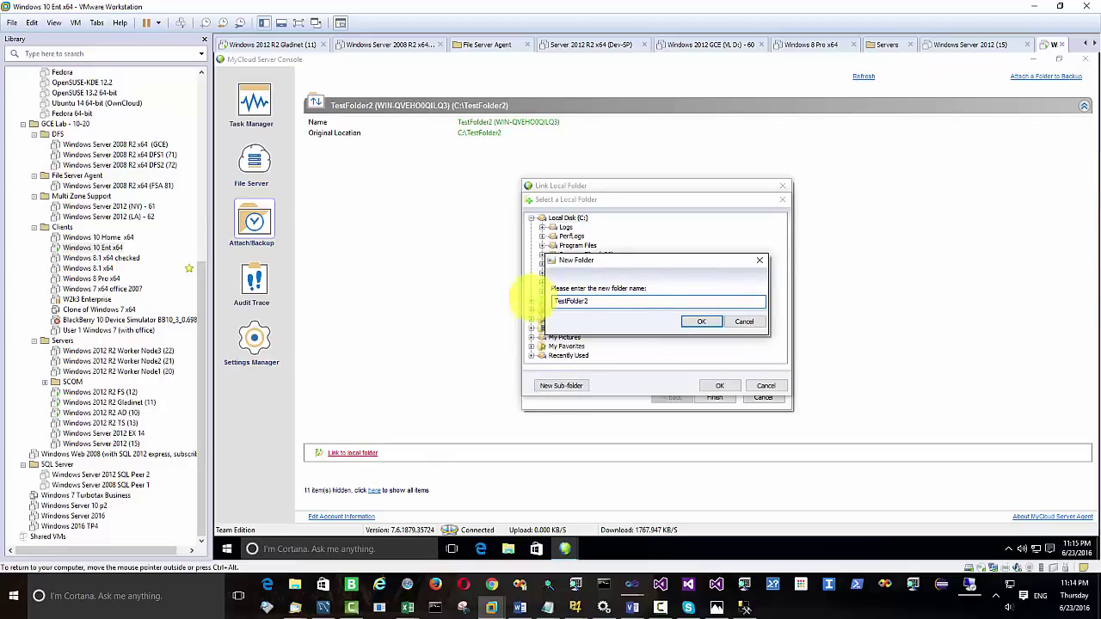
{"action": "left_click", "coordinate": [701, 321]}
{"action": "left_click", "coordinate": [574, 273]}
{"action": "left_click", "coordinate": [719, 386]}
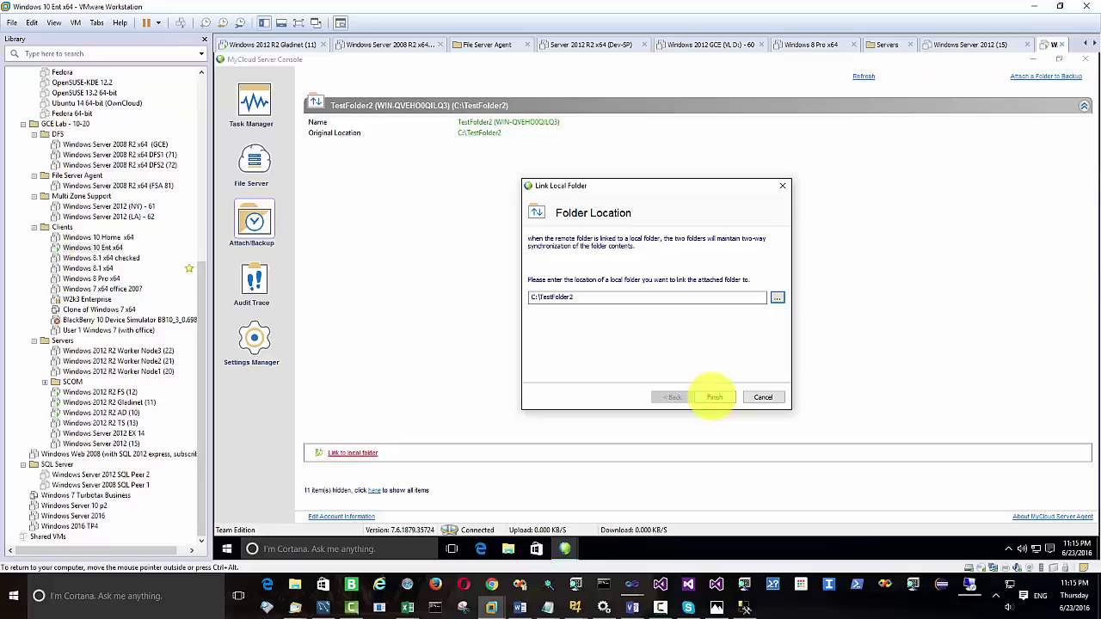
{"action": "left_click", "coordinate": [714, 397]}
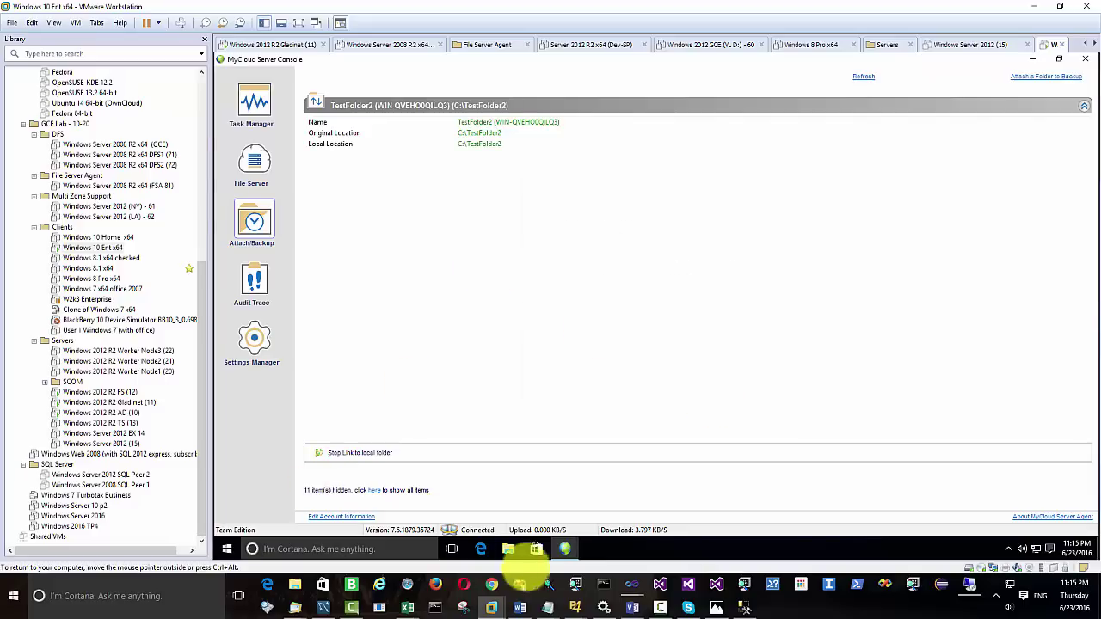
Check the synchronized contents of C:\TestFolder1 and C:\TestFolder2 in the VM's File Explorer
{"action": "left_click", "coordinate": [507, 548]}
{"action": "left_click", "coordinate": [507, 548]}
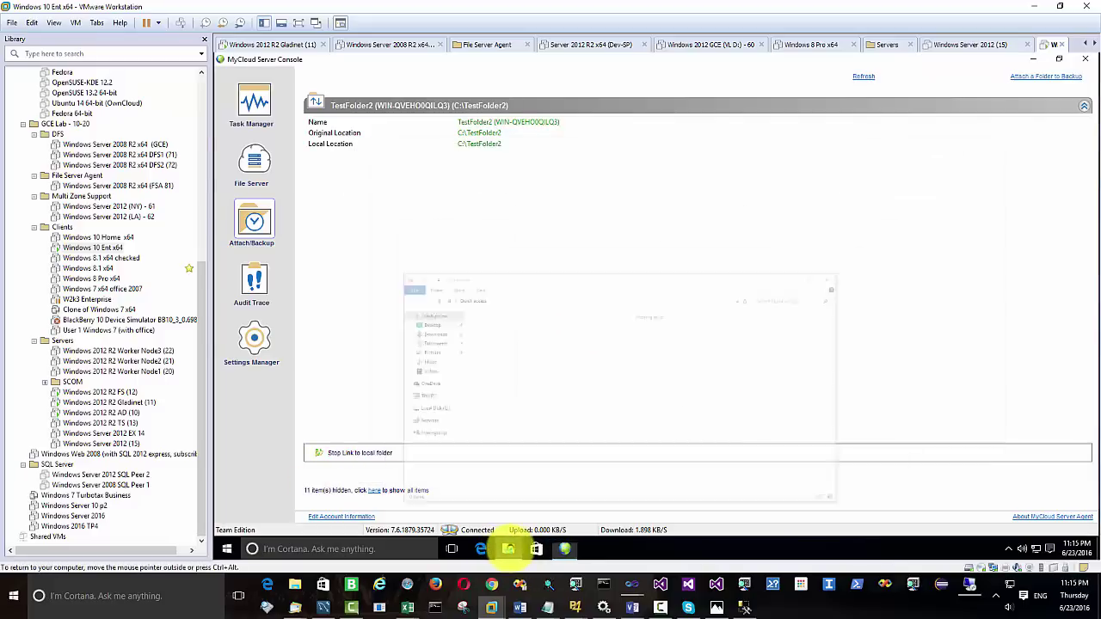
{"action": "left_click", "coordinate": [508, 549]}
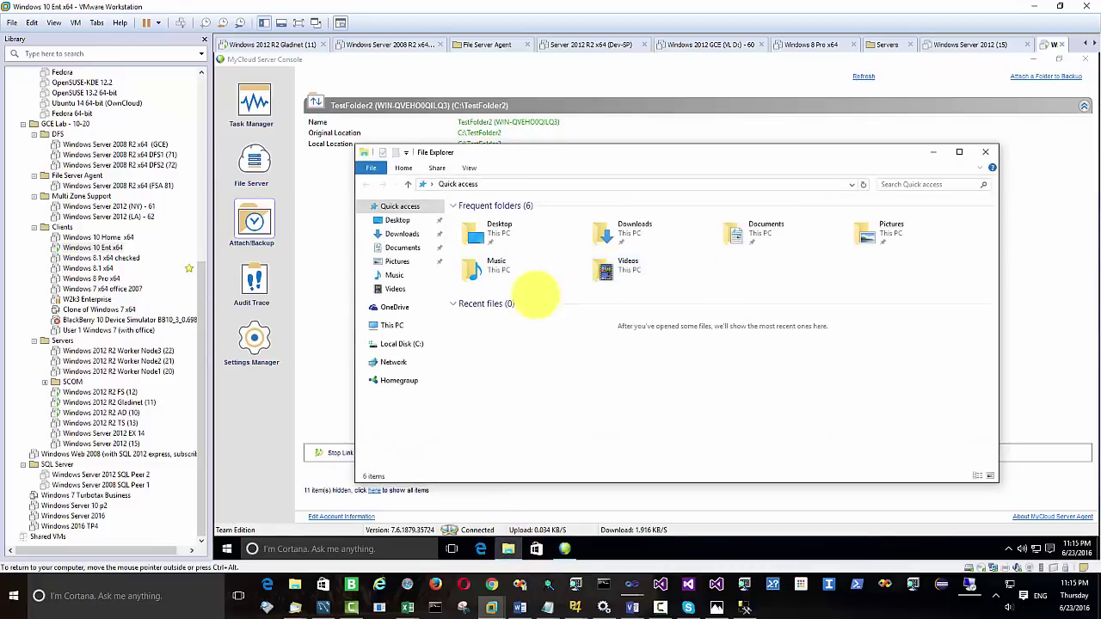
{"action": "left_click", "coordinate": [404, 343]}
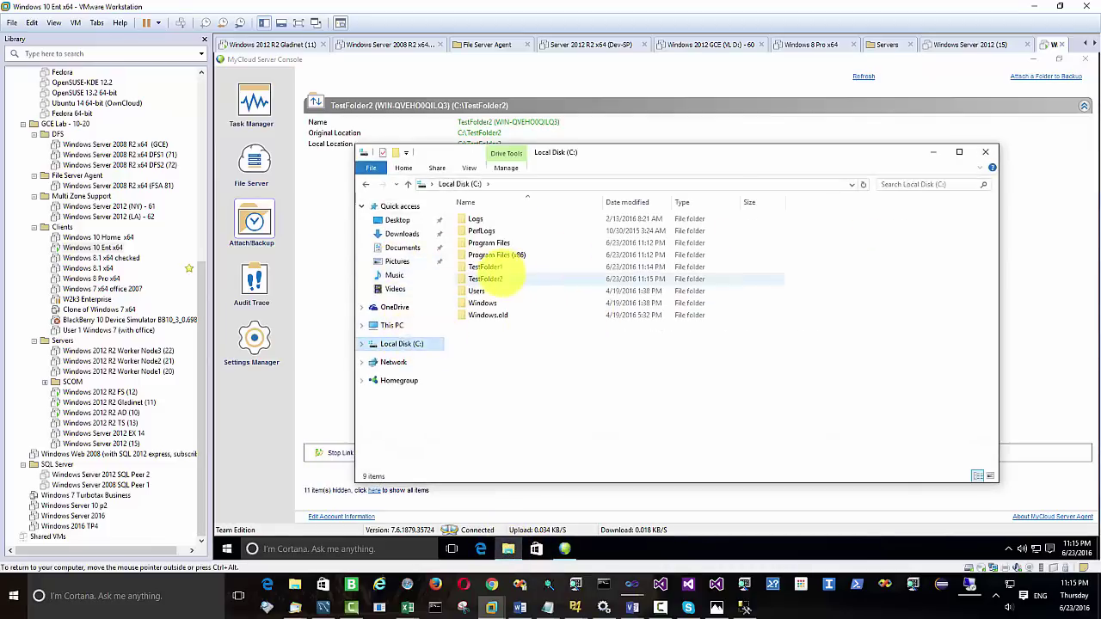
{"action": "double_click", "coordinate": [486, 267]}
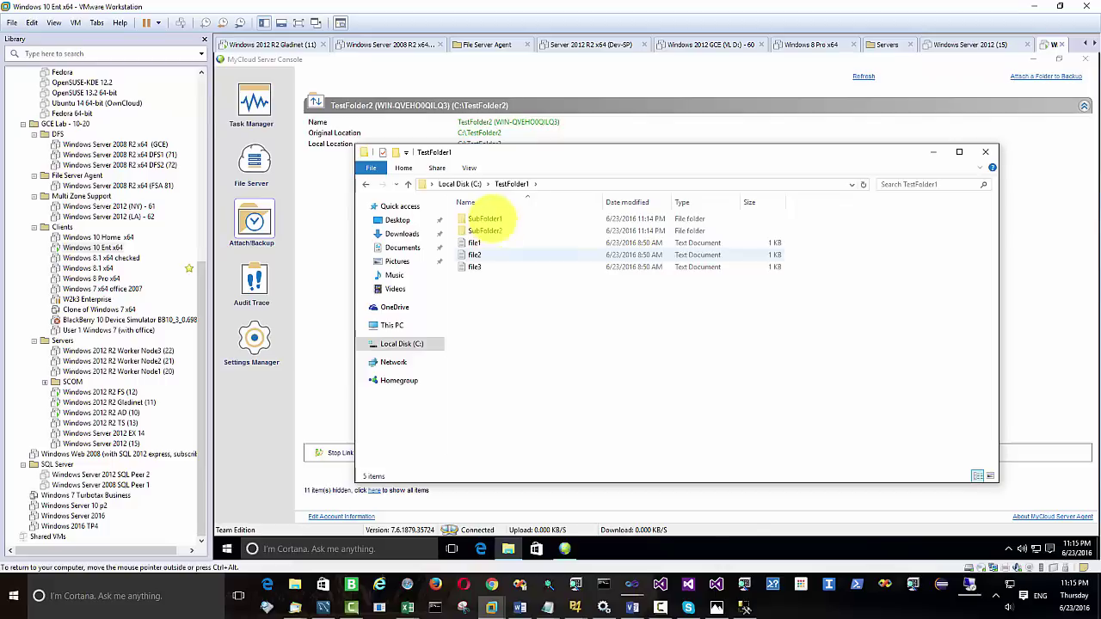
{"action": "left_click", "coordinate": [365, 184]}
{"action": "double_click", "coordinate": [481, 279]}
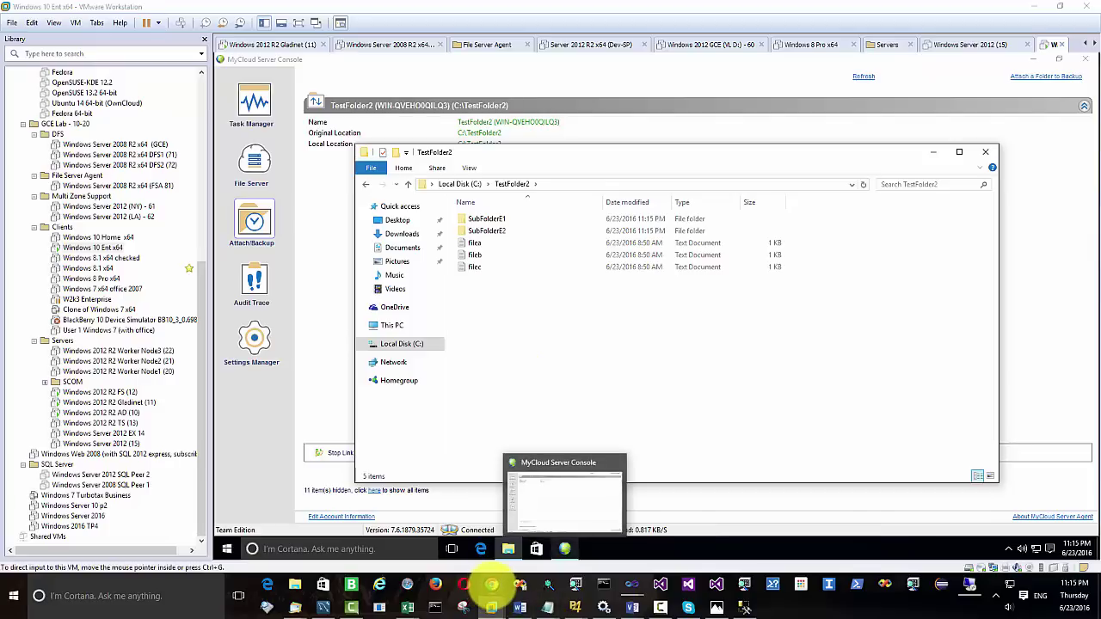
Switch to Chrome on the host and sign in to labtech.centrestack.com with the administrator's user name and saved password
{"action": "left_click", "coordinate": [491, 585]}
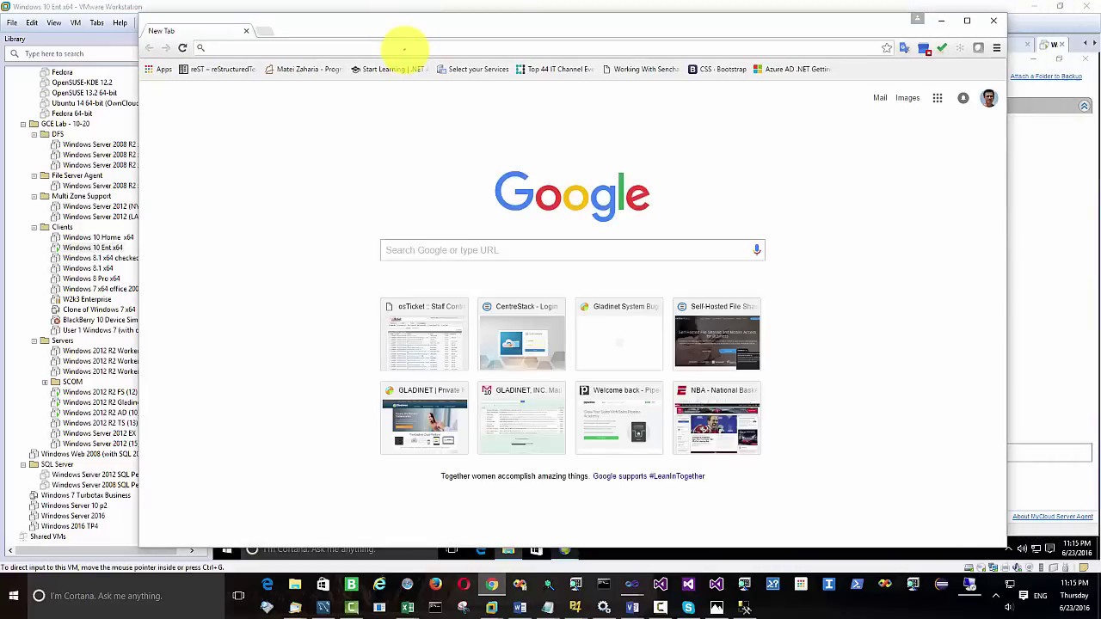
{"action": "type", "text": "labtech.centrestack.com"}
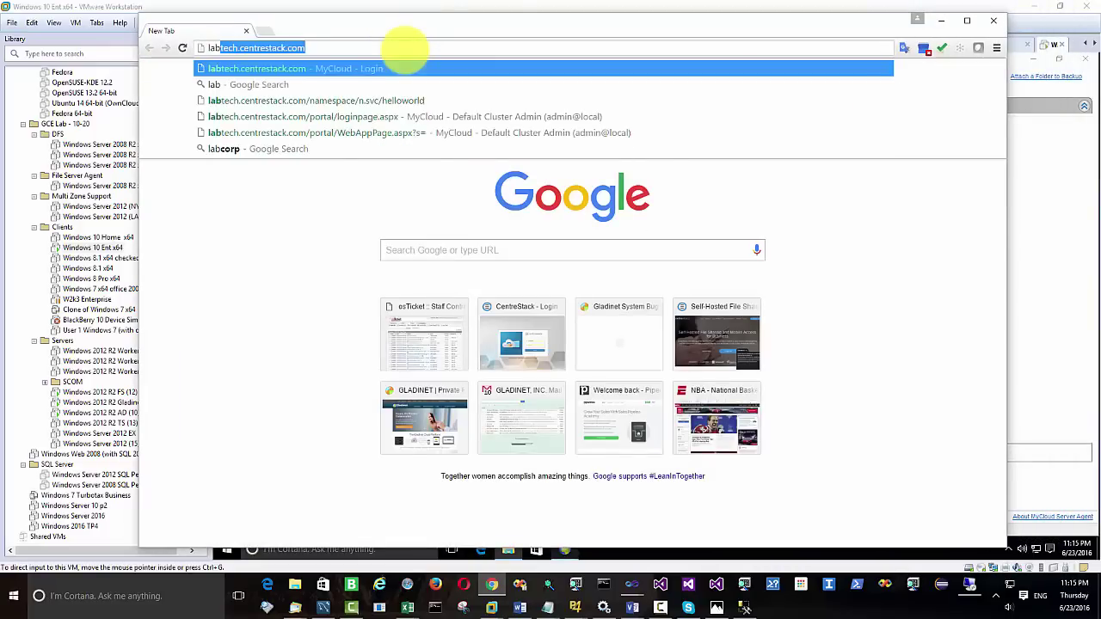
{"action": "key", "text": "Return"}
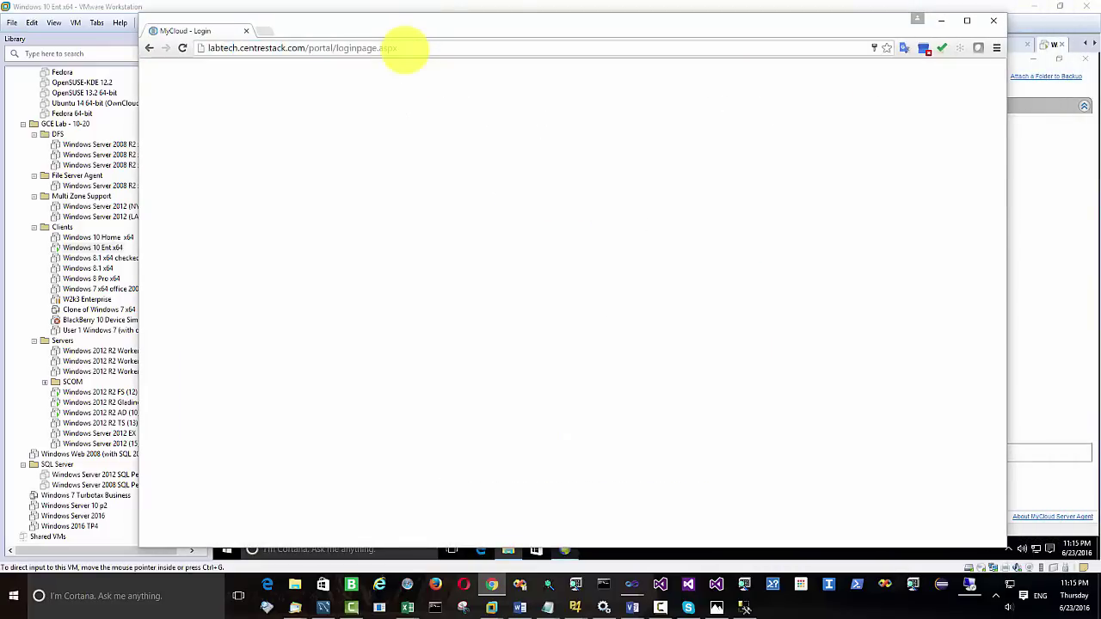
{"action": "left_click", "coordinate": [656, 270]}
{"action": "type", "text": "ad"}
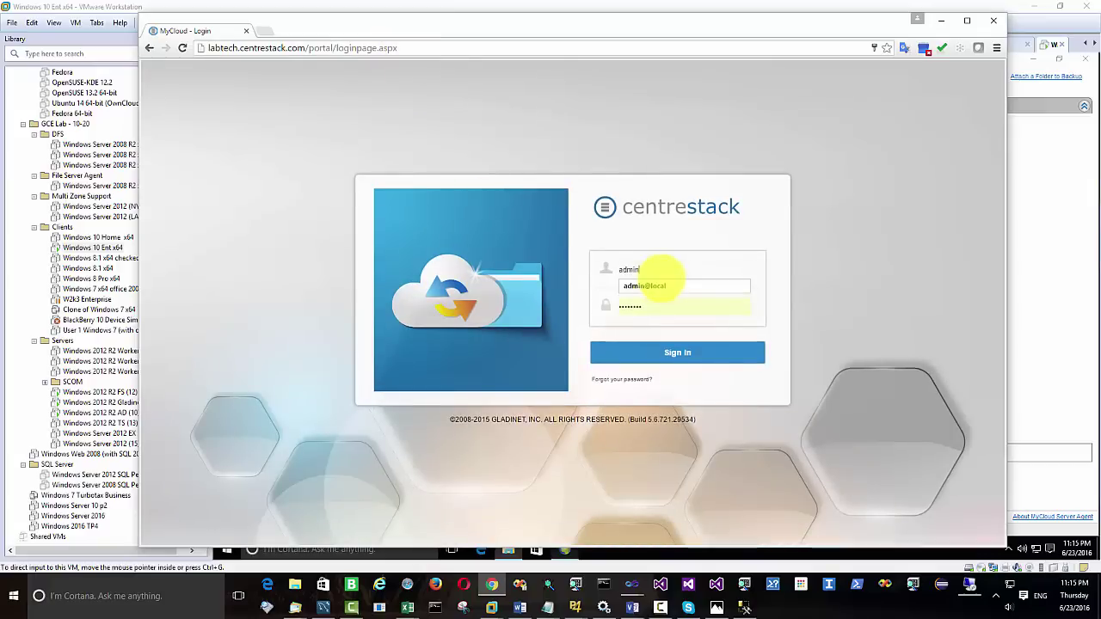
{"action": "type", "text": "min"}
{"action": "left_click", "coordinate": [653, 285]}
{"action": "left_click", "coordinate": [660, 351]}
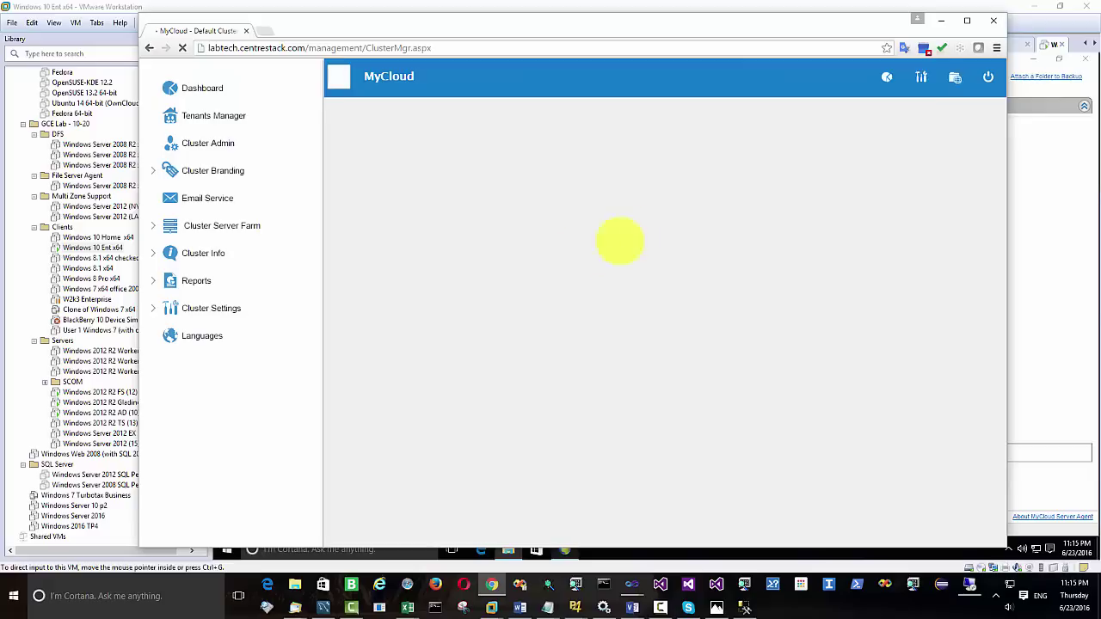
Open the cloud folder TestFolder1 (WIN-QVEHO0QILQ3) in the web portal's file browser
{"action": "left_click", "coordinate": [954, 77]}
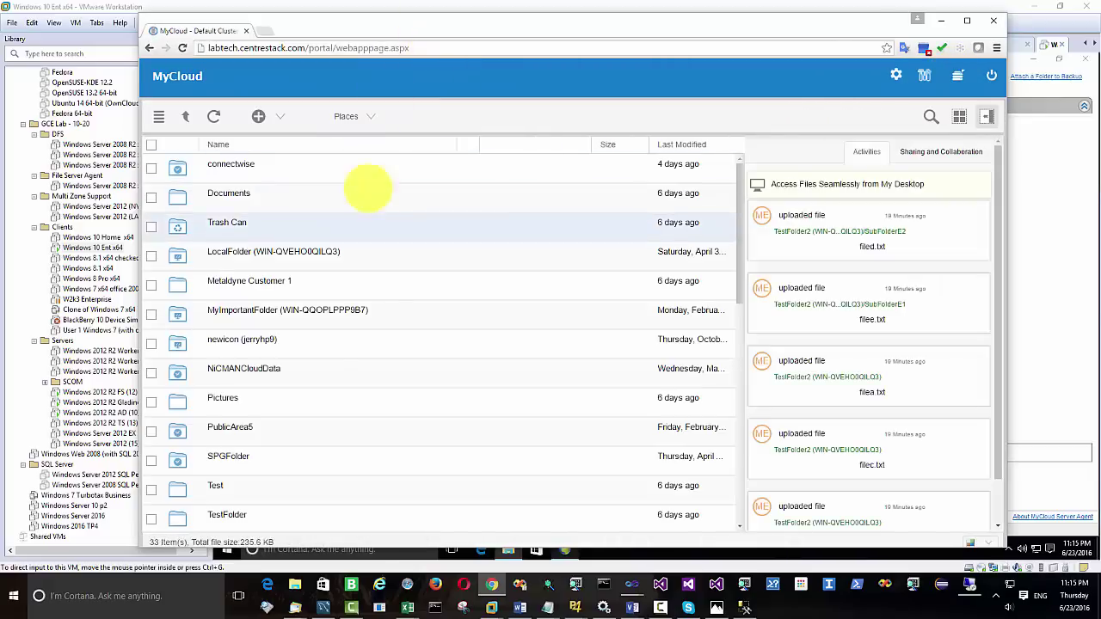
{"action": "scroll", "coordinate": [363, 325], "scroll_direction": "down", "scroll_amount": 3}
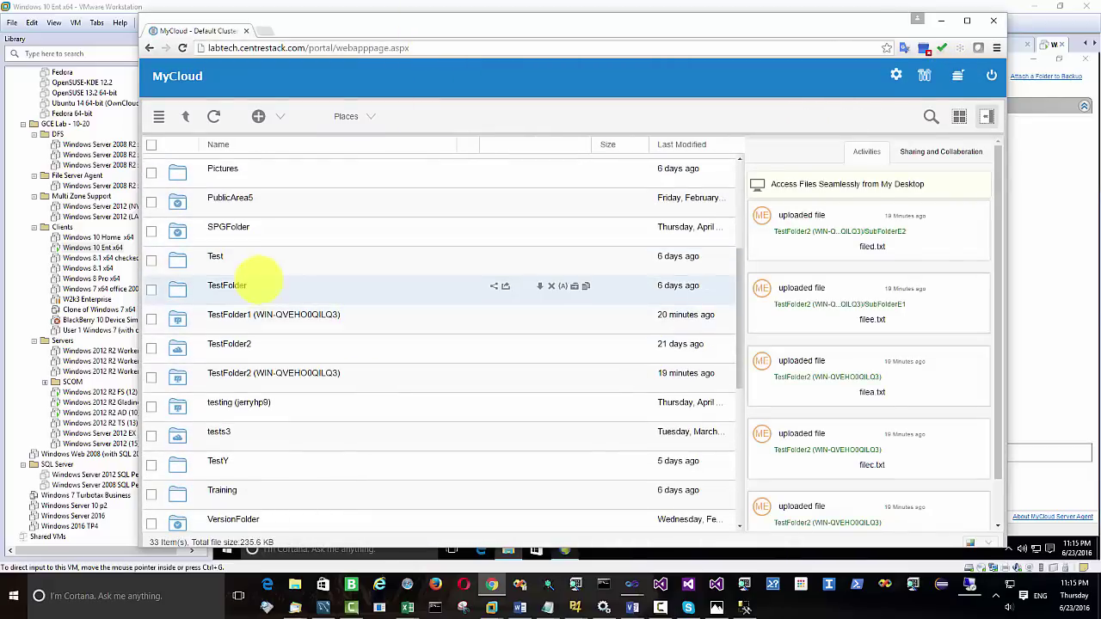
{"action": "left_click", "coordinate": [284, 315]}
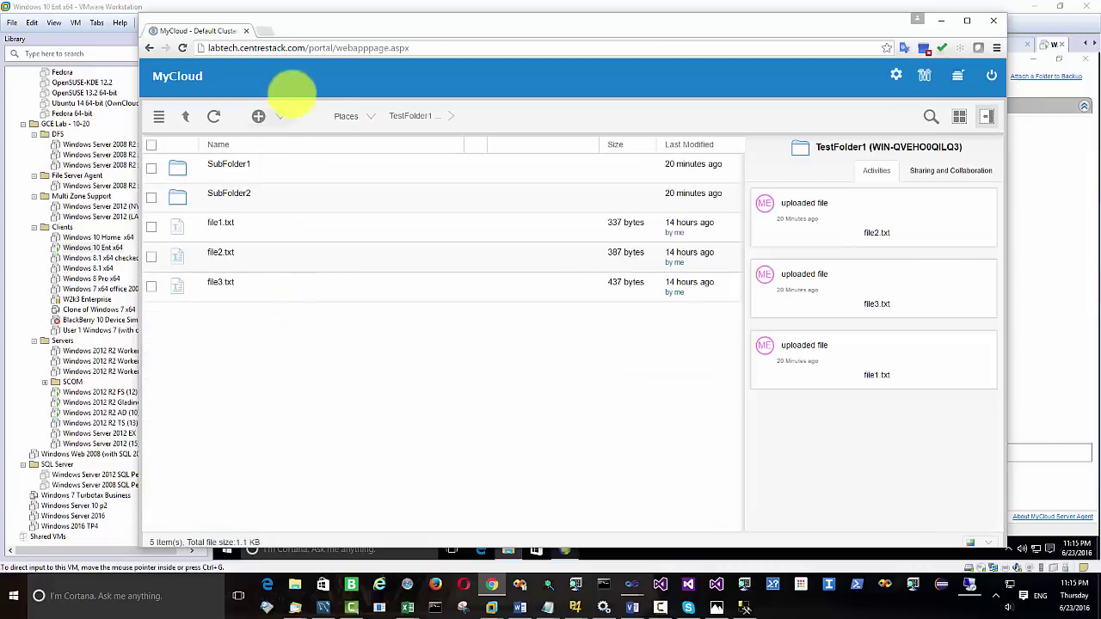
Create a text document named WebUploadFile.txt on the host's desktop, with the web portal window kept open beside it
{"action": "left_click_drag", "start_coordinate": [319, 34], "coordinate": [420, 24]}
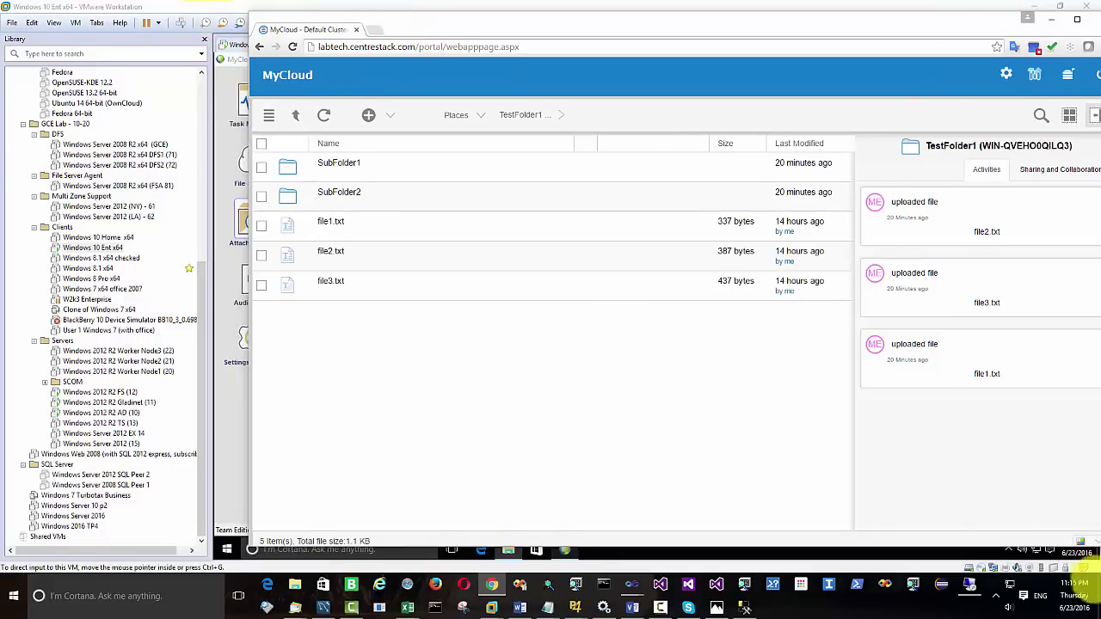
{"action": "left_click", "coordinate": [1098, 595]}
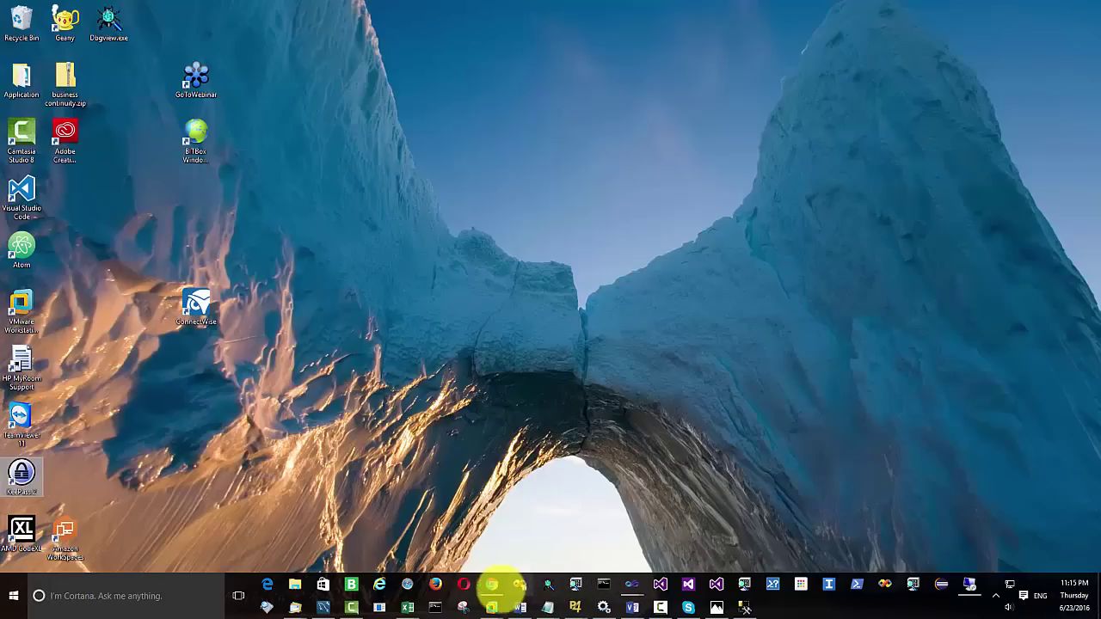
{"action": "left_click", "coordinate": [491, 584]}
{"action": "right_click", "coordinate": [157, 412]}
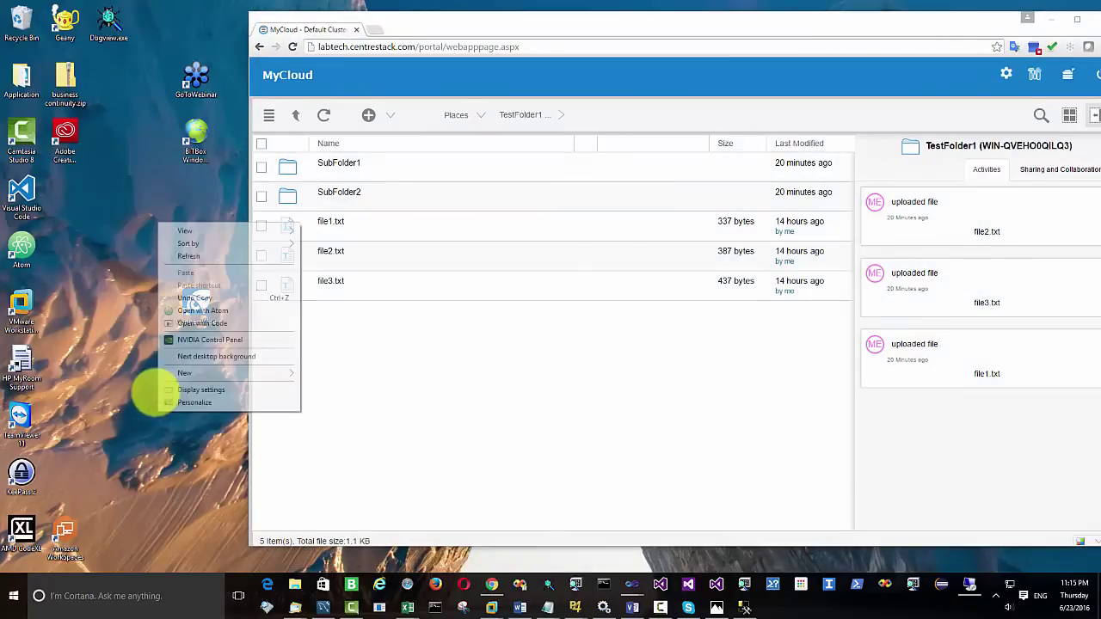
{"action": "mouse_move", "coordinate": [209, 369]}
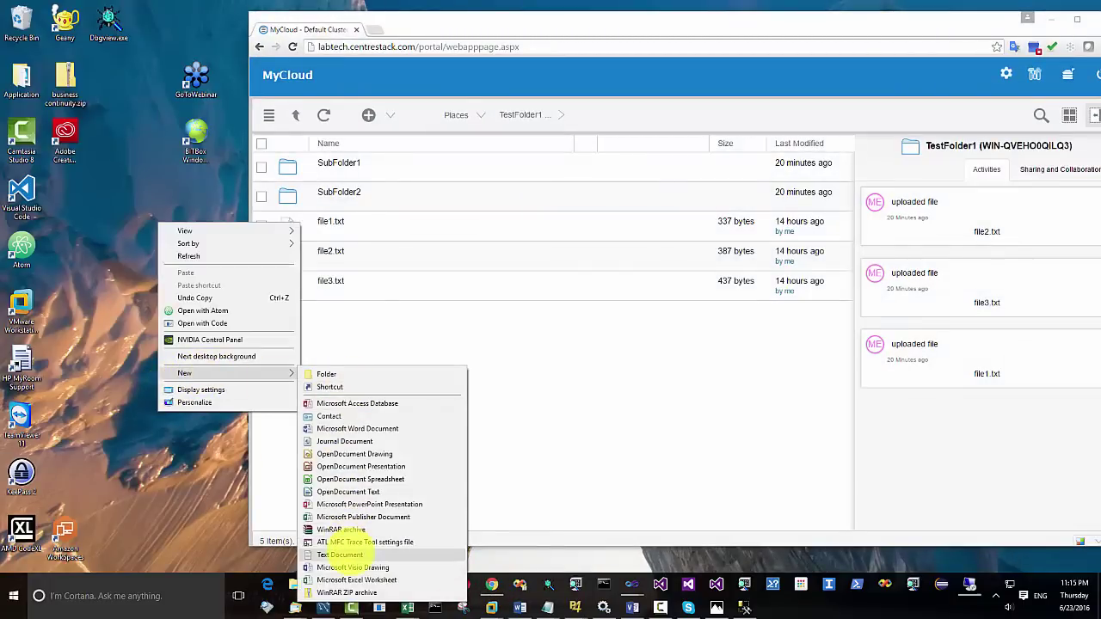
{"action": "left_click", "coordinate": [339, 555]}
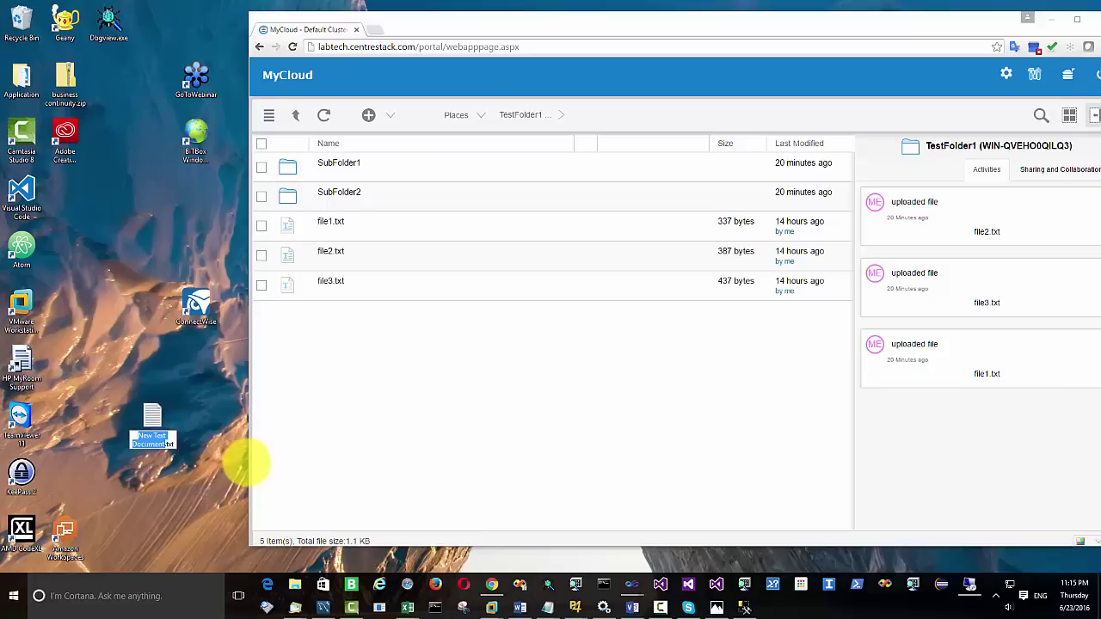
{"action": "type", "text": "e"}
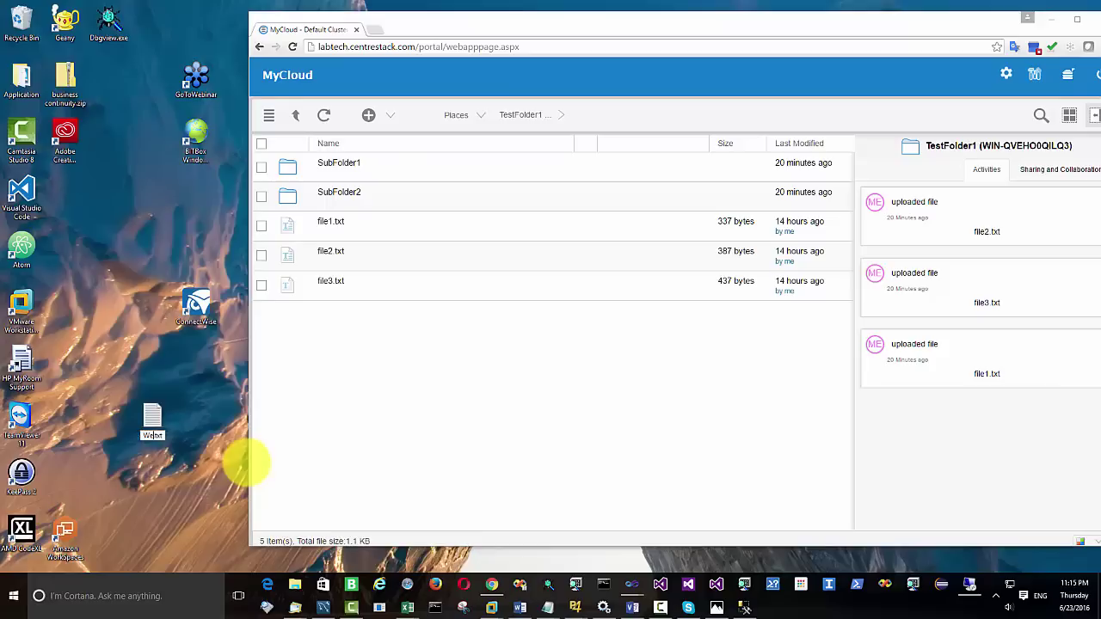
{"action": "type", "text": "bUploadF"}
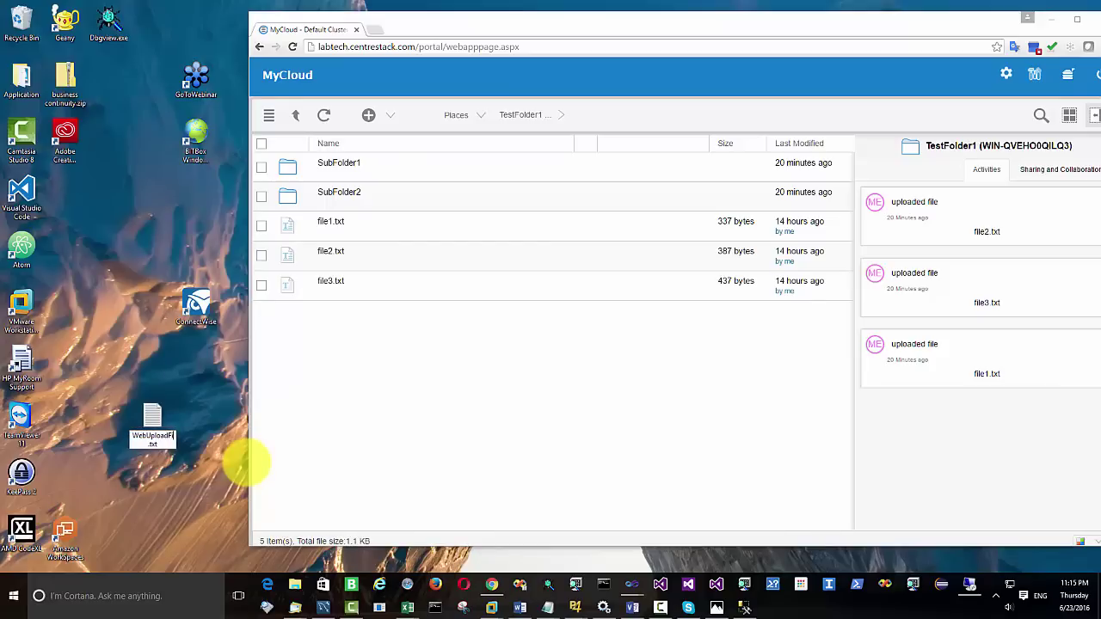
{"action": "type", "text": "ile"}
{"action": "key", "text": "Return"}
Write "Lline 1 - web upload" in WebUploadFile.txt, then save and close the file
{"action": "double_click", "coordinate": [153, 420]}
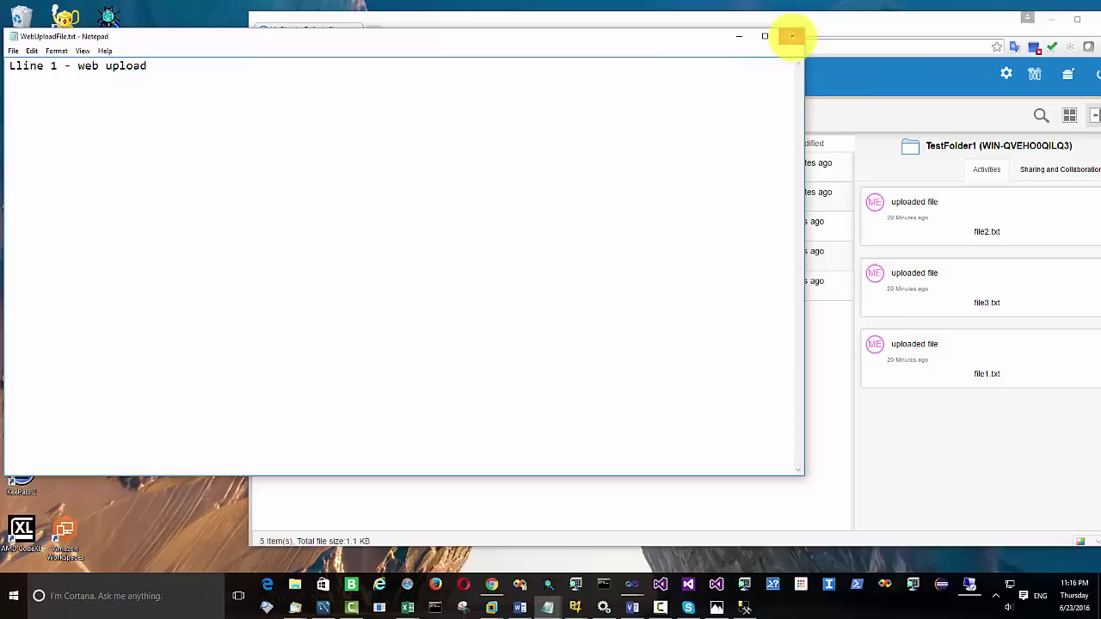
{"action": "left_click", "coordinate": [791, 36]}
{"action": "left_click", "coordinate": [516, 298]}
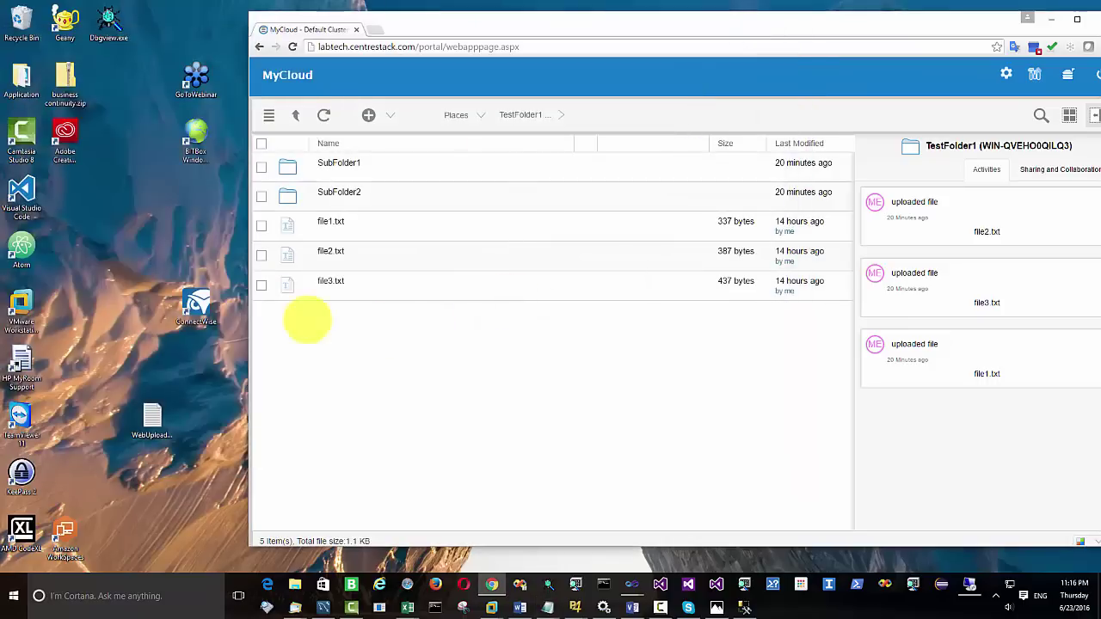
Upload WebUploadFile.txt from the host's desktop into TestFolder1 in the web portal
{"action": "left_click_drag", "start_coordinate": [152, 418], "coordinate": [419, 396]}
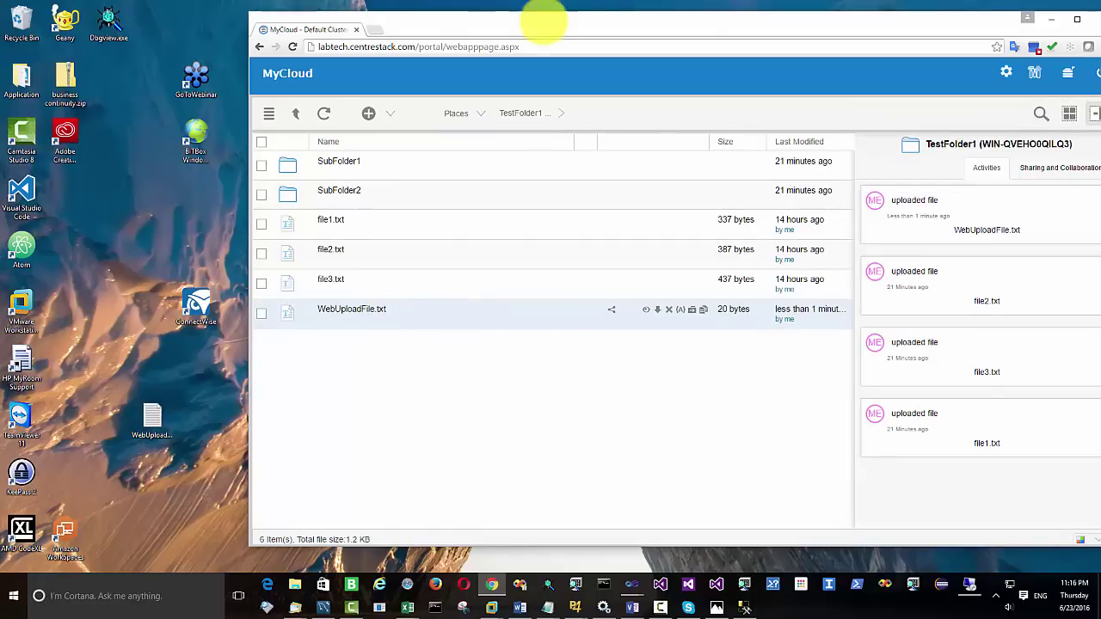
{"action": "left_click_drag", "start_coordinate": [604, 26], "coordinate": [497, 26]}
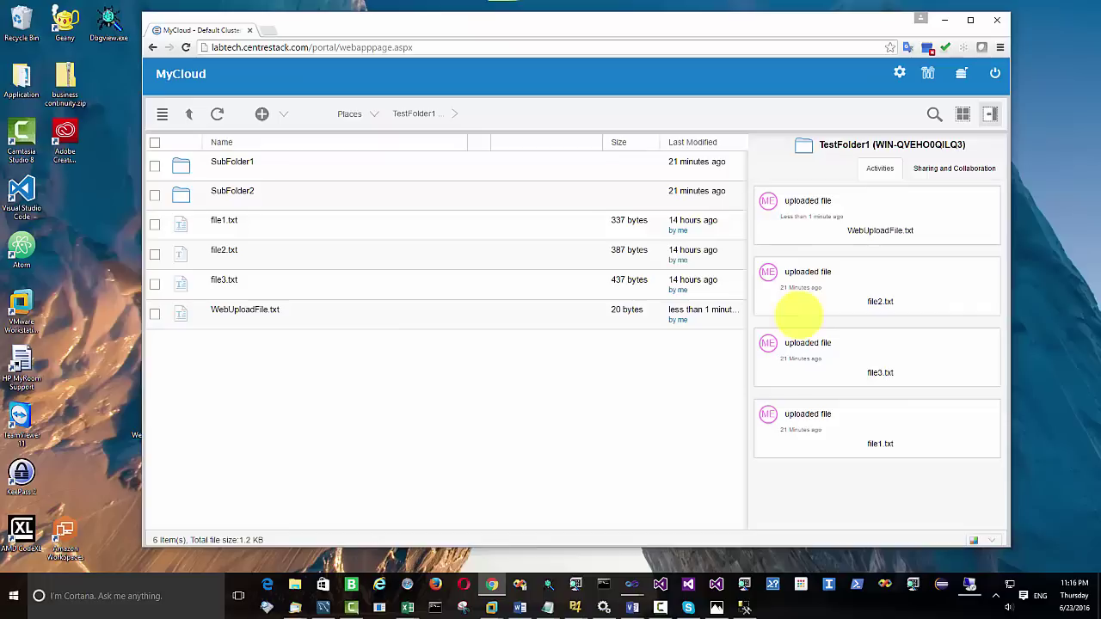
Switch to VMware Workstation and look for WebUploadFile in C:\TestFolder1 on the Windows 2012 R2 FS (12) VM
{"action": "left_click", "coordinate": [491, 605]}
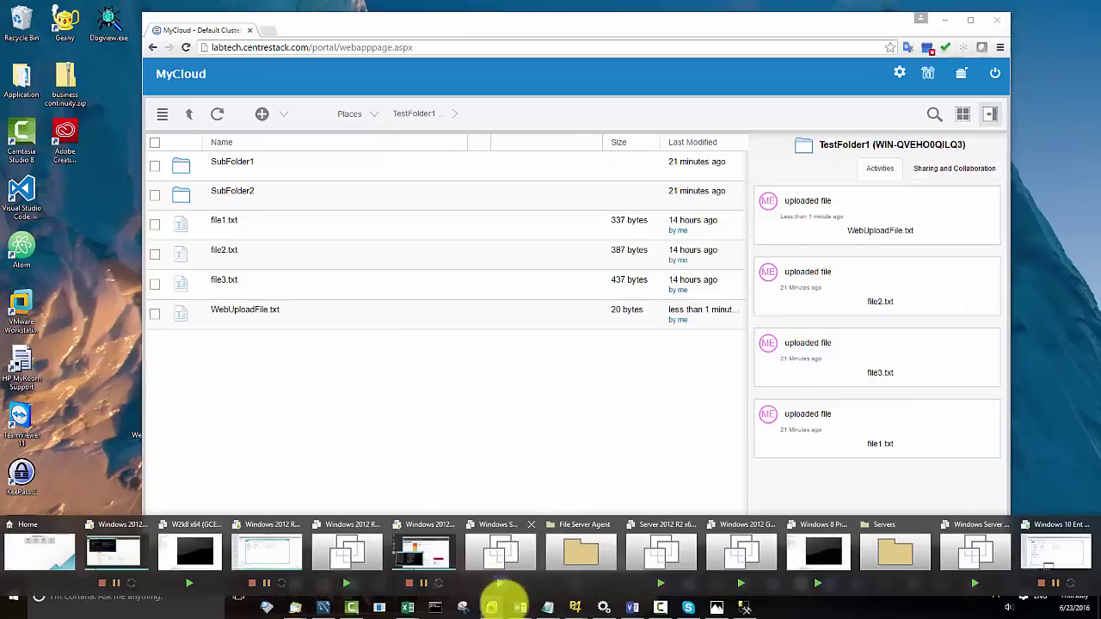
{"action": "left_click", "coordinate": [37, 541]}
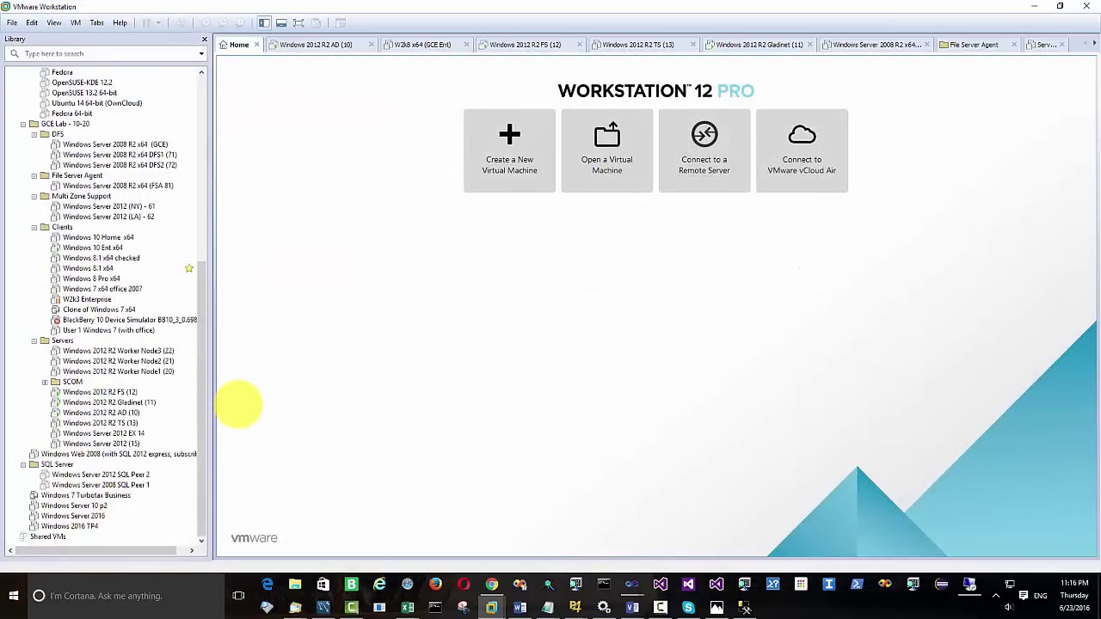
{"action": "left_click", "coordinate": [124, 392]}
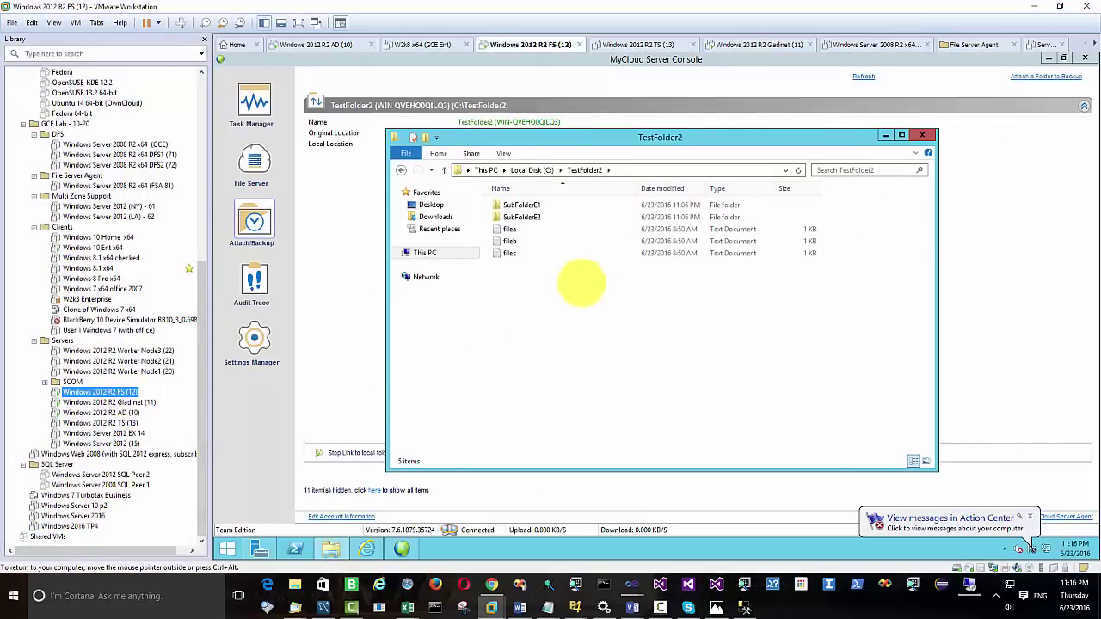
{"action": "left_click", "coordinate": [526, 170]}
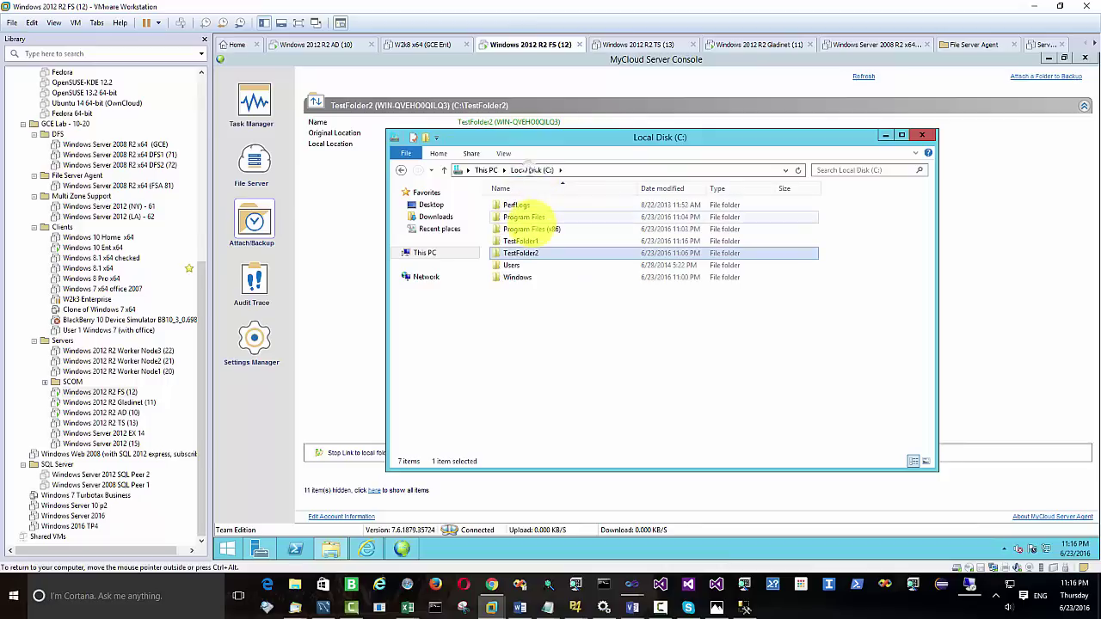
{"action": "double_click", "coordinate": [520, 241]}
{"action": "left_click", "coordinate": [526, 265]}
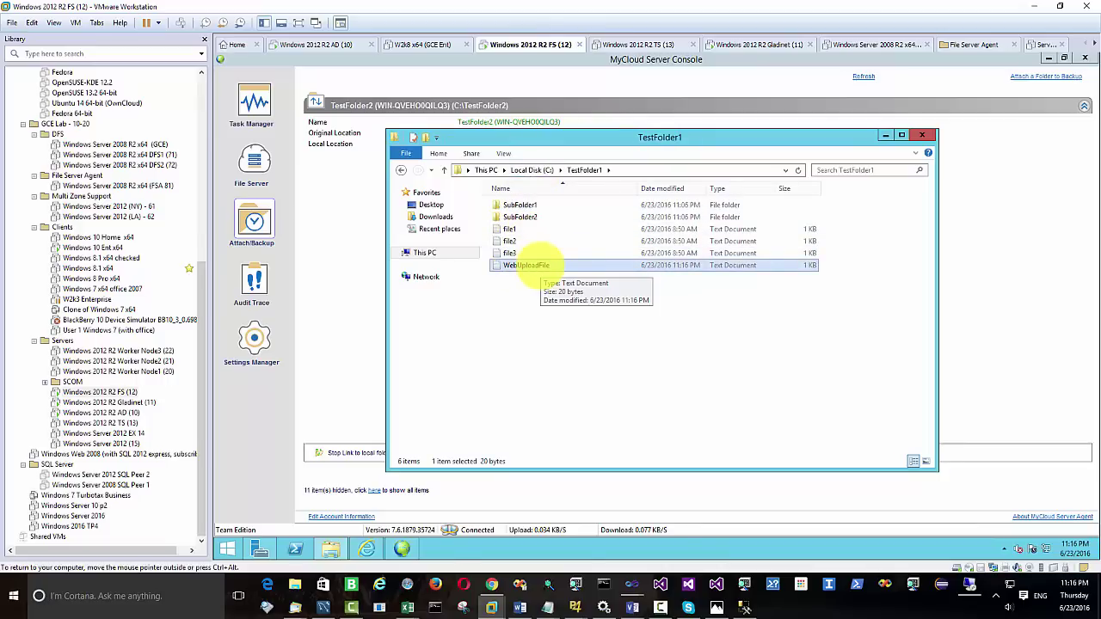
Add "Line 2 - update from the replacement file server." to WebUploadFile on the file server VM, then save and close it
{"action": "double_click", "coordinate": [527, 265]}
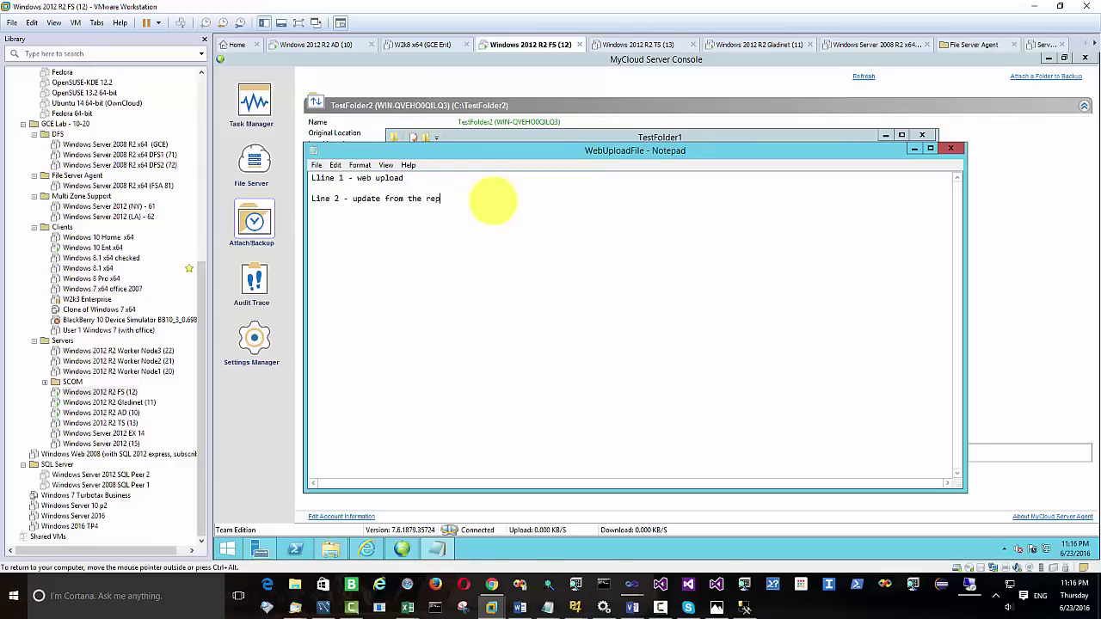
{"action": "type", "text": "file server."}
{"action": "left_click", "coordinate": [346, 199]}
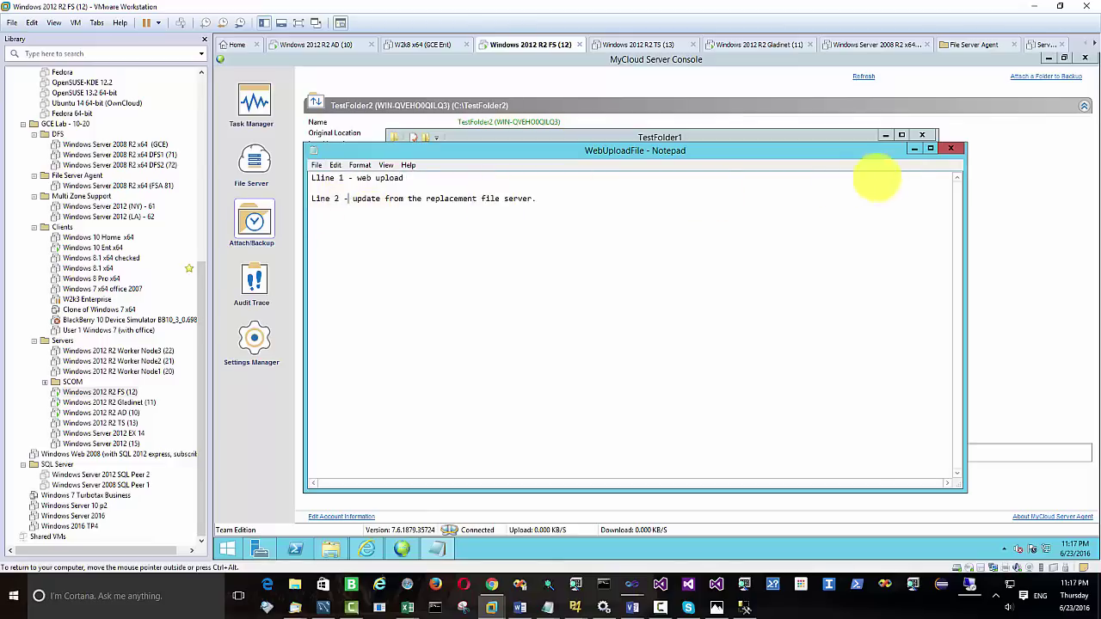
{"action": "left_click", "coordinate": [950, 149]}
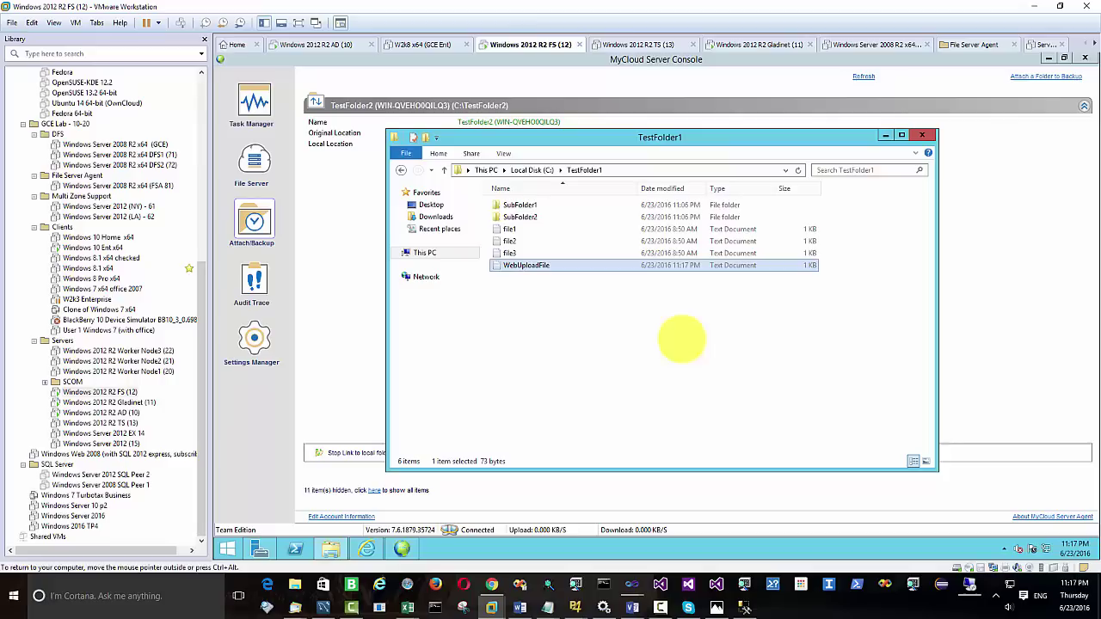
Reopen WebUploadFile from C:\TestFolder1 on the file server VM to check its saved text
{"action": "key", "text": "BackSpace"}
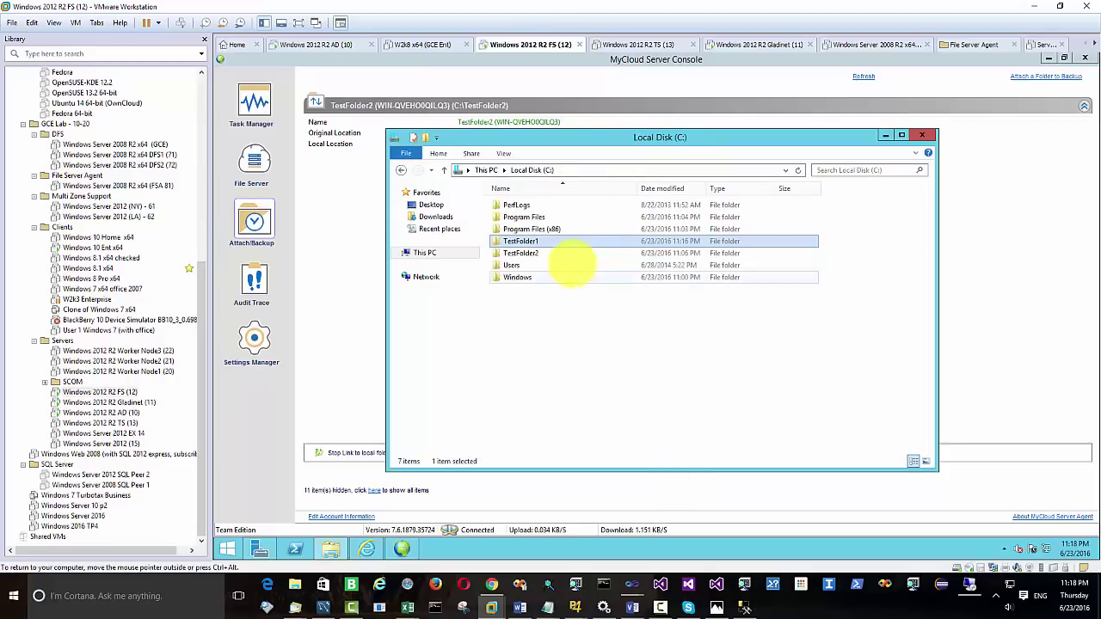
{"action": "double_click", "coordinate": [555, 241]}
{"action": "double_click", "coordinate": [551, 265]}
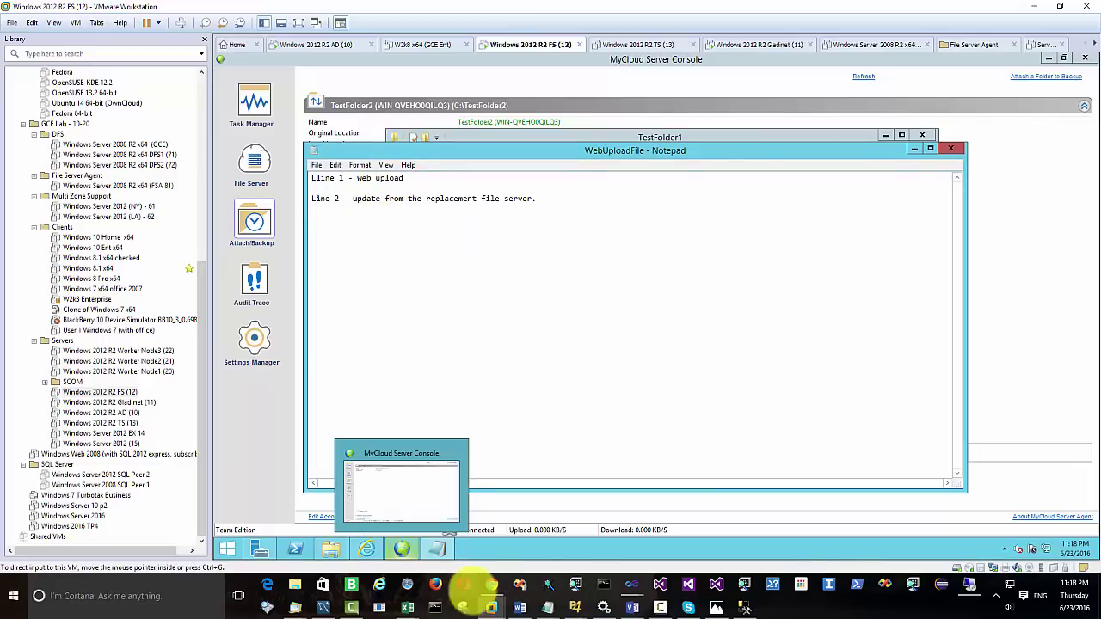
Switch to Chrome and preview WebUploadFile.txt in the web portal to check the text of line 2
{"action": "left_click", "coordinate": [491, 585]}
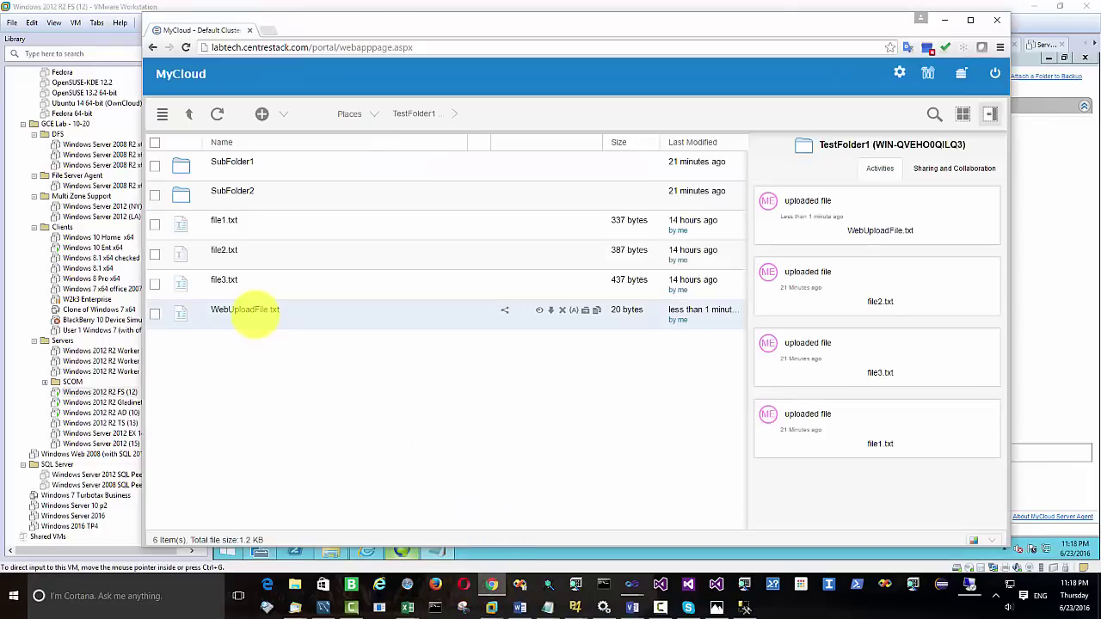
{"action": "left_click", "coordinate": [249, 312]}
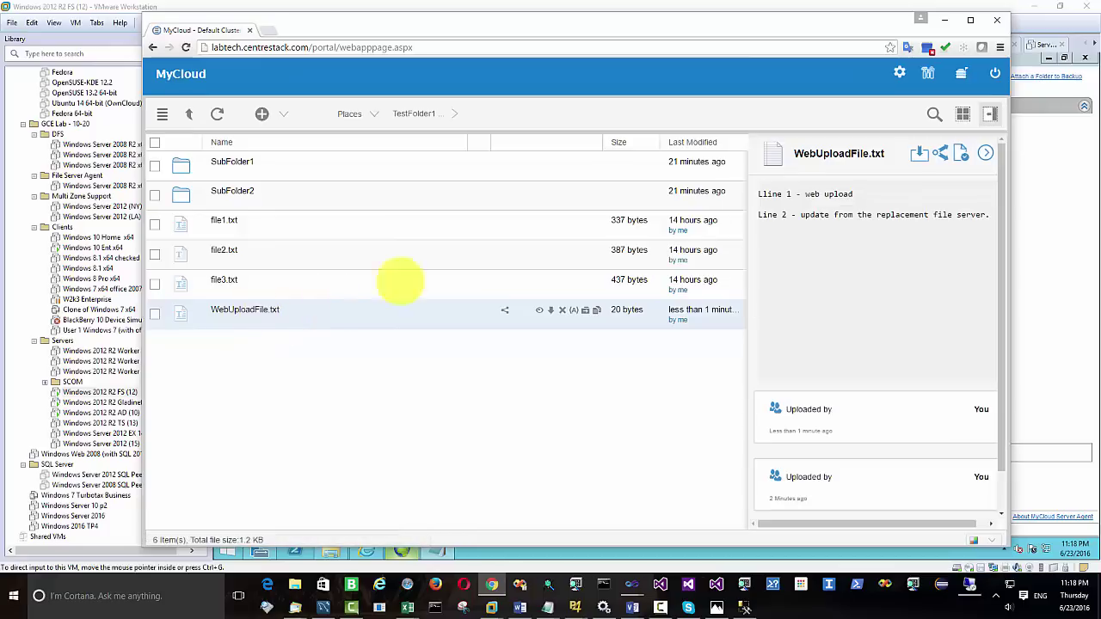
{"action": "left_click_drag", "start_coordinate": [989, 215], "coordinate": [749, 233]}
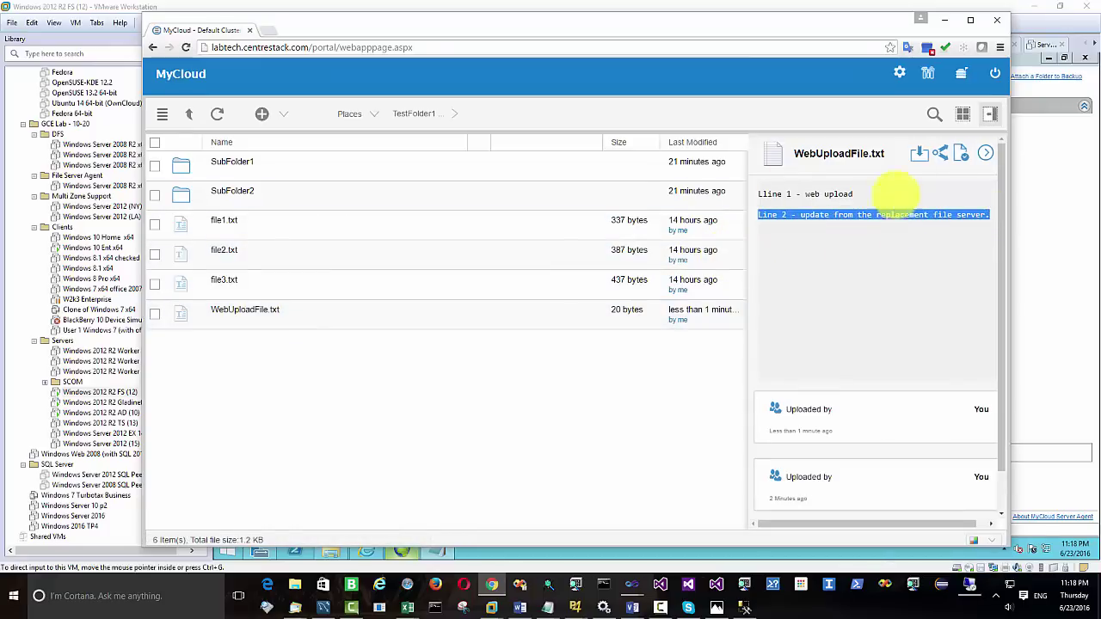
Switch to the Windows 10 Ent x64 VM in VMware Workstation and check line 2 of WebUploadFile in C:\TestFolder1
{"action": "left_click", "coordinate": [180, 8]}
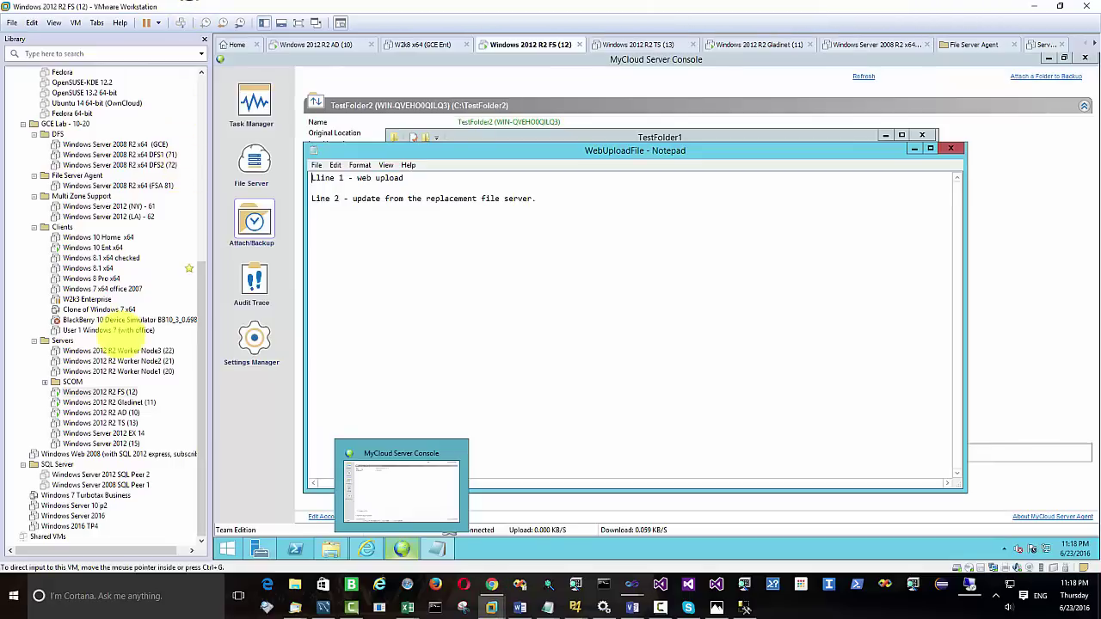
{"action": "left_click", "coordinate": [93, 246]}
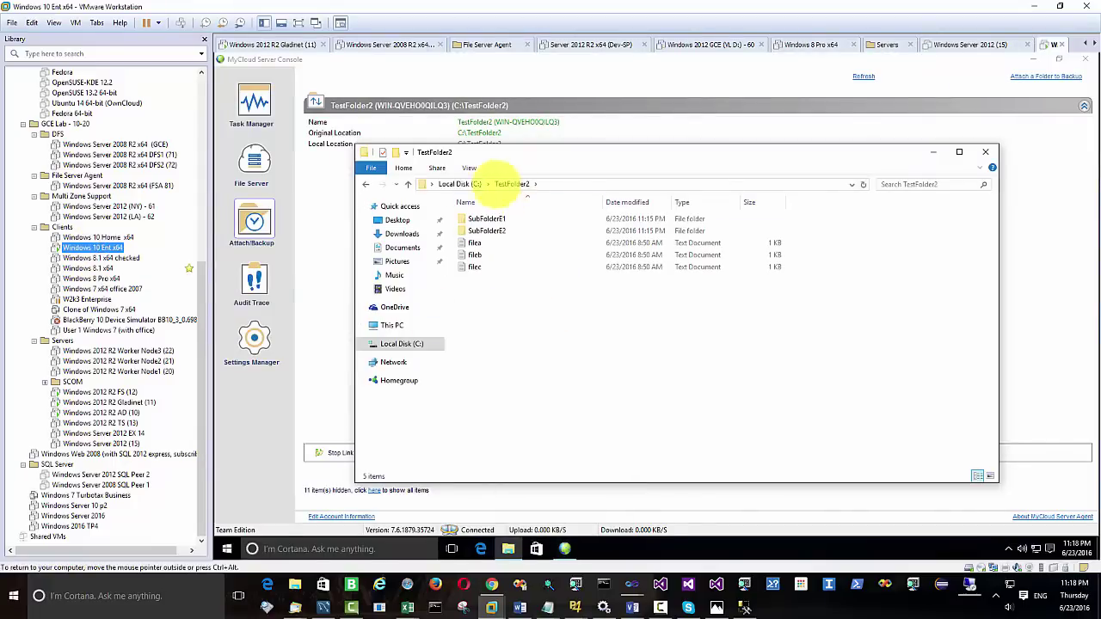
{"action": "left_click", "coordinate": [407, 183]}
{"action": "left_click", "coordinate": [512, 268]}
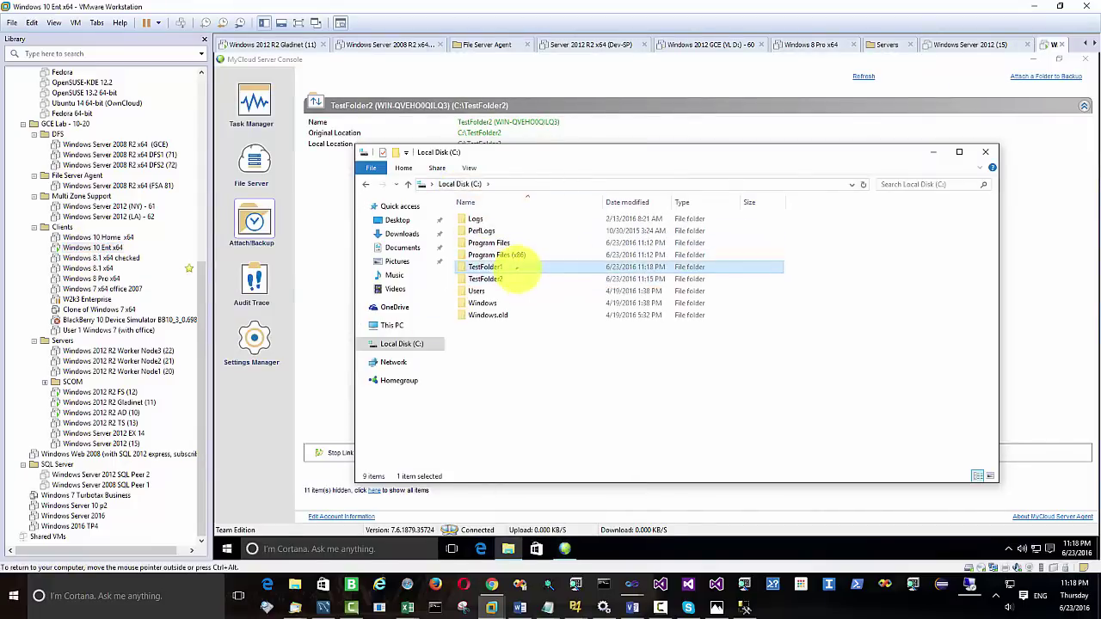
{"action": "double_click", "coordinate": [513, 267]}
{"action": "double_click", "coordinate": [505, 278]}
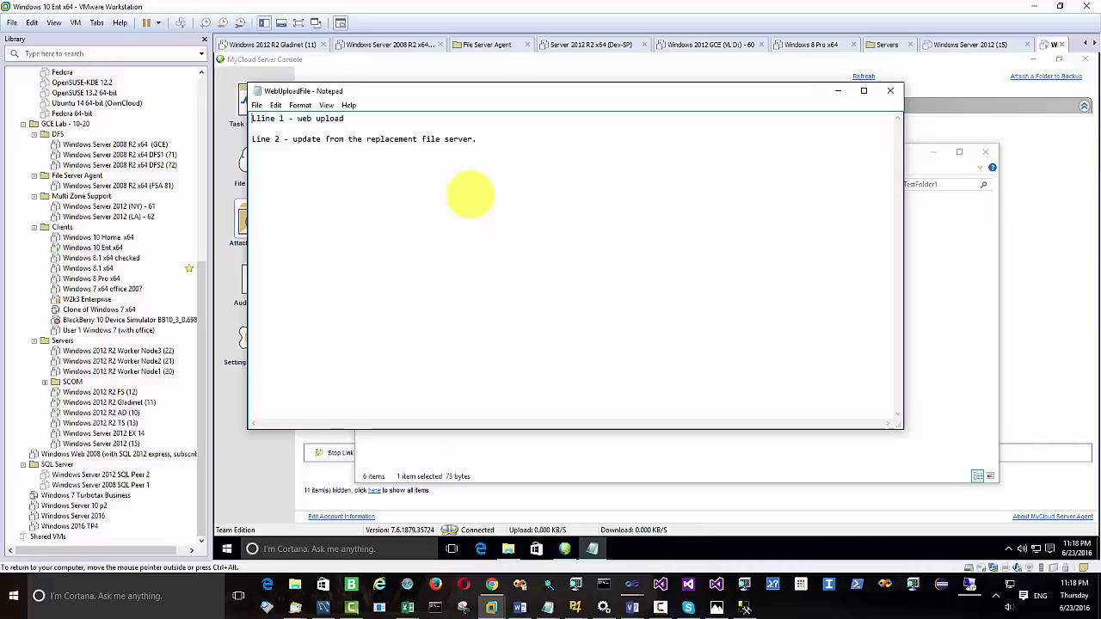
{"action": "left_click_drag", "start_coordinate": [480, 140], "coordinate": [251, 140]}
Add "Line 3 - update from the remote branch office , windows 10 impersonate the windows file server." to WebUploadFile and save it
{"action": "left_click", "coordinate": [533, 145]}
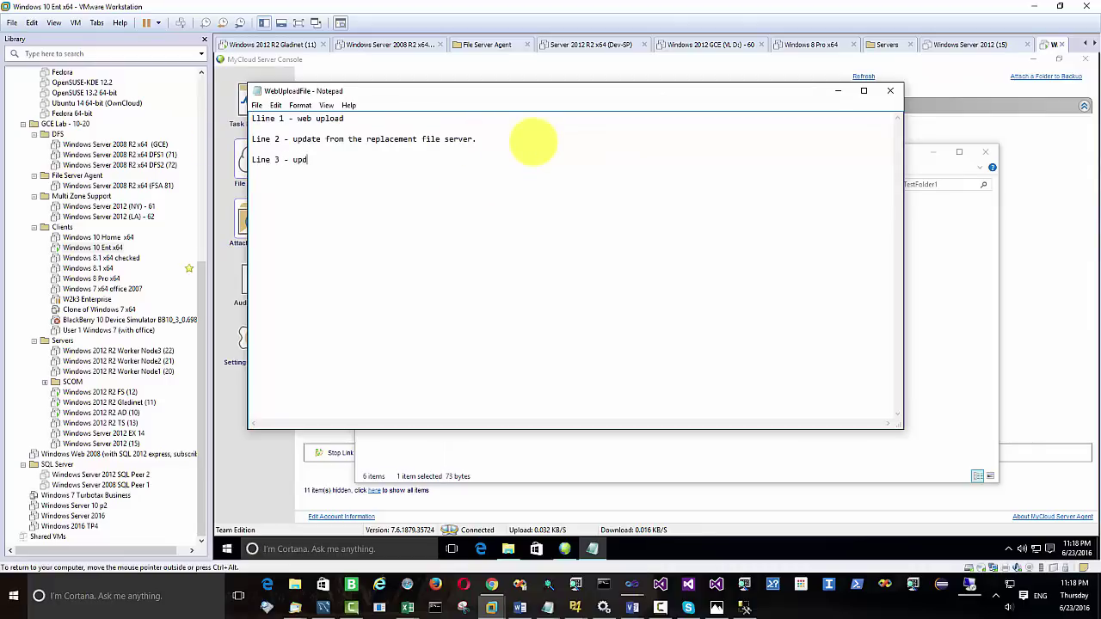
{"action": "type", "text": "rom the remote branch office ,"}
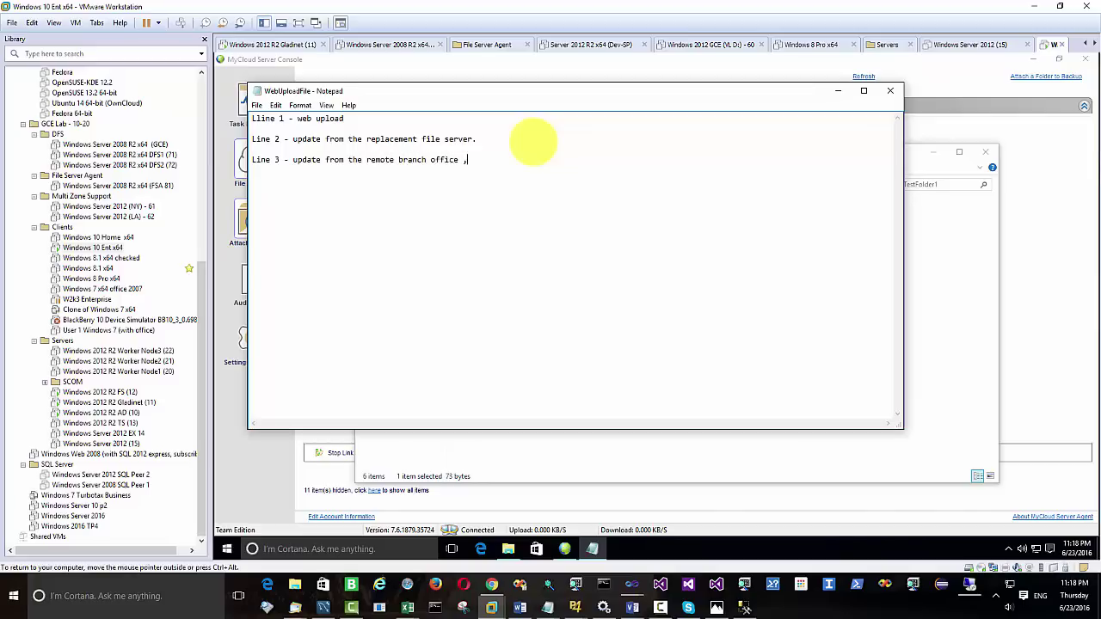
{"action": "type", "text": "2"}
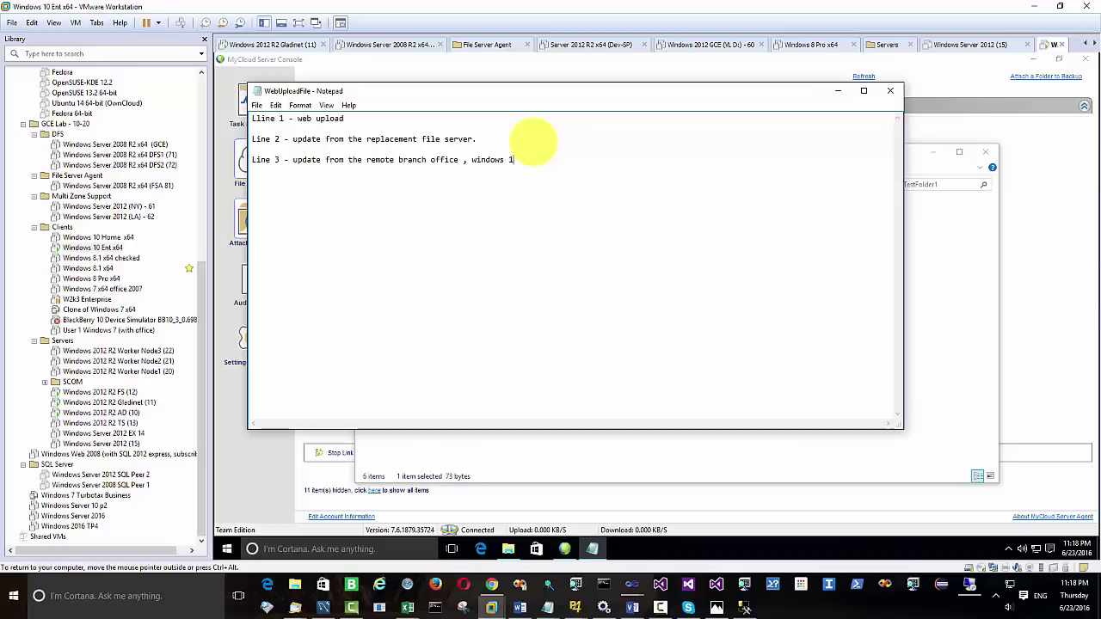
{"action": "type", "text": "0 impersonate the windows file server."}
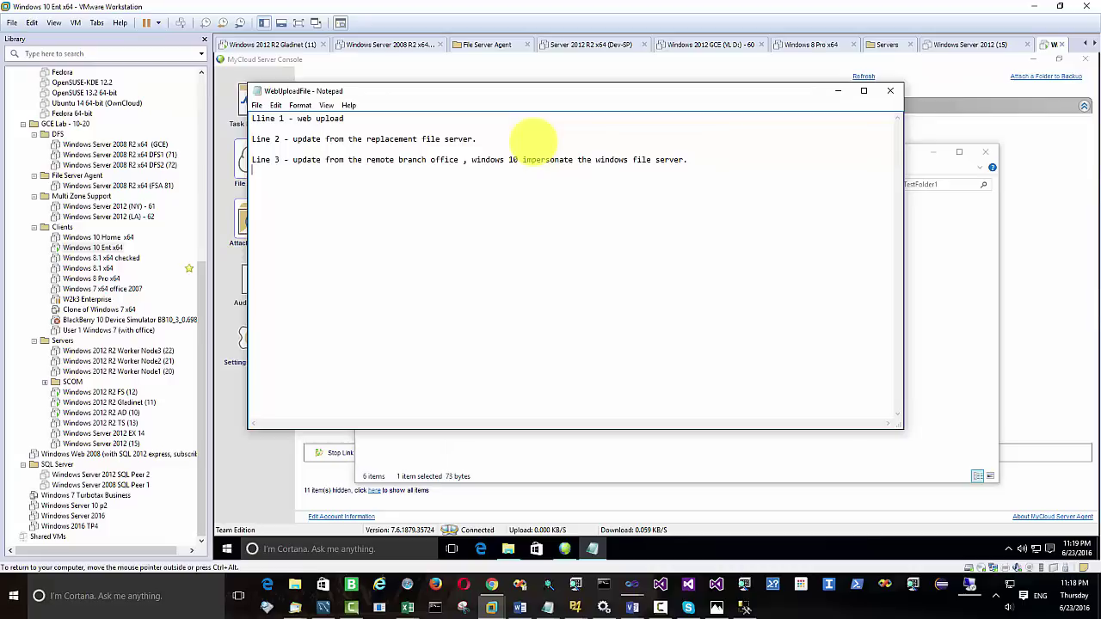
{"action": "left_click", "coordinate": [257, 105]}
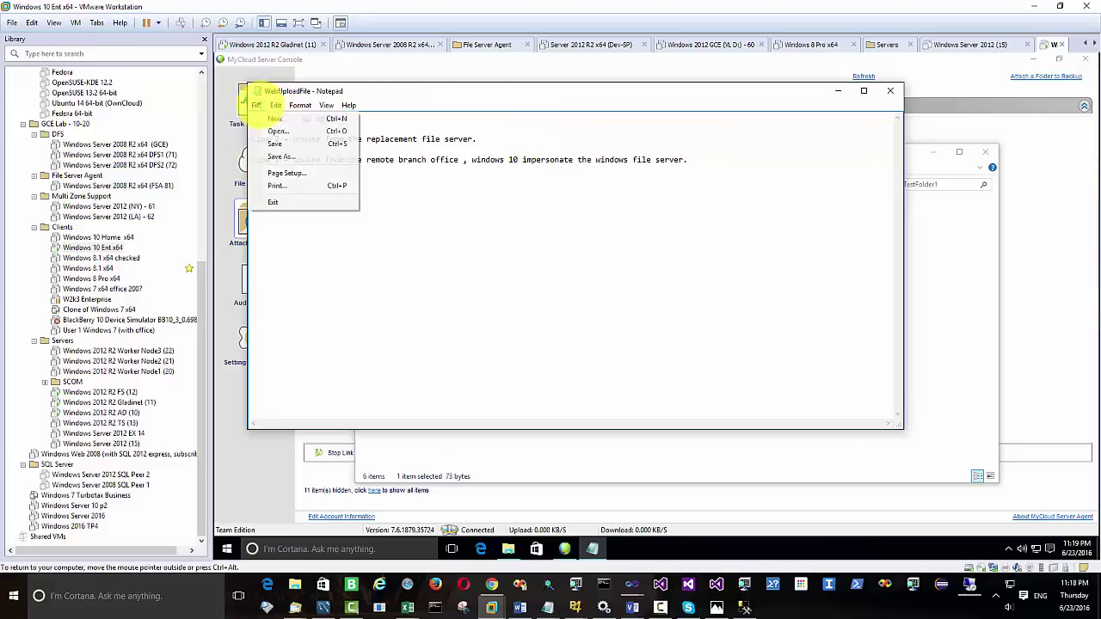
{"action": "left_click", "coordinate": [283, 144]}
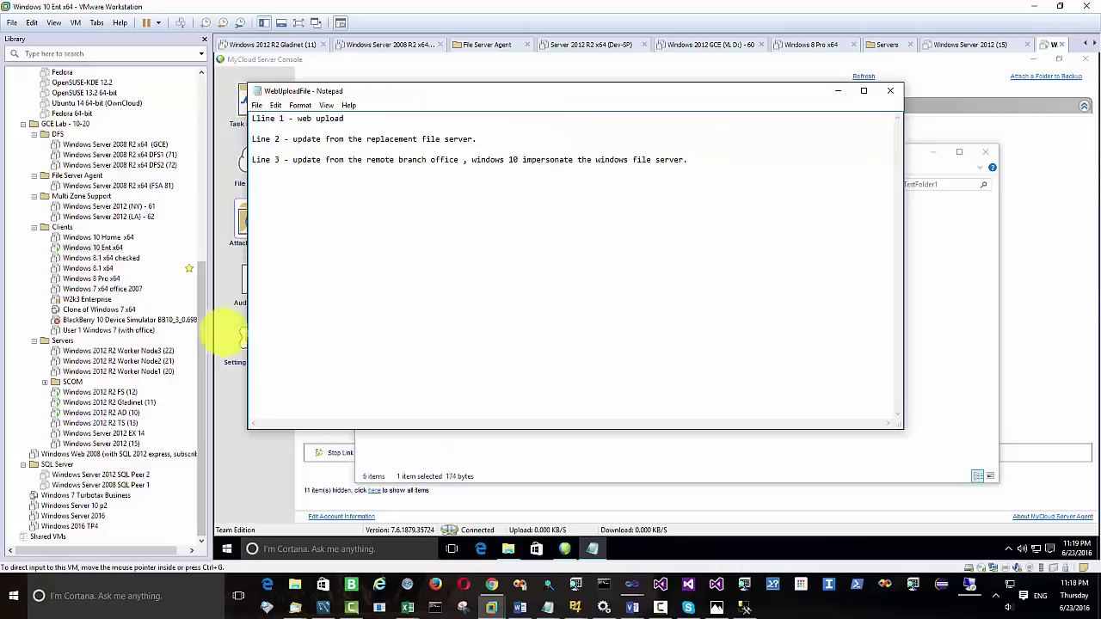
Switch to Chrome, refresh TestFolder1 in the web portal and preview WebUploadFile.txt to check the text of line 3
{"action": "left_click", "coordinate": [491, 585]}
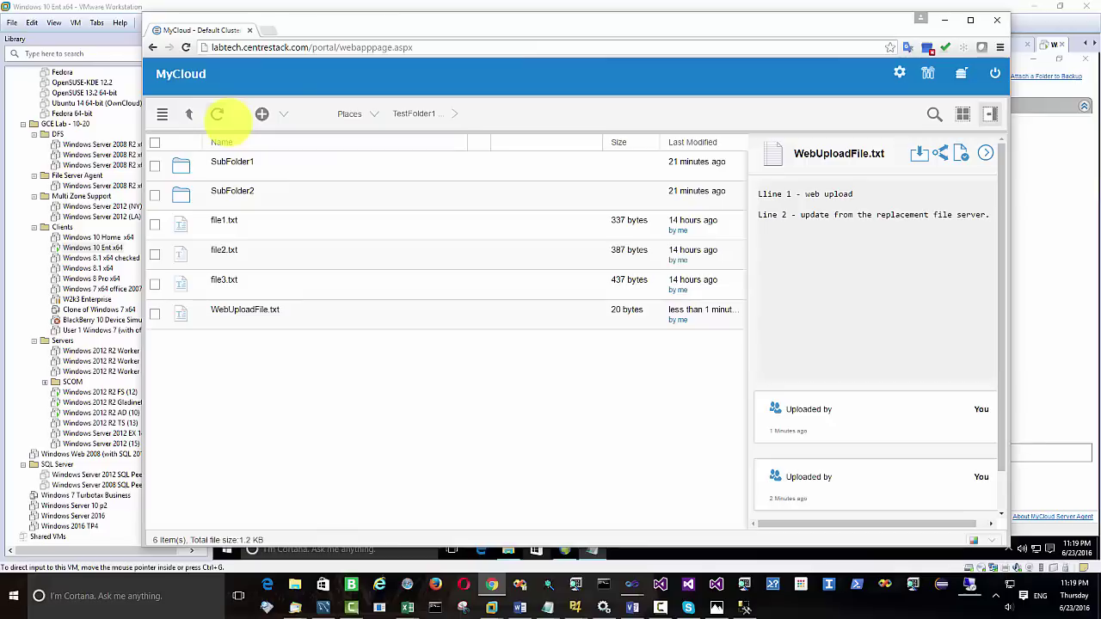
{"action": "left_click", "coordinate": [217, 114]}
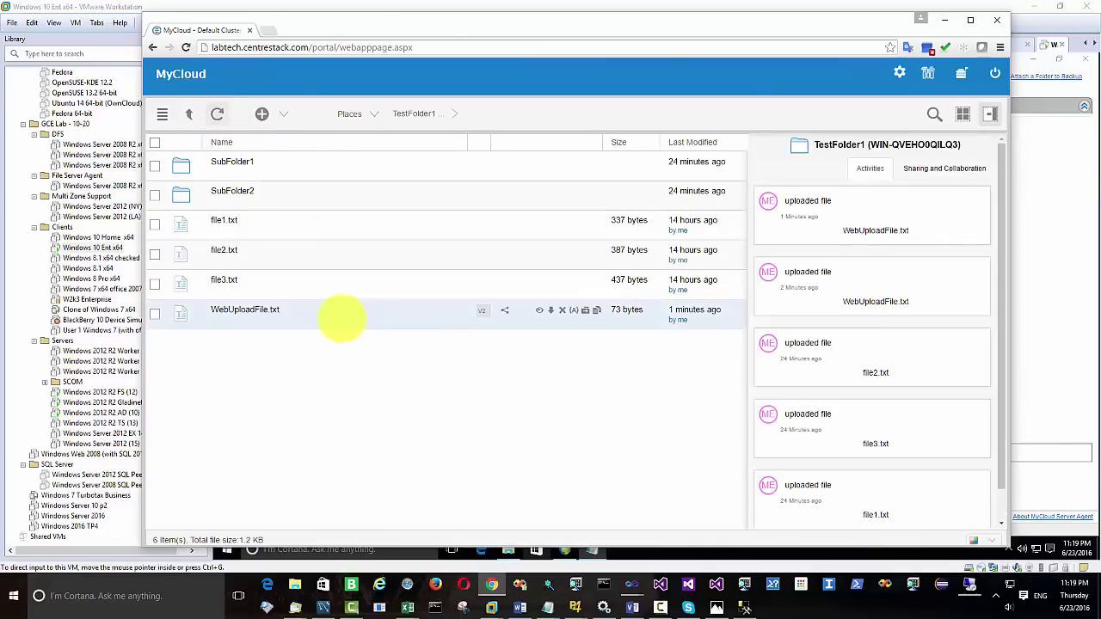
{"action": "left_click", "coordinate": [217, 113]}
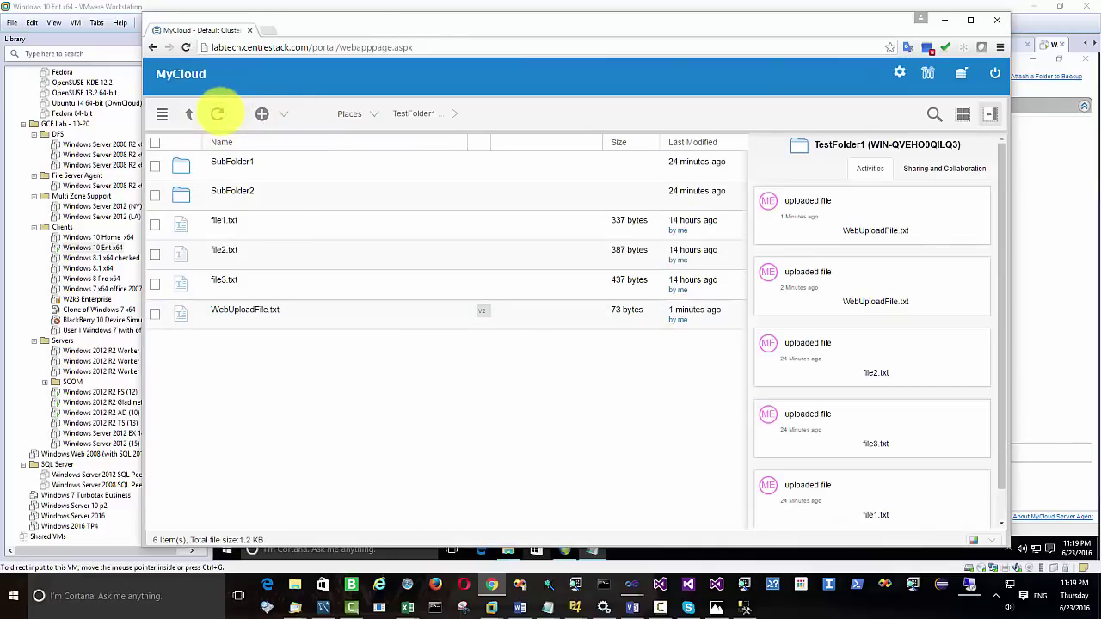
{"action": "left_click", "coordinate": [217, 114]}
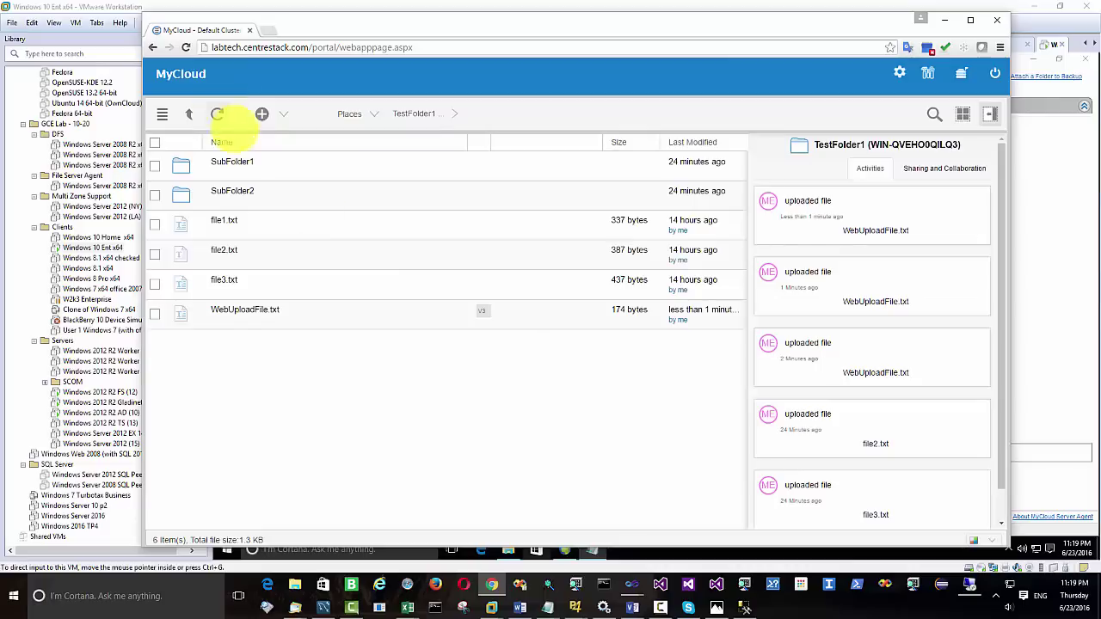
{"action": "left_click", "coordinate": [248, 309]}
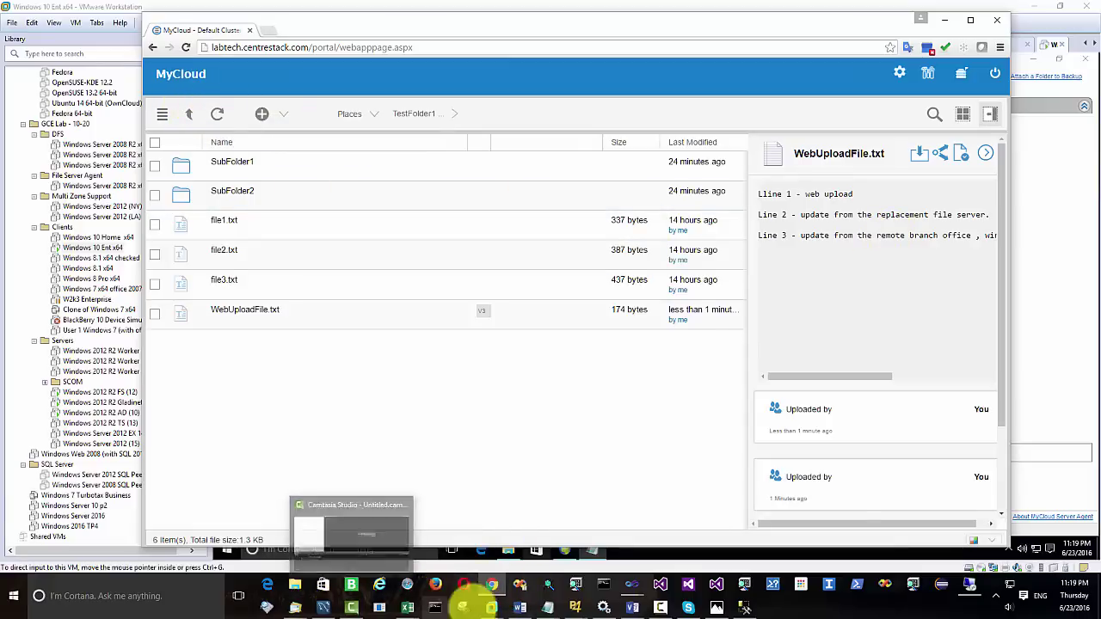
Switch to the Windows 2012 R2 FS (12) VM in VMware Workstation and reopen WebUploadFile from C:\TestFolder1 to check line 3
{"action": "mouse_move", "coordinate": [491, 606]}
{"action": "left_click", "coordinate": [39, 528]}
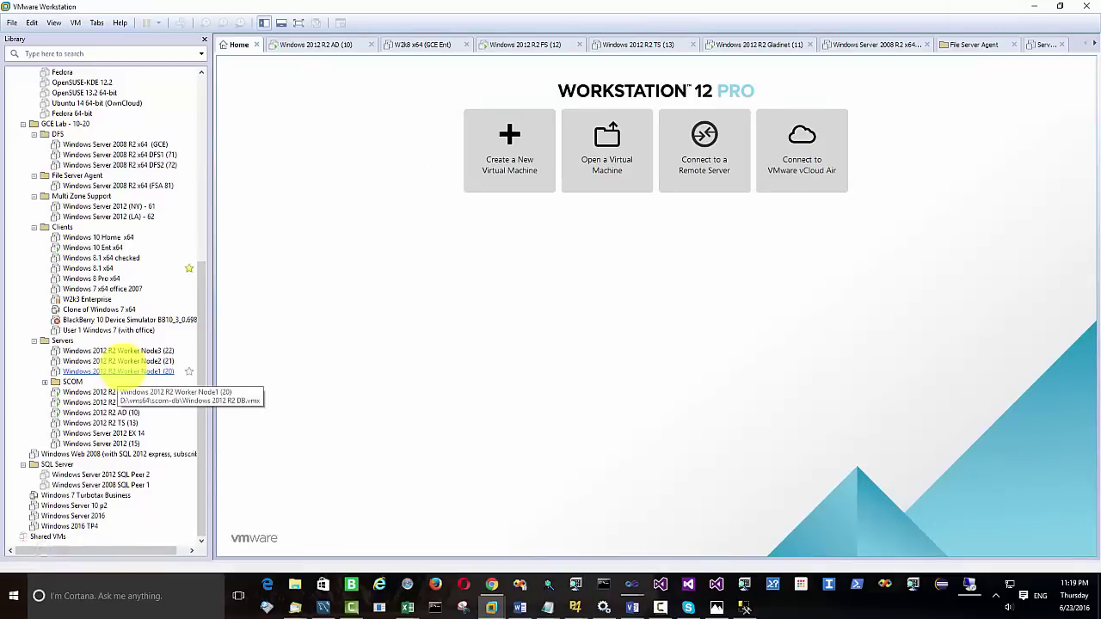
{"action": "left_click", "coordinate": [120, 392]}
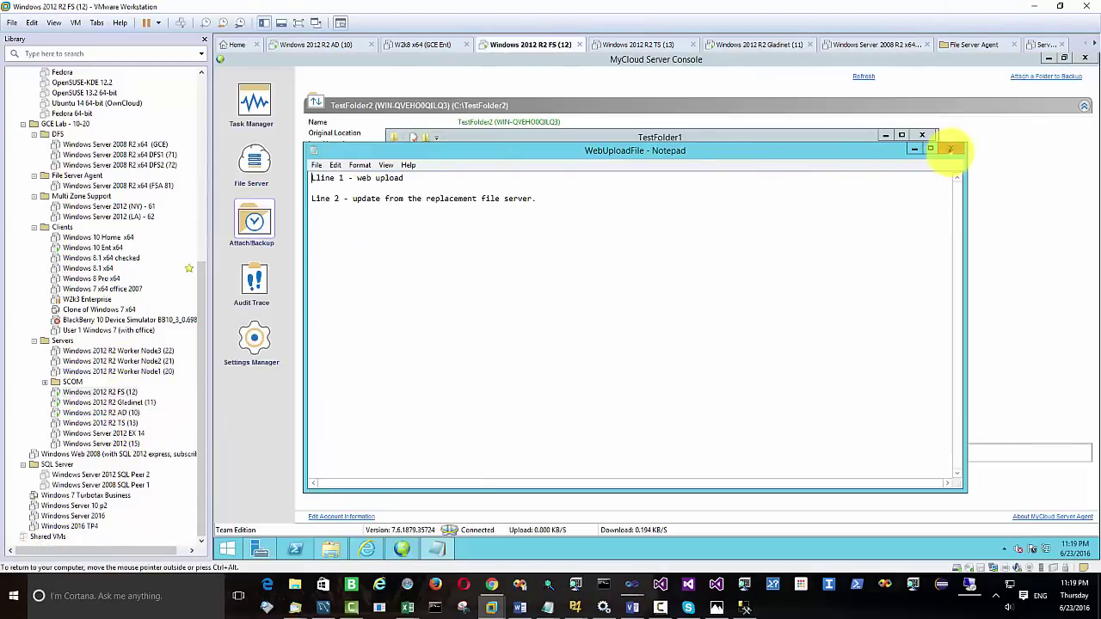
{"action": "left_click", "coordinate": [950, 147]}
{"action": "double_click", "coordinate": [526, 265]}
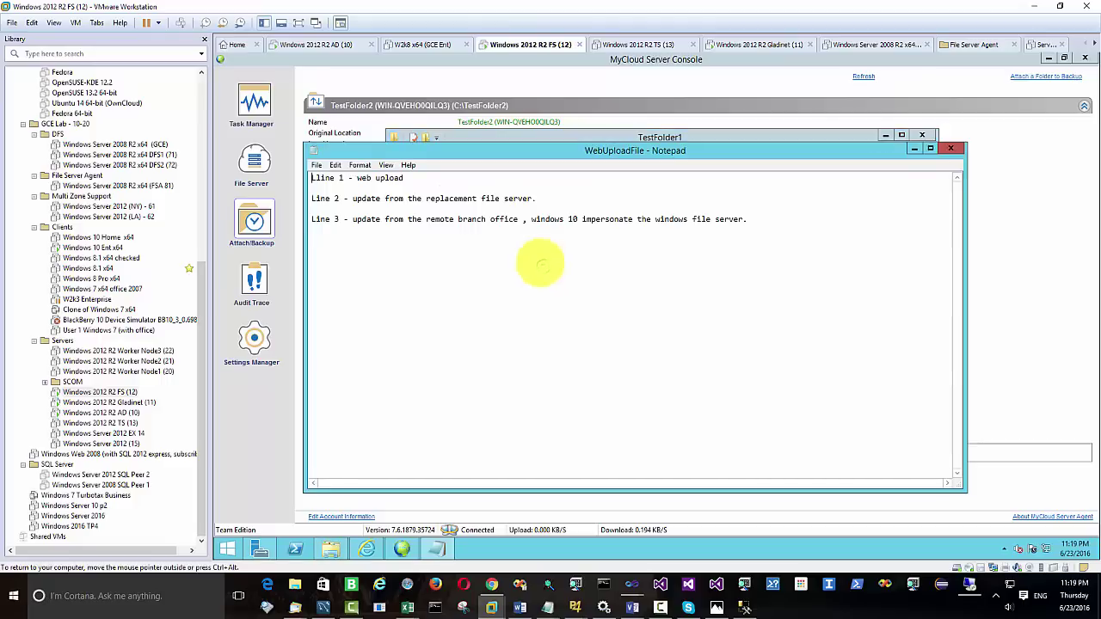
{"action": "left_click_drag", "start_coordinate": [744, 218], "coordinate": [328, 219]}
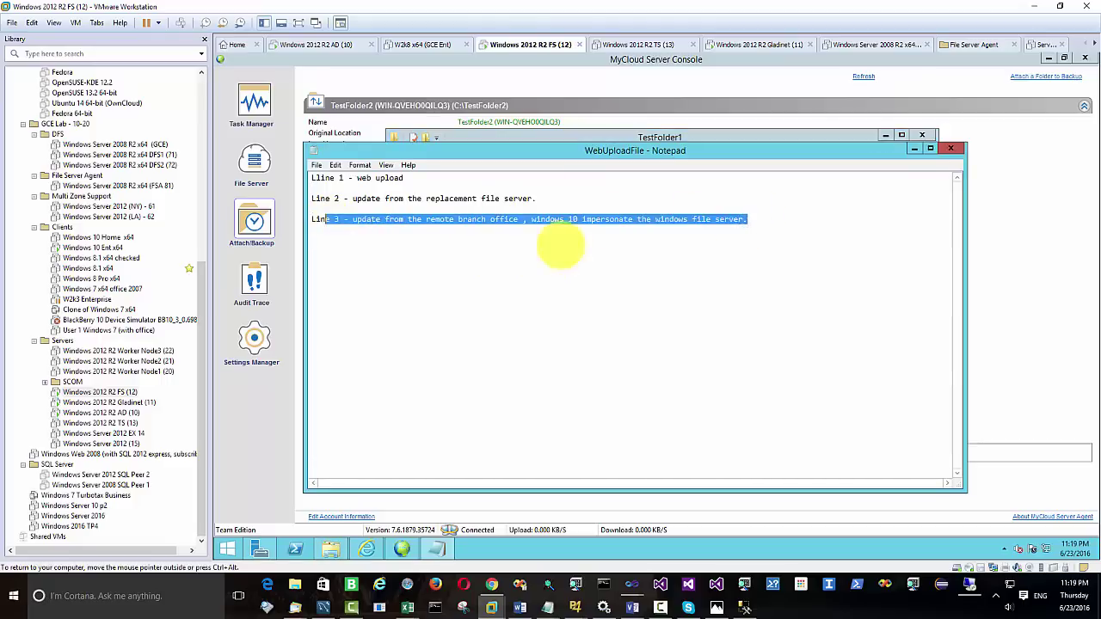
{"action": "left_click", "coordinate": [951, 148]}
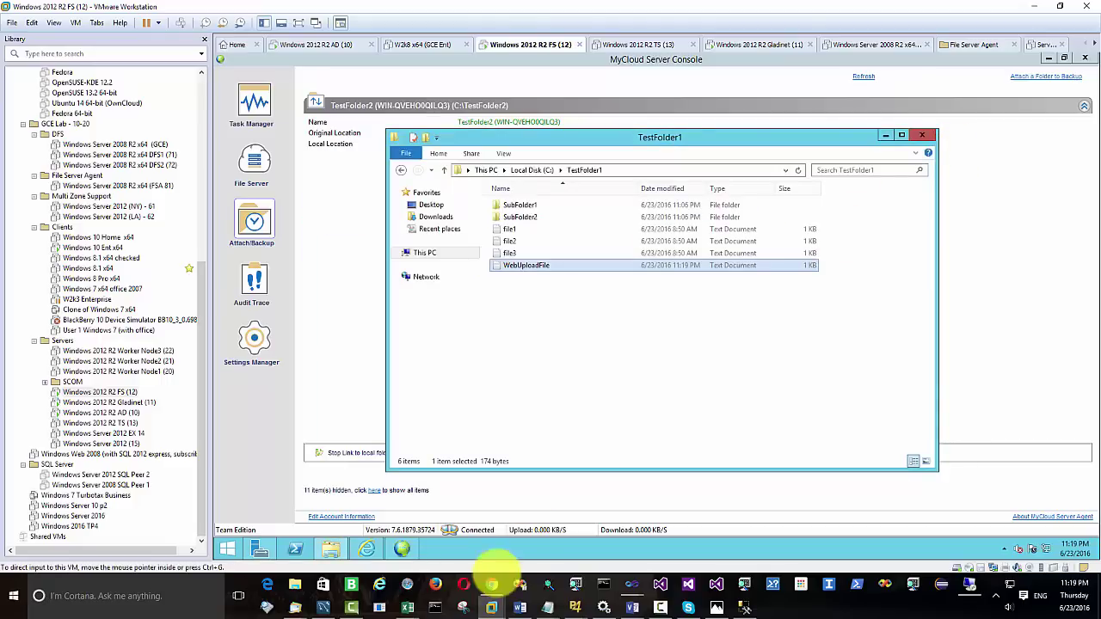
Switch to Chrome, restore revision 1 of WebUploadFile.txt as the head version from its revision history, and preview the restored text
{"action": "left_click", "coordinate": [491, 585]}
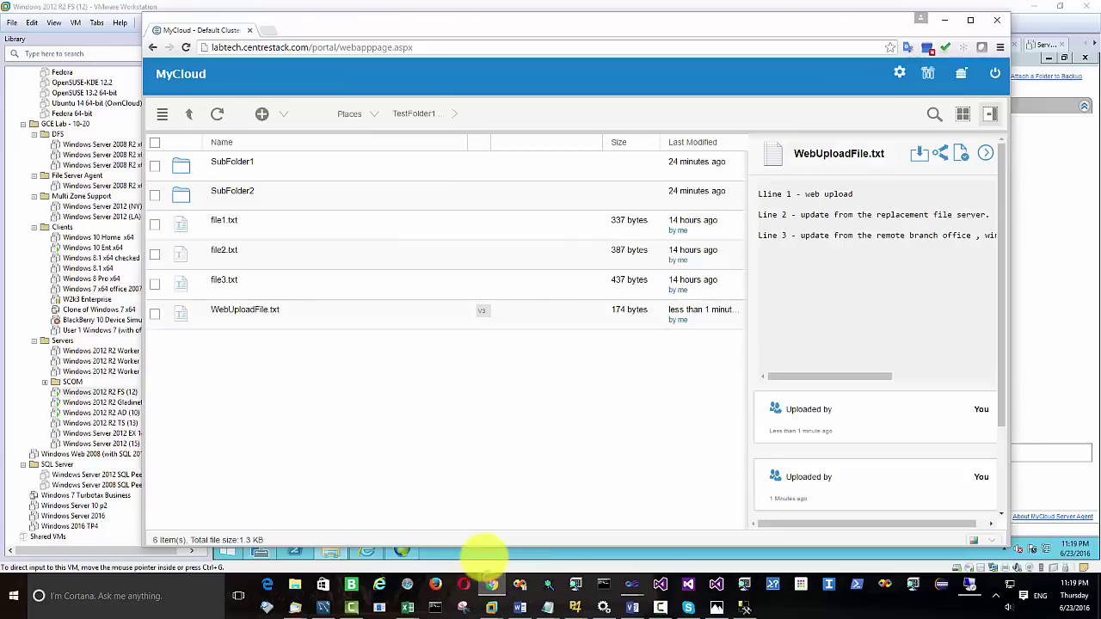
{"action": "left_click", "coordinate": [483, 310]}
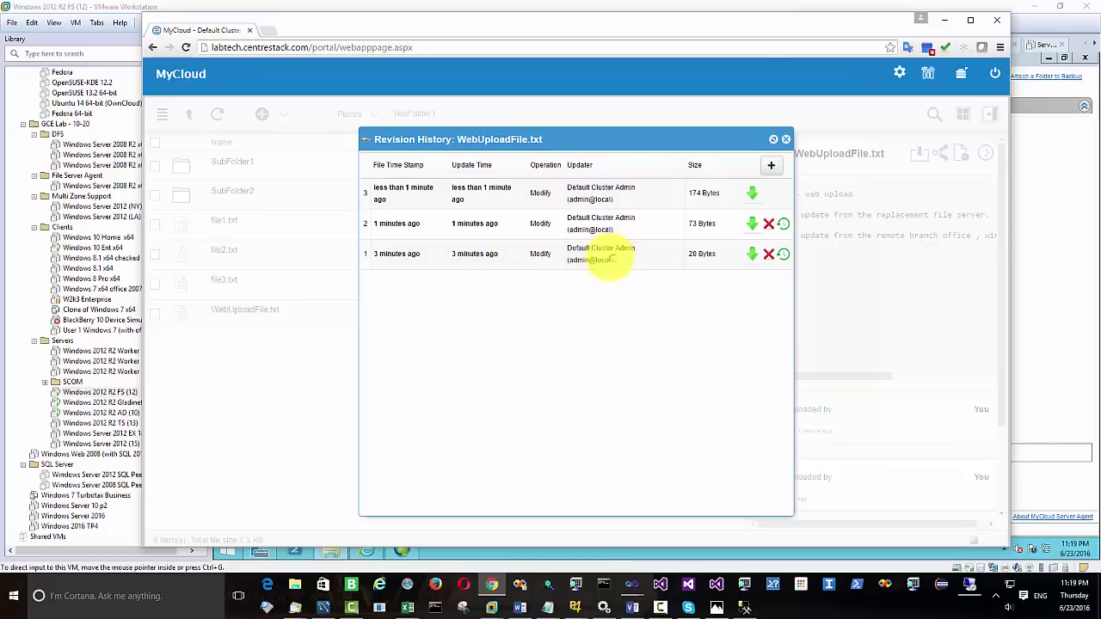
{"action": "left_click_drag", "start_coordinate": [613, 259], "coordinate": [585, 257]}
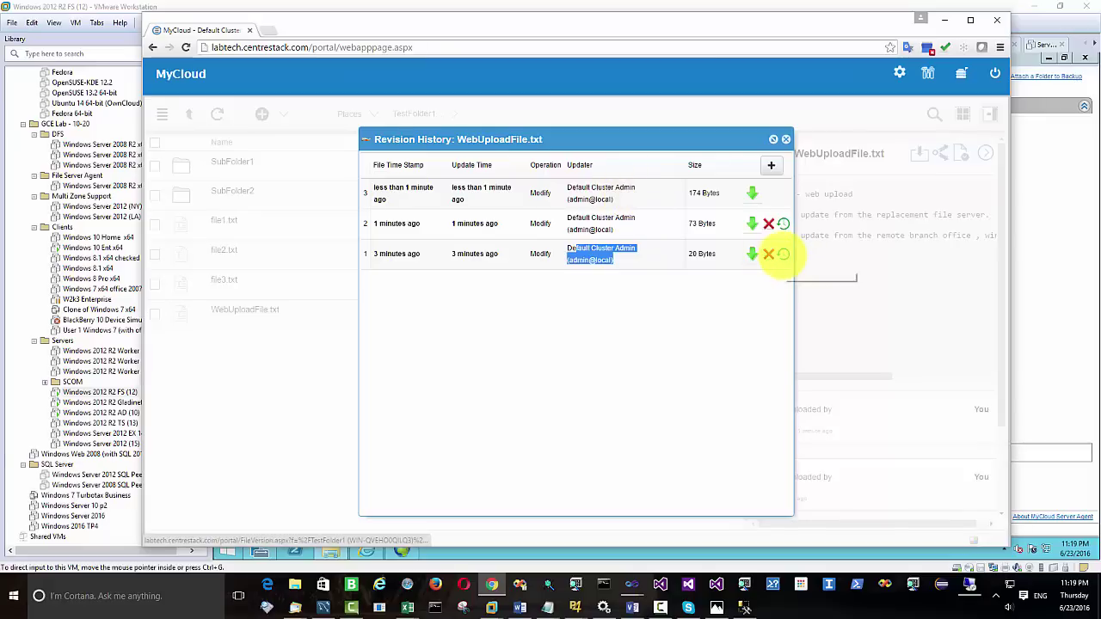
{"action": "left_click", "coordinate": [782, 253]}
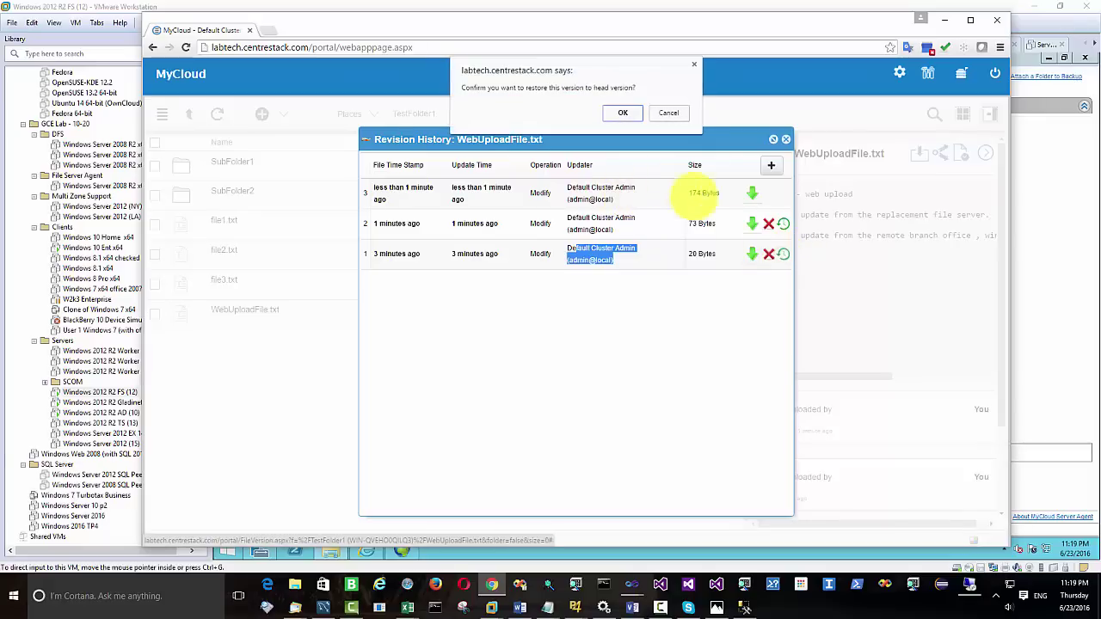
{"action": "left_click", "coordinate": [622, 113]}
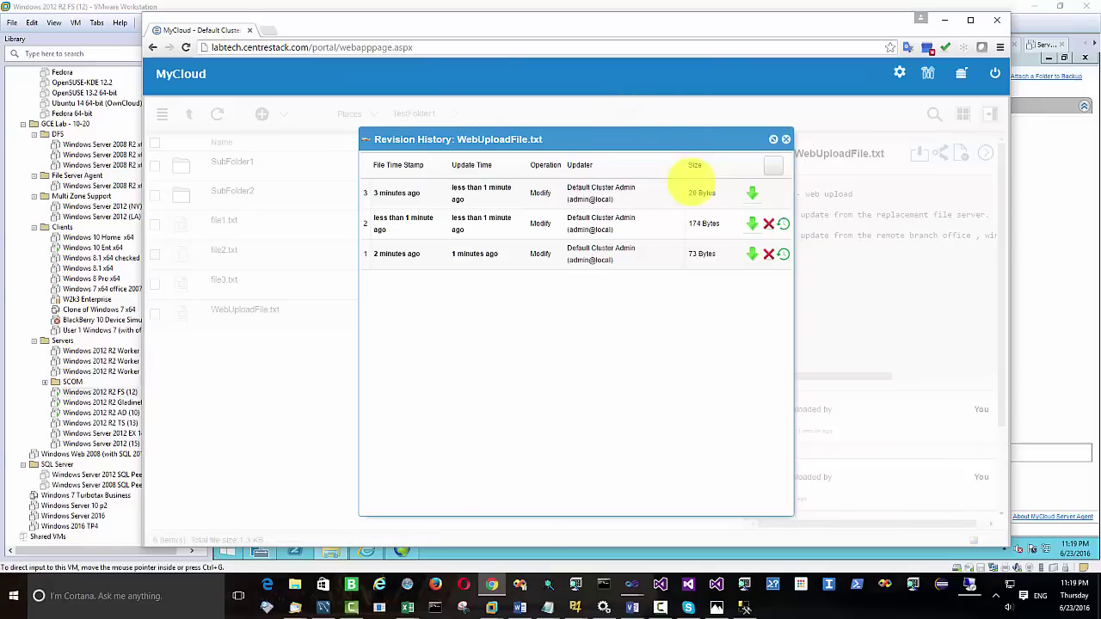
{"action": "left_click", "coordinate": [785, 138]}
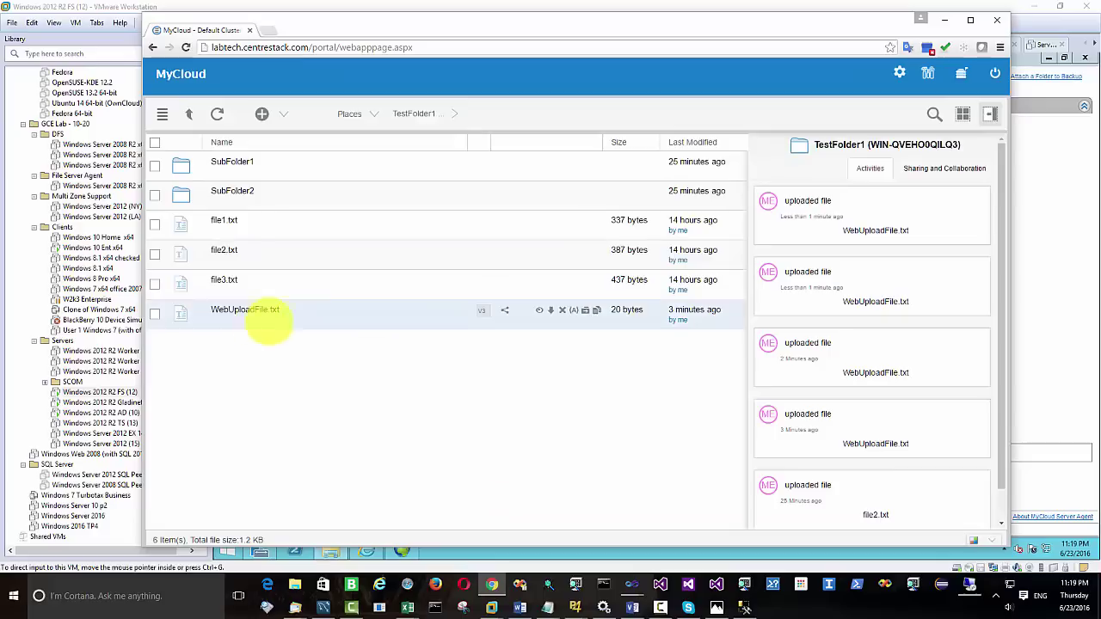
{"action": "left_click", "coordinate": [245, 309]}
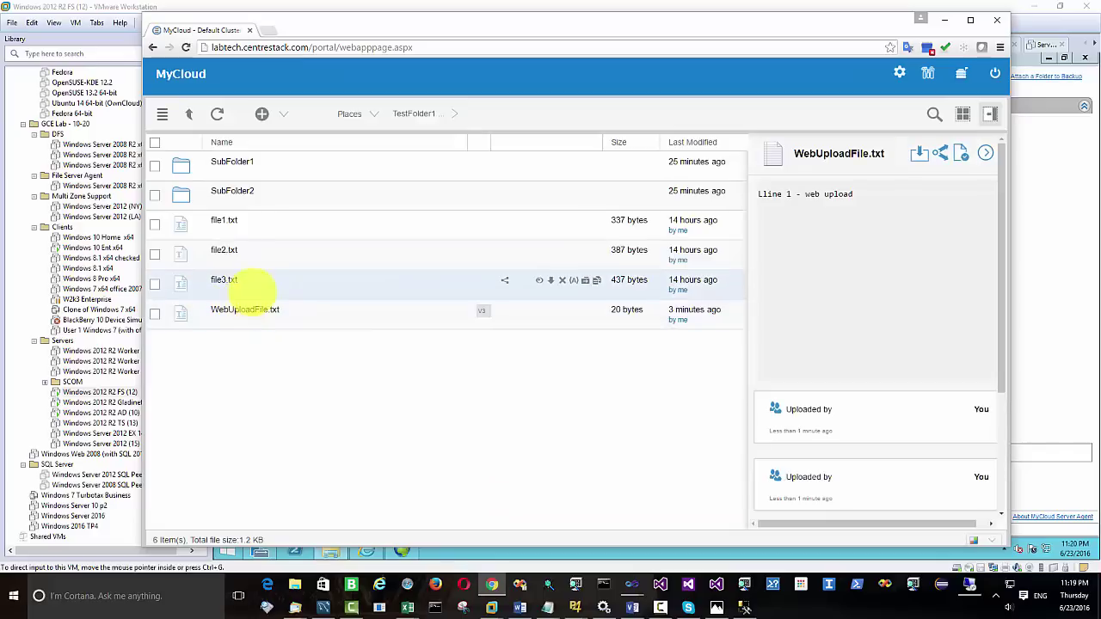
{"action": "left_click_drag", "start_coordinate": [803, 191], "coordinate": [701, 191]}
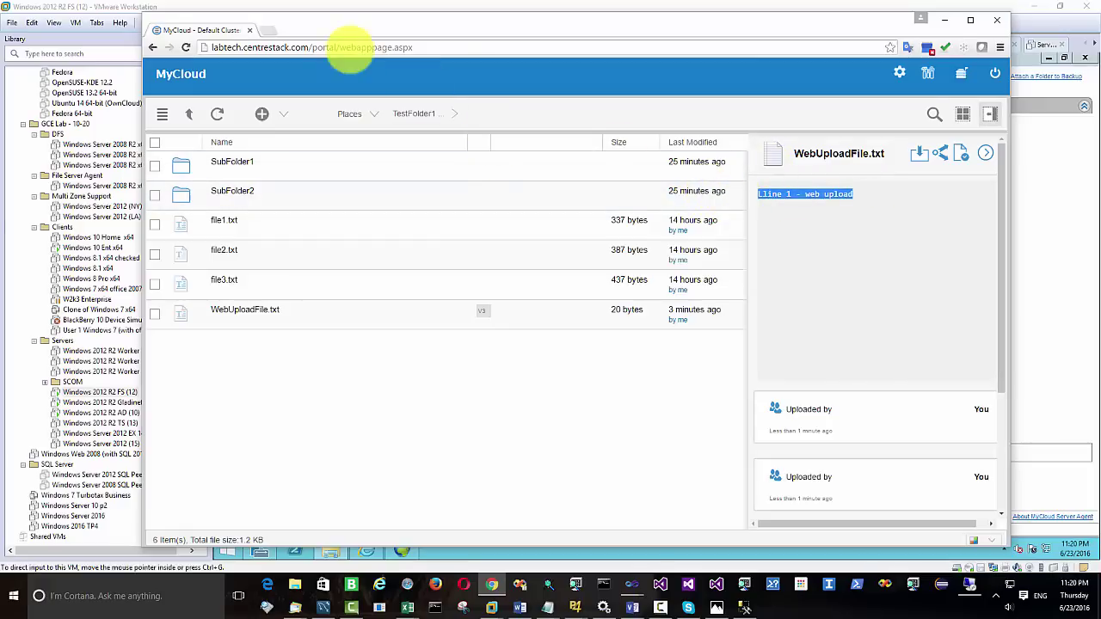
Switch back to the file server VM in VMware Workstation and open WebUploadFile to check whether it matches the restored version
{"action": "left_click", "coordinate": [157, 7]}
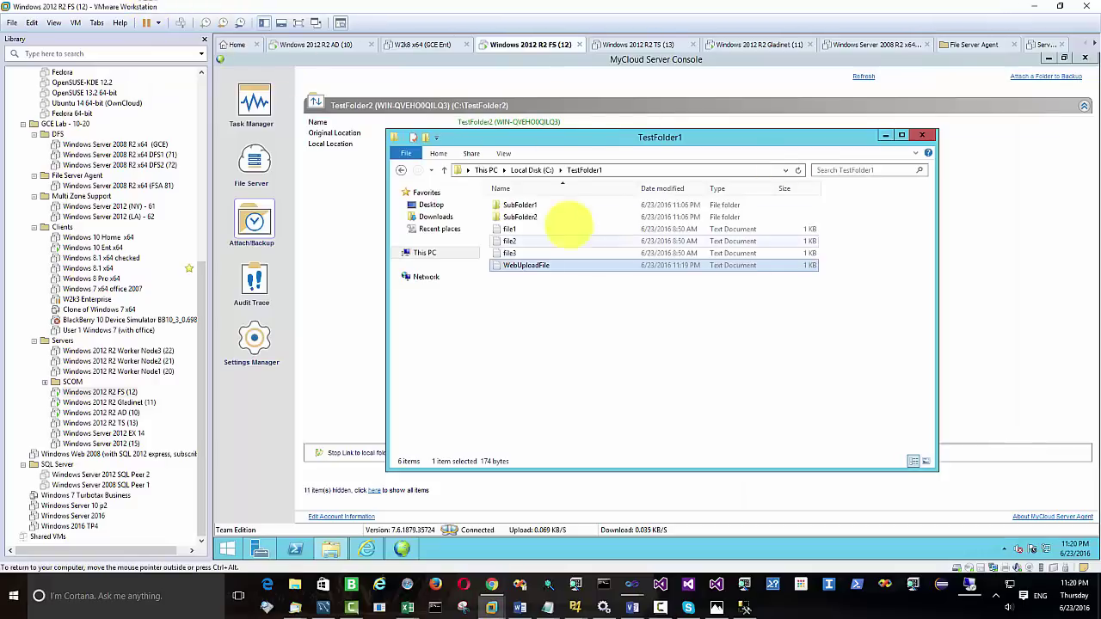
{"action": "double_click", "coordinate": [549, 266]}
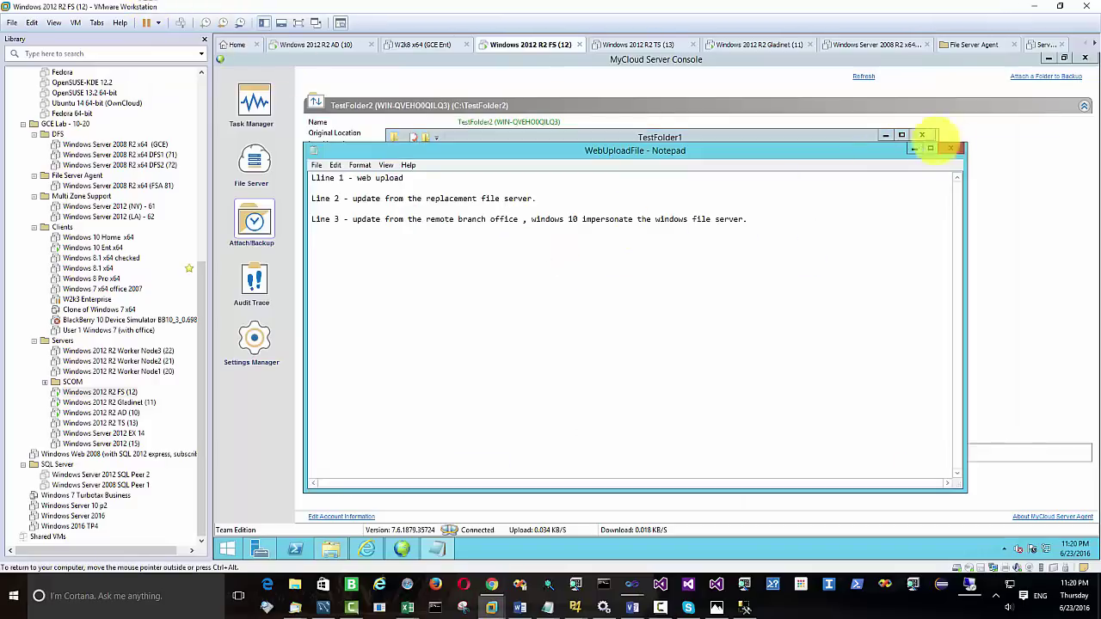
{"action": "left_click", "coordinate": [954, 150]}
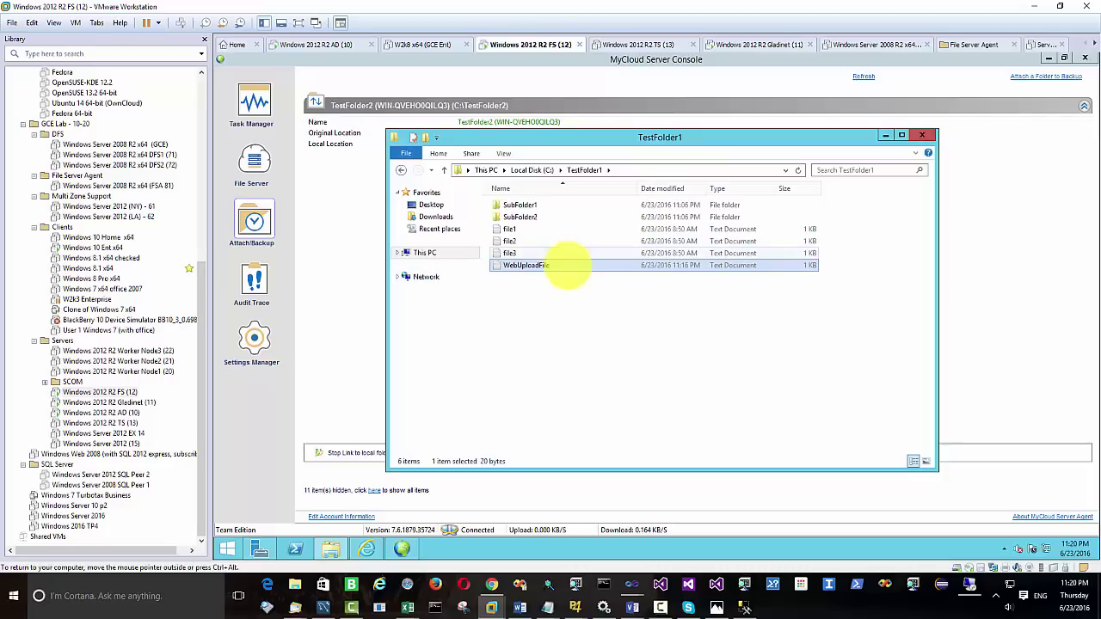
{"action": "left_click", "coordinate": [535, 303]}
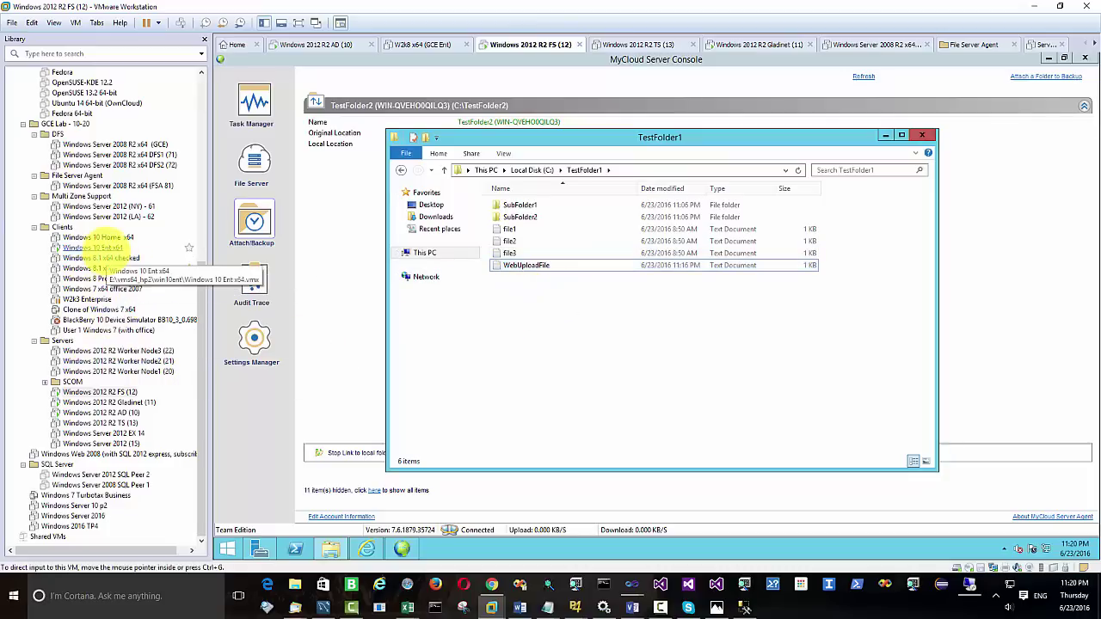
Go to the Windows 10 Ent x64 VM and reopen WebUploadFile from C:\TestFolder1 to check for the restored text
{"action": "left_click", "coordinate": [96, 247]}
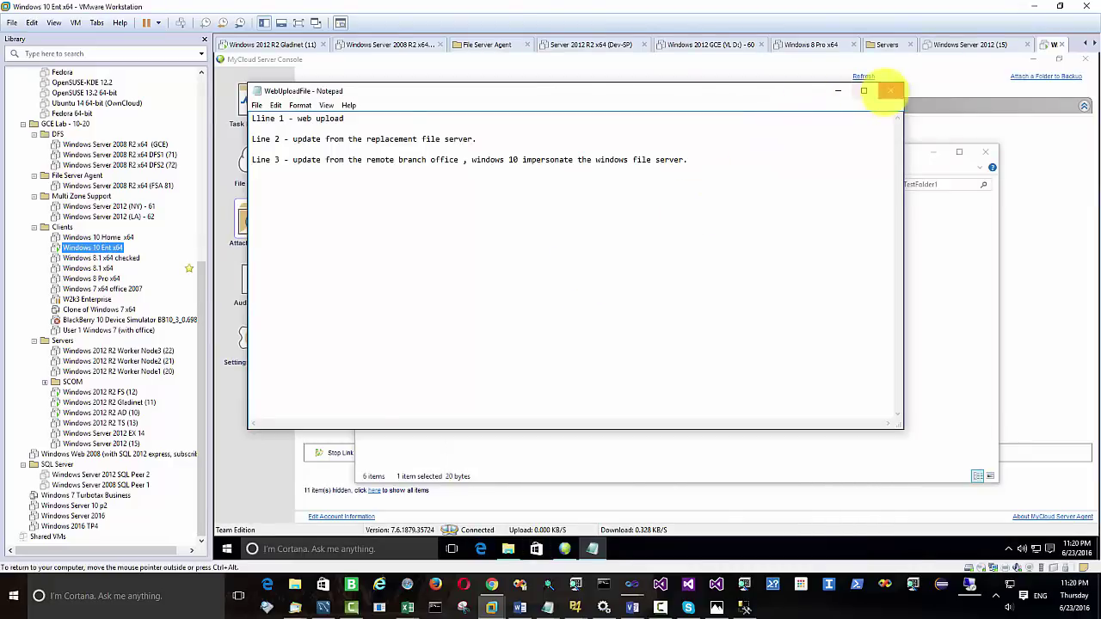
{"action": "left_click", "coordinate": [890, 91]}
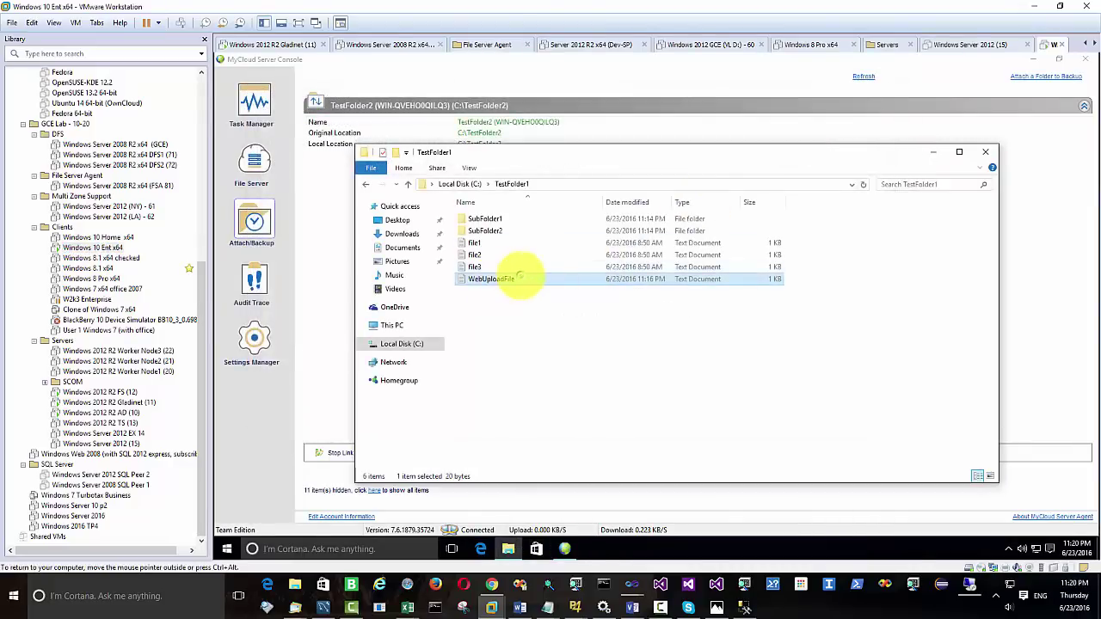
{"action": "double_click", "coordinate": [518, 278]}
{"action": "left_click_drag", "start_coordinate": [348, 118], "coordinate": [251, 118]}
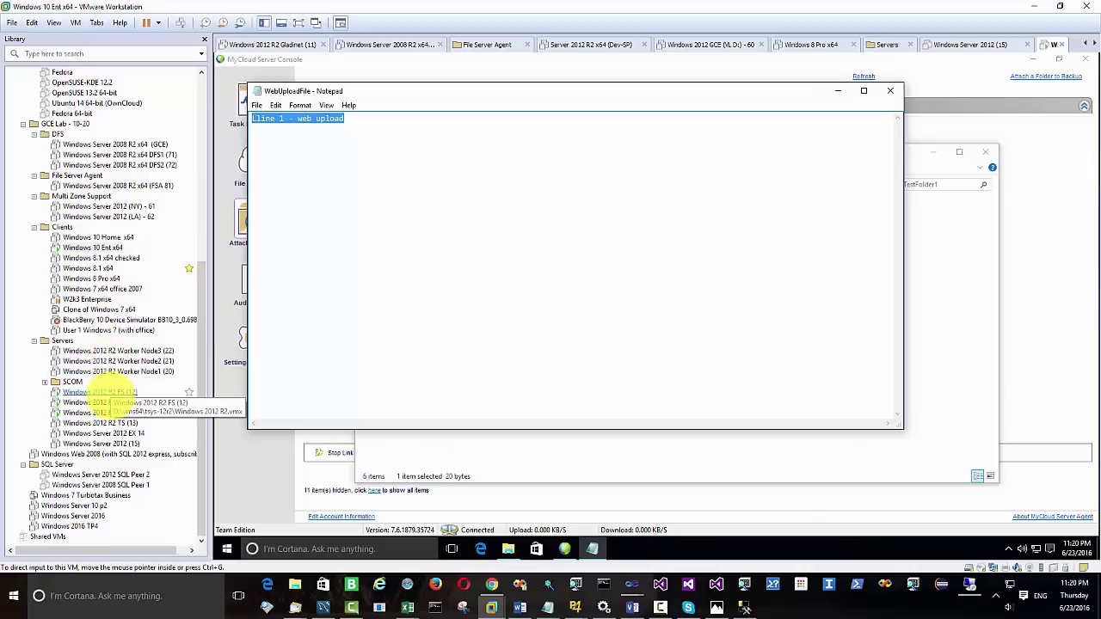
Return to the Windows 2012 R2 FS (12) VM, reopen WebUploadFile to verify the restored text, and close it
{"action": "left_click", "coordinate": [112, 394]}
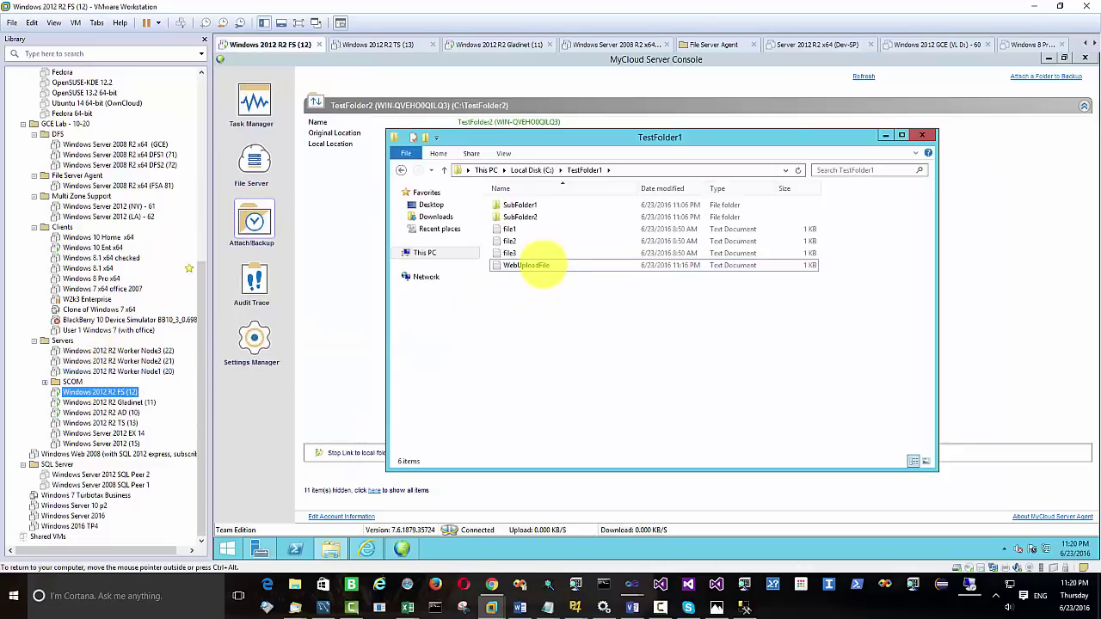
{"action": "double_click", "coordinate": [537, 265]}
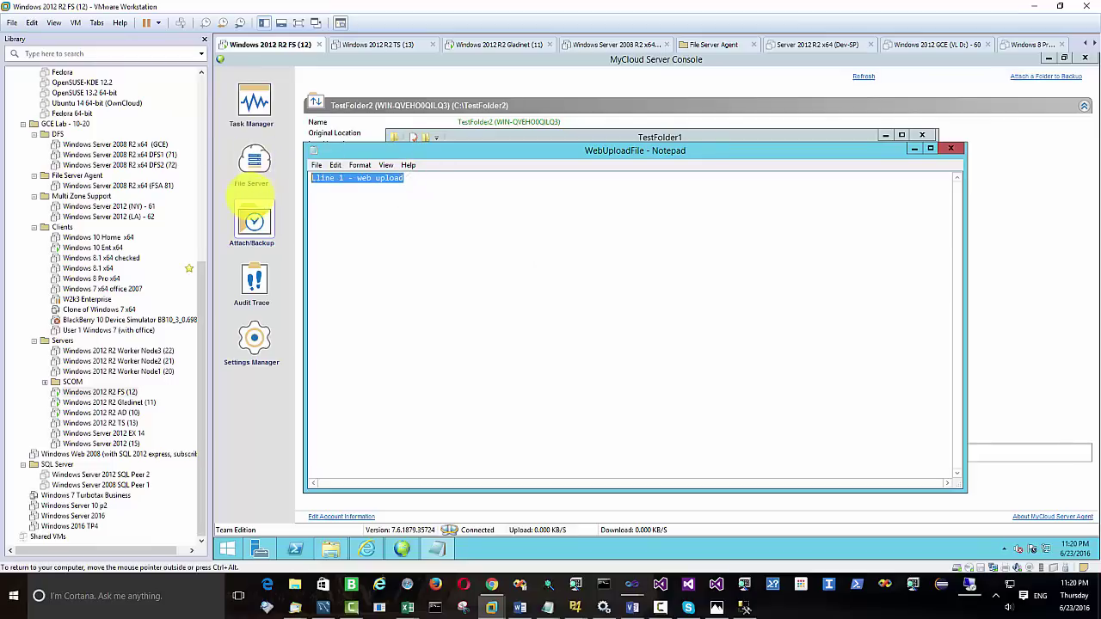
{"action": "left_click", "coordinate": [953, 148]}
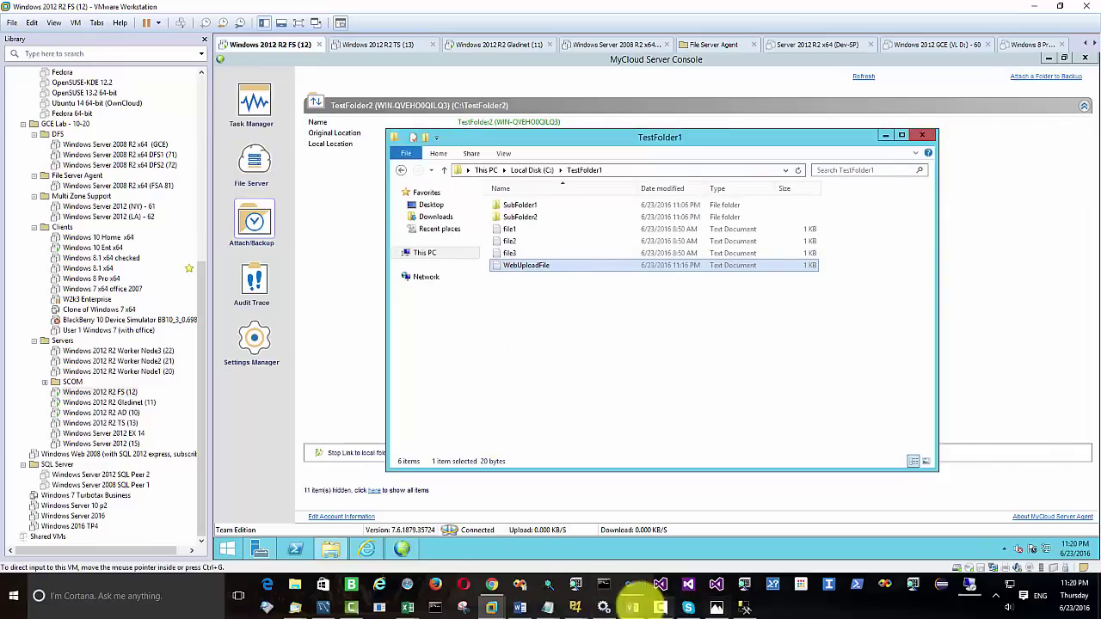
Switch to Visio to review the Sync Windows File Server to Cloud diagram
{"action": "left_click", "coordinate": [632, 607]}
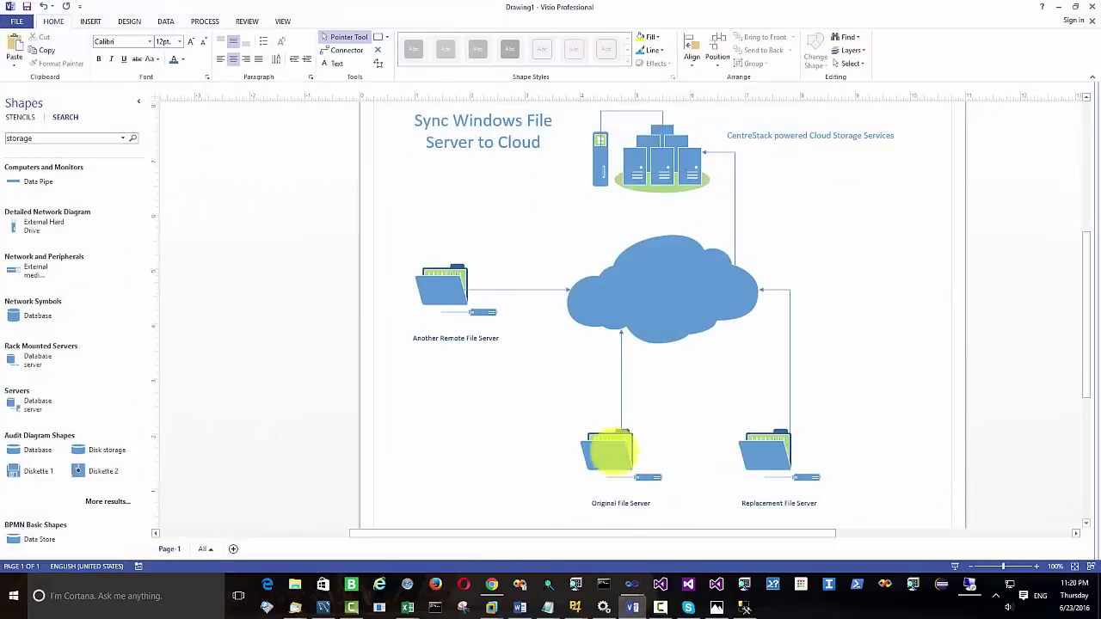